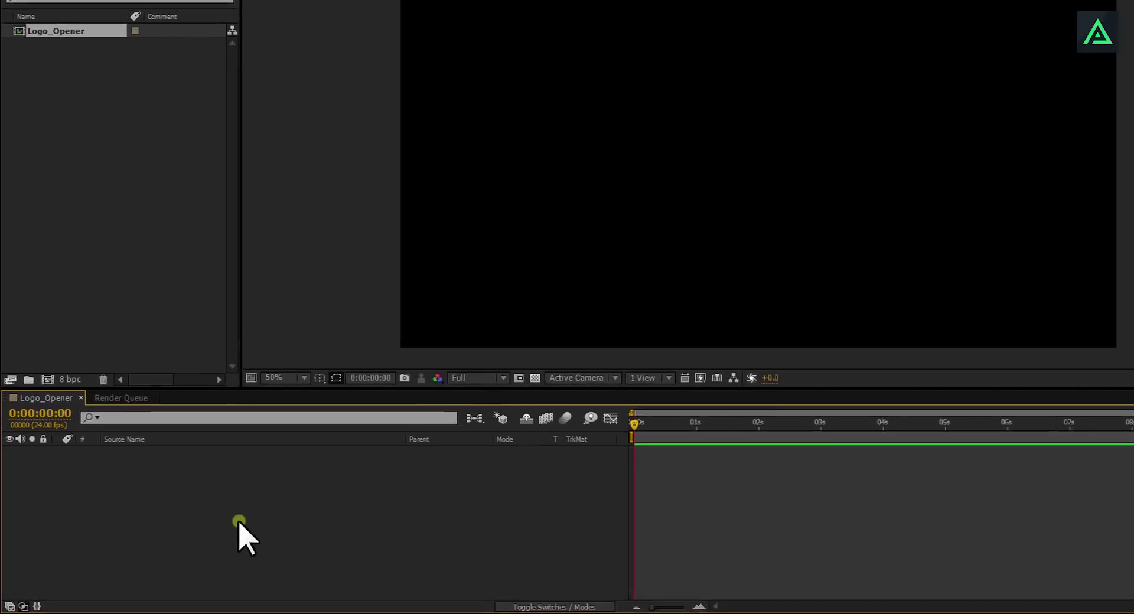
- Create a black solid named Background at composition size in the Logo_Opener composition
{"action": "right_click", "coordinate": [95, 594]}
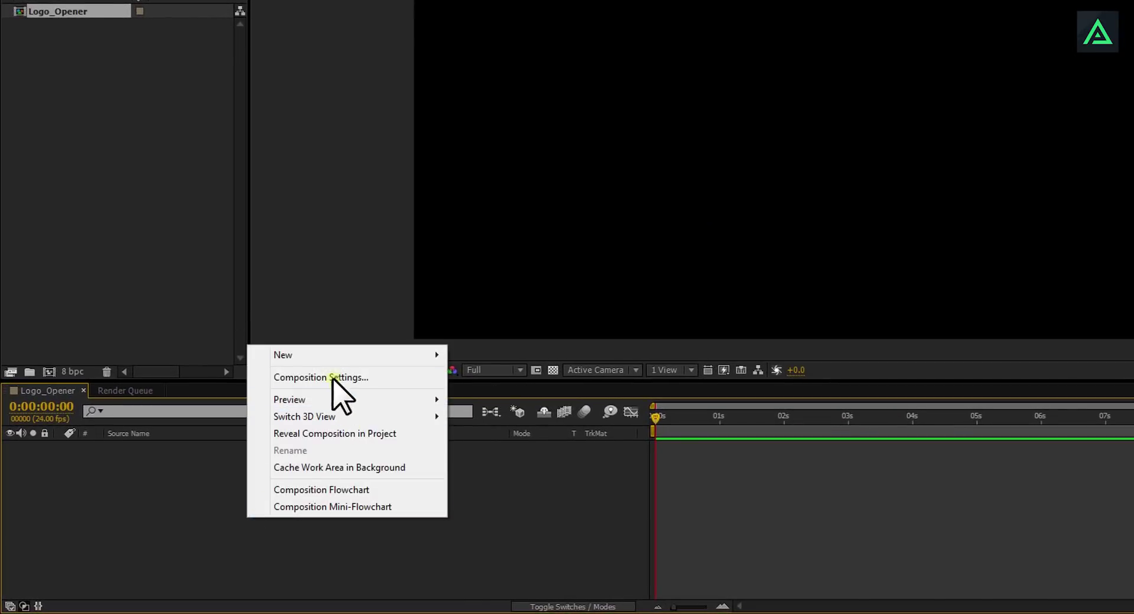
{"action": "mouse_move", "coordinate": [328, 357]}
{"action": "left_click", "coordinate": [476, 395]}
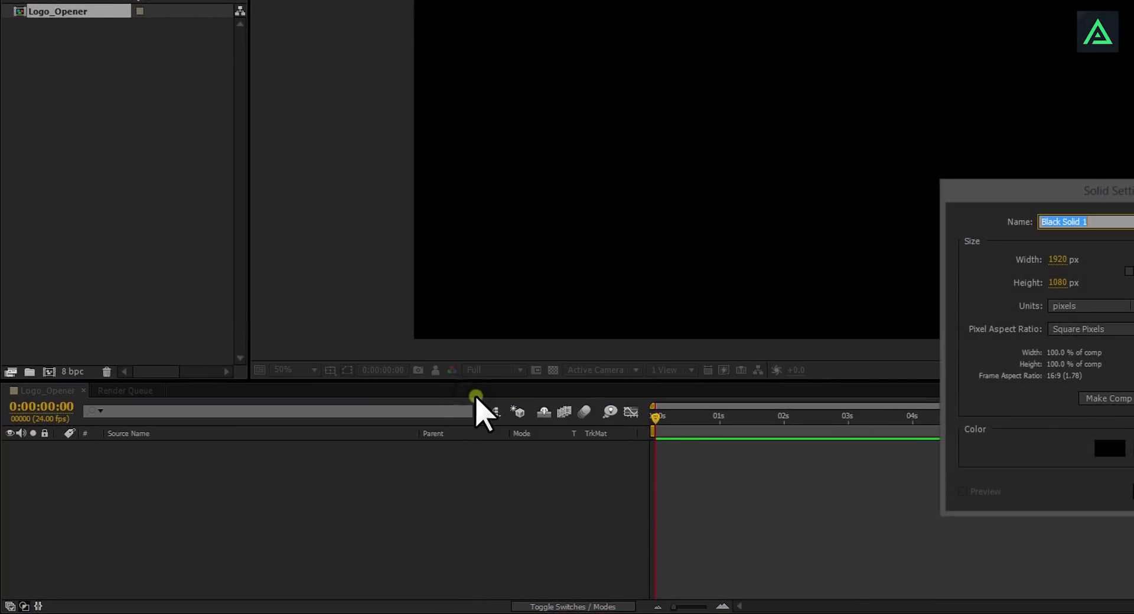
{"action": "left_click_drag", "start_coordinate": [976, 197], "coordinate": [560, 83]}
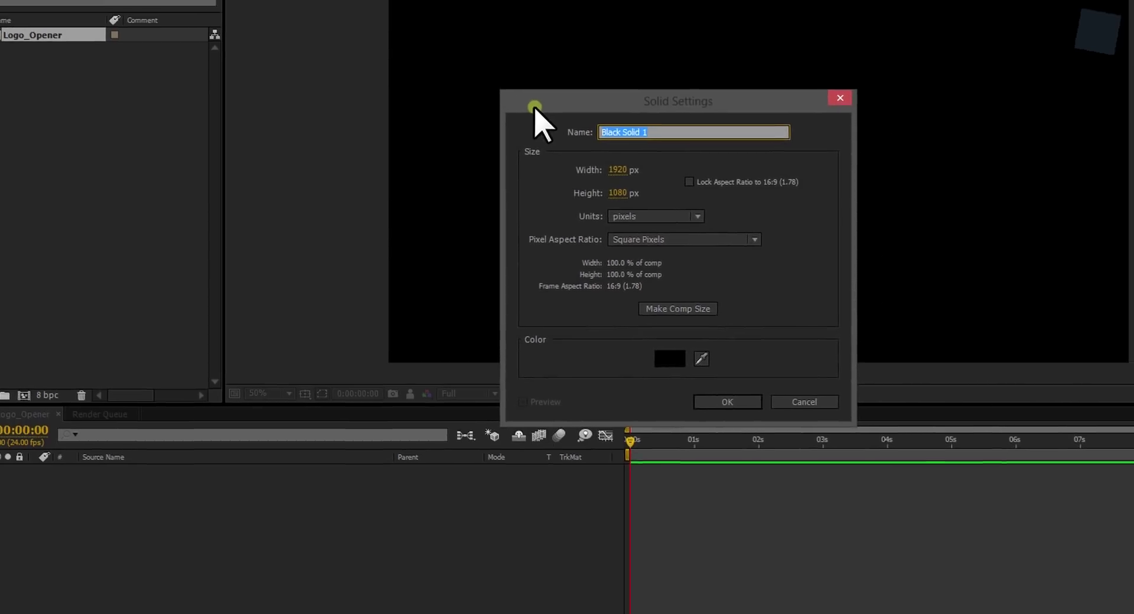
{"action": "type", "text": "Ba"}
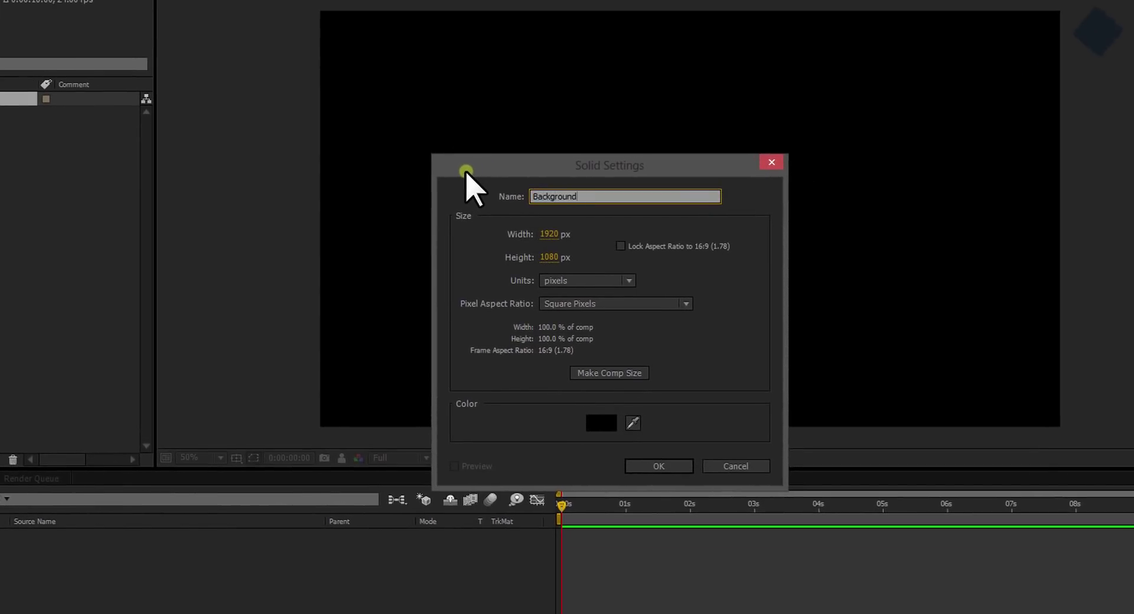
{"action": "type", "text": "ckground"}
{"action": "left_click", "coordinate": [610, 373]}
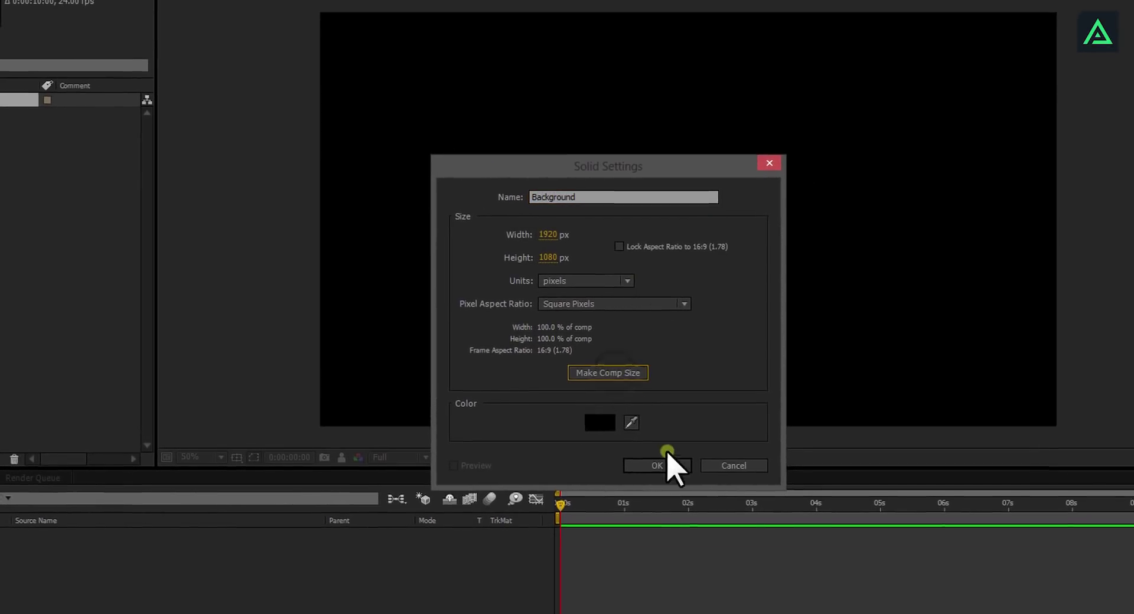
{"action": "left_click", "coordinate": [658, 465]}
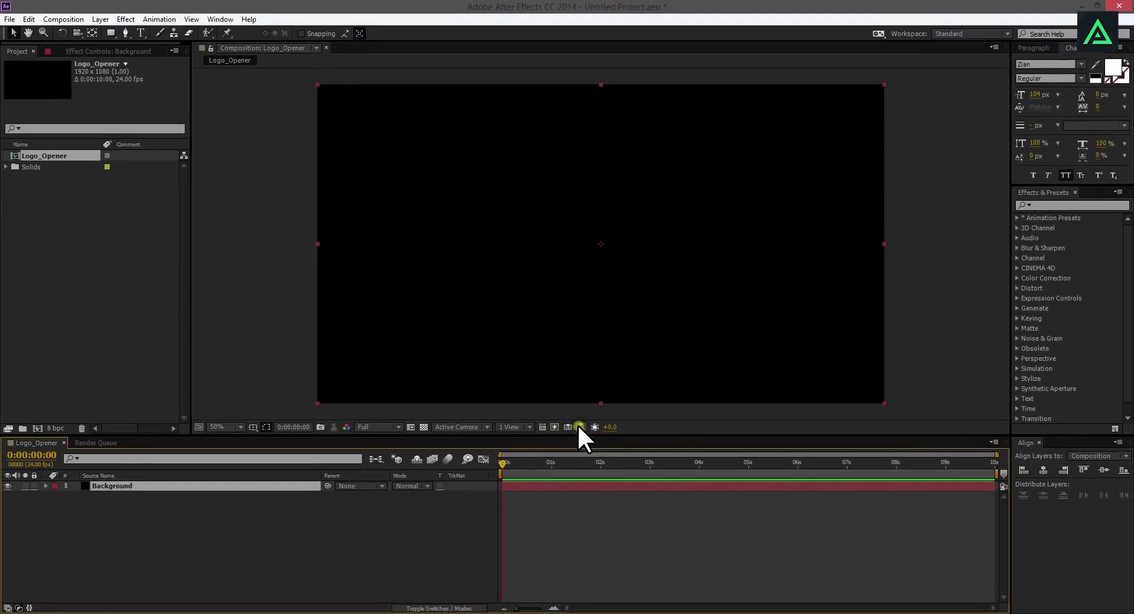
- Import the BG3 image from the Data folder and place it above the Background layer in Logo_Opener
{"action": "left_click", "coordinate": [168, 534]}
{"action": "mouse_move", "coordinate": [33, 611]}
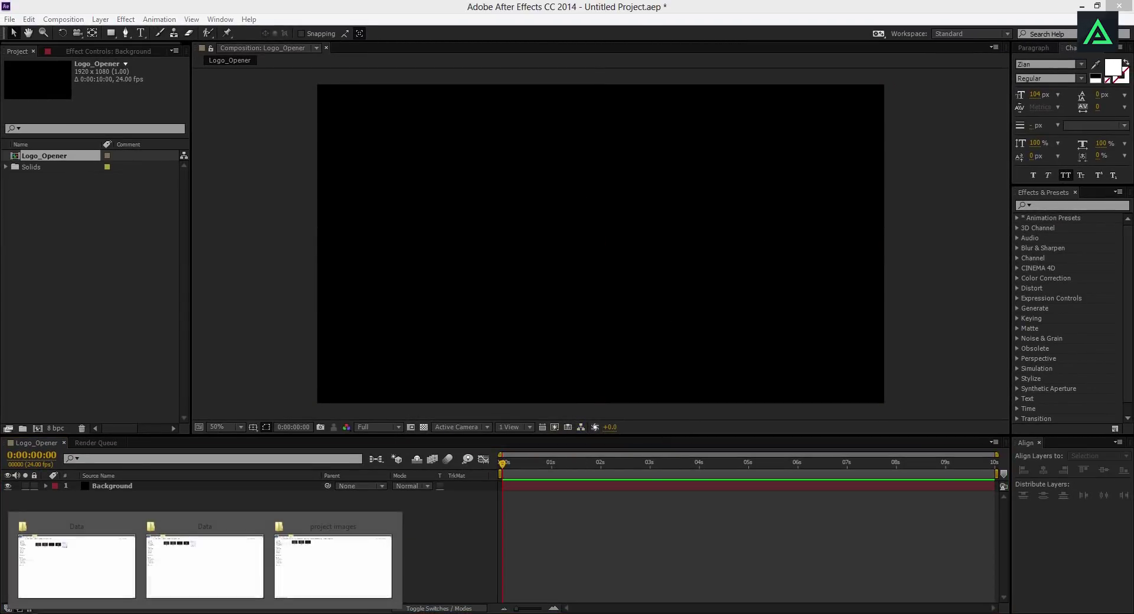
{"action": "left_click", "coordinate": [221, 569]}
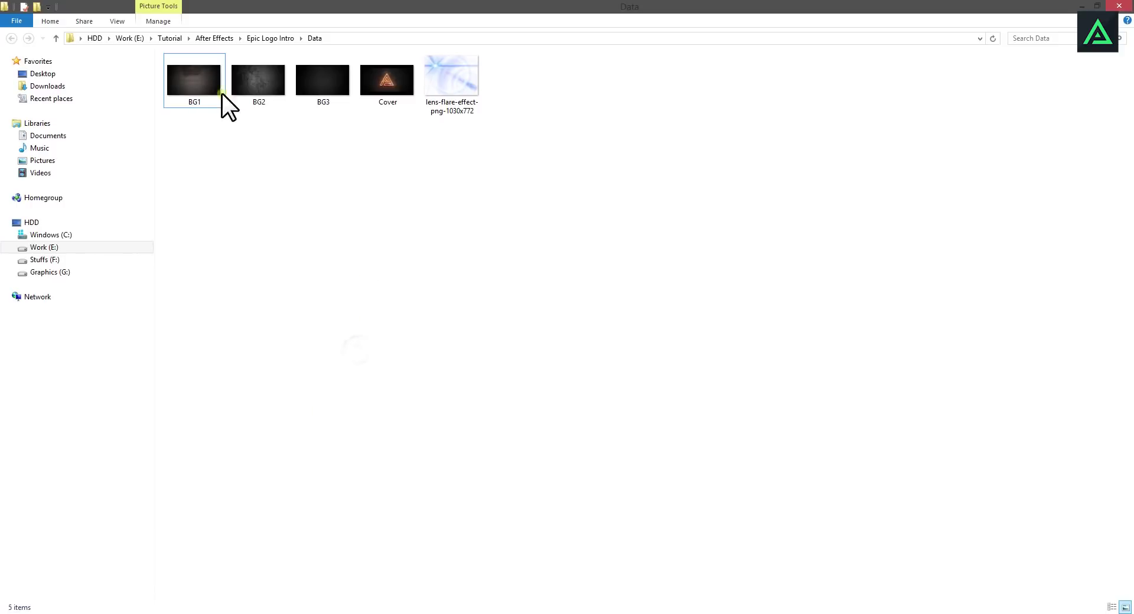
{"action": "left_click_drag", "start_coordinate": [313, 82], "coordinate": [93, 259]}
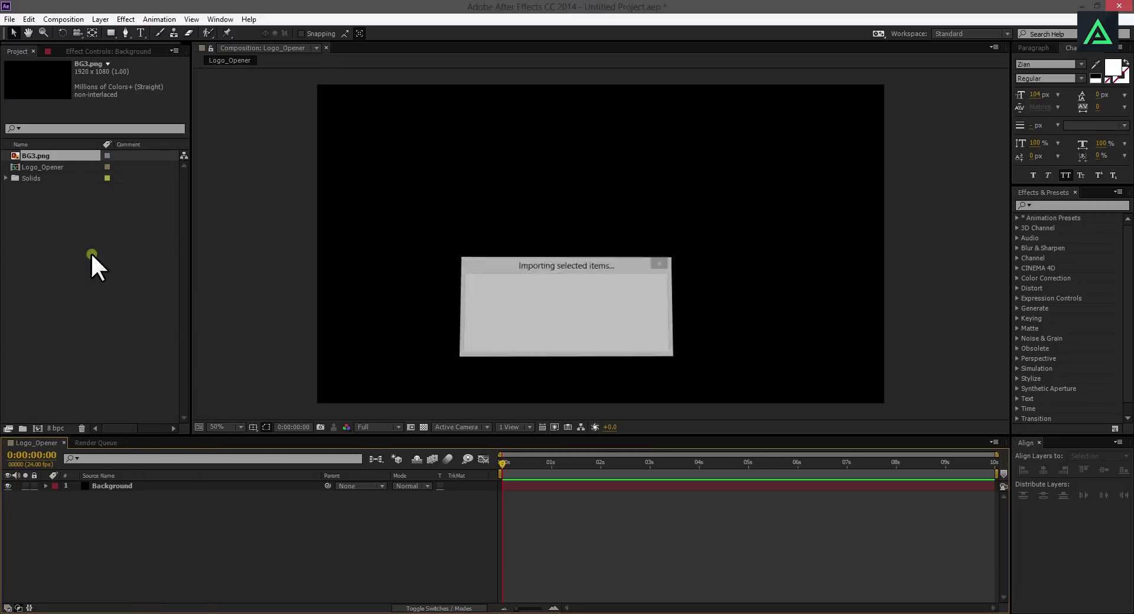
{"action": "left_click_drag", "start_coordinate": [61, 157], "coordinate": [126, 483]}
{"action": "key", "text": "period"}
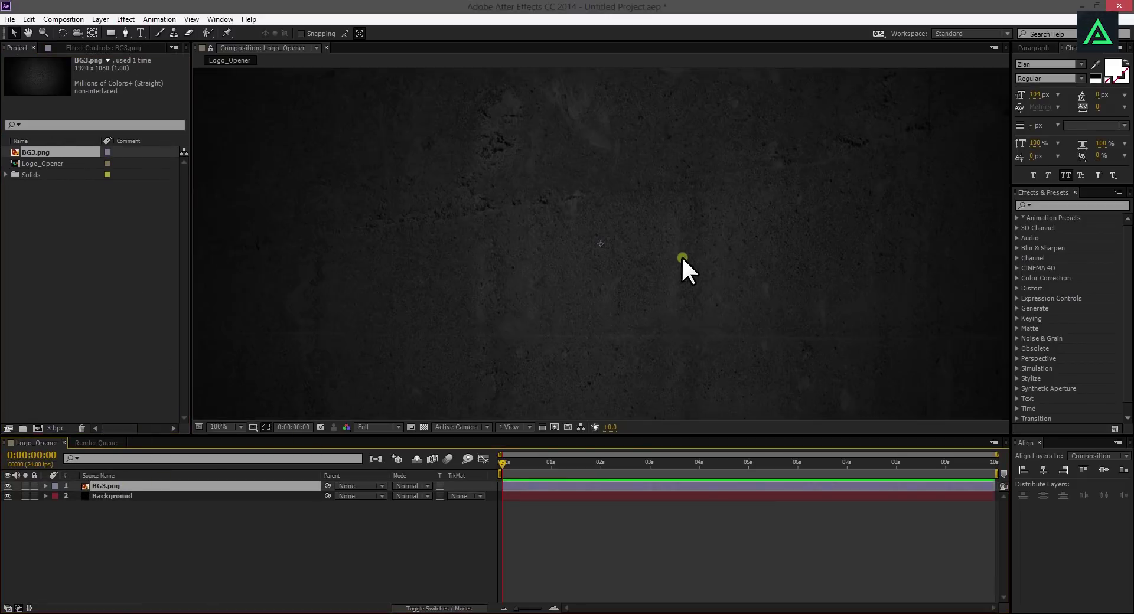
{"action": "key", "text": "comma"}
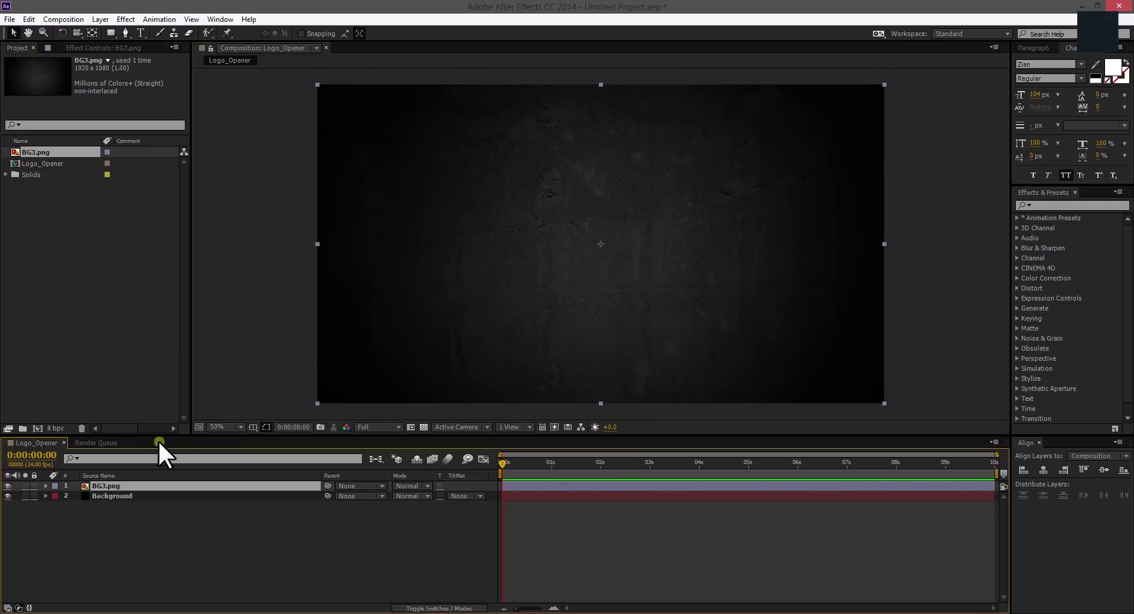
{"action": "left_click", "coordinate": [218, 426]}
{"action": "left_click", "coordinate": [228, 229]}
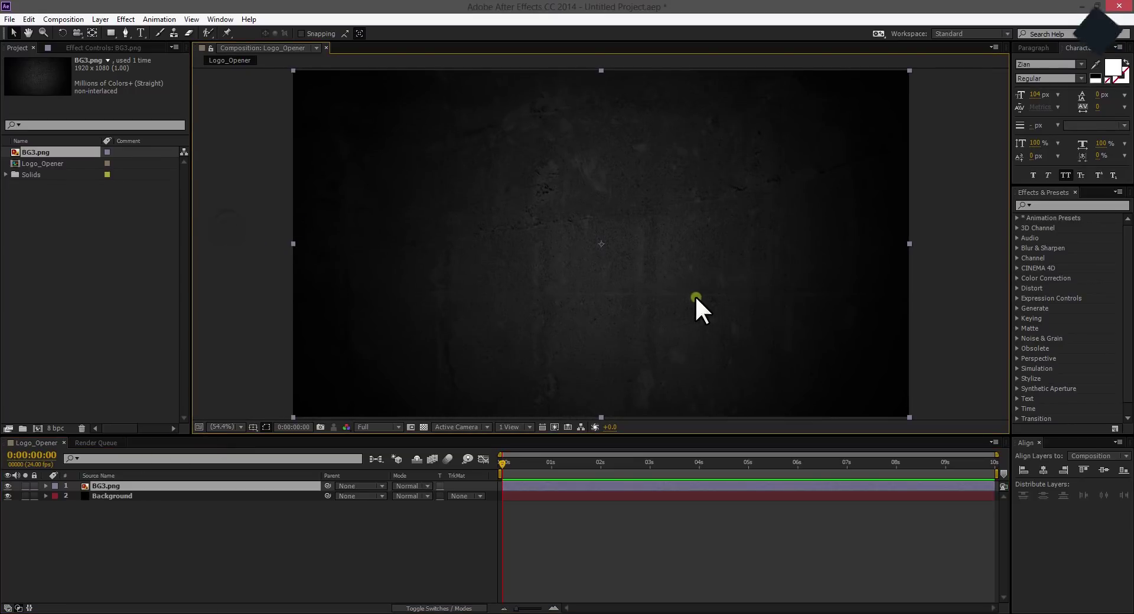
- Create a 1920 × 1080 black solid named Crack above the BG3.png layer
{"action": "right_click", "coordinate": [138, 547]}
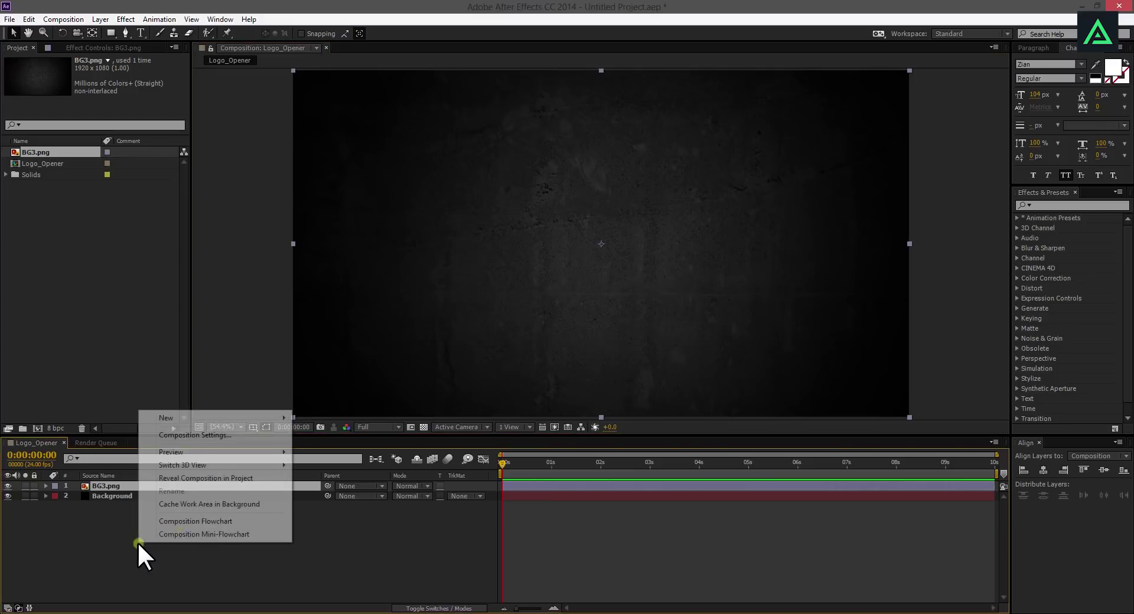
{"action": "mouse_move", "coordinate": [197, 416]}
{"action": "left_click", "coordinate": [319, 448]}
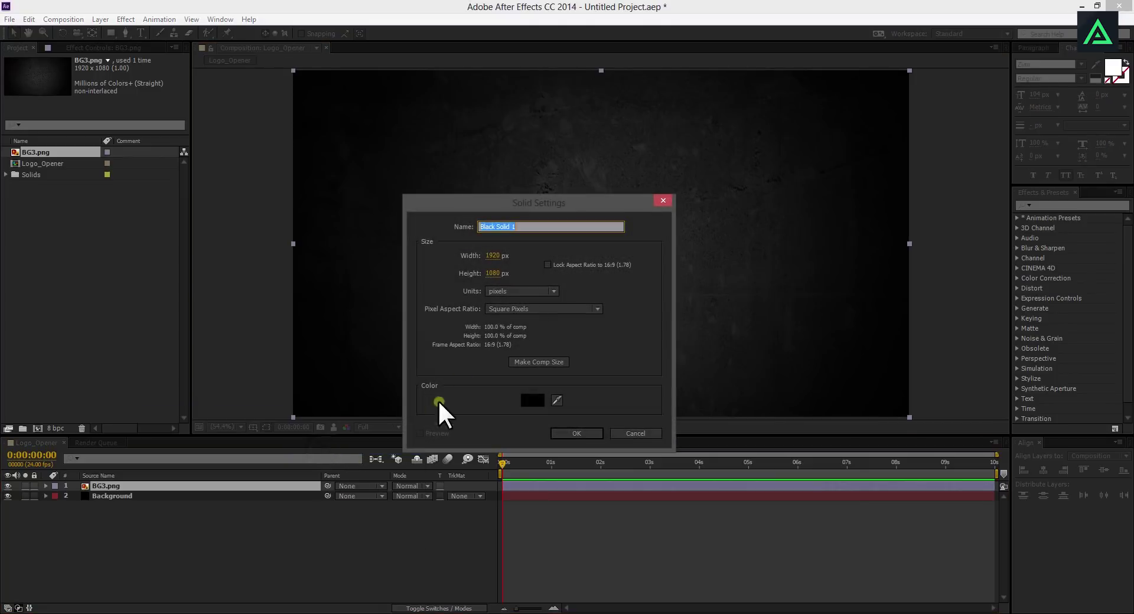
{"action": "type", "text": "Crack"}
{"action": "key", "text": "Return"}
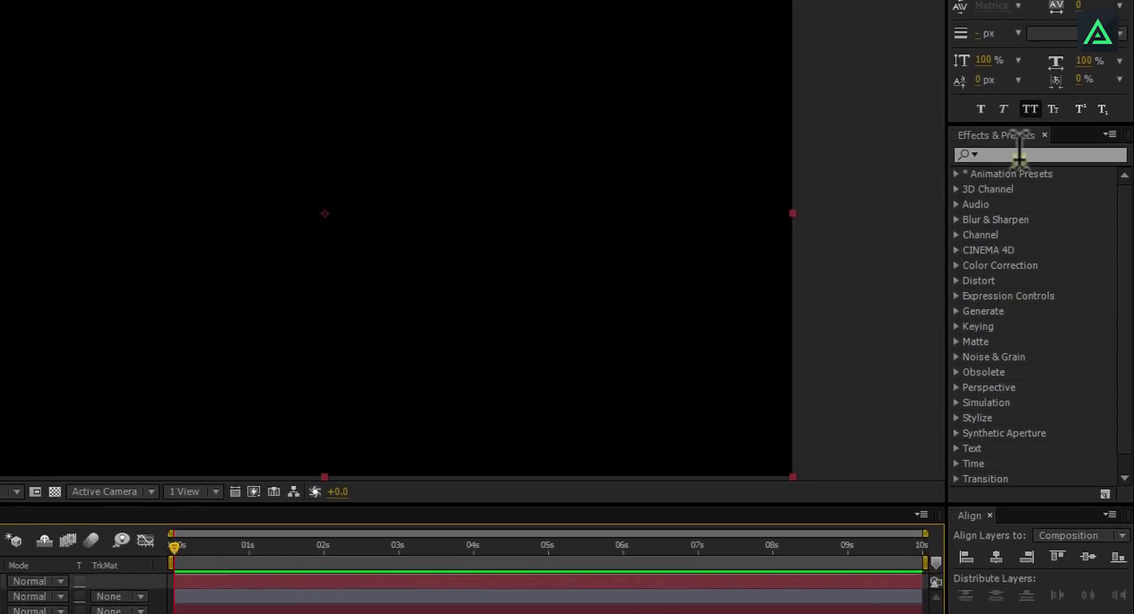
- Find the Advanced Lightning effect and apply it to the Crack solid
{"action": "left_click", "coordinate": [1058, 206]}
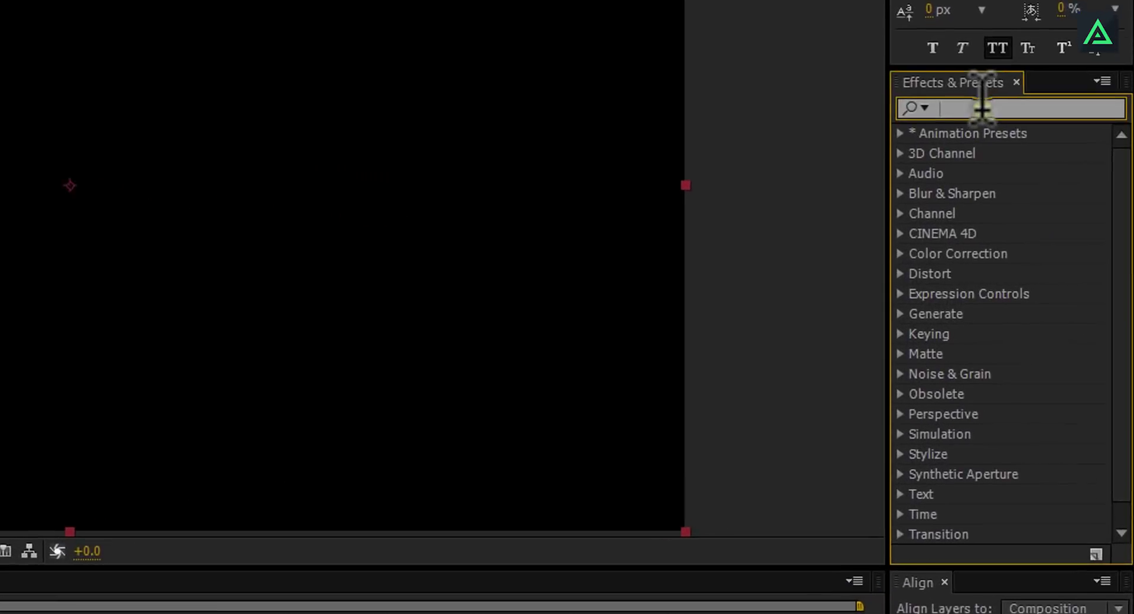
{"action": "type", "text": "adva"}
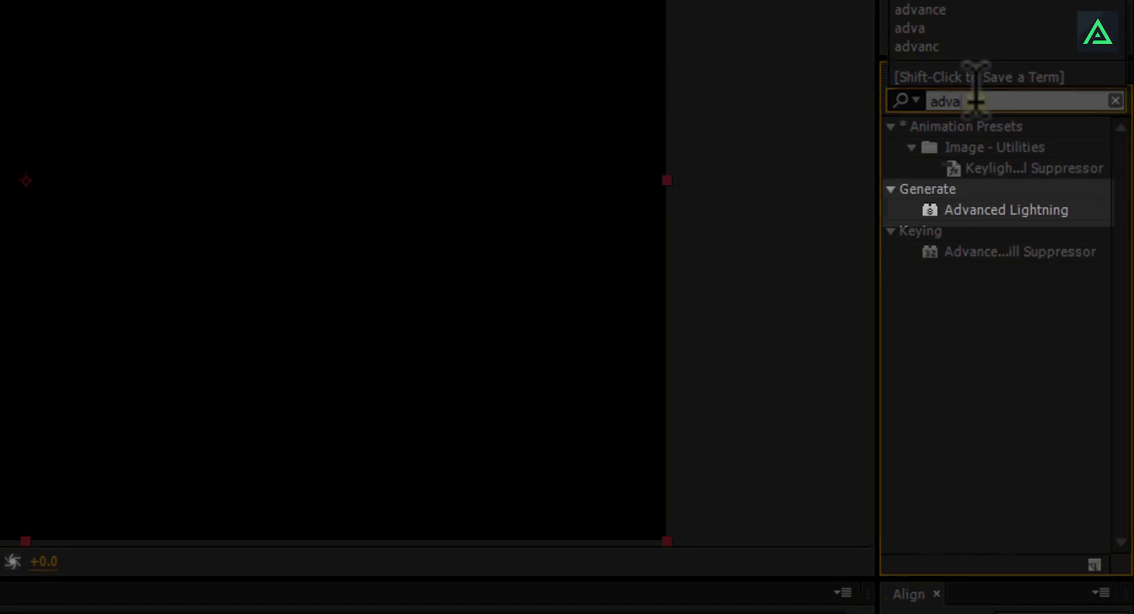
{"action": "left_click_drag", "start_coordinate": [985, 211], "coordinate": [399, 351]}
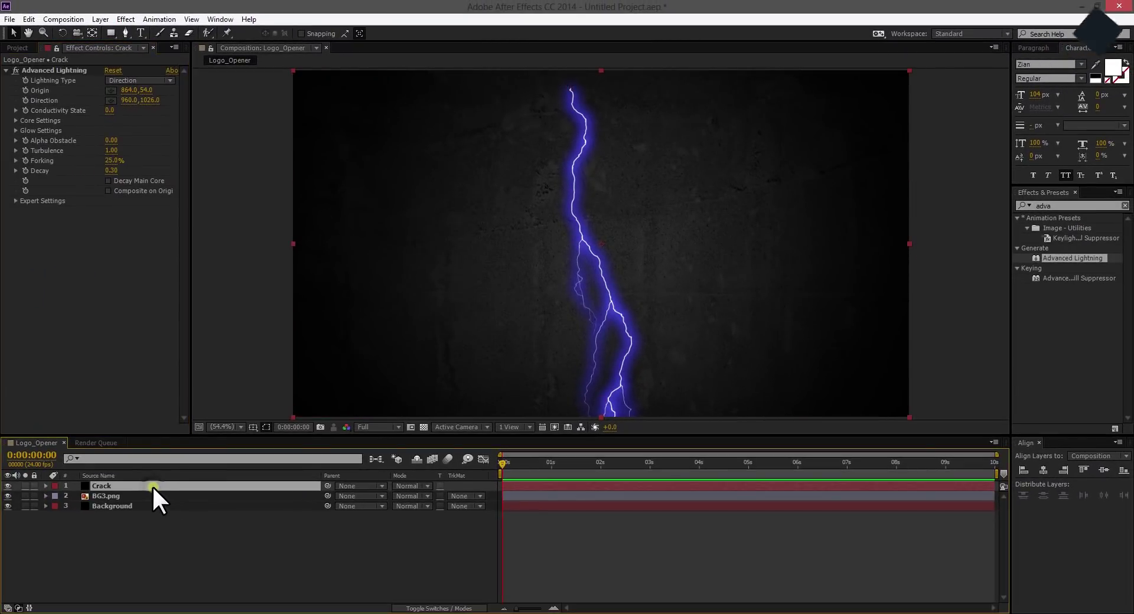
- Pre-compose the Crack layer as Crack Comp, moving all attributes into the new composition
{"action": "right_click", "coordinate": [153, 486]}
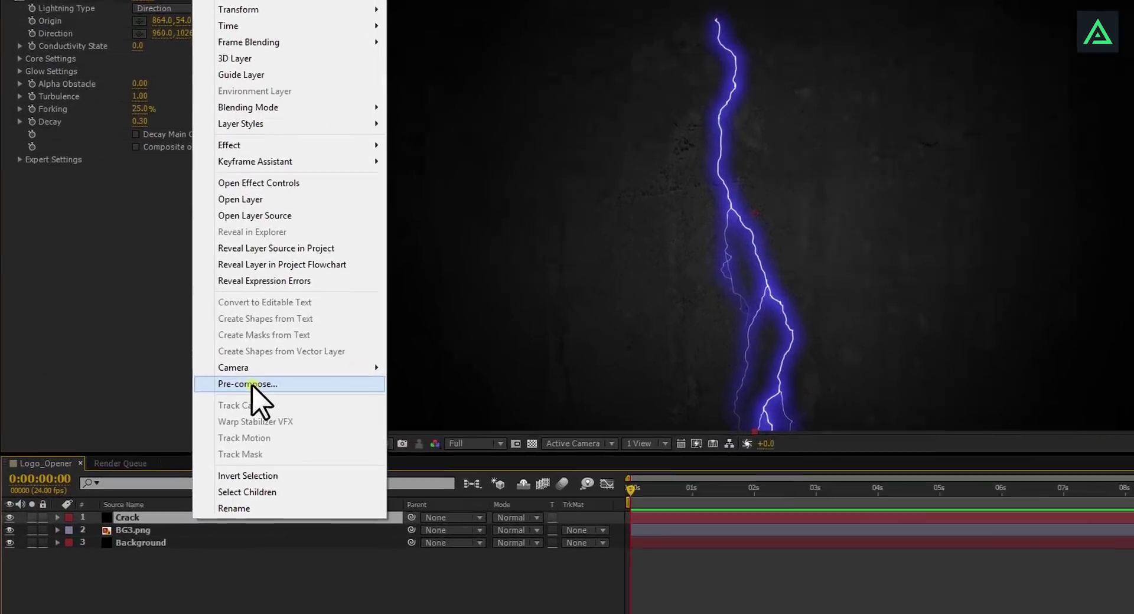
{"action": "left_click", "coordinate": [252, 385]}
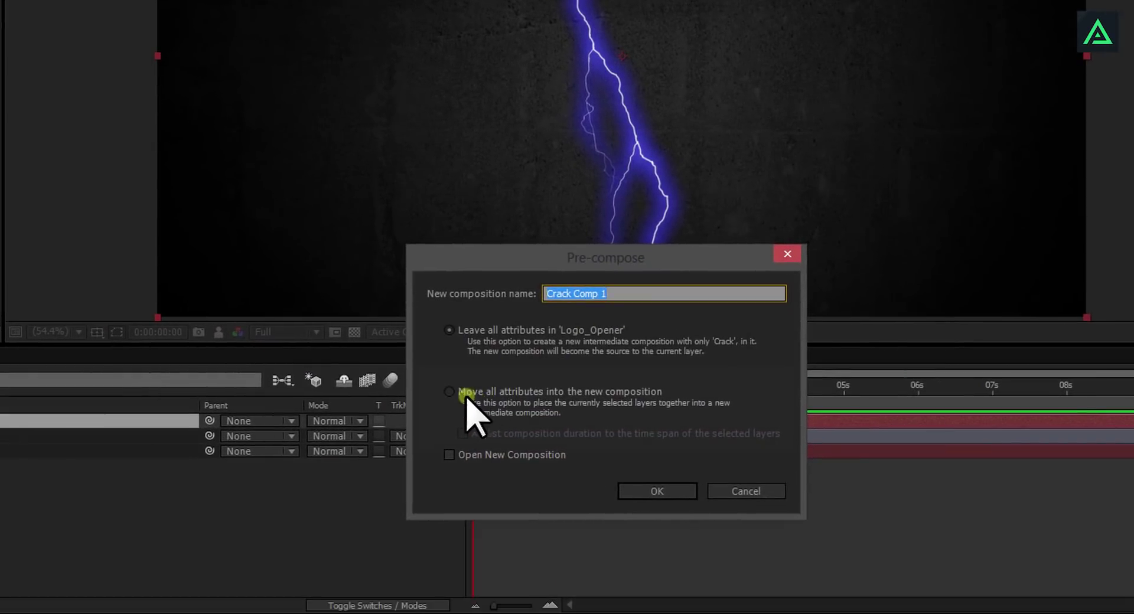
{"action": "left_click", "coordinate": [448, 391]}
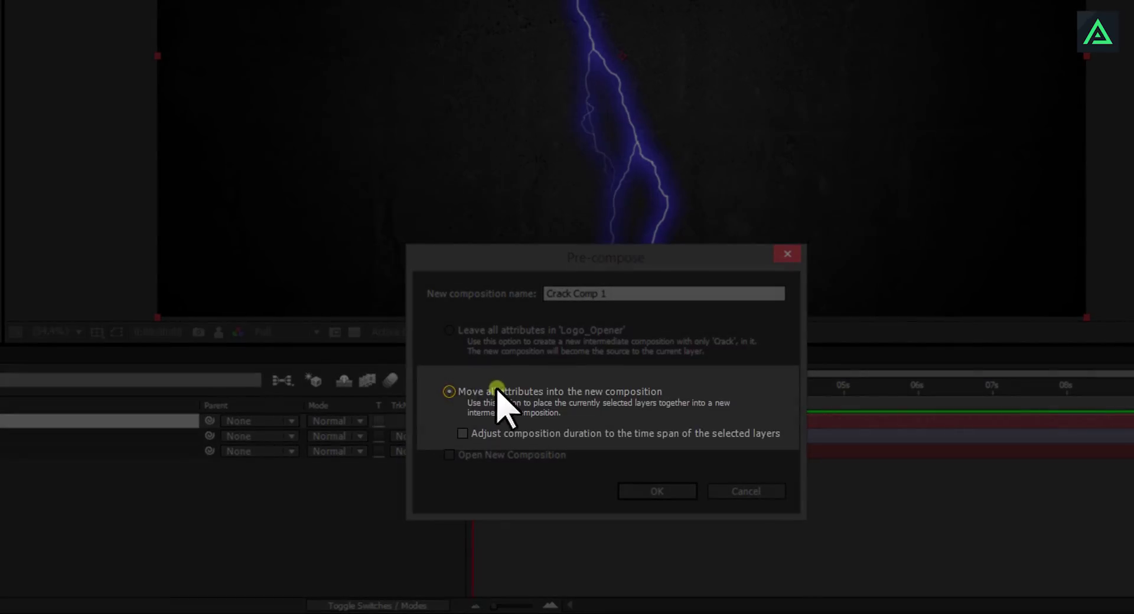
{"action": "left_click", "coordinate": [606, 293]}
{"action": "key", "text": "BackSpace"}
{"action": "key", "text": "BackSpace"}
{"action": "left_click", "coordinate": [655, 492]}
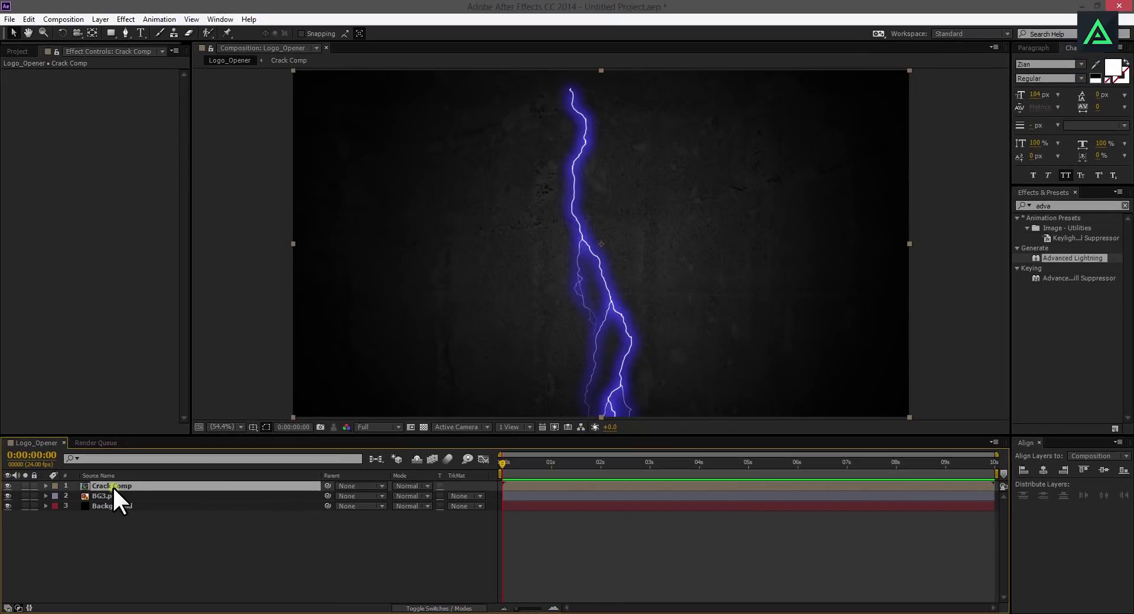
- Open Crack Comp and set the Glow Radius of the Crack layer's Advanced Lightning effect to 1
{"action": "double_click", "coordinate": [113, 485]}
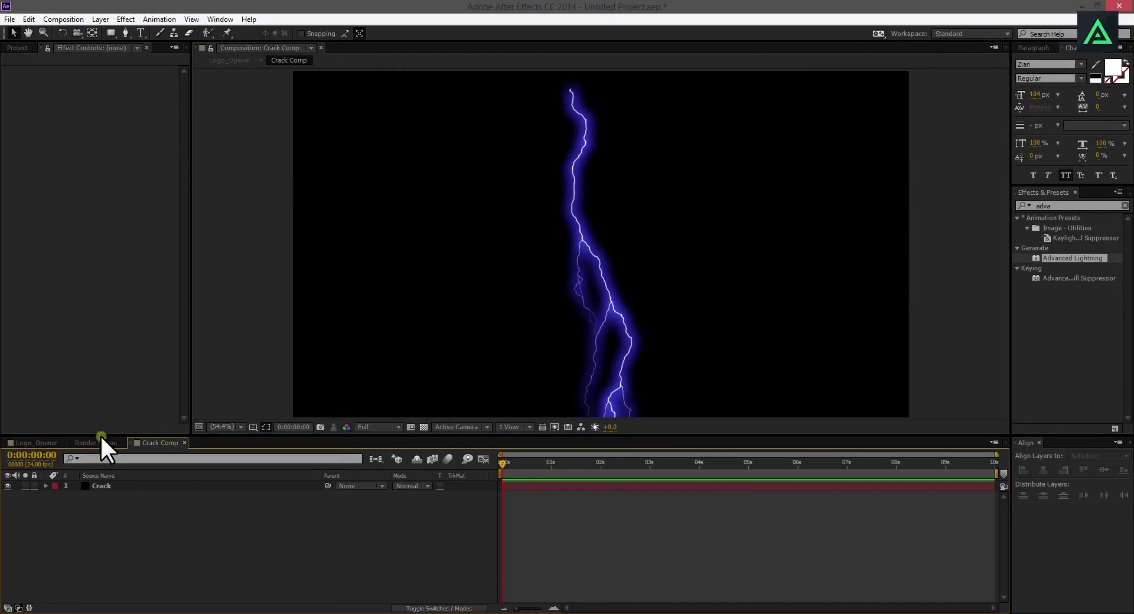
{"action": "left_click", "coordinate": [103, 487]}
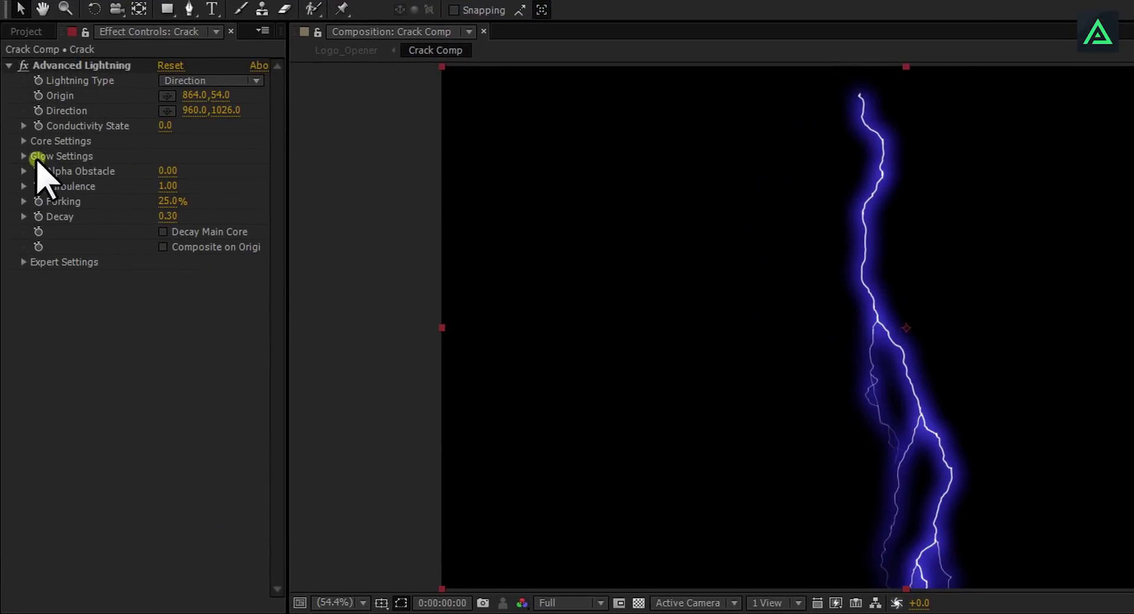
{"action": "left_click", "coordinate": [23, 156]}
{"action": "left_click", "coordinate": [167, 171]}
{"action": "type", "text": "1"}
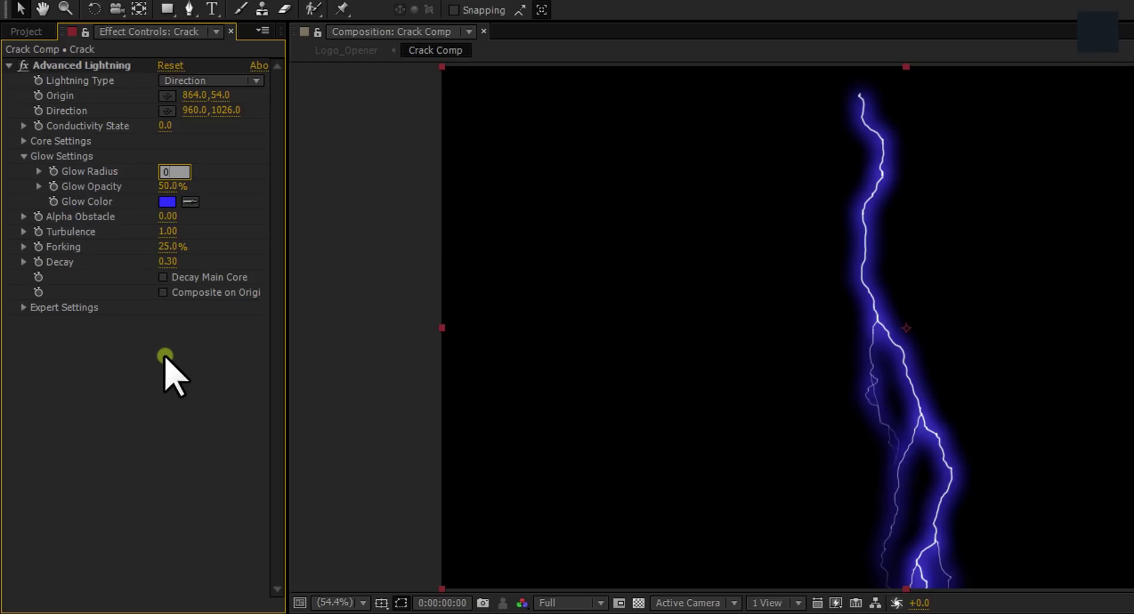
{"action": "left_click", "coordinate": [165, 356]}
- Set the Glow Opacity of the Advanced Lightning effect to 0%
{"action": "key", "text": "space"}
{"action": "left_click_drag", "start_coordinate": [1025, 287], "coordinate": [508, 277]}
{"action": "scroll", "coordinate": [795, 327], "scroll_direction": "down", "scroll_amount": 1}
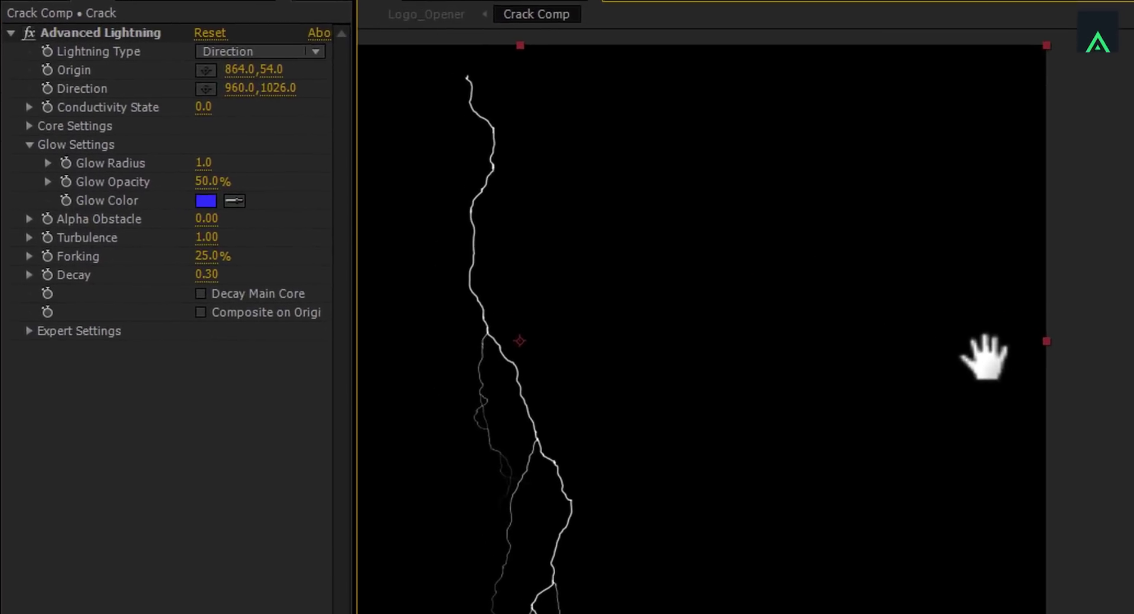
{"action": "left_click", "coordinate": [228, 171]}
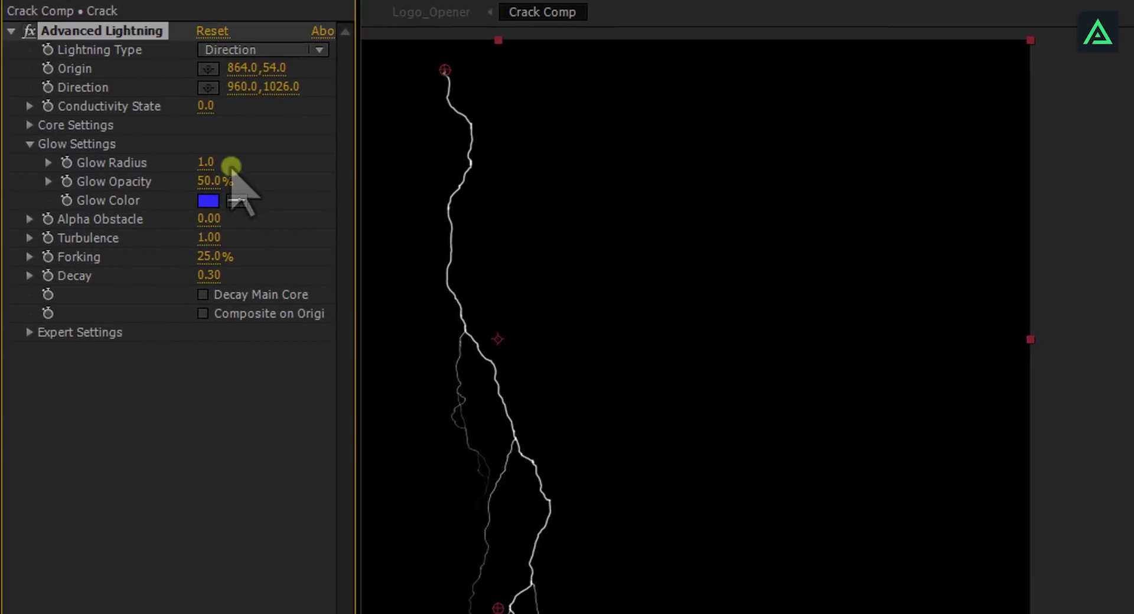
{"action": "left_click", "coordinate": [208, 182]}
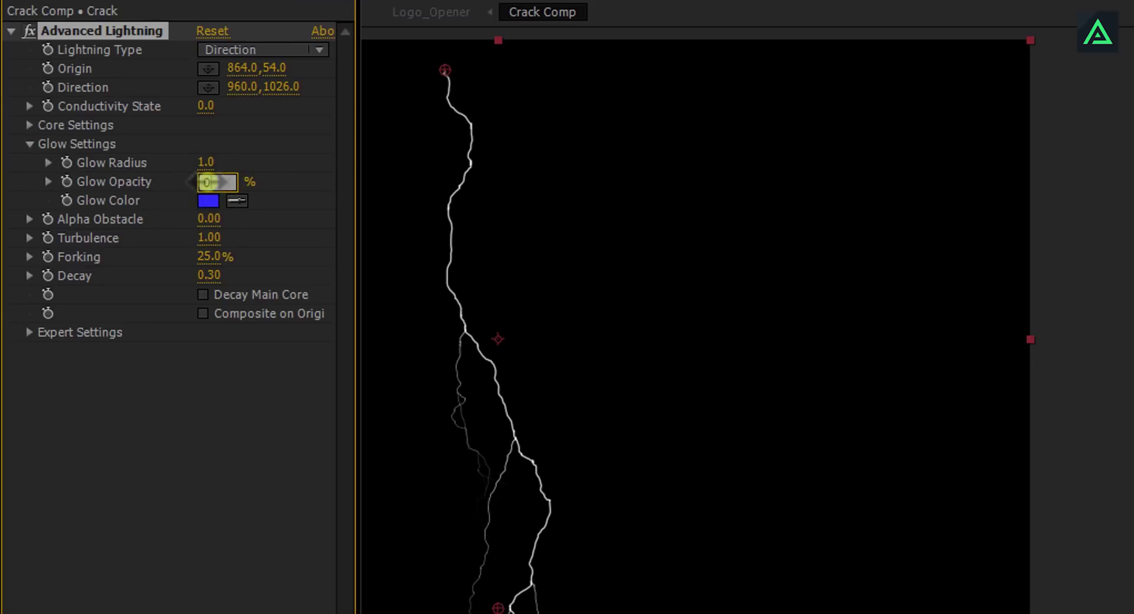
{"action": "type", "text": "0"}
{"action": "key", "text": "Return"}
- Set the lightning's Core Radius to 5 and its Core Opacity to 100%
{"action": "left_click", "coordinate": [29, 125]}
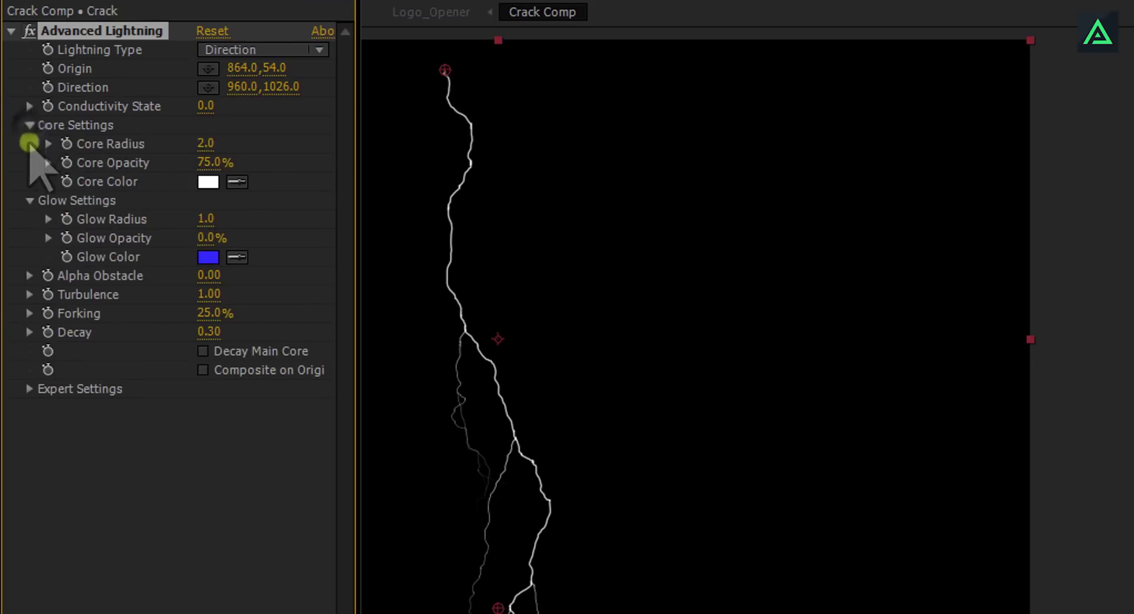
{"action": "left_click", "coordinate": [208, 143]}
{"action": "left_click_drag", "start_coordinate": [230, 143], "coordinate": [240, 151]}
{"action": "left_click", "coordinate": [207, 144]}
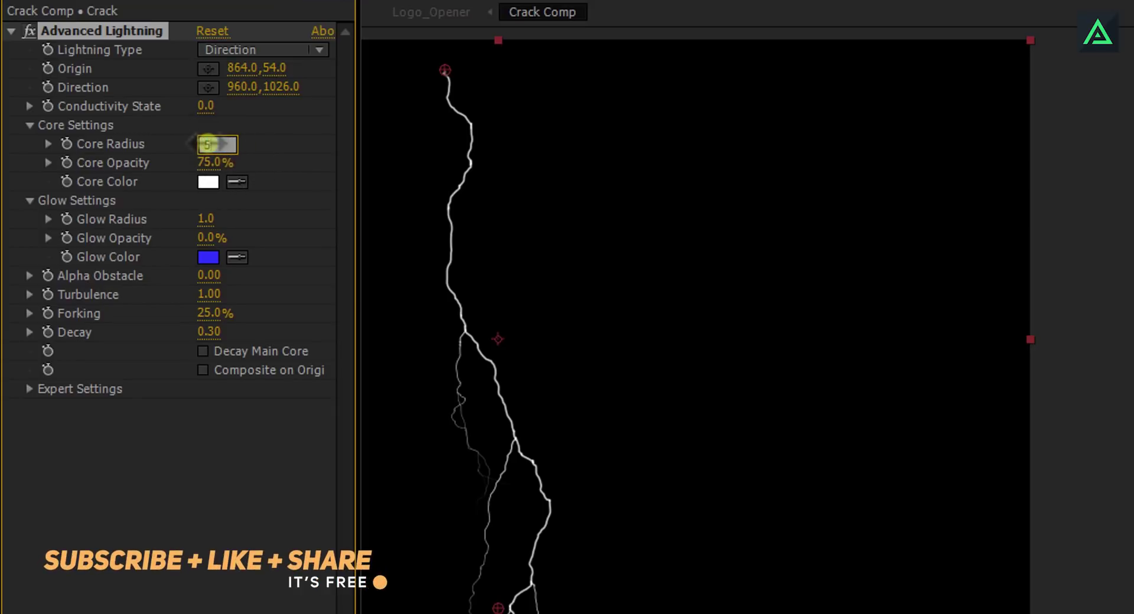
{"action": "key", "text": "Return"}
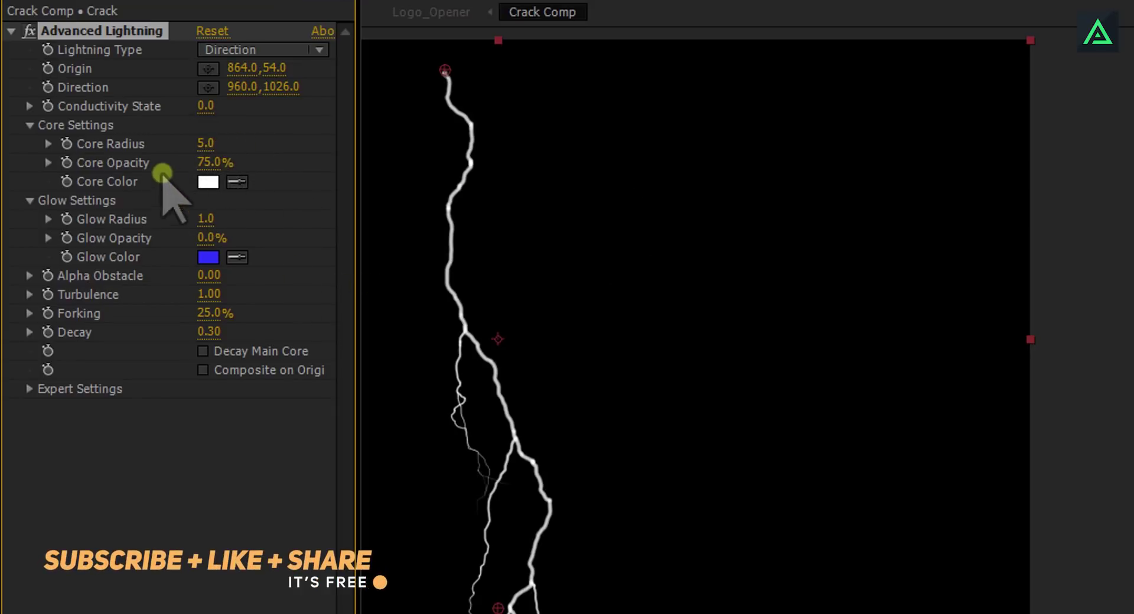
{"action": "left_click_drag", "start_coordinate": [203, 160], "coordinate": [488, 167]}
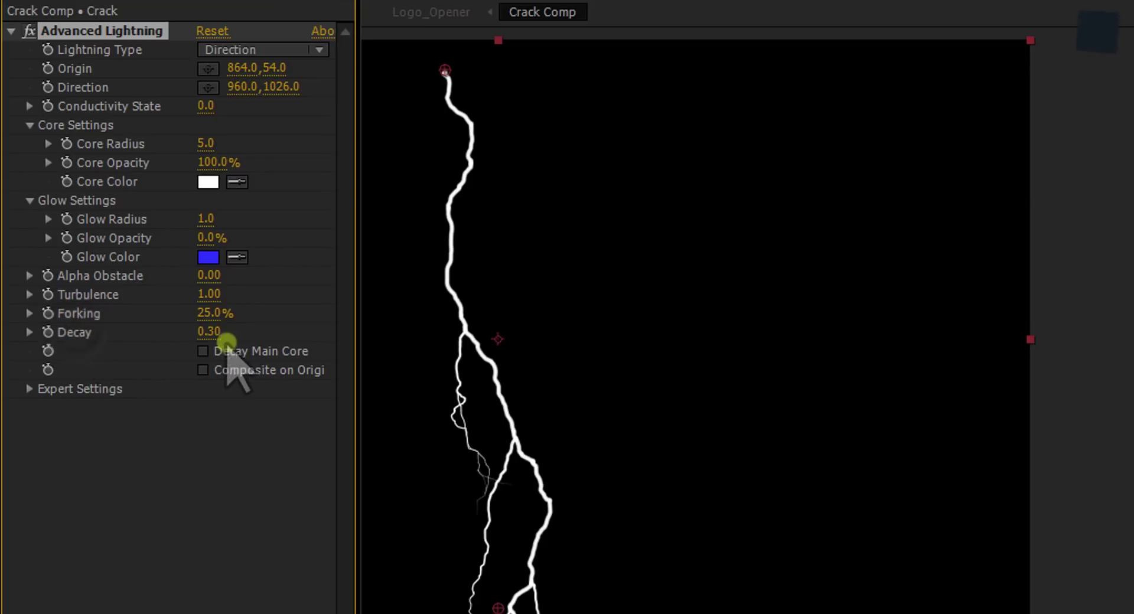
- Enable Decay Main Core for the lightning and raise its Decay to 0.45
{"action": "left_click", "coordinate": [202, 353]}
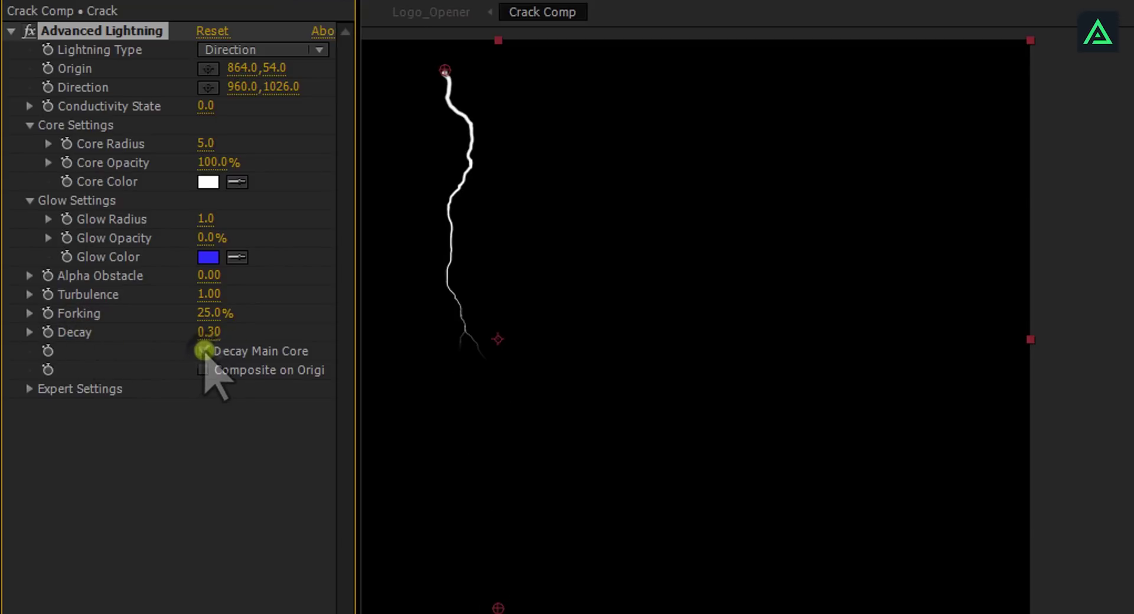
{"action": "left_click_drag", "start_coordinate": [217, 331], "coordinate": [237, 383]}
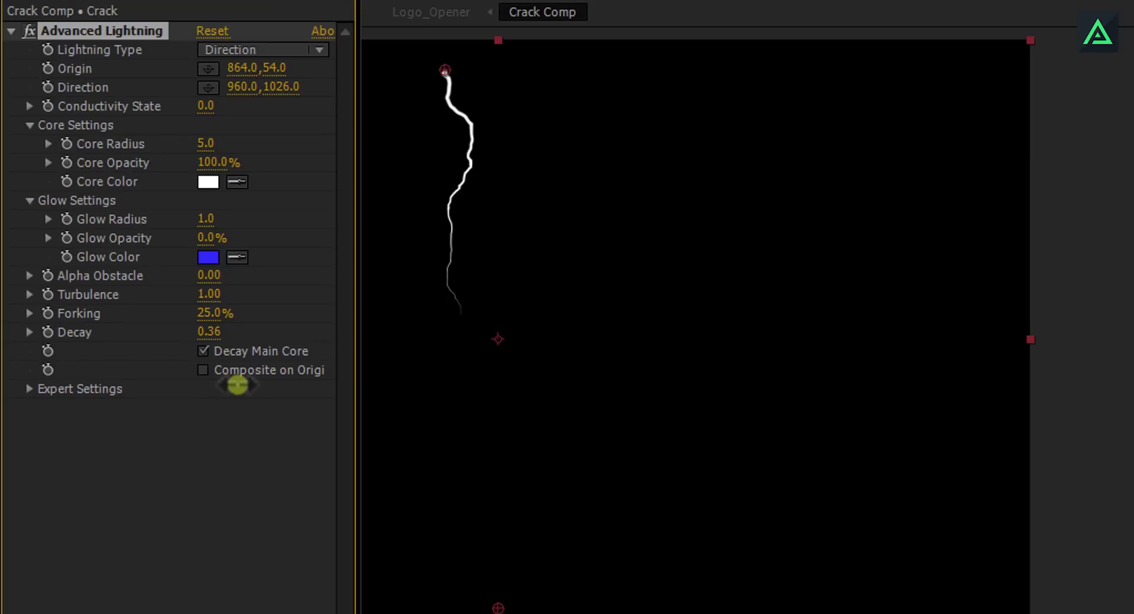
{"action": "left_click_drag", "start_coordinate": [209, 332], "coordinate": [219, 333]}
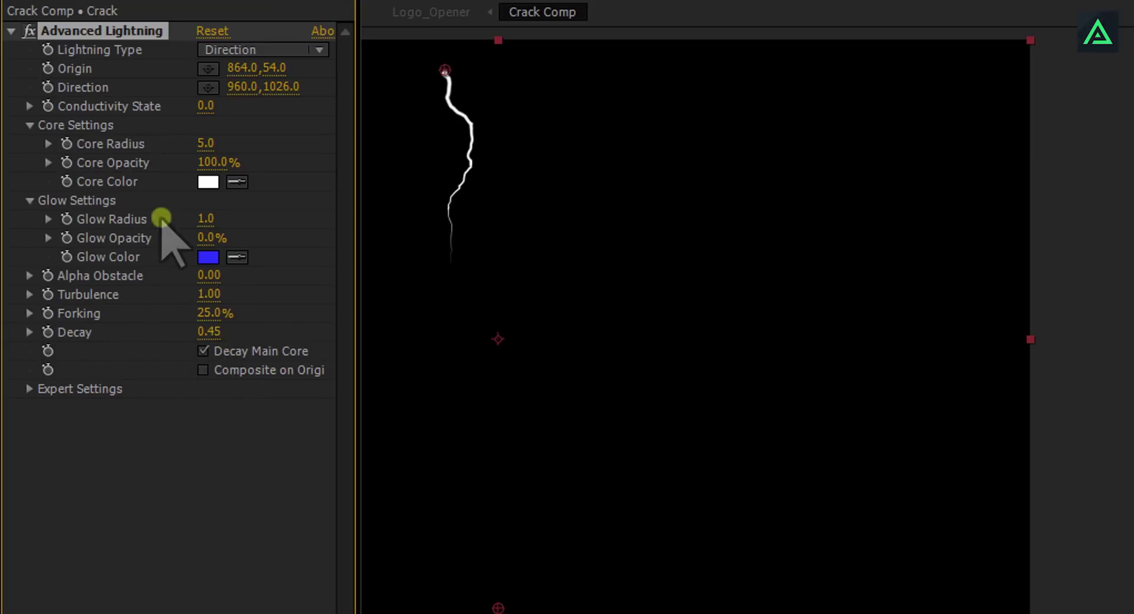
- Move the lightning's Direction point to about 1128, 942 and raise its Forking to 60%
{"action": "left_click", "coordinate": [29, 389]}
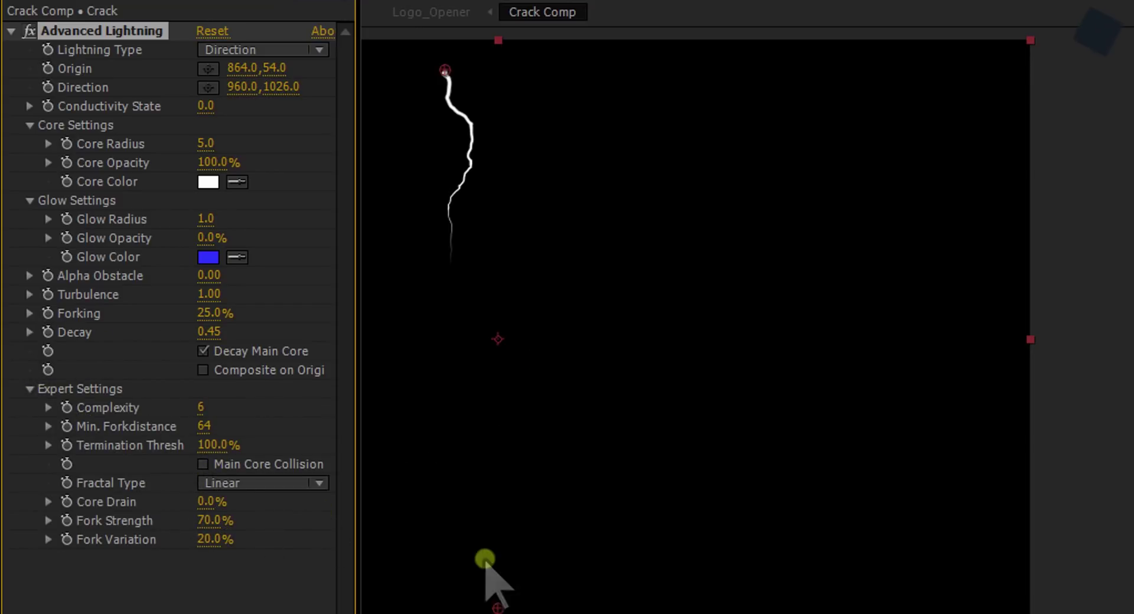
{"action": "left_click_drag", "start_coordinate": [496, 607], "coordinate": [591, 562]}
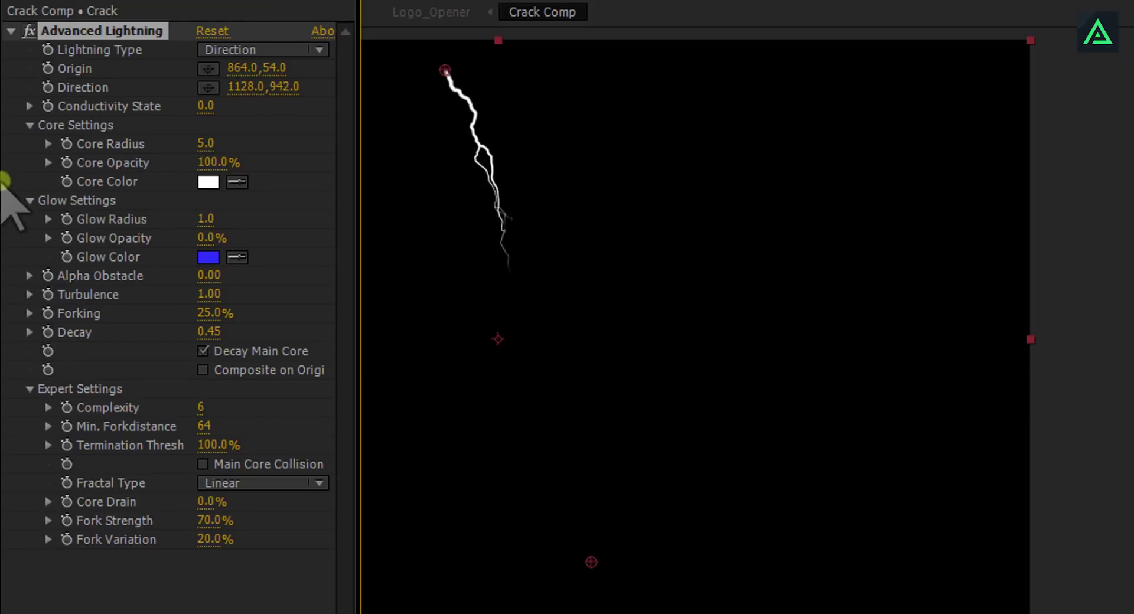
{"action": "left_click_drag", "start_coordinate": [198, 309], "coordinate": [251, 315]}
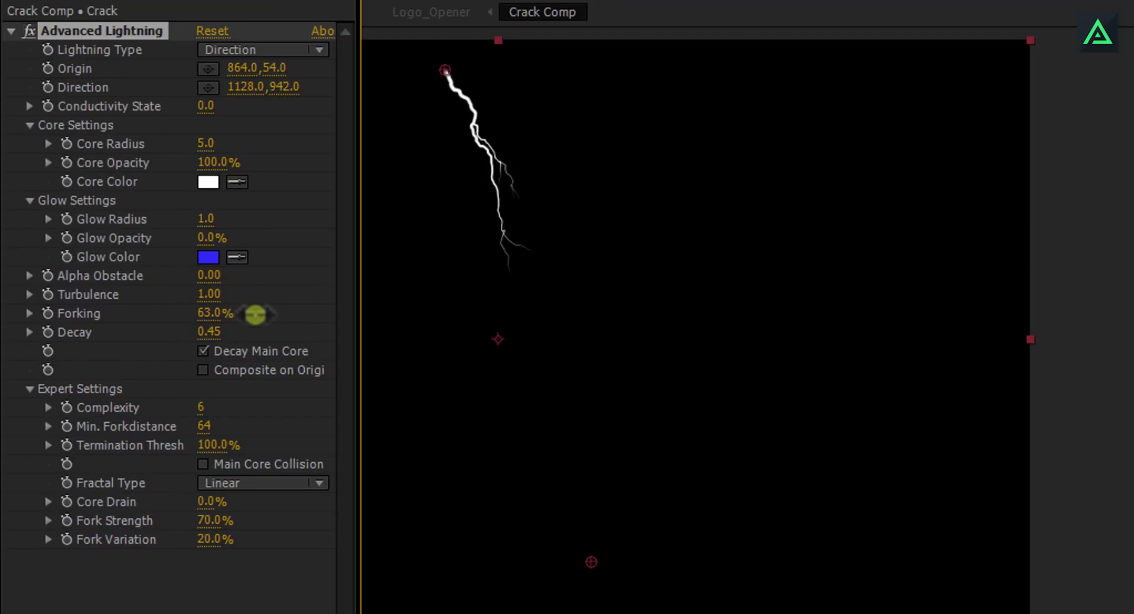
{"action": "left_click", "coordinate": [210, 314]}
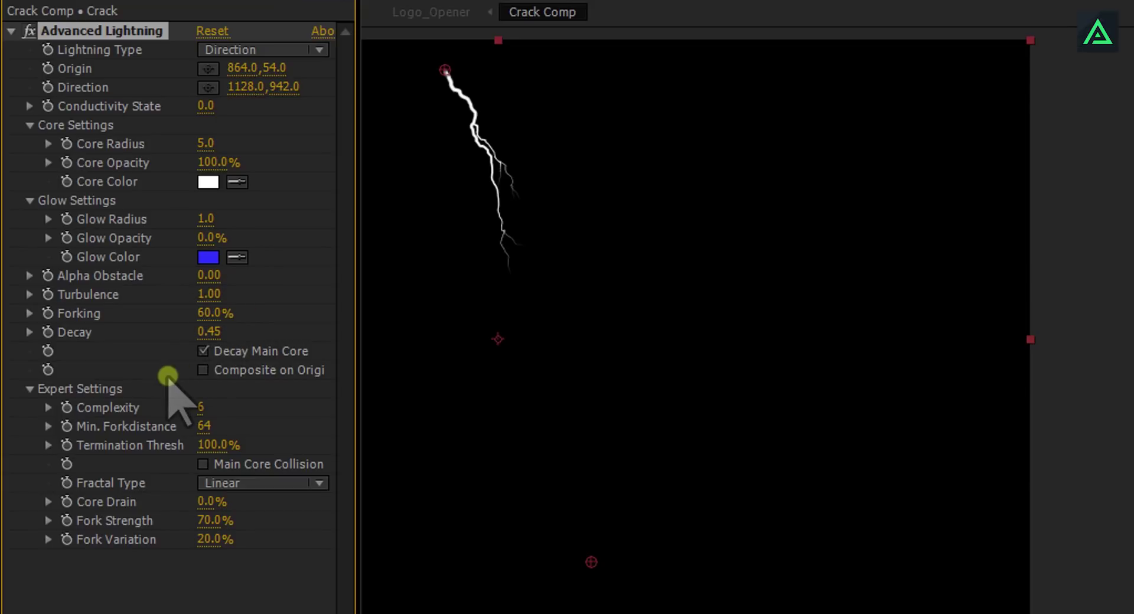
- Set the Lightning Type to Breaking and reposition the Direction point at about 986, 788
{"action": "left_click_drag", "start_coordinate": [592, 561], "coordinate": [483, 481]}
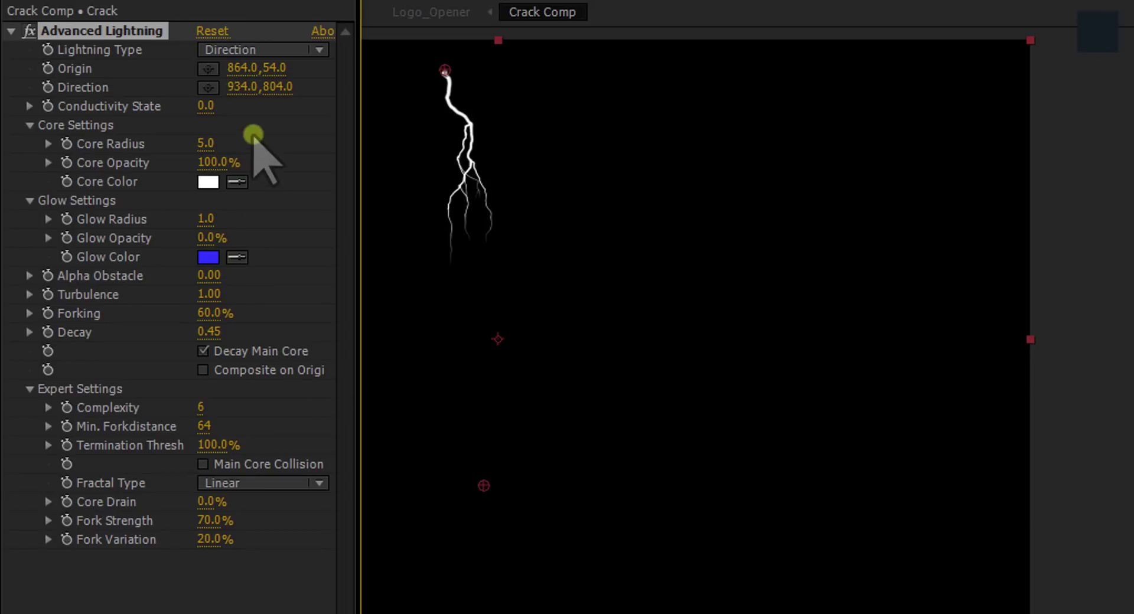
{"action": "left_click", "coordinate": [254, 50]}
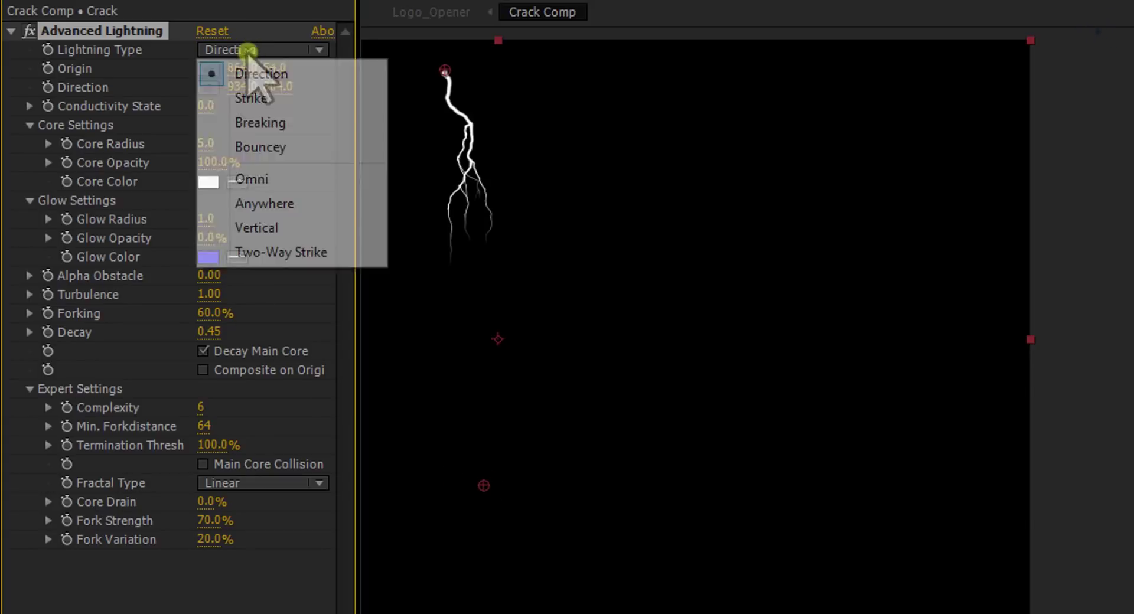
{"action": "left_click", "coordinate": [264, 122]}
{"action": "left_click_drag", "start_coordinate": [490, 483], "coordinate": [512, 476]}
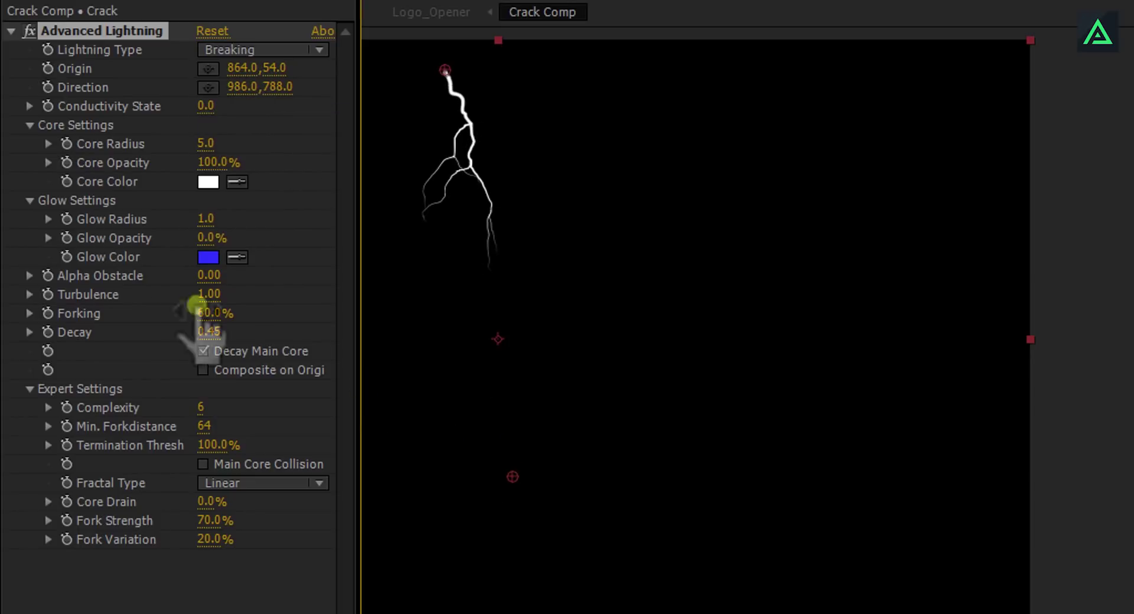
- Set the lightning's Forking to 50%
{"action": "left_click", "coordinate": [231, 314]}
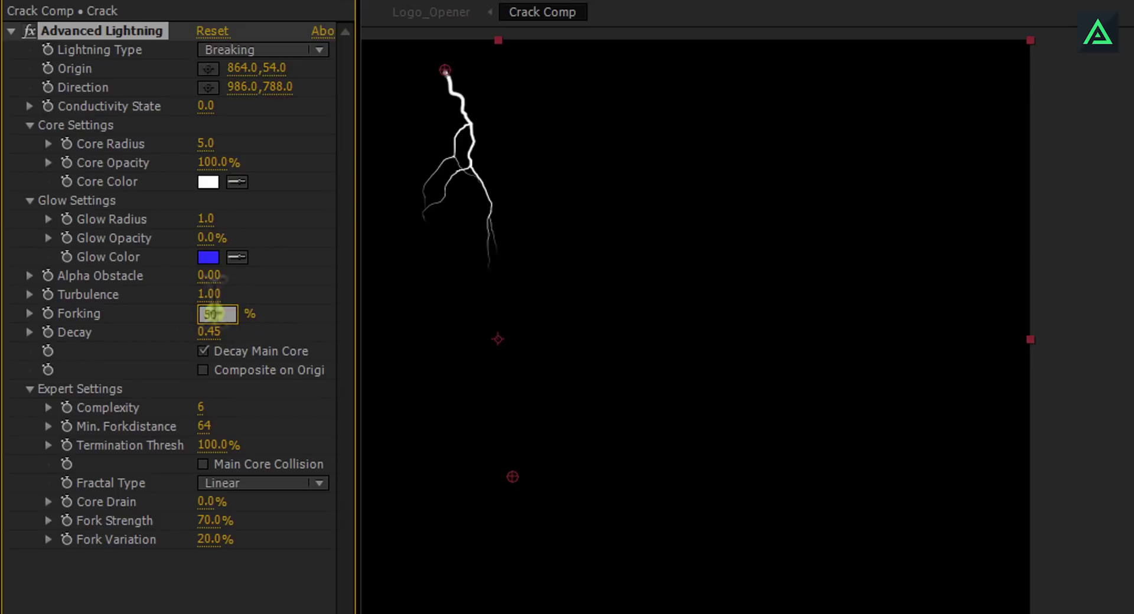
{"action": "type", "text": "50"}
{"action": "key", "text": "Return"}
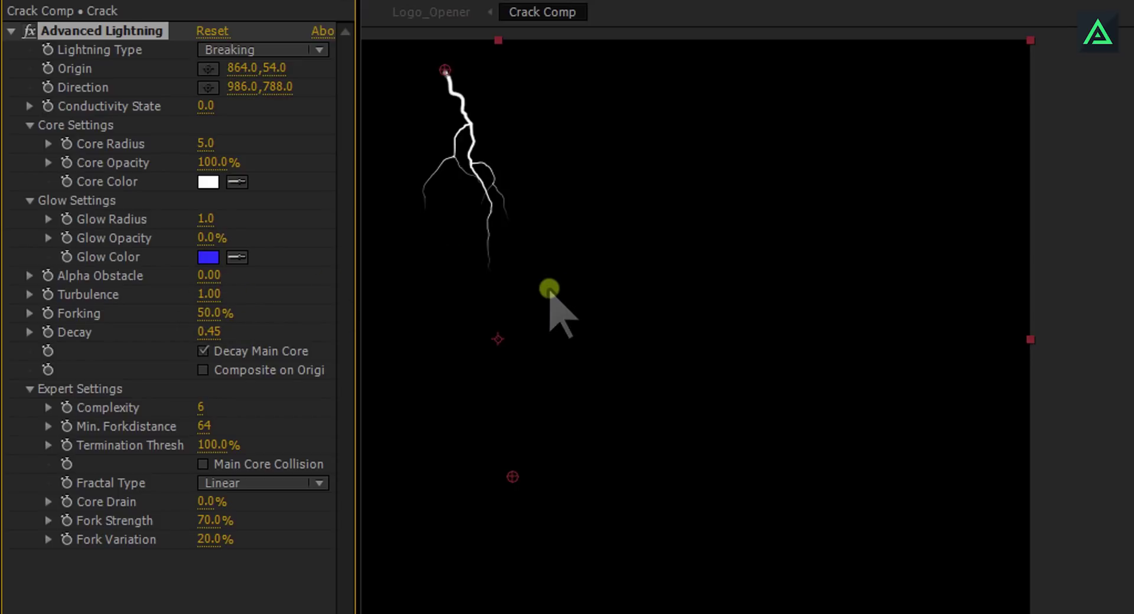
{"action": "left_click", "coordinate": [10, 31]}
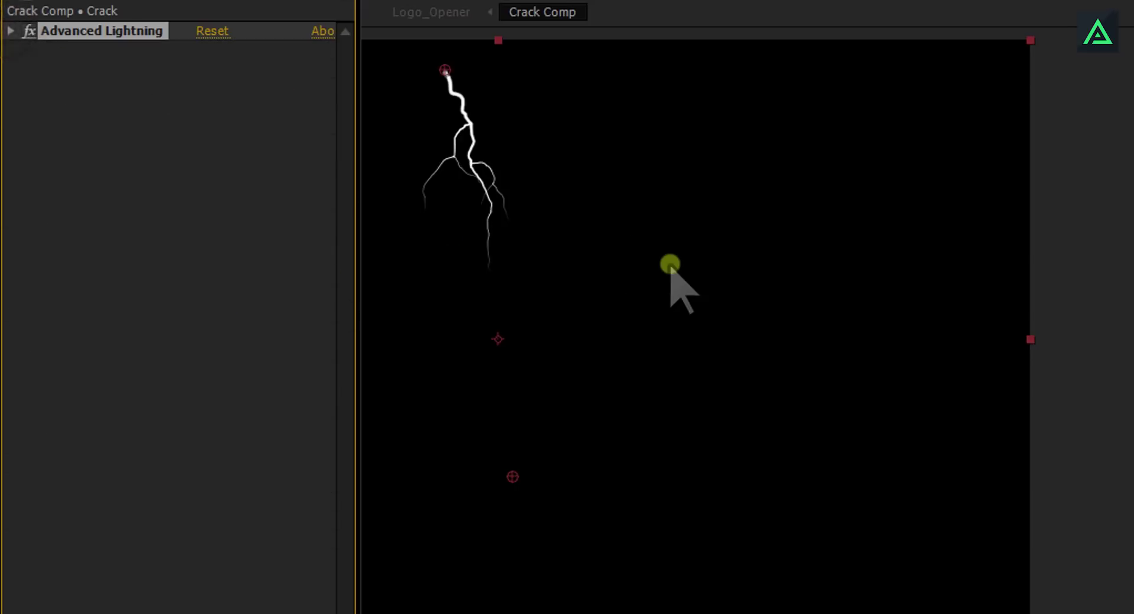
{"action": "left_click", "coordinate": [11, 32]}
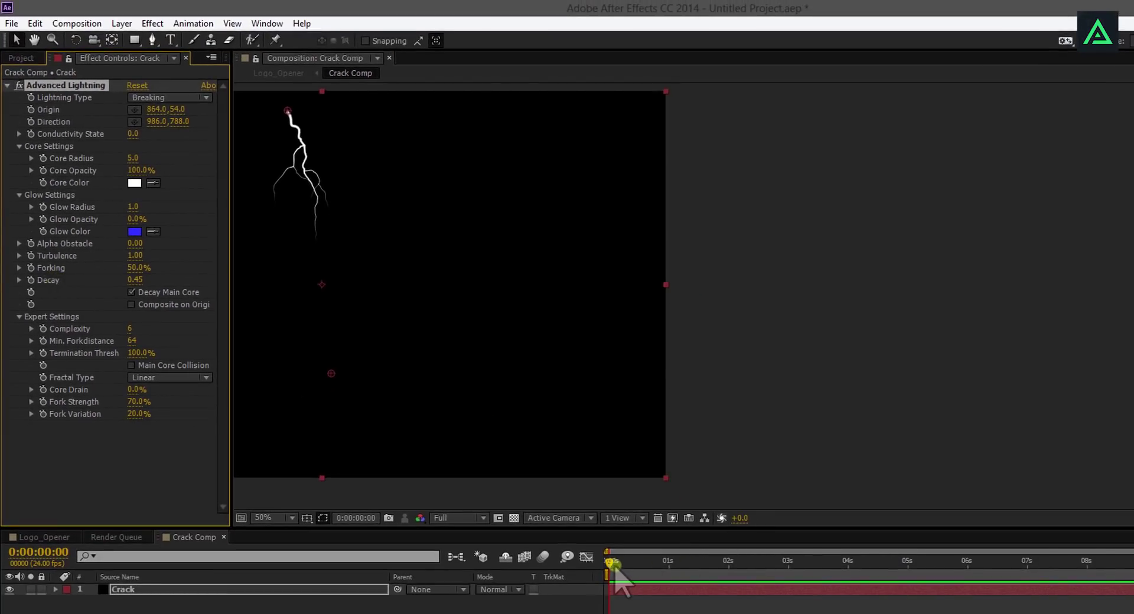
- Start keyframing the lightning's Decay at 0:00:00:00 and raise its value there to 10.90
{"action": "left_click", "coordinate": [609, 563]}
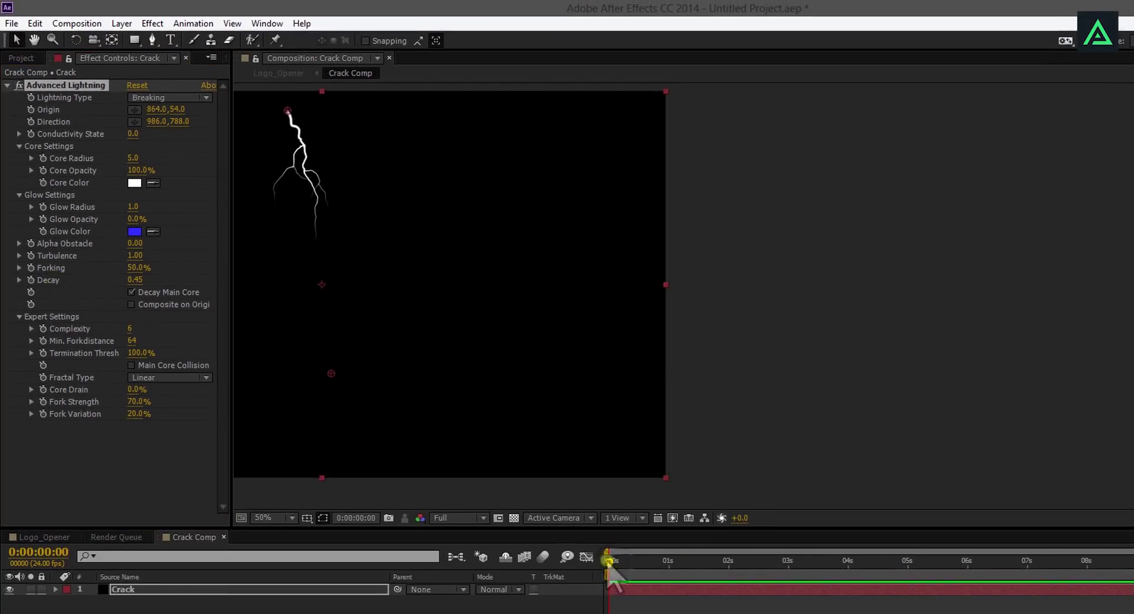
{"action": "left_click", "coordinate": [32, 280]}
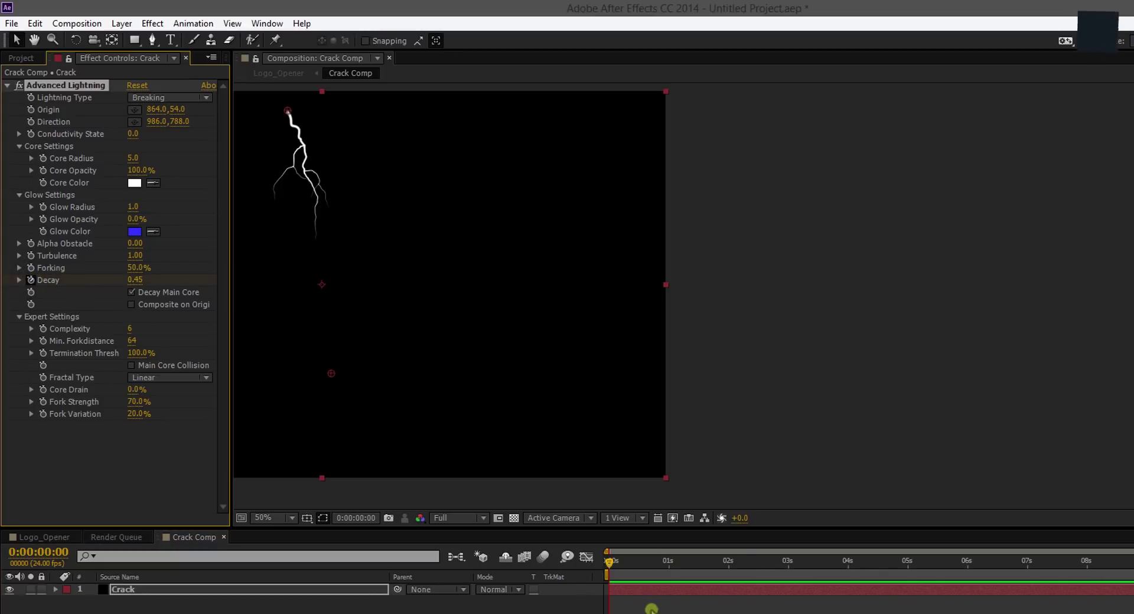
{"action": "left_click_drag", "start_coordinate": [141, 280], "coordinate": [194, 281]}
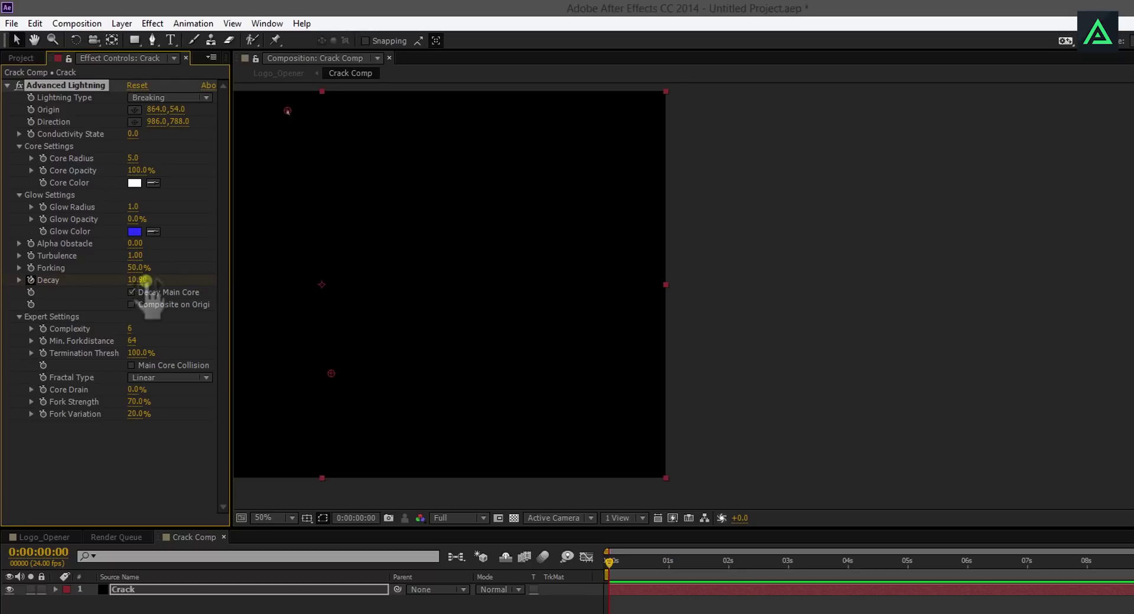
- Add a second Decay keyframe at 0:00:01:01 with a value of 0.39
{"action": "left_click_drag", "start_coordinate": [609, 565], "coordinate": [655, 554]}
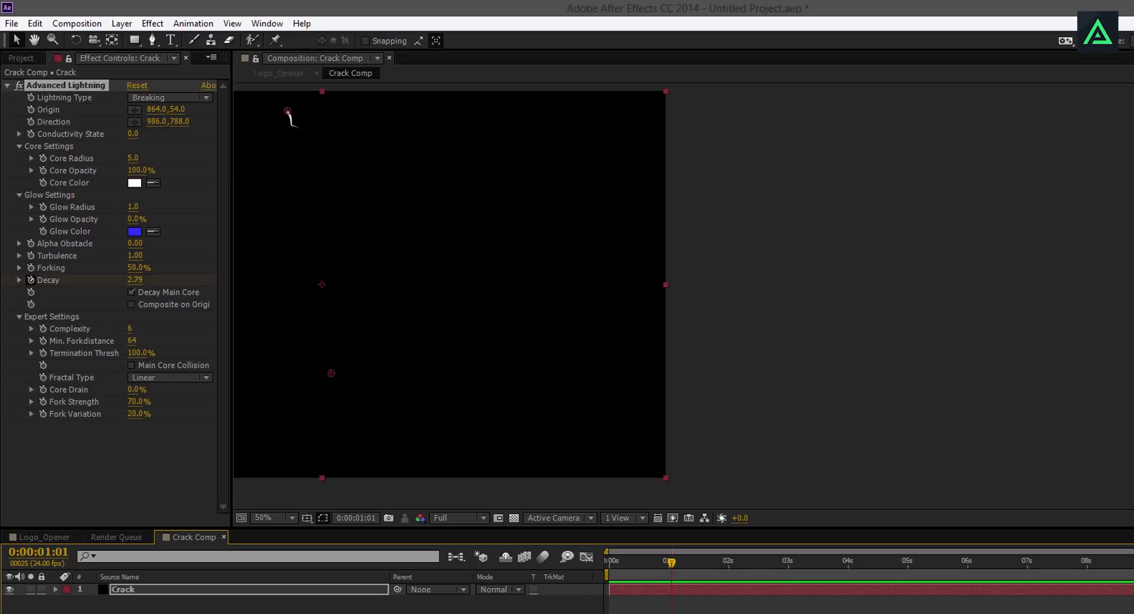
{"action": "left_click", "coordinate": [119, 436]}
{"action": "left_click_drag", "start_coordinate": [152, 278], "coordinate": [16, 302]}
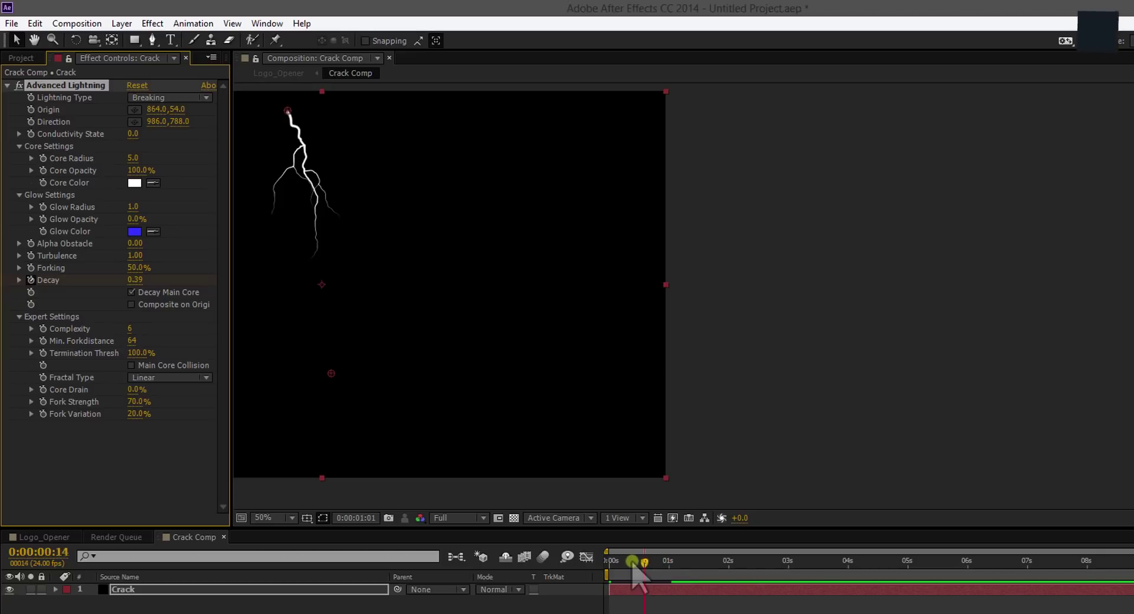
- End the work area at 0:00:01:17 and preview the growing crack animation
{"action": "left_click", "coordinate": [604, 562]}
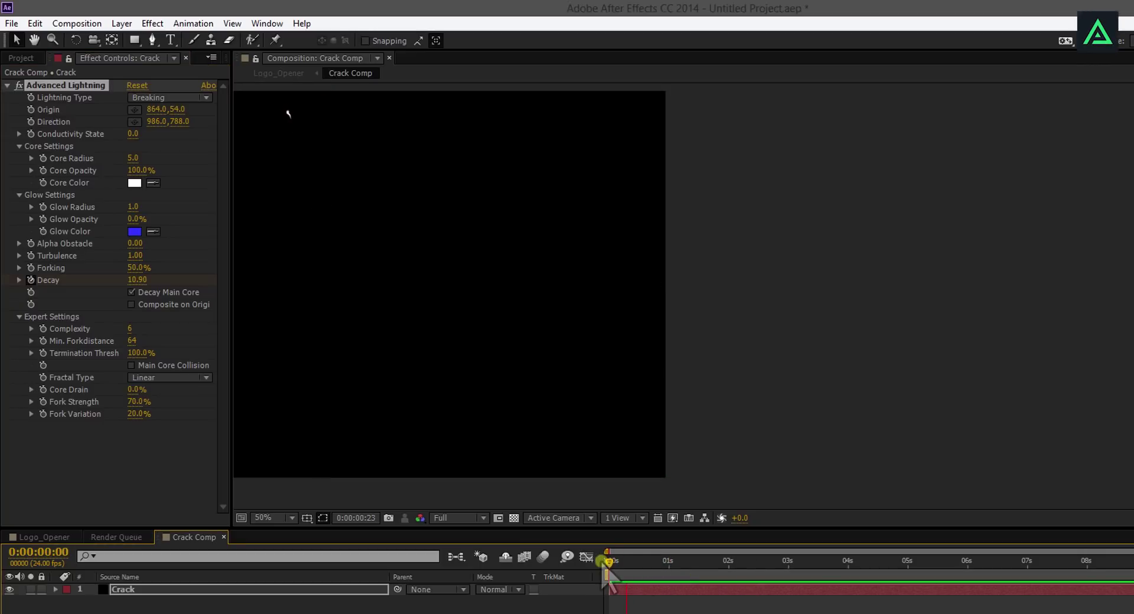
{"action": "left_click_drag", "start_coordinate": [604, 566], "coordinate": [966, 566]}
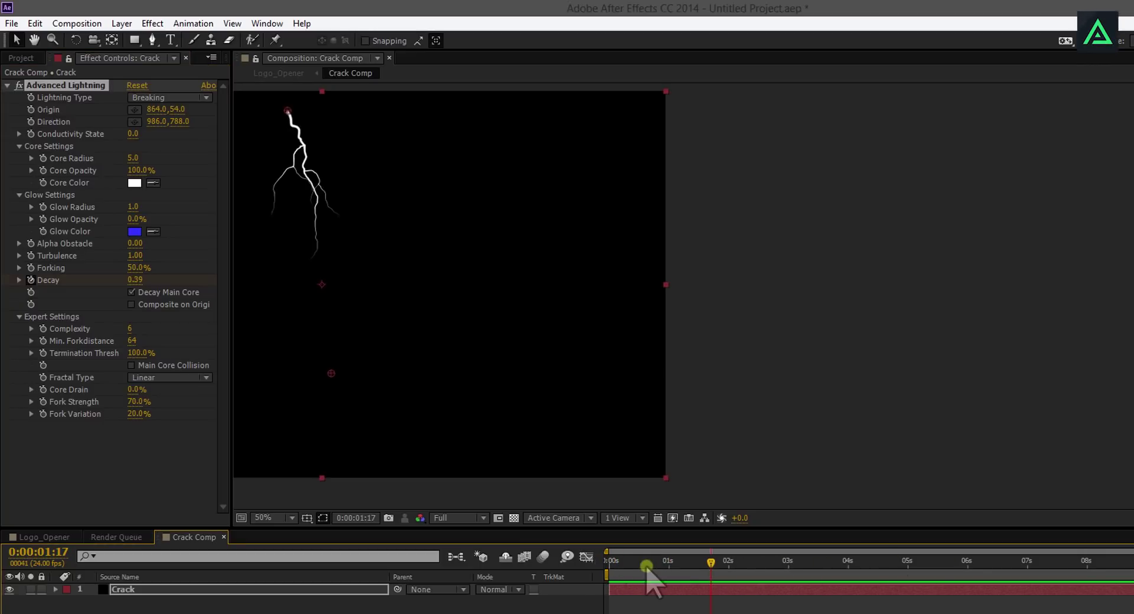
{"action": "key", "text": "n"}
{"action": "key", "text": "KP_0"}
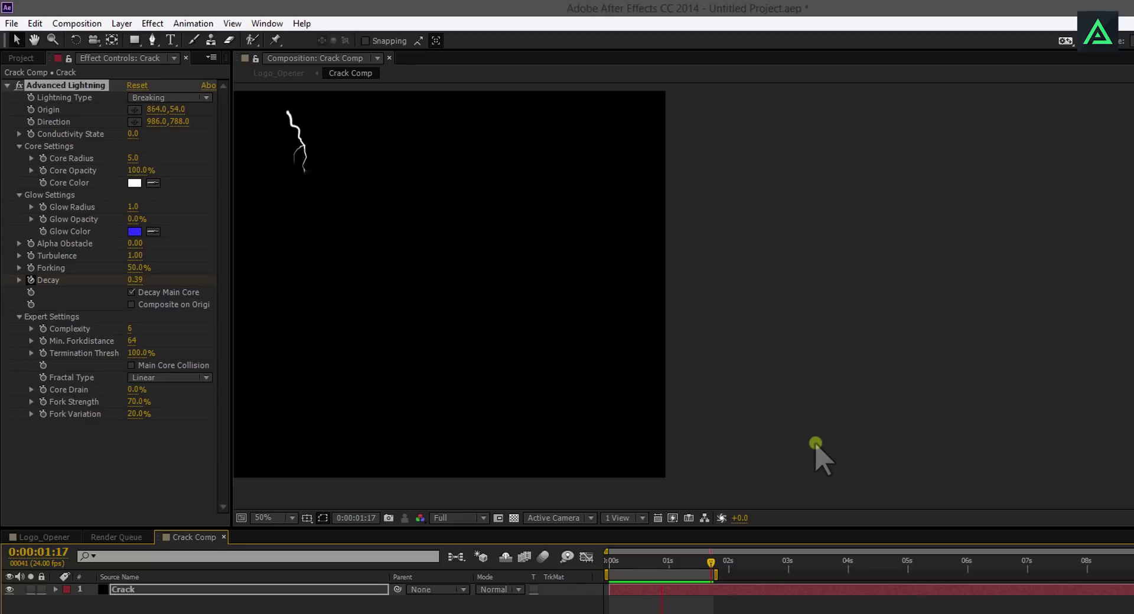
{"action": "key", "text": "space"}
- Set the Decay keyframe at 0:00:00:00 to 5 and preview the crack animation
{"action": "left_click_drag", "start_coordinate": [626, 562], "coordinate": [594, 564]}
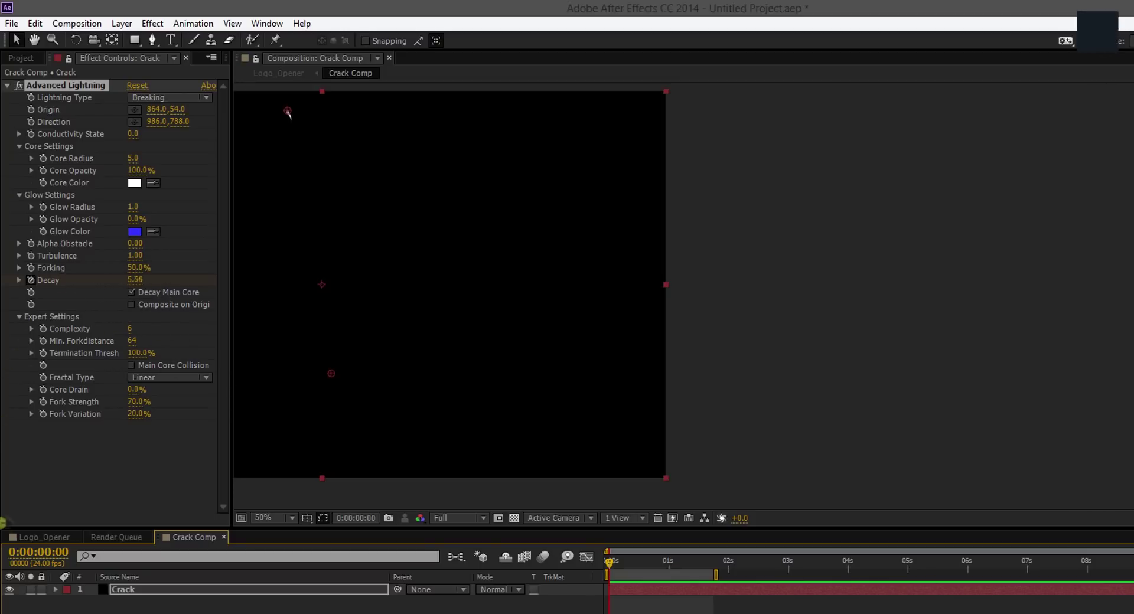
{"action": "left_click", "coordinate": [132, 292]}
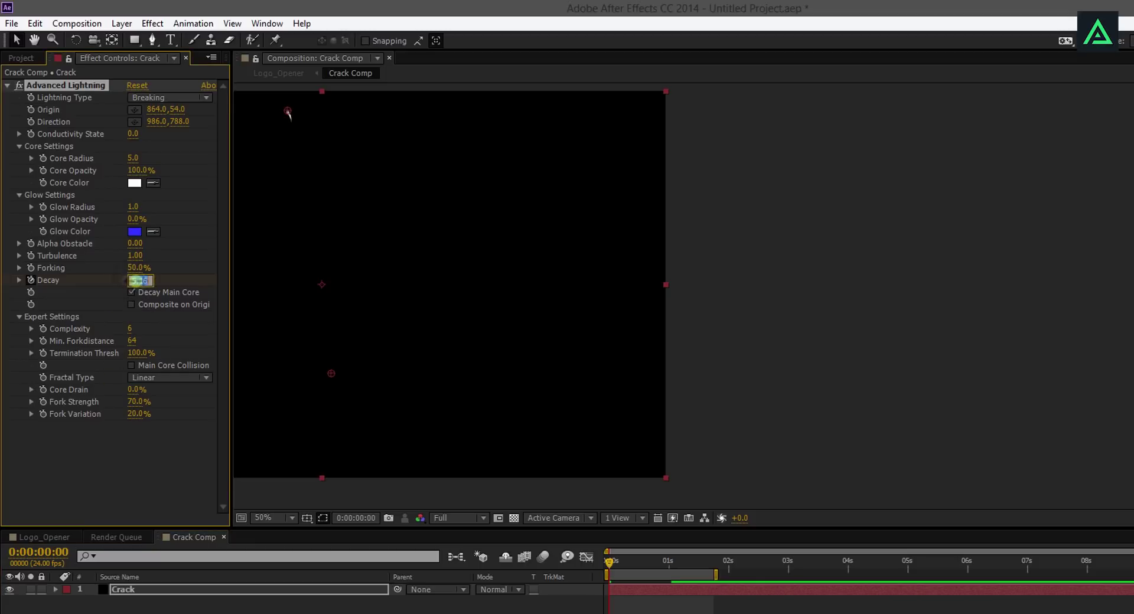
{"action": "key", "text": "space"}
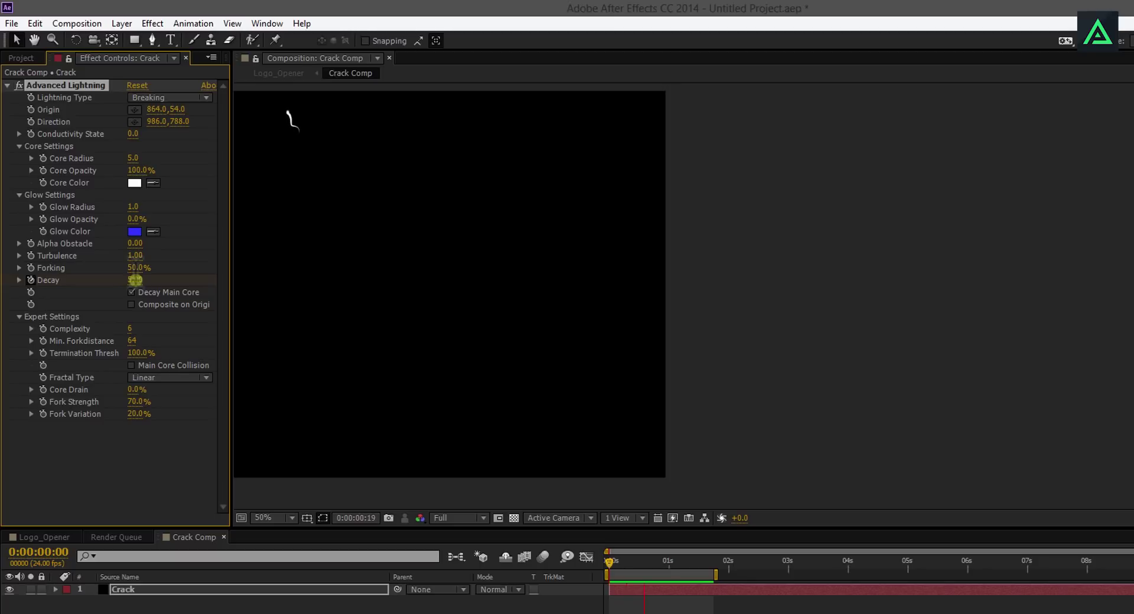
{"action": "left_click", "coordinate": [329, 260]}
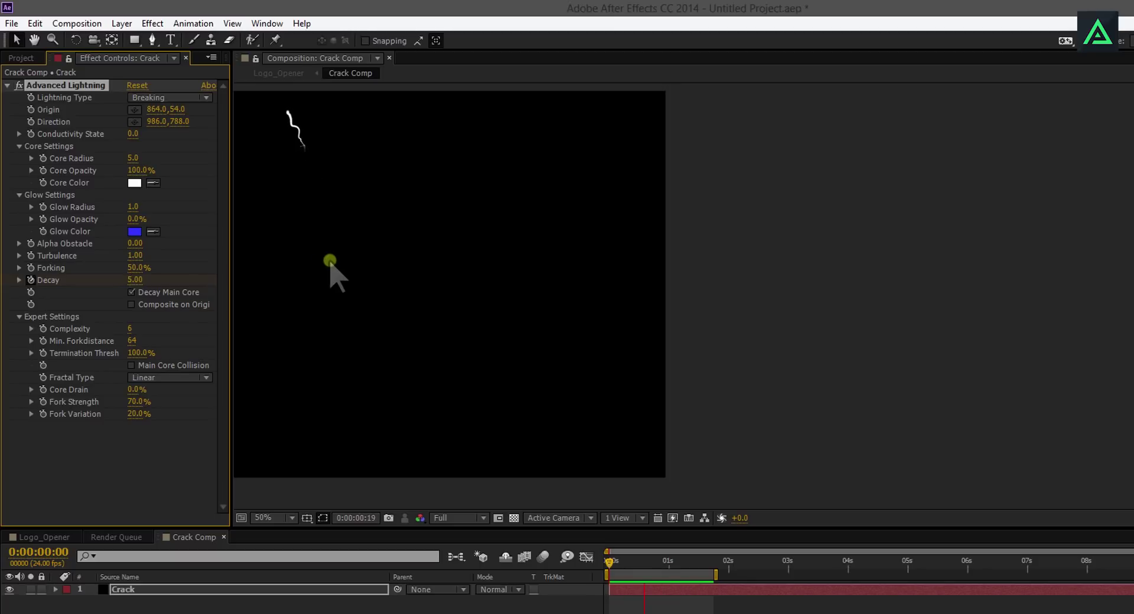
{"action": "key", "text": "space"}
- Duplicate the Crack layer and shift the copy a few frames later in time
{"action": "left_click_drag", "start_coordinate": [309, 210], "coordinate": [646, 225]}
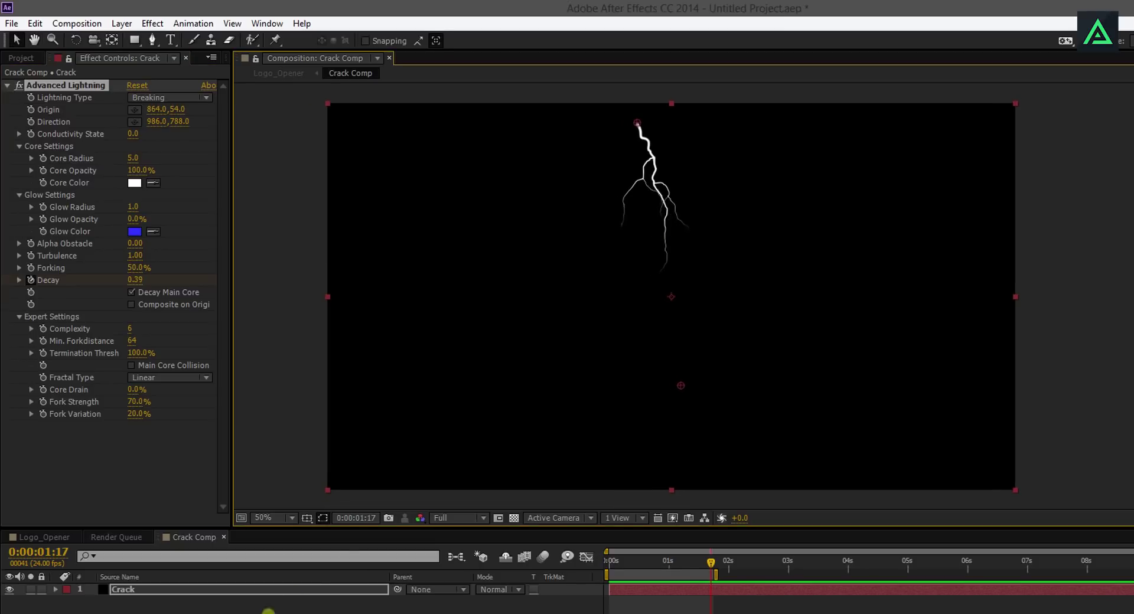
{"action": "left_click", "coordinate": [121, 587]}
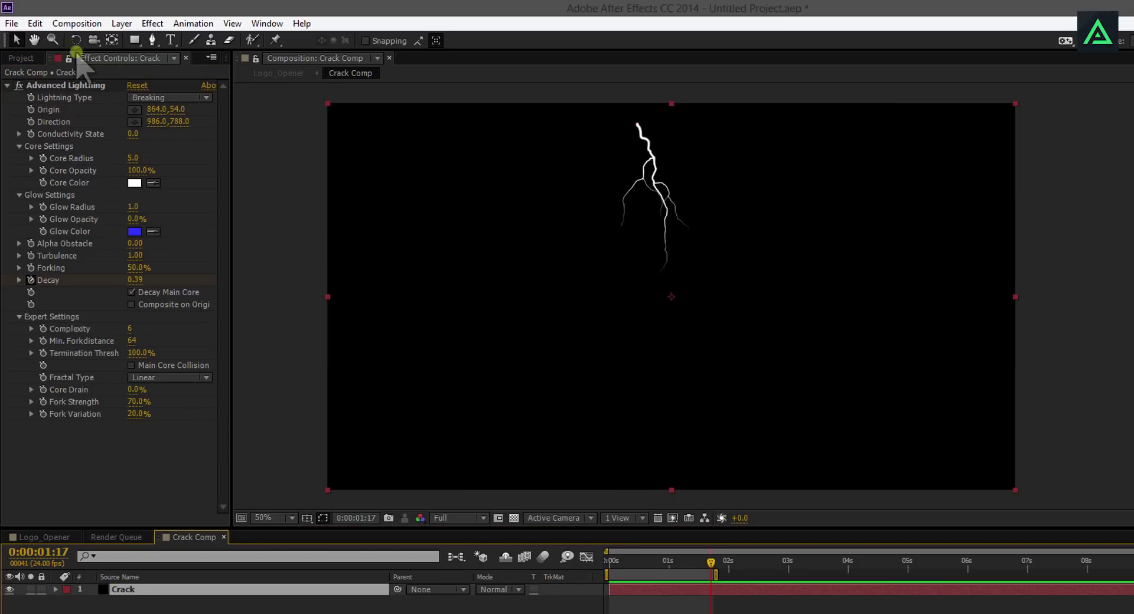
{"action": "left_click", "coordinate": [34, 24]}
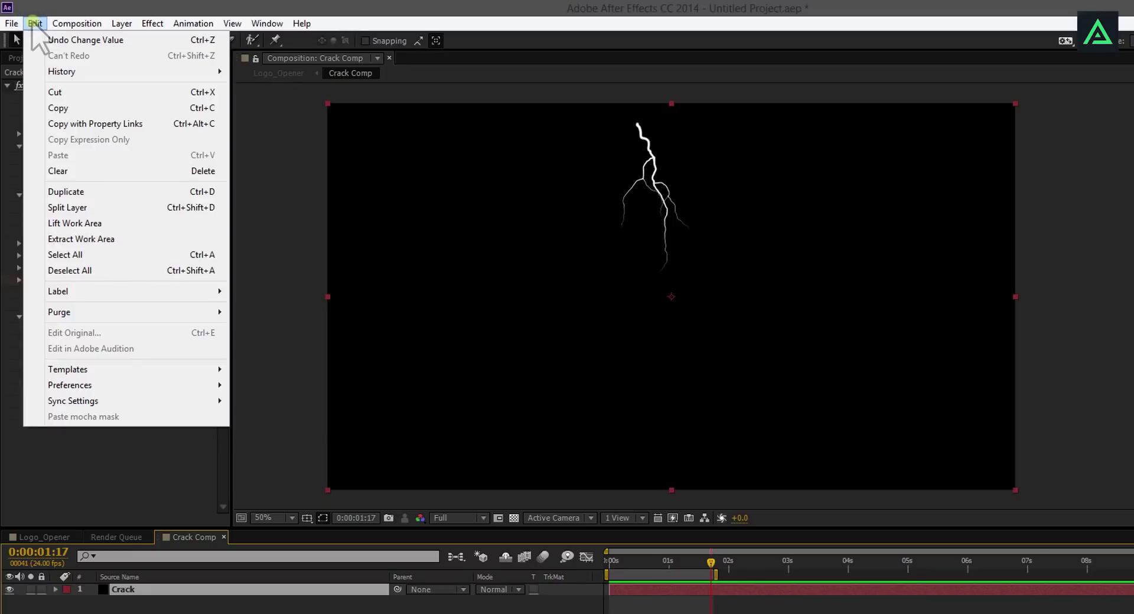
{"action": "left_click", "coordinate": [65, 192]}
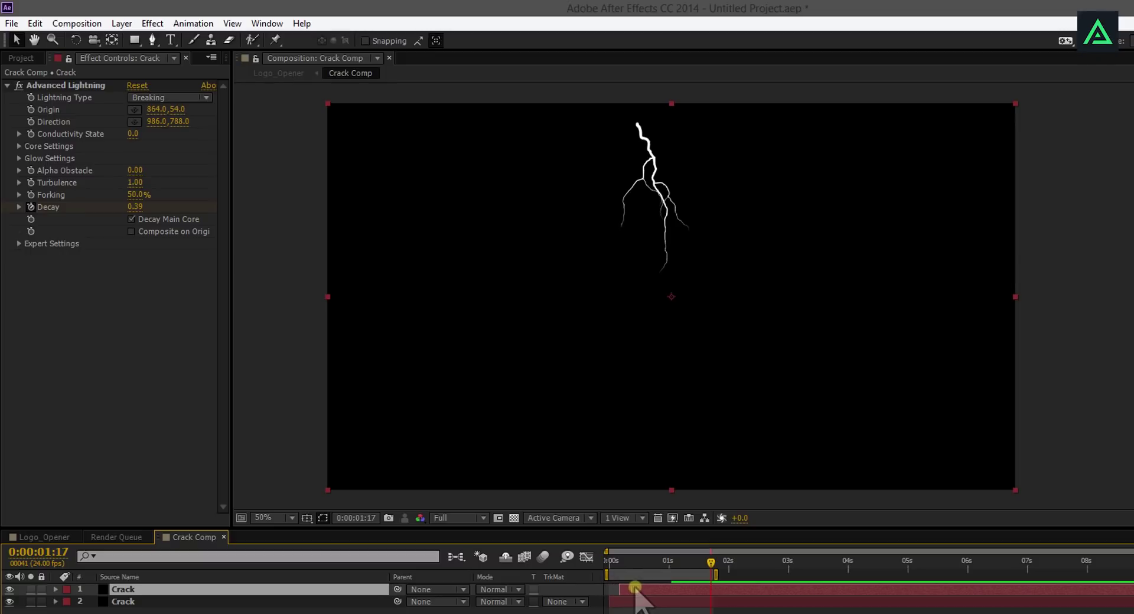
- Move the lightning Origin of the lower Crack layer to the composition centre, at about 960, 544
{"action": "left_click", "coordinate": [39, 87]}
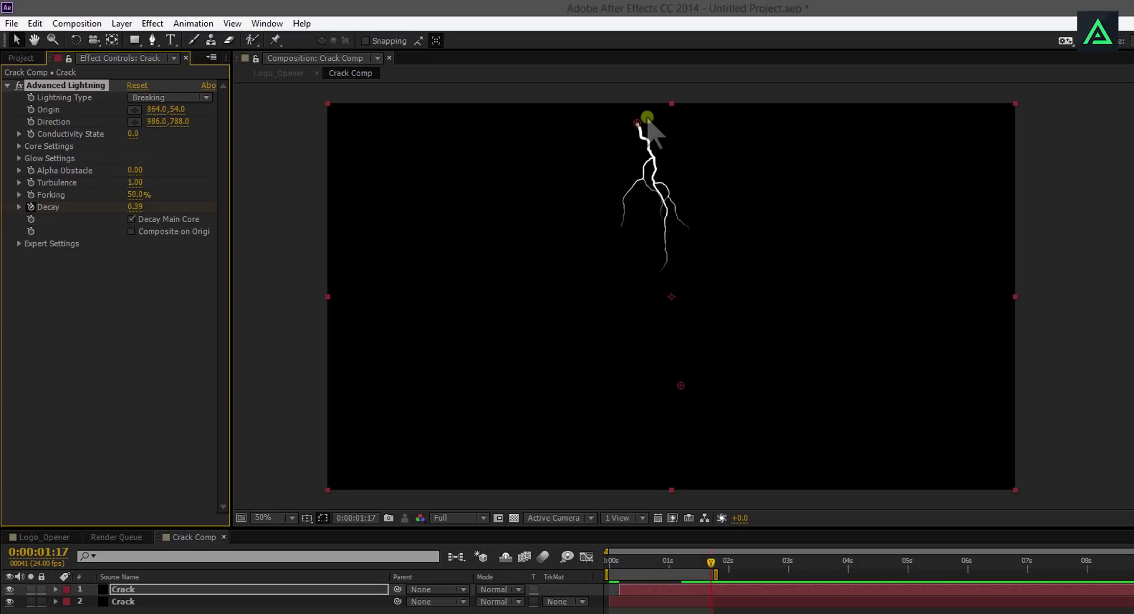
{"action": "left_click", "coordinate": [125, 601]}
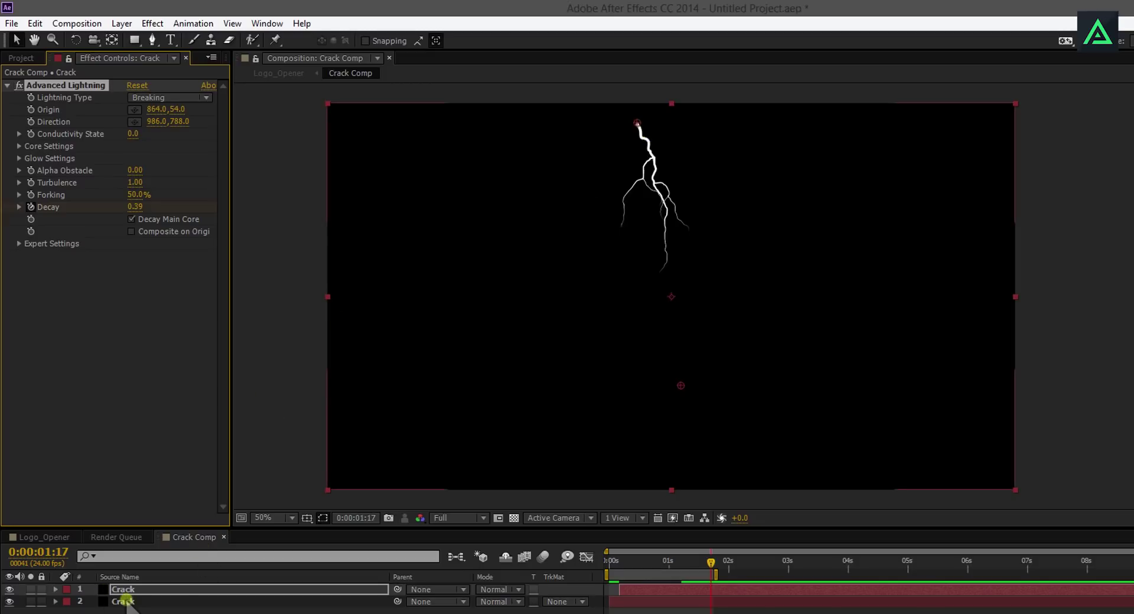
{"action": "left_click", "coordinate": [126, 602]}
{"action": "left_click", "coordinate": [641, 250]}
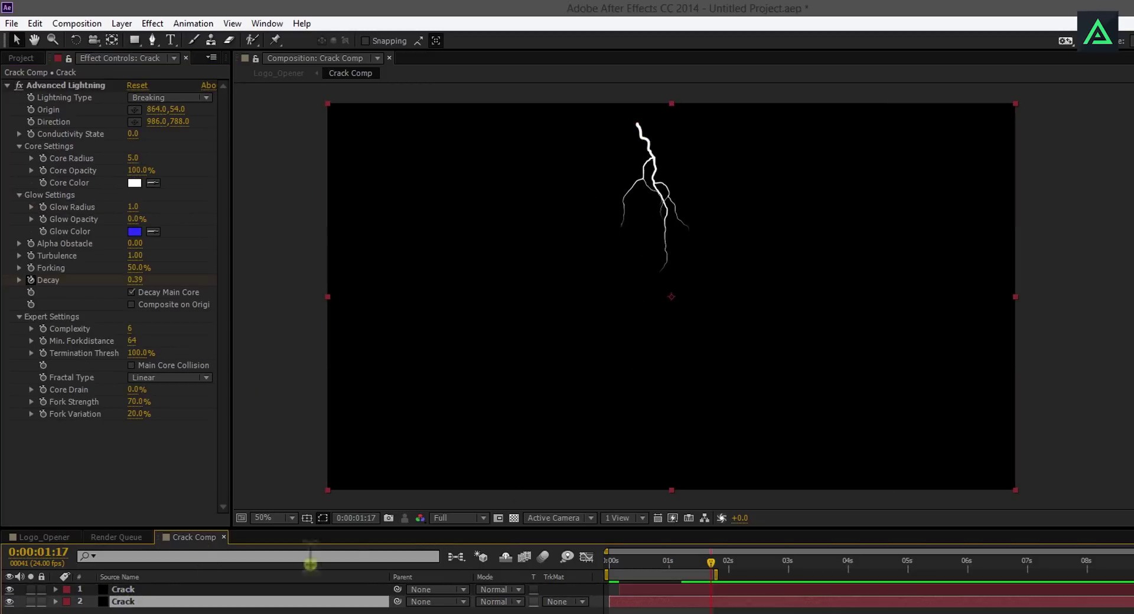
{"action": "left_click", "coordinate": [62, 85]}
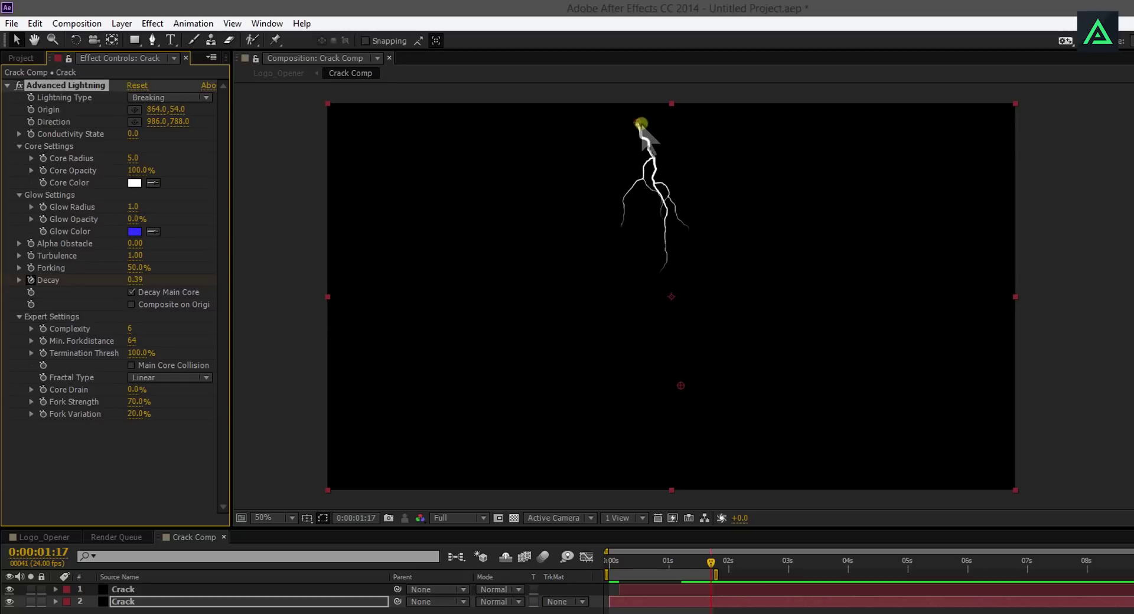
{"action": "left_click_drag", "start_coordinate": [641, 123], "coordinate": [675, 299]}
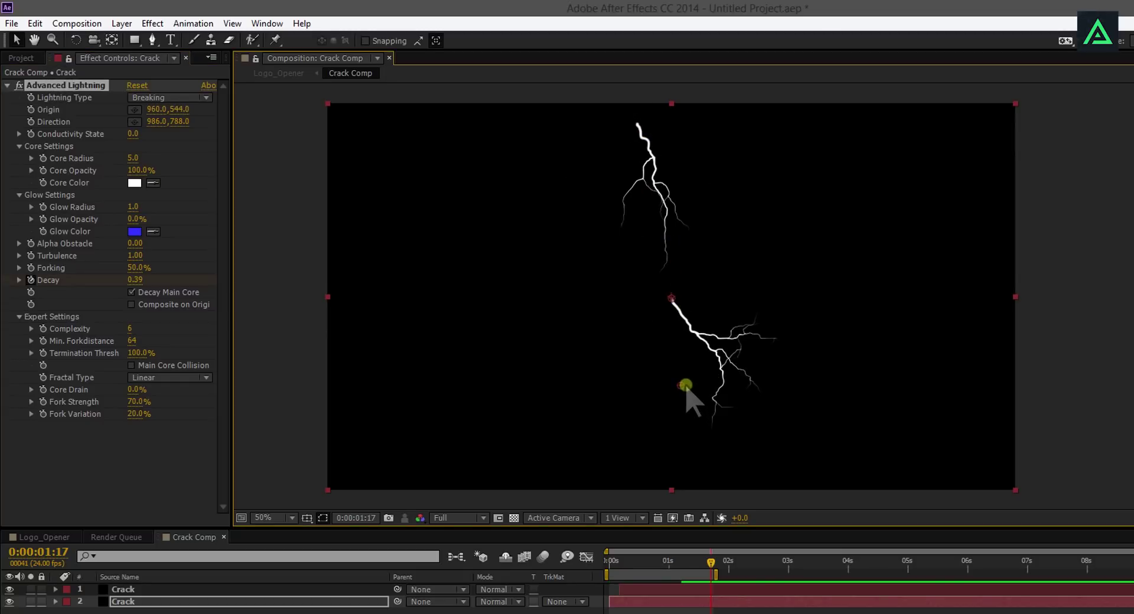
- Move the lightning Origin of the upper Crack layer to the centre, at about 956, 546
{"action": "left_click", "coordinate": [121, 589]}
{"action": "left_click", "coordinate": [646, 136]}
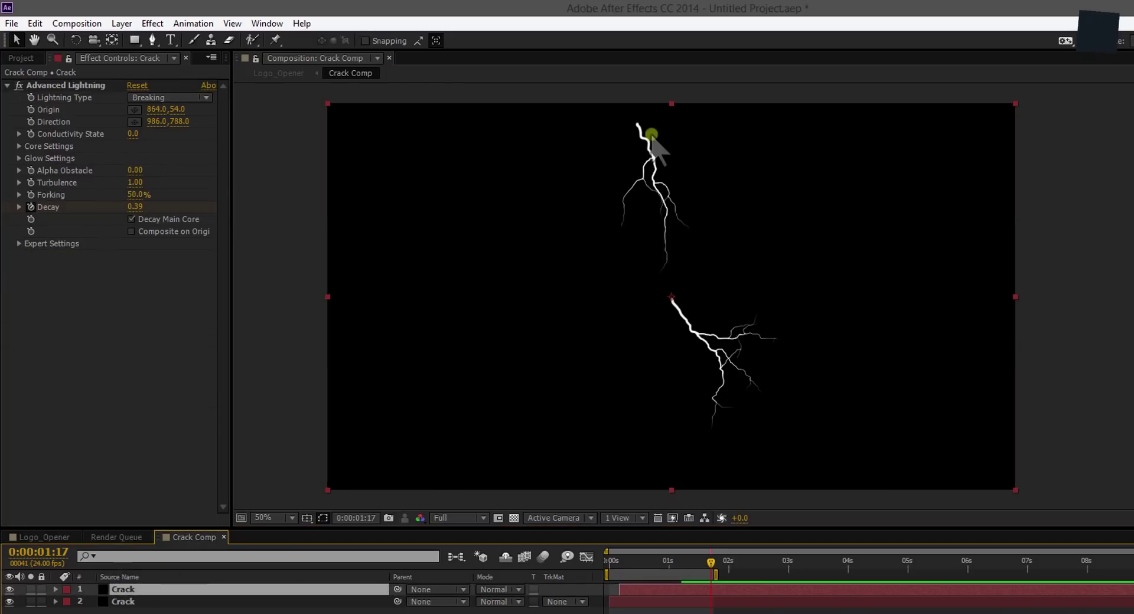
{"action": "left_click", "coordinate": [53, 86]}
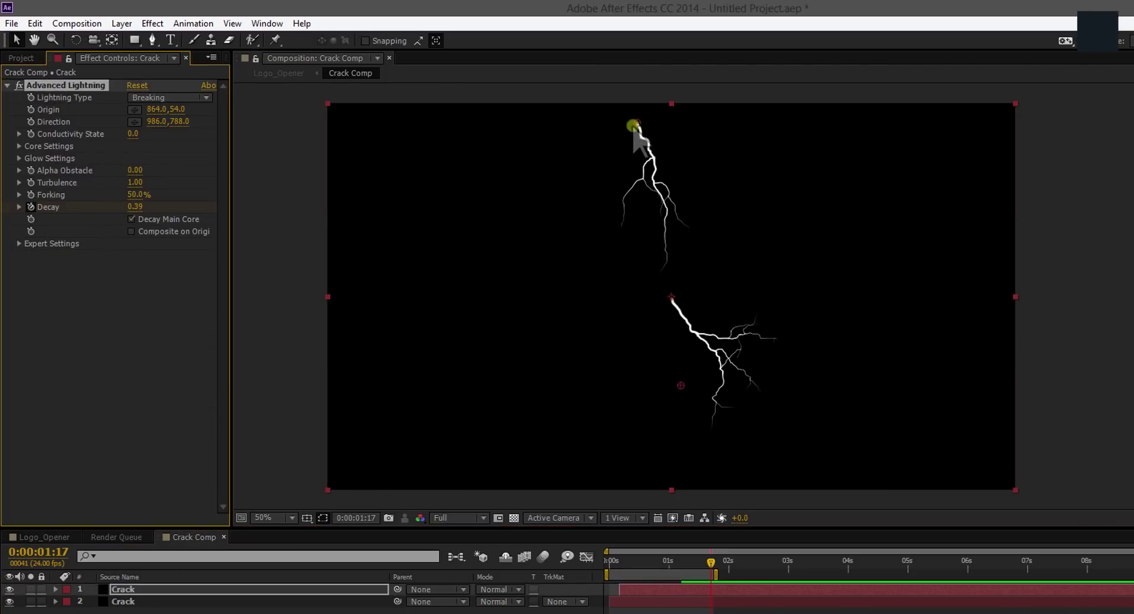
{"action": "left_click_drag", "start_coordinate": [638, 123], "coordinate": [671, 299]}
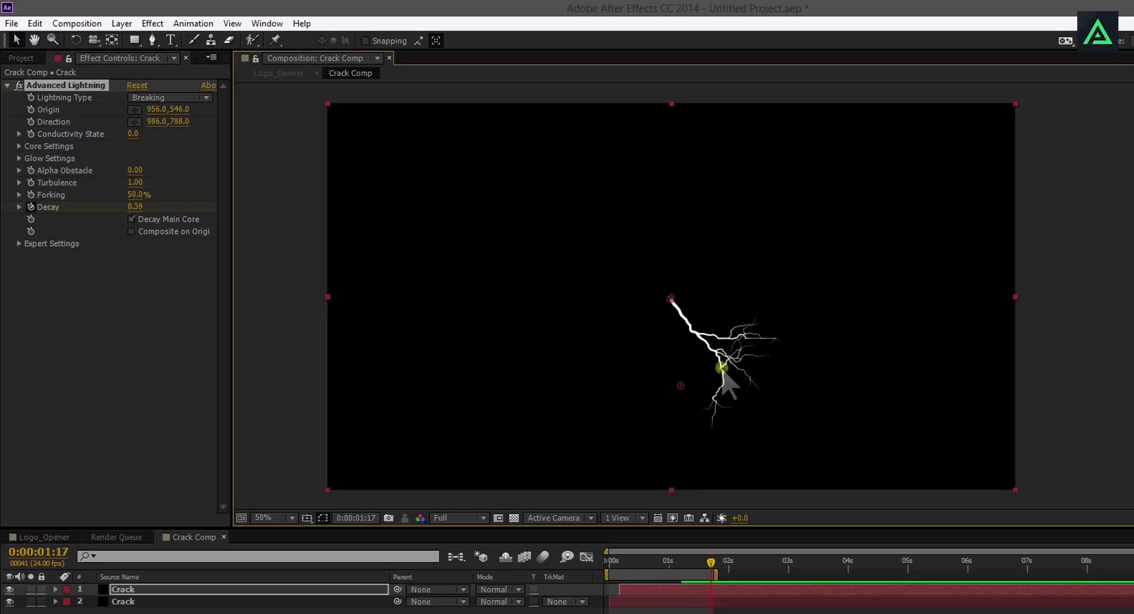
- Point the upper Crack layer's lightning Direction up and left, to about 806, 358, and scrub through the crack growth
{"action": "left_click_drag", "start_coordinate": [687, 390], "coordinate": [615, 237]}
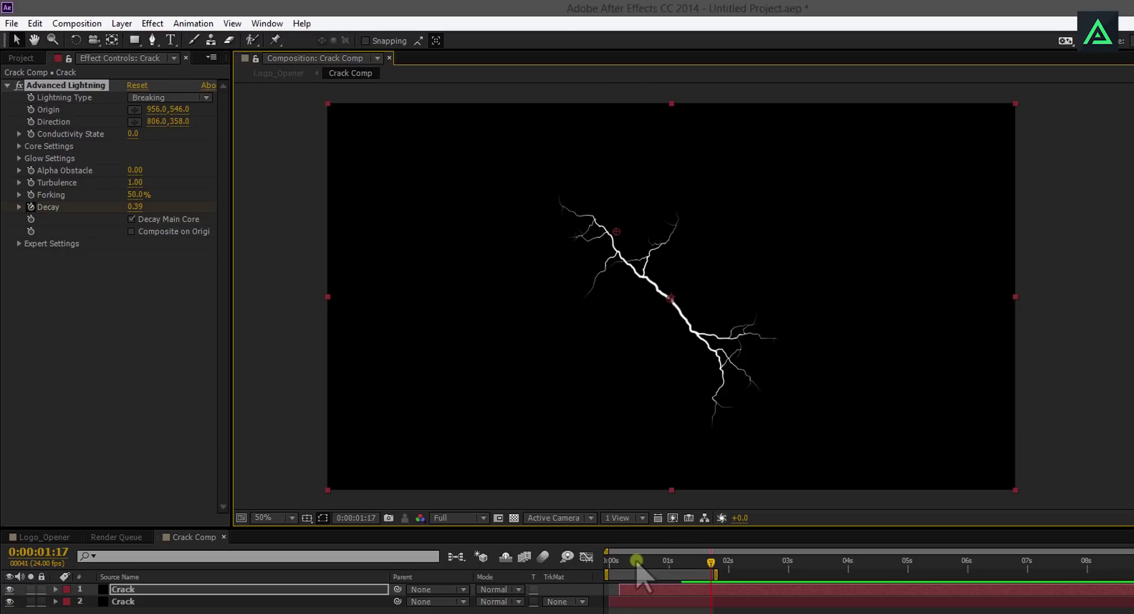
{"action": "left_click_drag", "start_coordinate": [637, 561], "coordinate": [616, 562]}
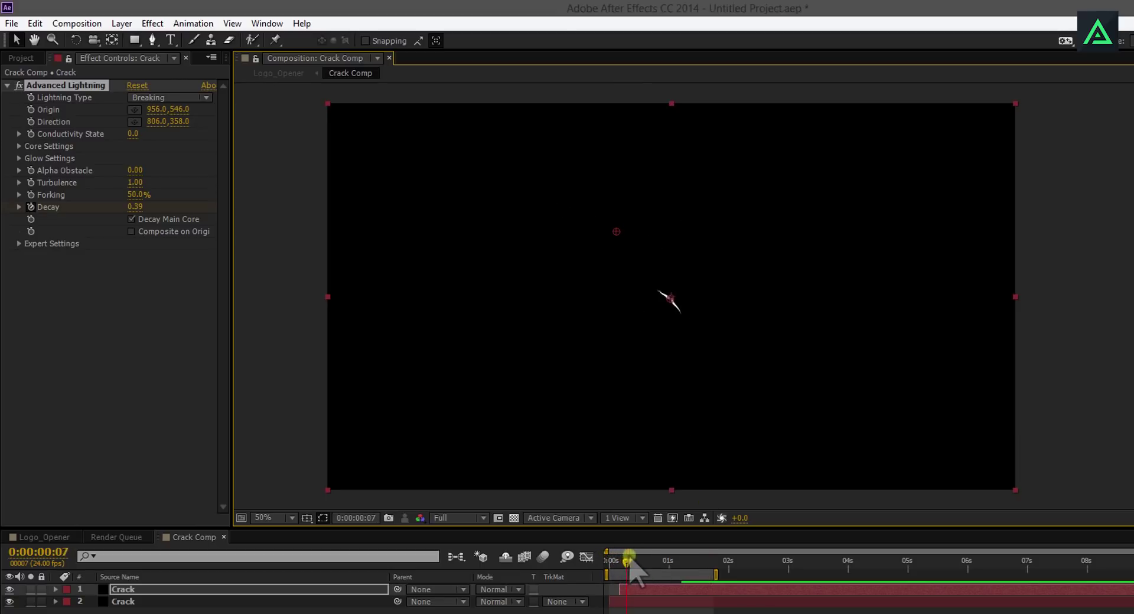
{"action": "left_click_drag", "start_coordinate": [663, 561], "coordinate": [690, 563]}
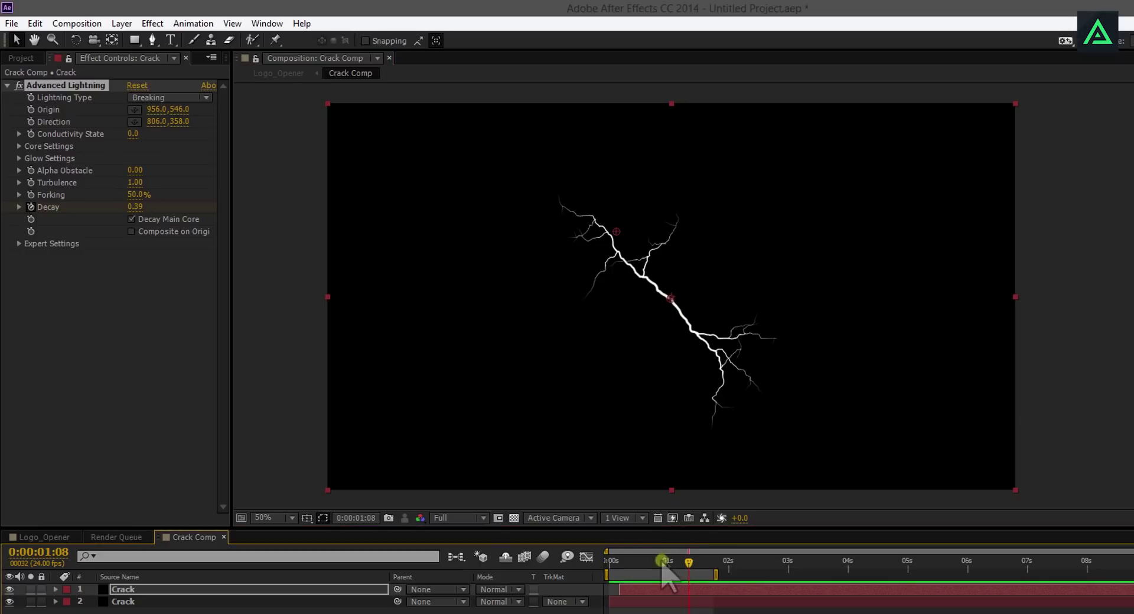
- Set the Forking of the upper Crack layer to 10% and check its animation near the start
{"action": "left_click", "coordinate": [648, 590]}
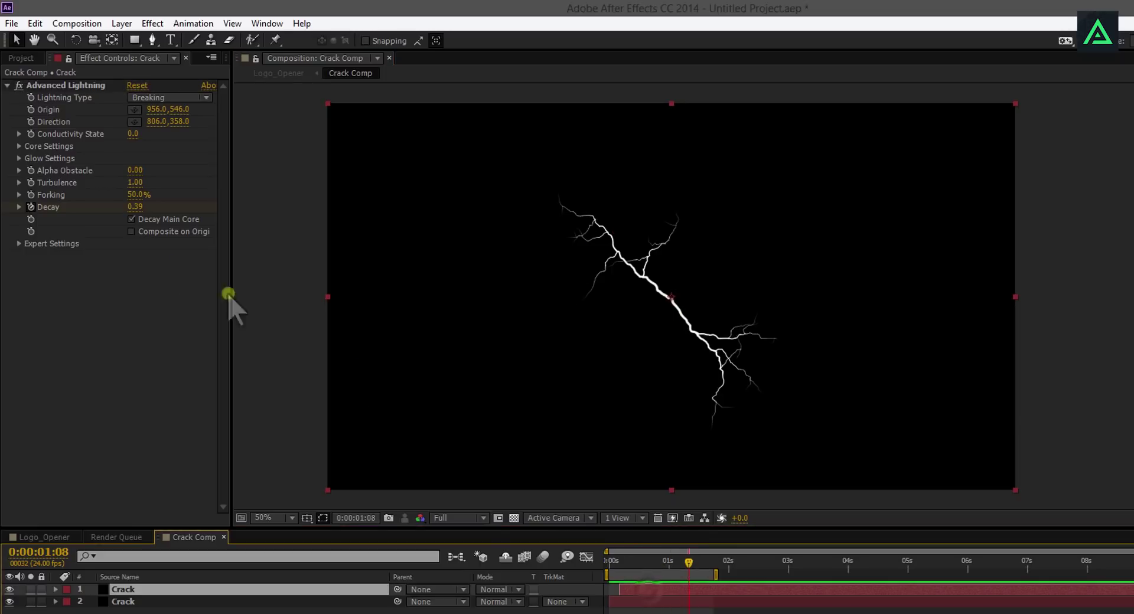
{"action": "left_click", "coordinate": [137, 196]}
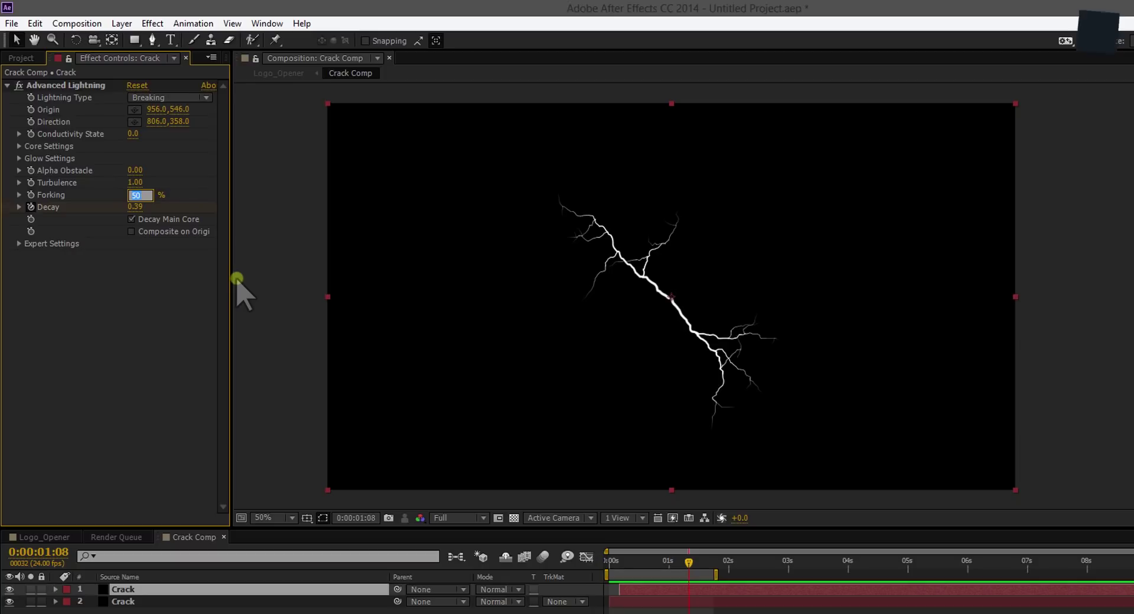
{"action": "key", "text": "Return"}
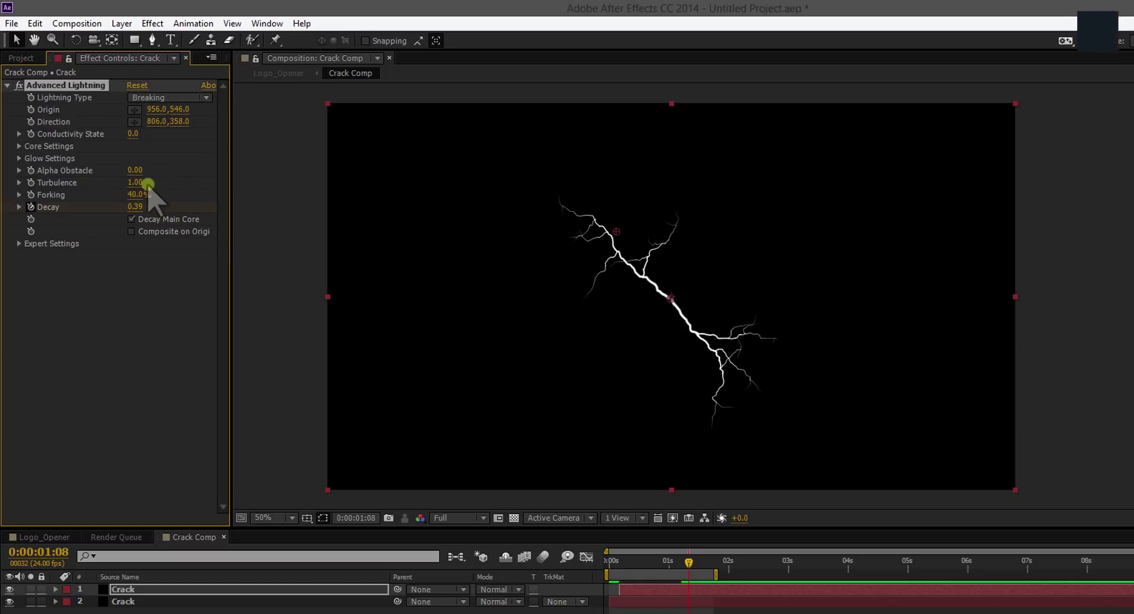
{"action": "left_click", "coordinate": [137, 195]}
{"action": "key", "text": "Return"}
{"action": "left_click_drag", "start_coordinate": [642, 560], "coordinate": [607, 559]}
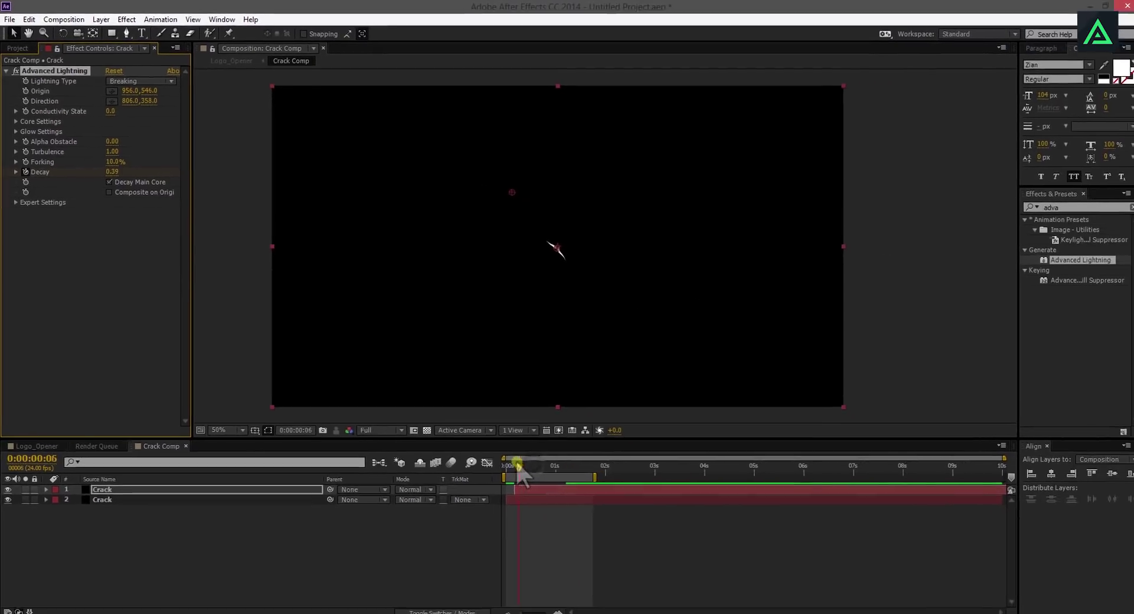
- Duplicate the Crack layer several times to create more crack branches
{"action": "left_click_drag", "start_coordinate": [549, 460], "coordinate": [570, 460]}
{"action": "left_click", "coordinate": [29, 19]}
{"action": "left_click", "coordinate": [56, 157]}
{"action": "left_click", "coordinate": [29, 20]}
{"action": "left_click", "coordinate": [56, 157]}
{"action": "left_click", "coordinate": [28, 19]}
{"action": "left_click", "coordinate": [55, 157]}
{"action": "left_click", "coordinate": [28, 20]}
{"action": "left_click", "coordinate": [56, 157]}
- Duplicate another Crack layer and move its lightning control point to the composition centre
{"action": "left_click_drag", "start_coordinate": [556, 463], "coordinate": [571, 464]}
{"action": "left_click", "coordinate": [28, 20]}
{"action": "left_click", "coordinate": [55, 157]}
{"action": "left_click", "coordinate": [53, 70]}
{"action": "left_click_drag", "start_coordinate": [527, 238], "coordinate": [555, 248]}
- Duplicate the Crack layer again, placing its lightning Origin at about 956, 660 and Direction at about 962, 784
{"action": "left_click", "coordinate": [28, 20]}
{"action": "left_click", "coordinate": [56, 157]}
{"action": "left_click_drag", "start_coordinate": [487, 220], "coordinate": [552, 280]}
{"action": "left_click_drag", "start_coordinate": [464, 315], "coordinate": [554, 317]}
- Reveal the top Crack layer's keyframes, set the ending Decay keyframe to 0.61 and scrub to 0:00:01:17
{"action": "key", "text": "u"}
{"action": "double_click", "coordinate": [571, 507]}
{"action": "left_click_drag", "start_coordinate": [549, 297], "coordinate": [583, 297]}
{"action": "left_click", "coordinate": [569, 352]}
{"action": "mouse_move", "coordinate": [571, 464]}
{"action": "left_mouse_down"}
{"action": "mouse_move", "coordinate": [501, 464]}
{"action": "mouse_move", "coordinate": [586, 463]}
{"action": "left_mouse_up"}
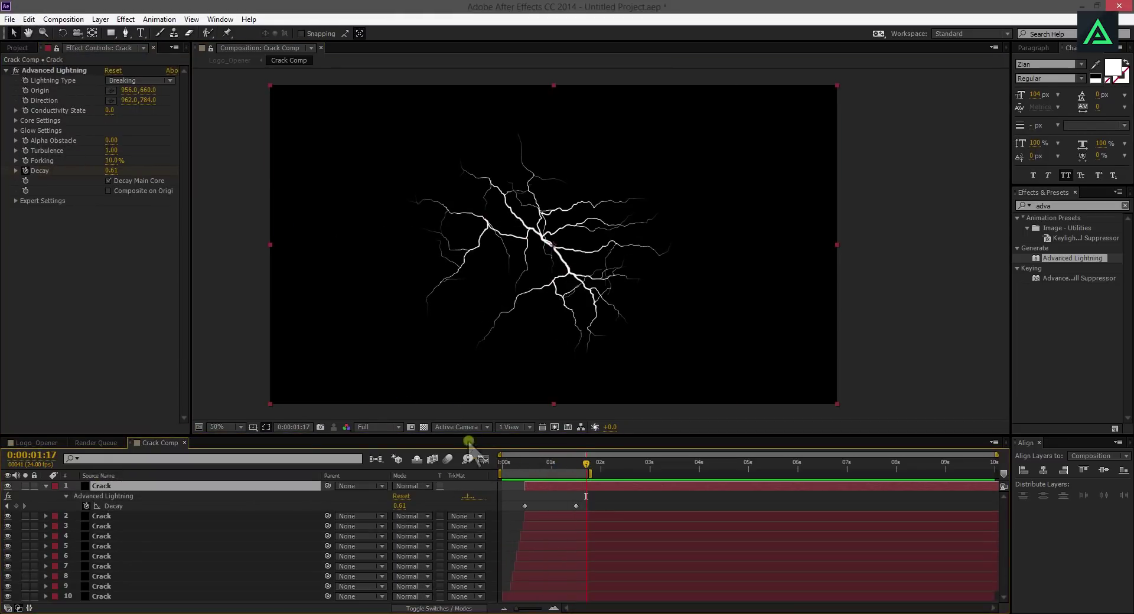
- Return to the Logo_Opener composition and shift the Crack Comp layer slightly to the right over the background
{"action": "left_click", "coordinate": [29, 444]}
{"action": "left_click", "coordinate": [569, 320]}
{"action": "left_click_drag", "start_coordinate": [595, 252], "coordinate": [609, 256]}
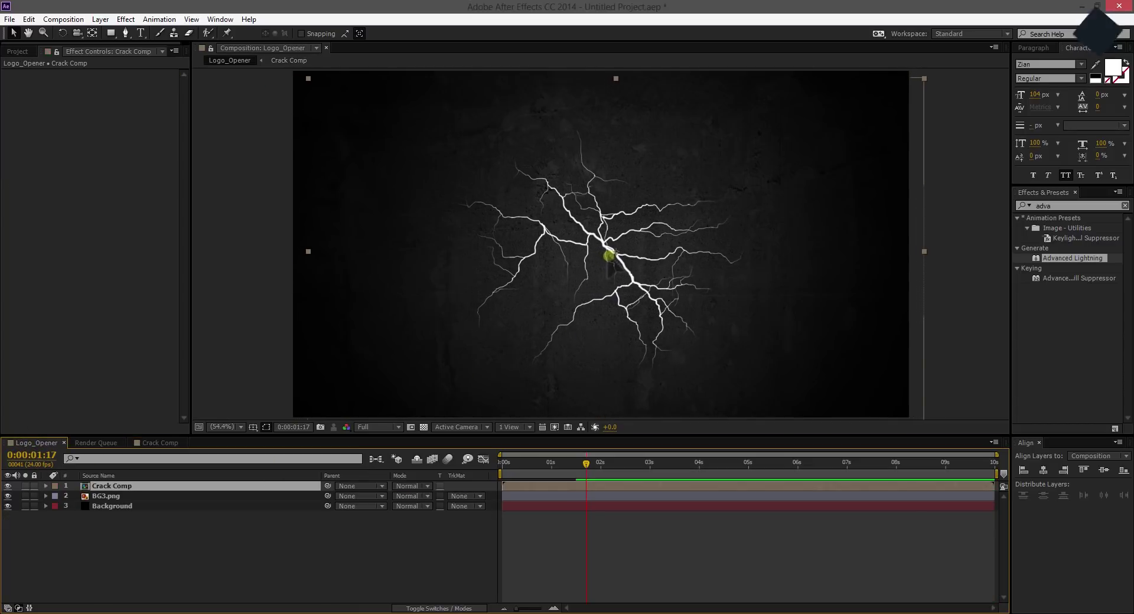
{"action": "left_click", "coordinate": [592, 272]}
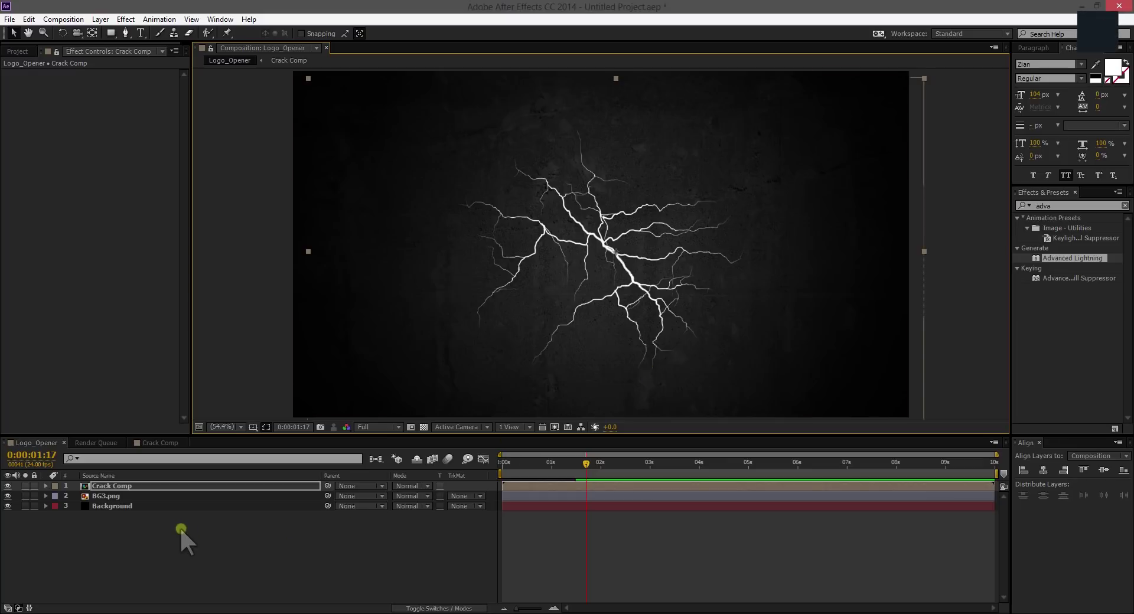
- Find Fractal Noise by searching effects for "fract" and apply it to the Crack Comp layer
{"action": "left_click", "coordinate": [112, 486]}
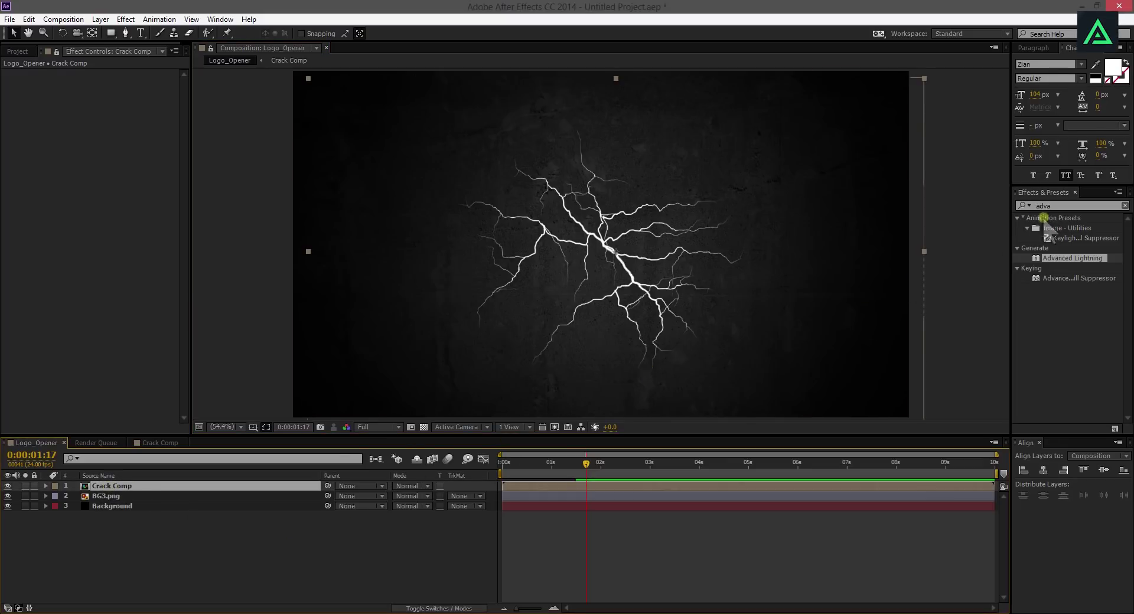
{"action": "left_click", "coordinate": [1060, 205]}
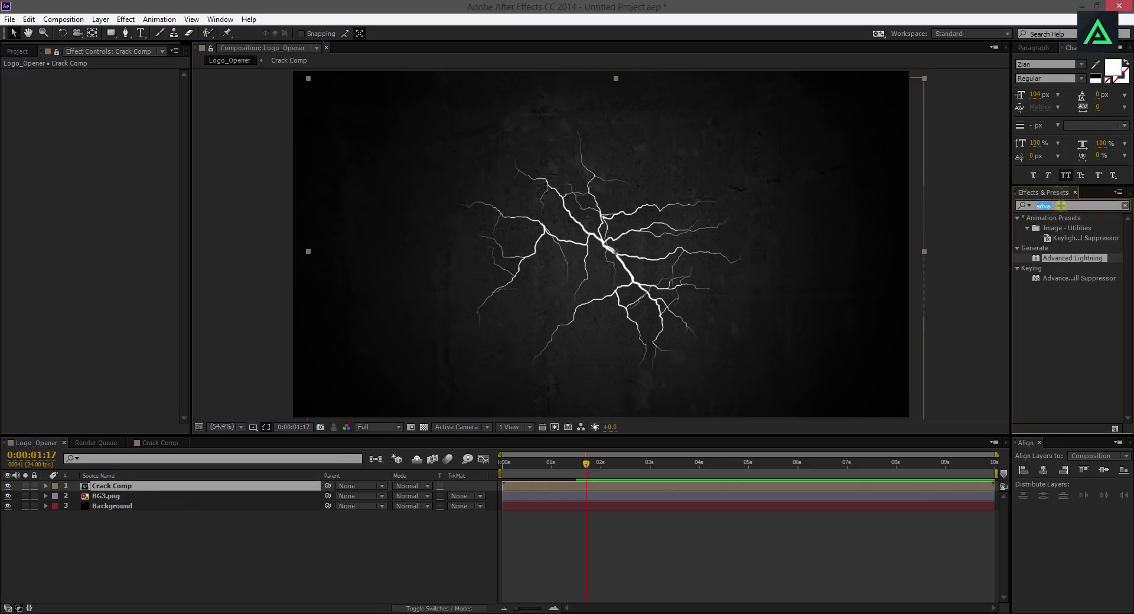
{"action": "type", "text": "fract"}
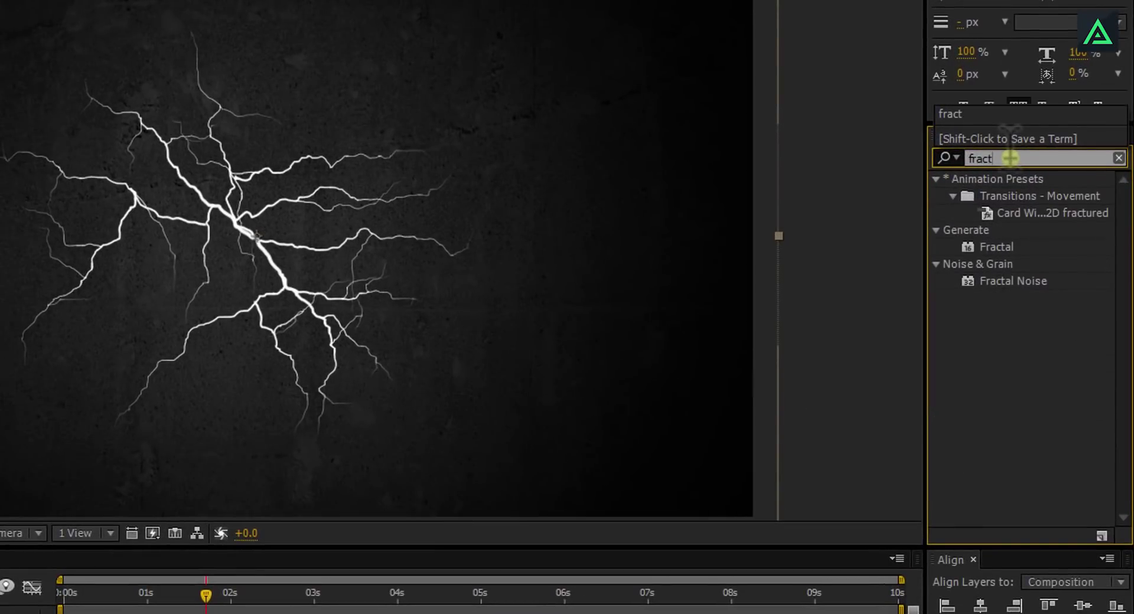
{"action": "left_click_drag", "start_coordinate": [1011, 286], "coordinate": [0, 613]}
{"action": "left_click_drag", "start_coordinate": [182, 402], "coordinate": [182, 402]}
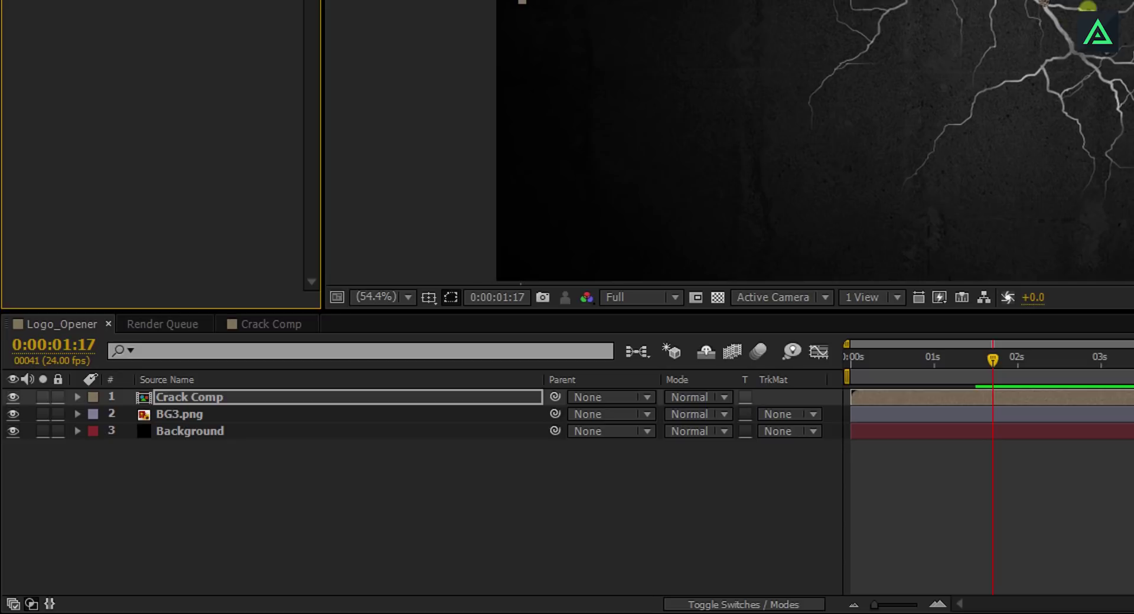
- Set the Fractal Noise Contrast to 296 and Brightness to -25 on the Crack Comp layer
{"action": "scroll", "coordinate": [843, 191], "scroll_direction": "up", "scroll_amount": 1}
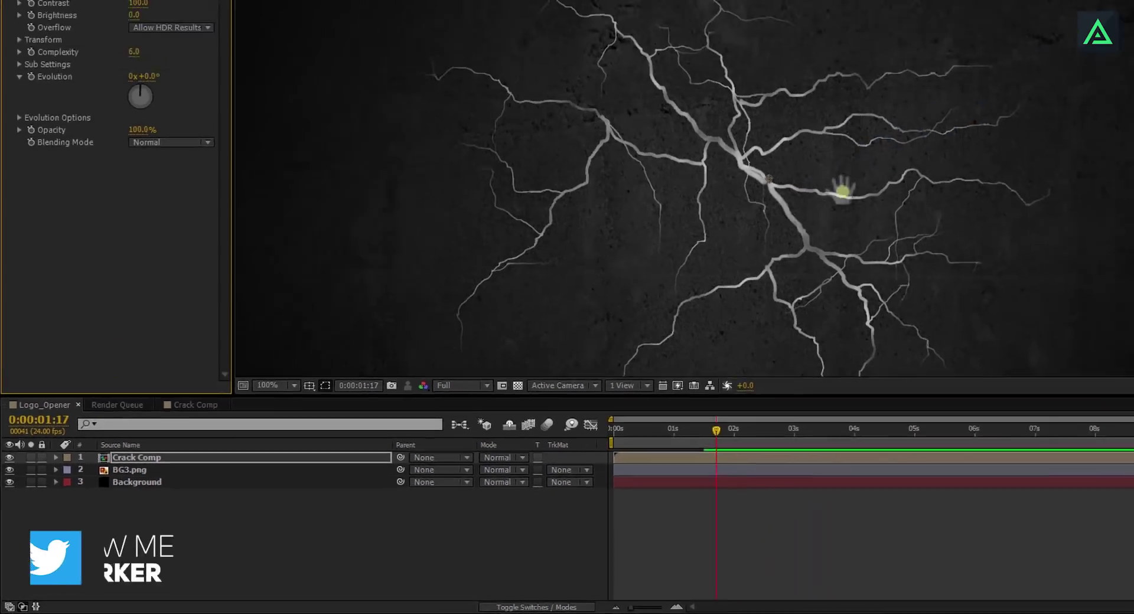
{"action": "left_click_drag", "start_coordinate": [843, 191], "coordinate": [581, 168]}
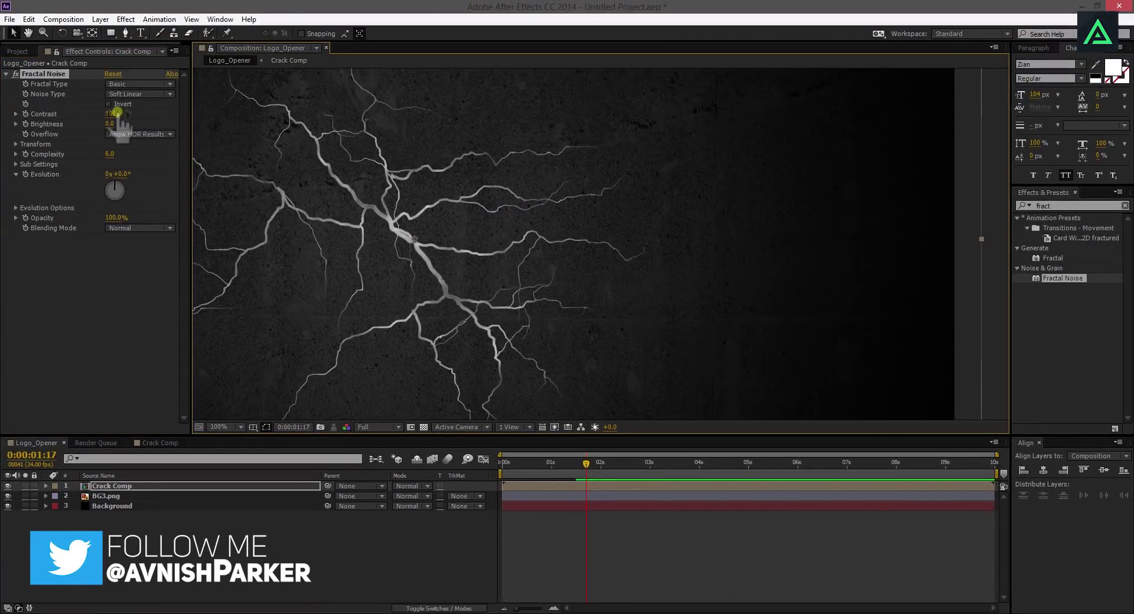
{"action": "left_click_drag", "start_coordinate": [119, 113], "coordinate": [151, 153]}
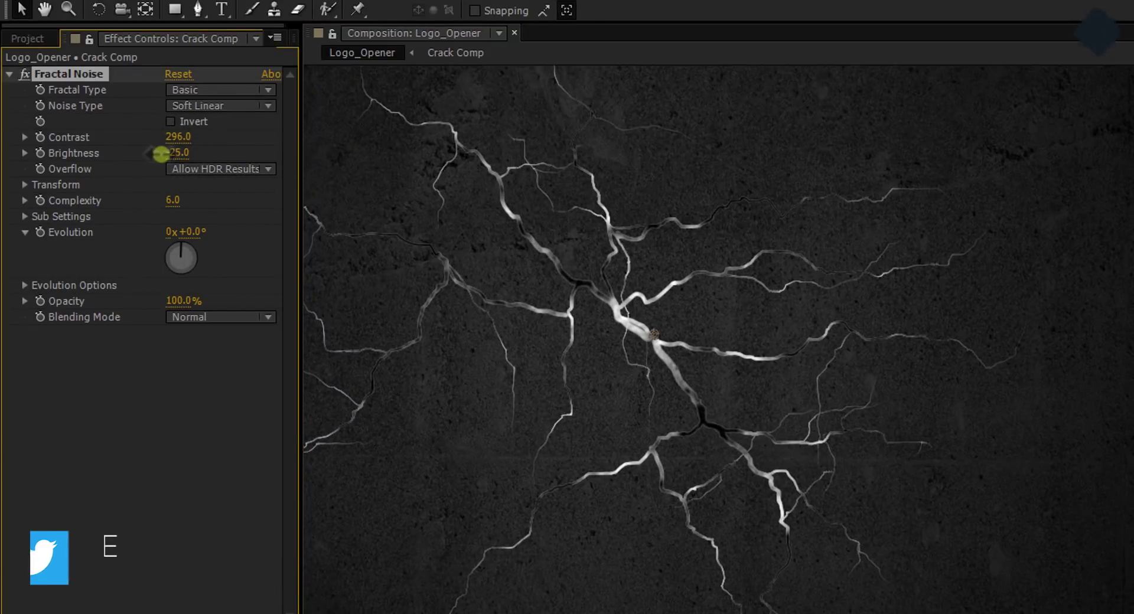
- Add the expression time*100 to the Fractal Noise Evolution and return to the start of the timeline for a preview
{"action": "left_click", "coordinate": [40, 232]}
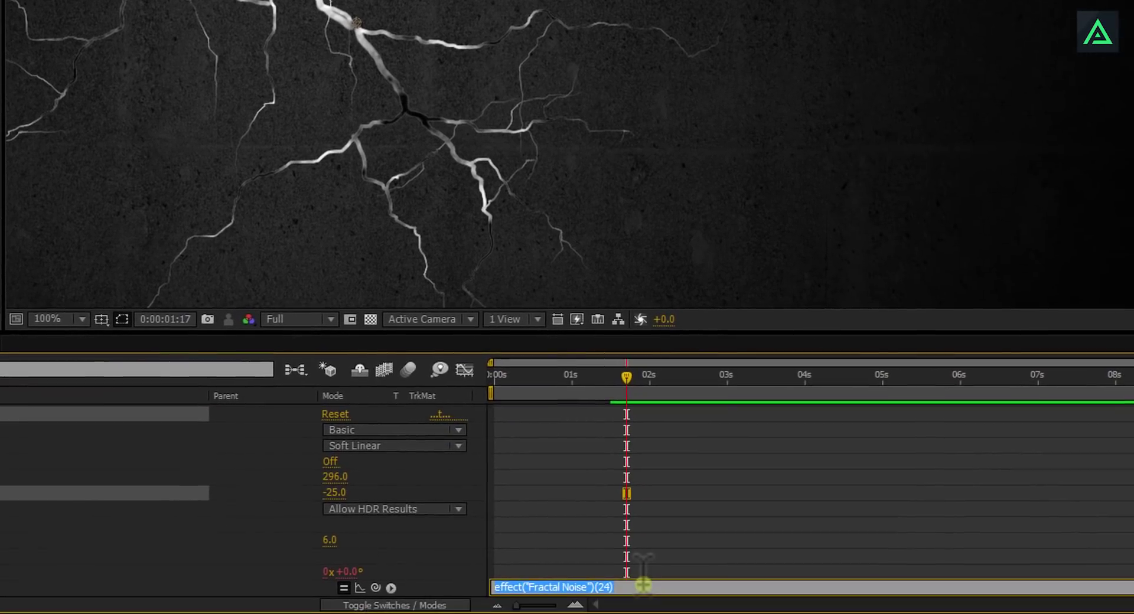
{"action": "type", "text": "time*100"}
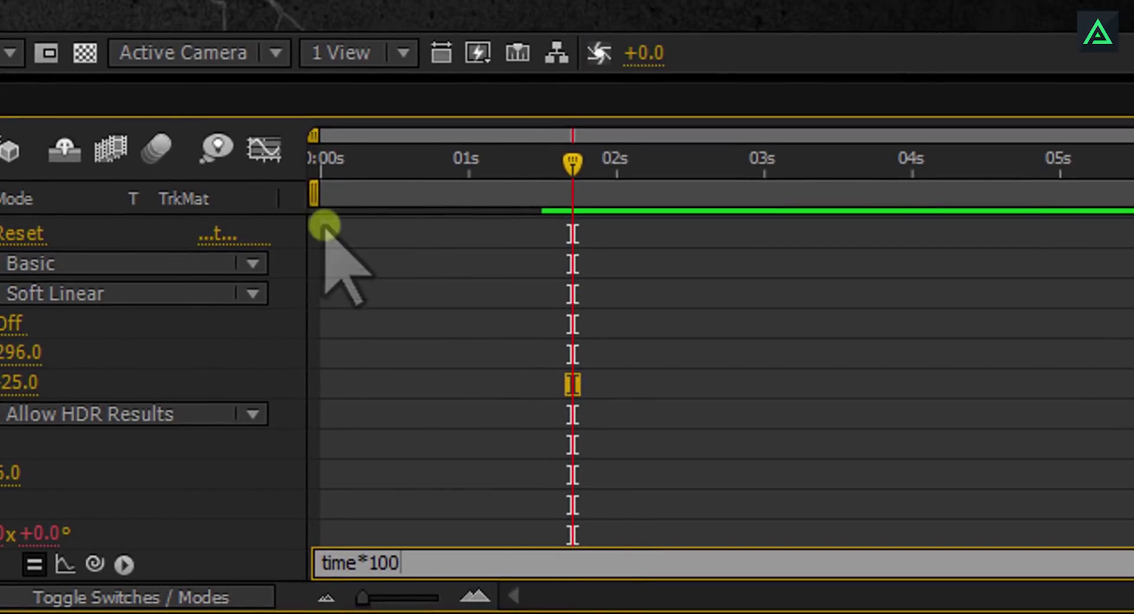
{"action": "left_click", "coordinate": [326, 157]}
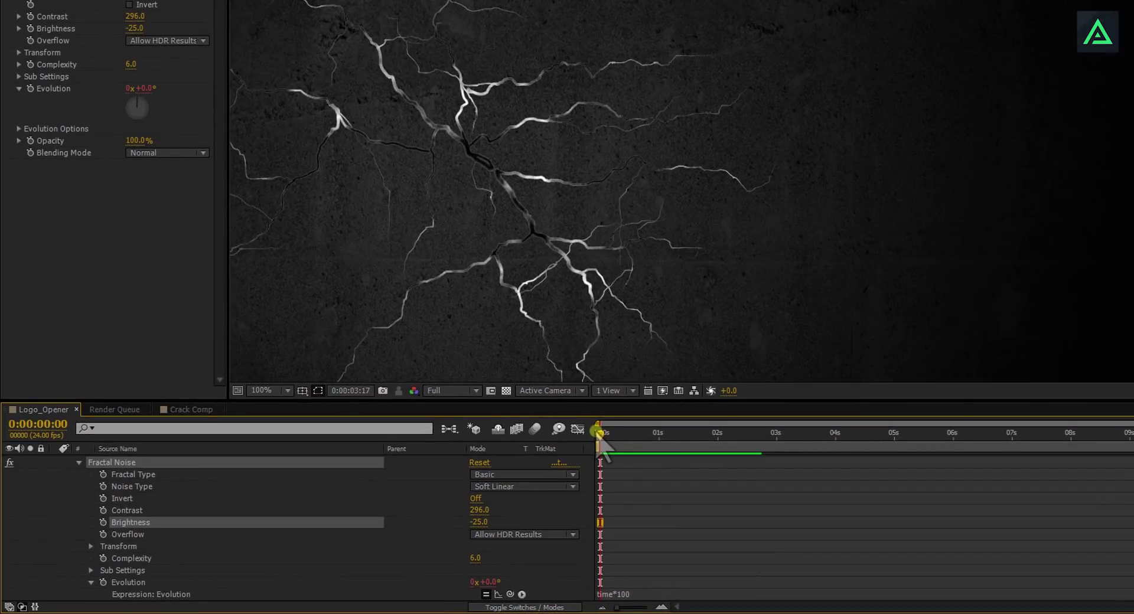
- Change the Evolution expression to time*150 and preview the animation from the beginning
{"action": "left_click", "coordinate": [629, 593]}
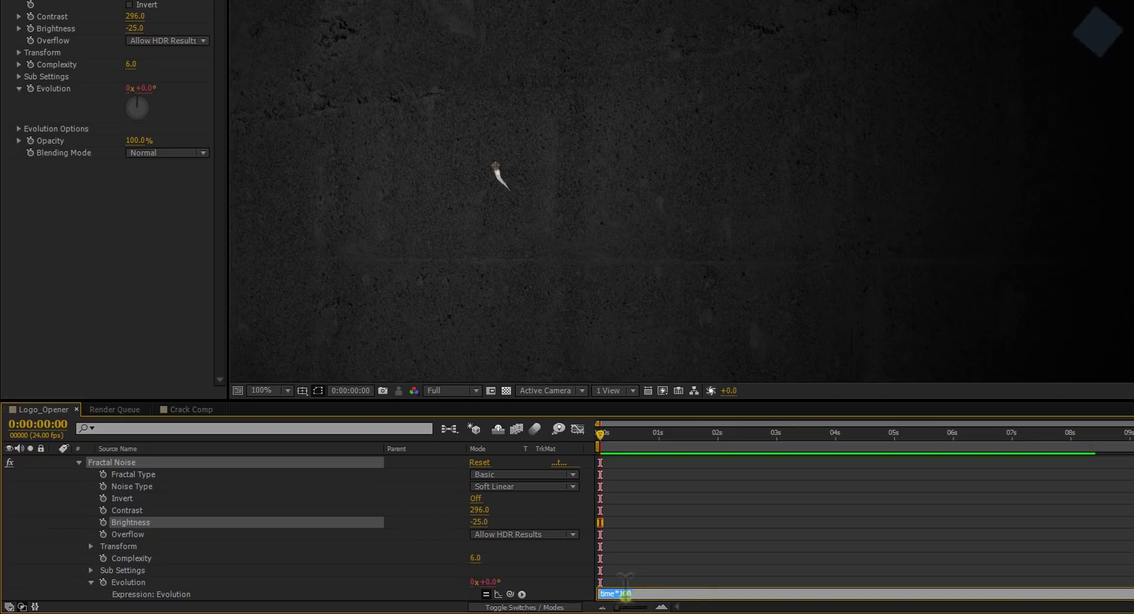
{"action": "left_click", "coordinate": [673, 576]}
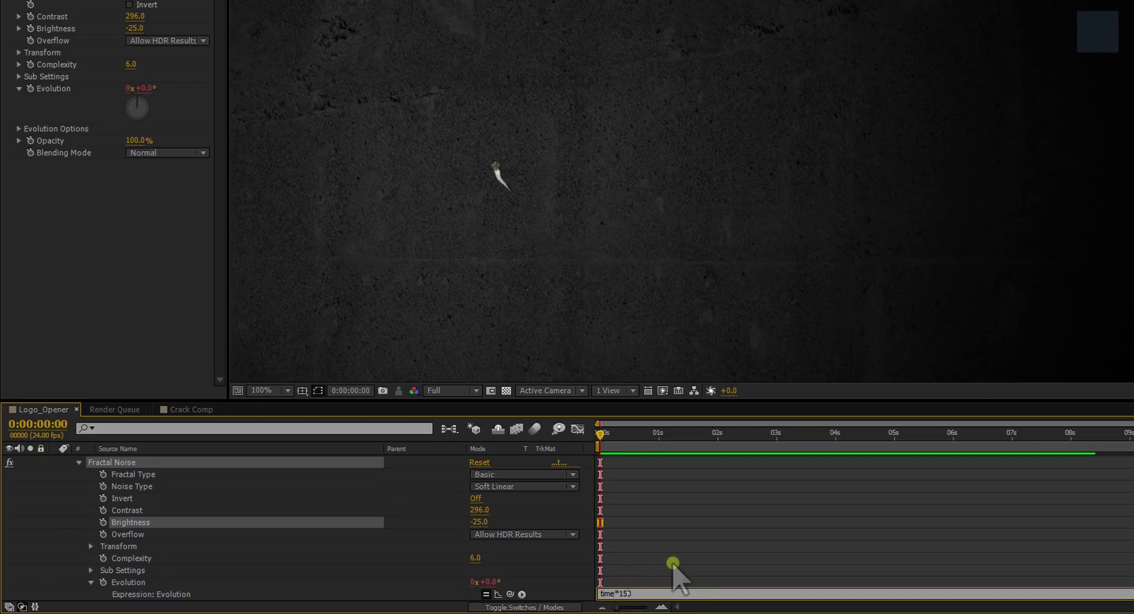
{"action": "left_click_drag", "start_coordinate": [616, 431], "coordinate": [600, 430]}
{"action": "key", "text": "KP_0"}
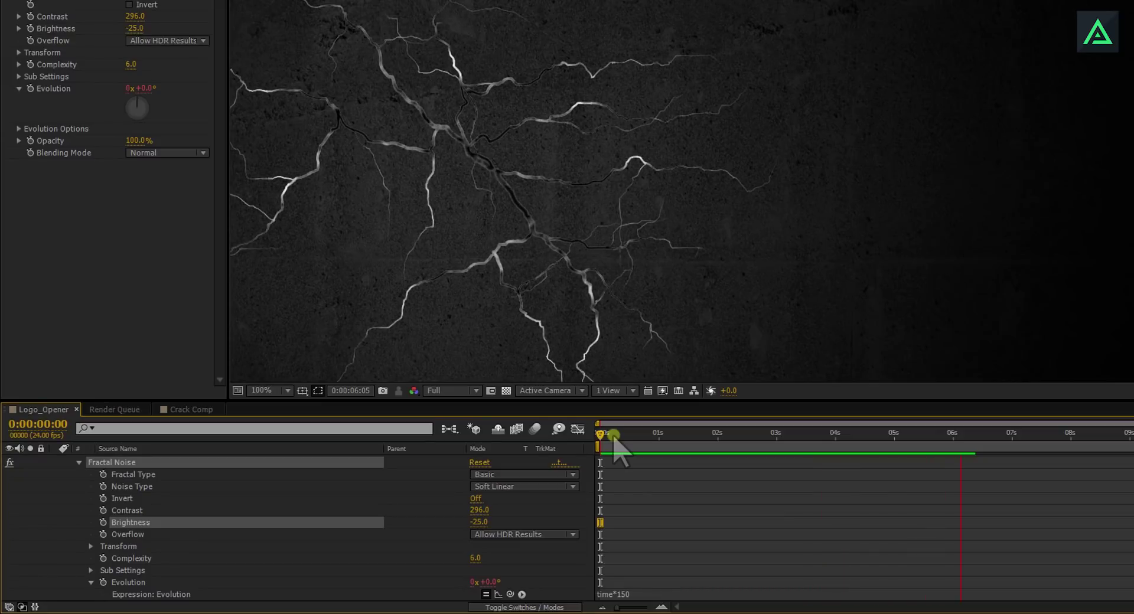
{"action": "left_click", "coordinate": [613, 436]}
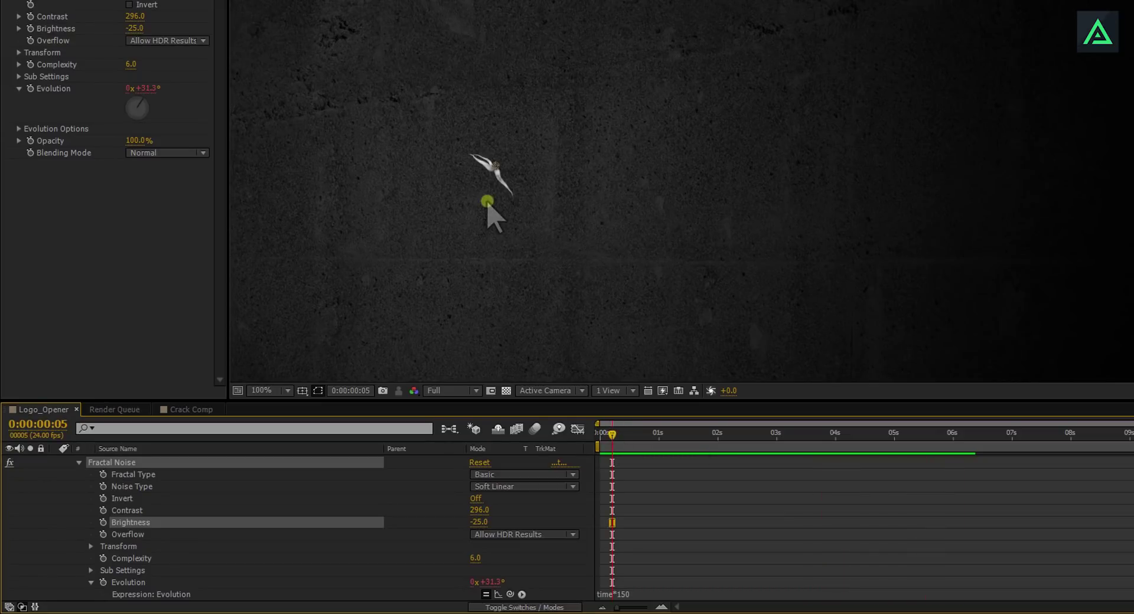
- Collapse the Fractal Noise settings, search effects for "colora" and apply Colorama to the Crack Comp layer
{"action": "scroll", "coordinate": [486, 201], "scroll_direction": "down", "scroll_amount": 2}
{"action": "left_click_drag", "start_coordinate": [490, 196], "coordinate": [579, 219]}
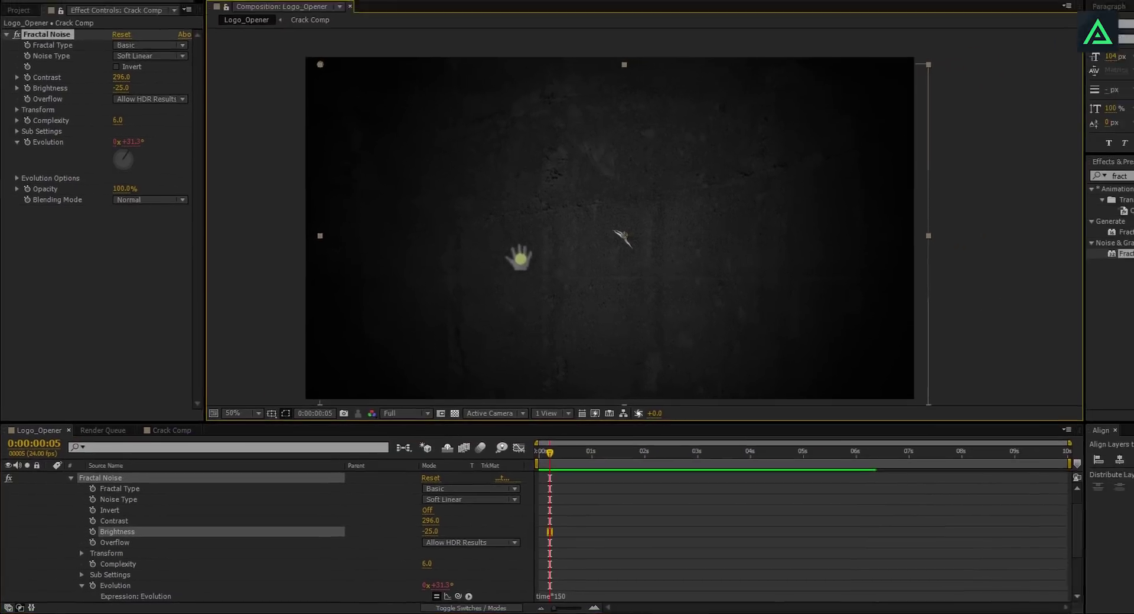
{"action": "scroll", "coordinate": [125, 508], "scroll_direction": "up", "scroll_amount": 2}
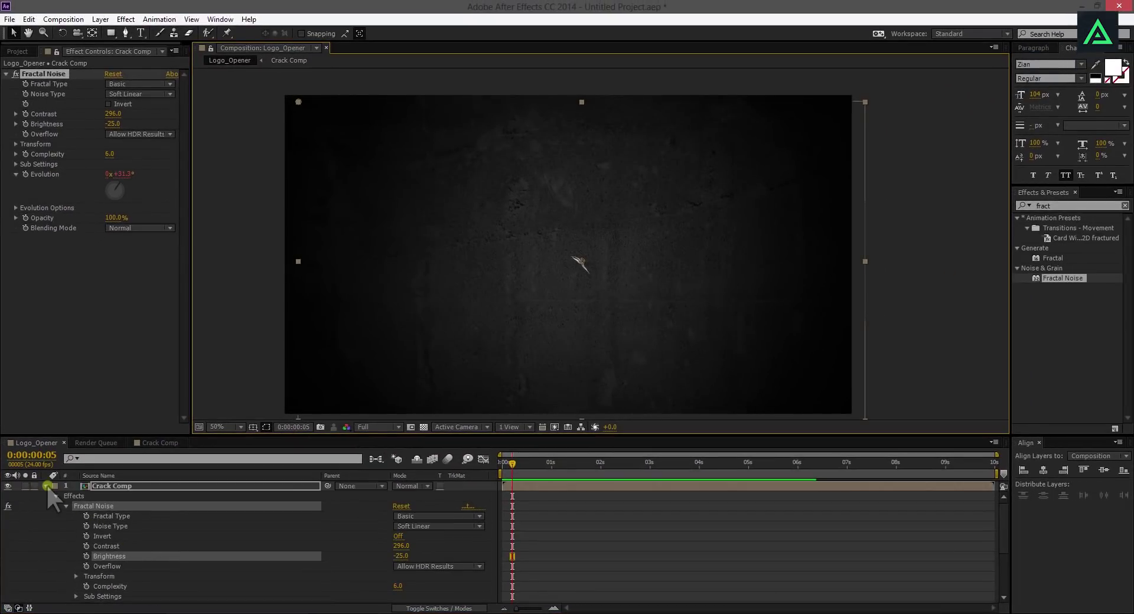
{"action": "left_click", "coordinate": [46, 485]}
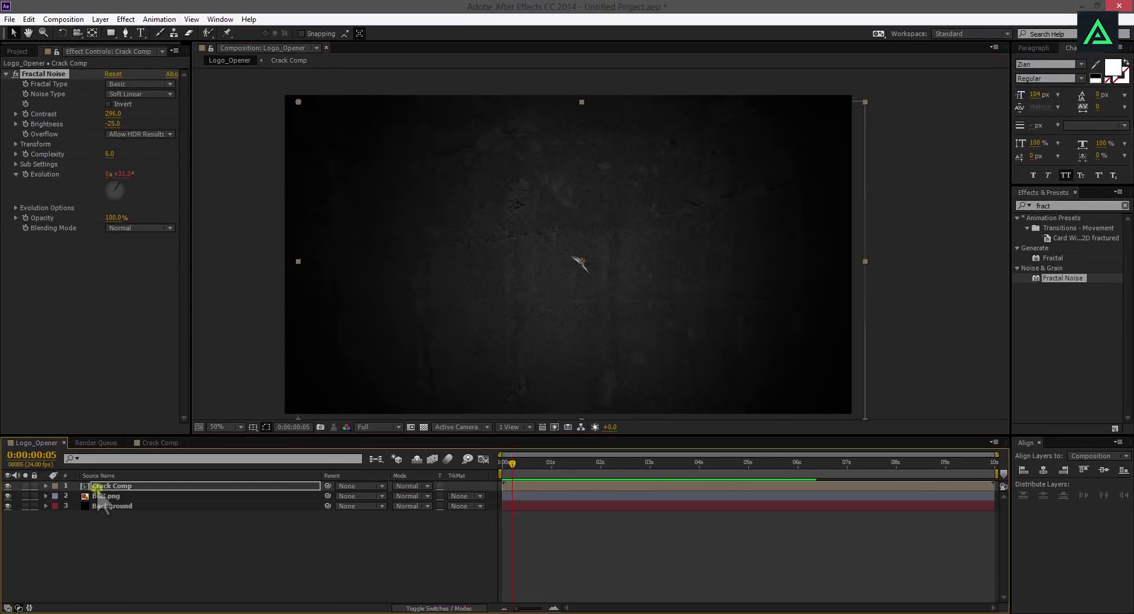
{"action": "left_click", "coordinate": [7, 73]}
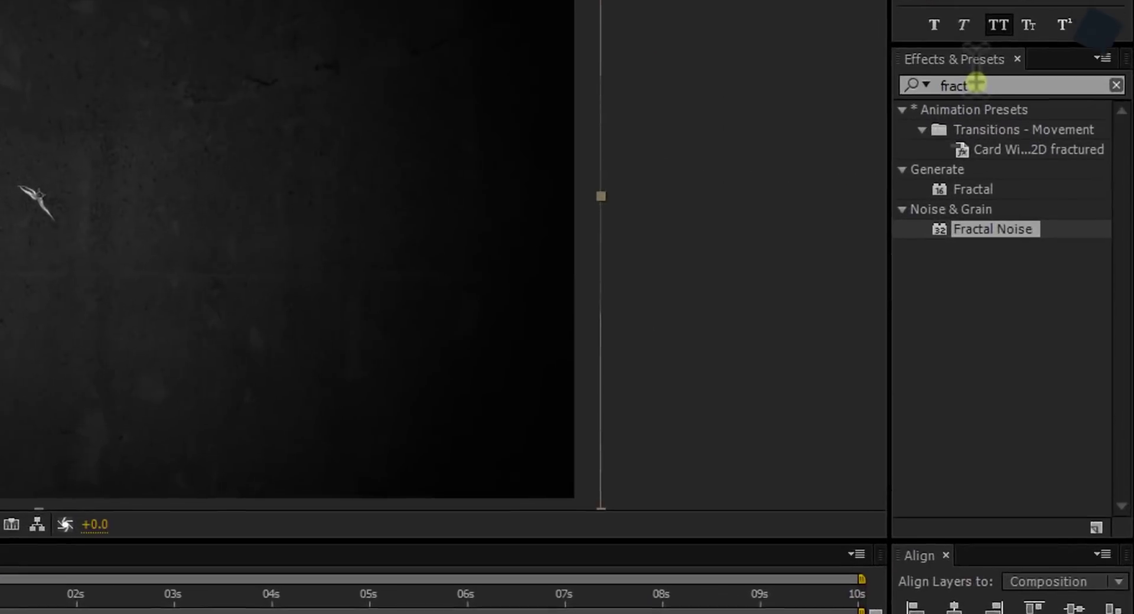
{"action": "double_click", "coordinate": [976, 83]}
{"action": "type", "text": "colora"}
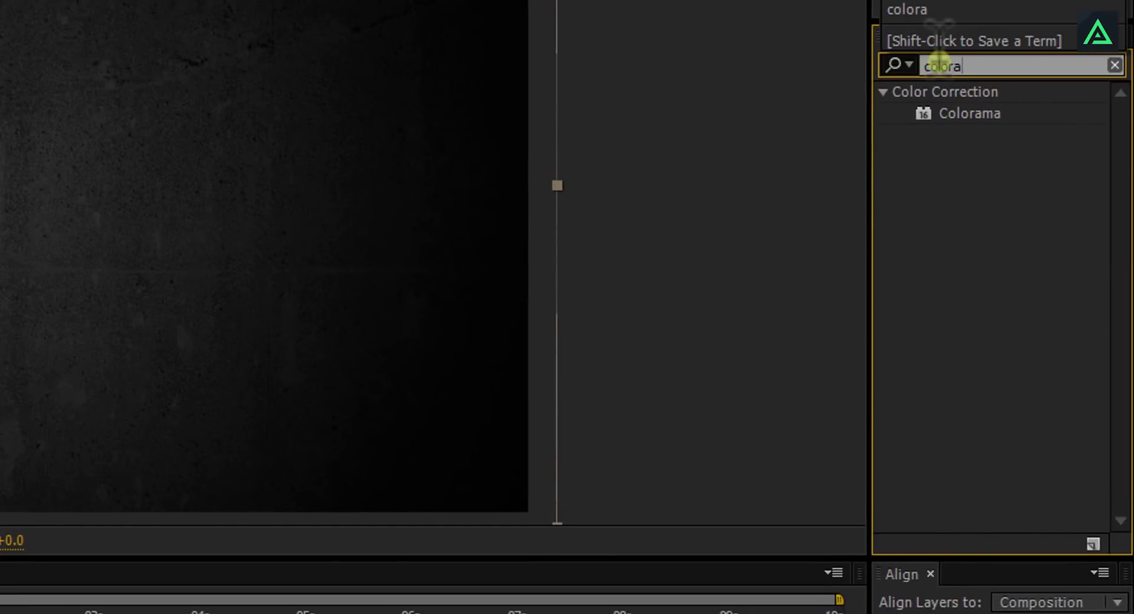
{"action": "double_click", "coordinate": [978, 114]}
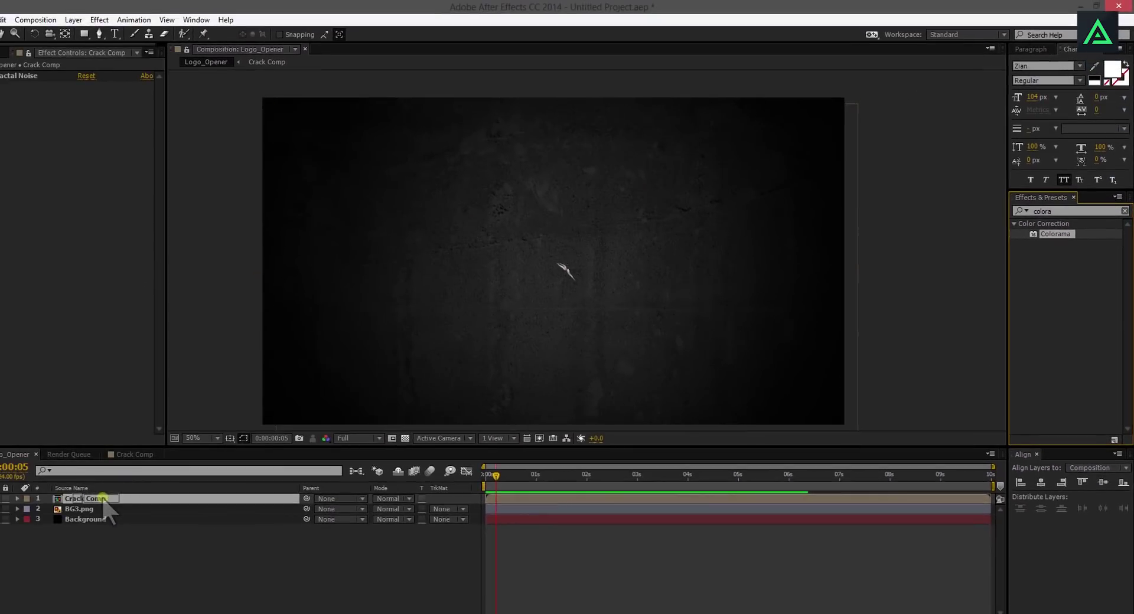
{"action": "left_click", "coordinate": [103, 498]}
- Go to 0:00:02:02 and turn off Modify Alpha in Colorama's Modify settings on the Crack Comp layer
{"action": "scroll", "coordinate": [672, 330], "scroll_direction": "up", "scroll_amount": 2}
{"action": "left_click_drag", "start_coordinate": [672, 330], "coordinate": [492, 193]}
{"action": "scroll", "coordinate": [440, 238], "scroll_direction": "down", "scroll_amount": 3}
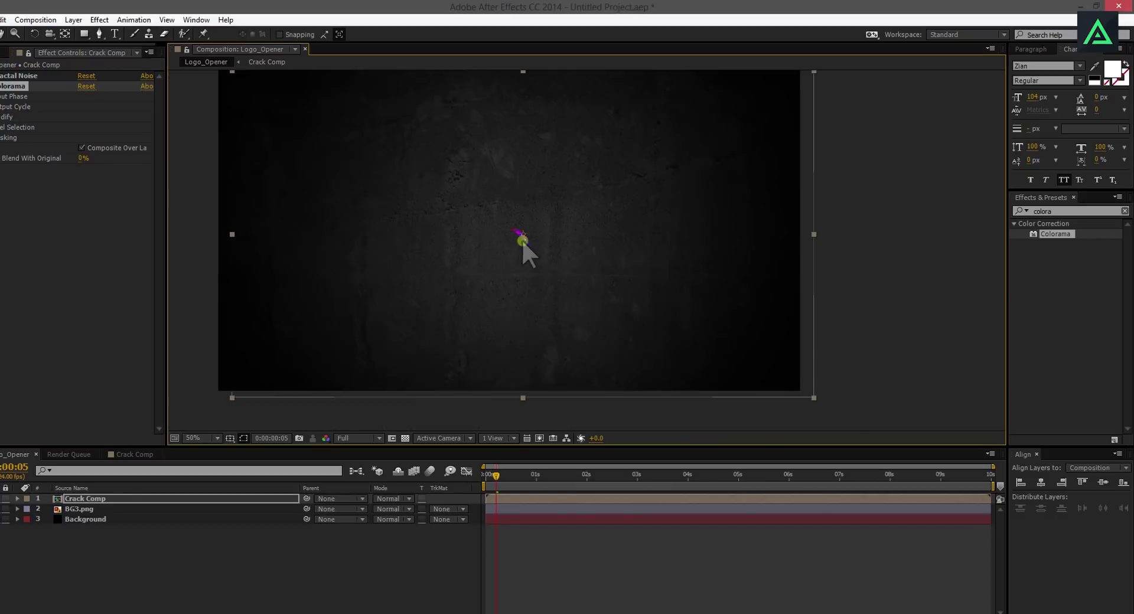
{"action": "left_click_drag", "start_coordinate": [522, 239], "coordinate": [439, 253]}
{"action": "left_click_drag", "start_coordinate": [526, 469], "coordinate": [593, 476]}
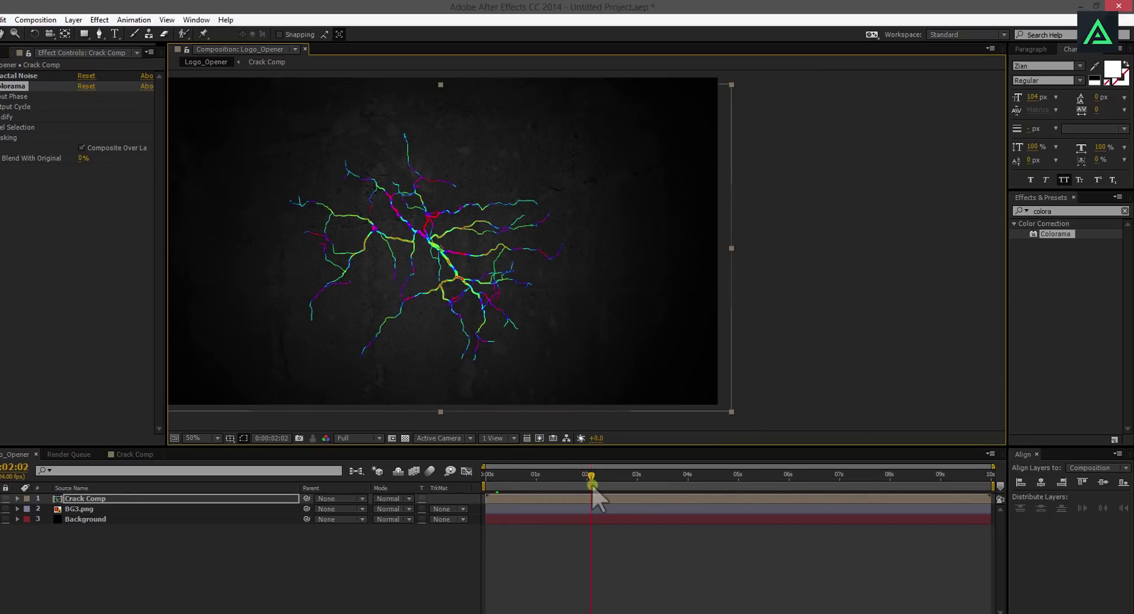
{"action": "left_click_drag", "start_coordinate": [466, 400], "coordinate": [419, 336]}
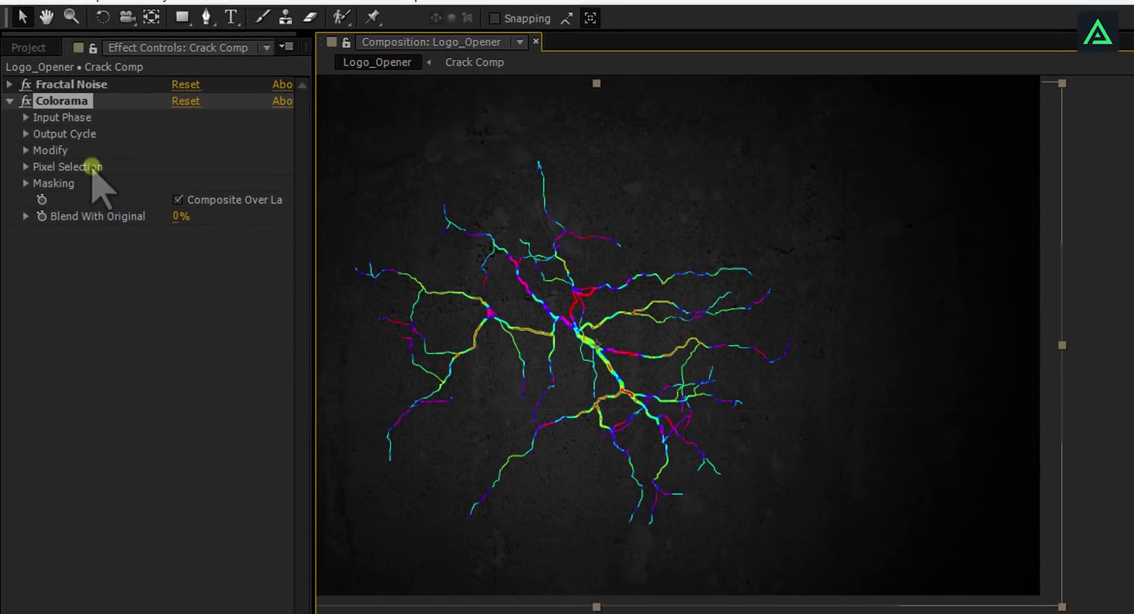
{"action": "left_click", "coordinate": [26, 150]}
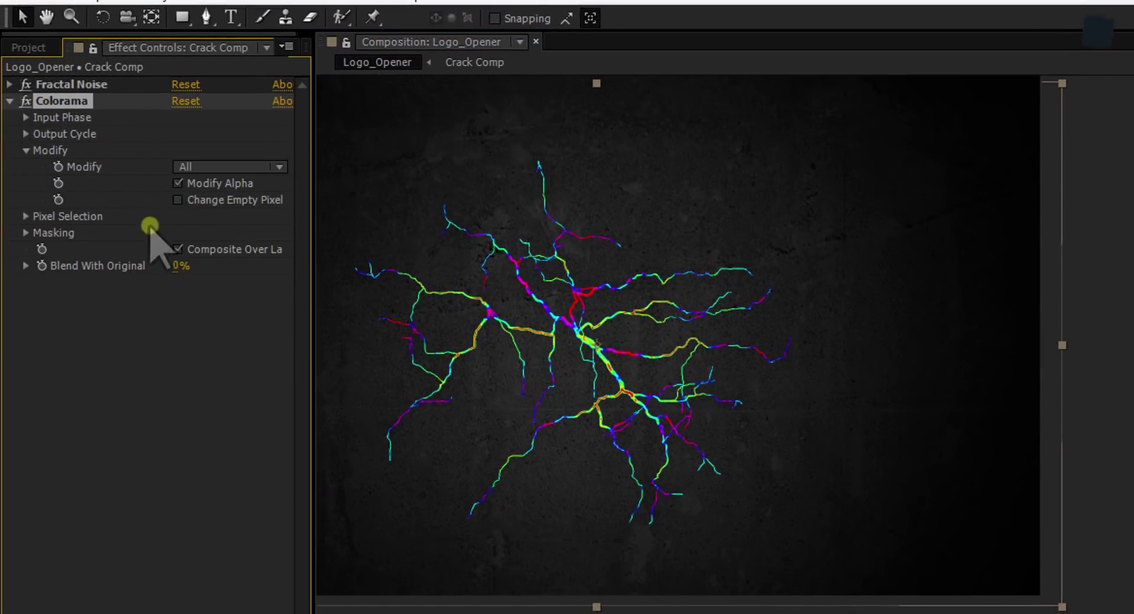
{"action": "left_click", "coordinate": [179, 183]}
{"action": "scroll", "coordinate": [397, 251], "scroll_direction": "up", "scroll_amount": 4}
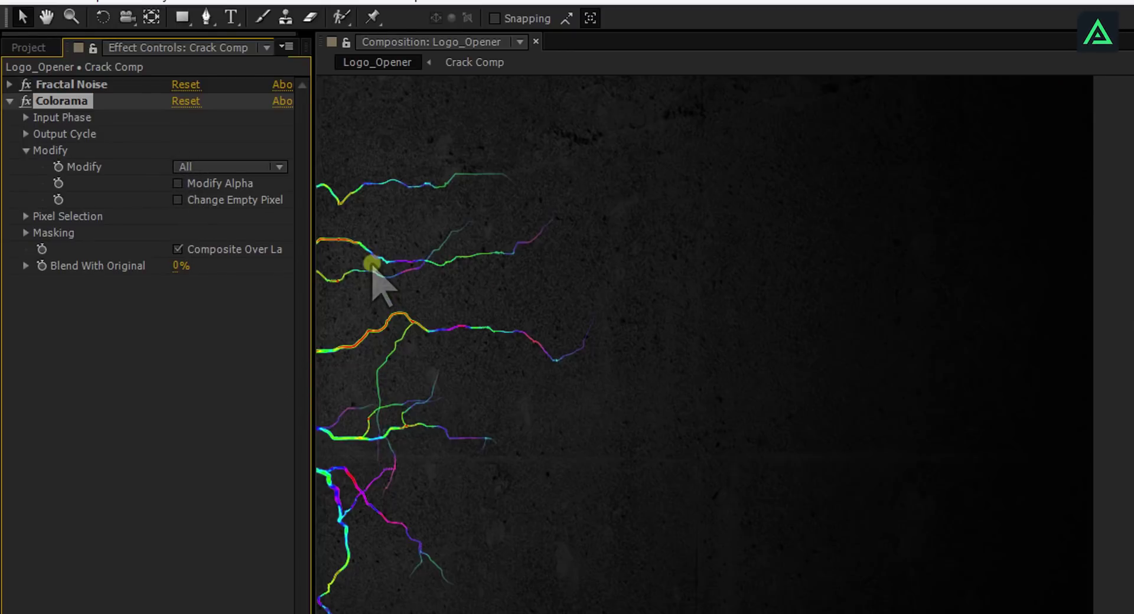
- Examine the coloured cracks up close and compare them with Colorama's Modify Alpha switched on and off
{"action": "key", "text": "h"}
{"action": "left_click_drag", "start_coordinate": [377, 286], "coordinate": [1128, 313]}
{"action": "scroll", "coordinate": [739, 340], "scroll_direction": "up", "scroll_amount": 1}
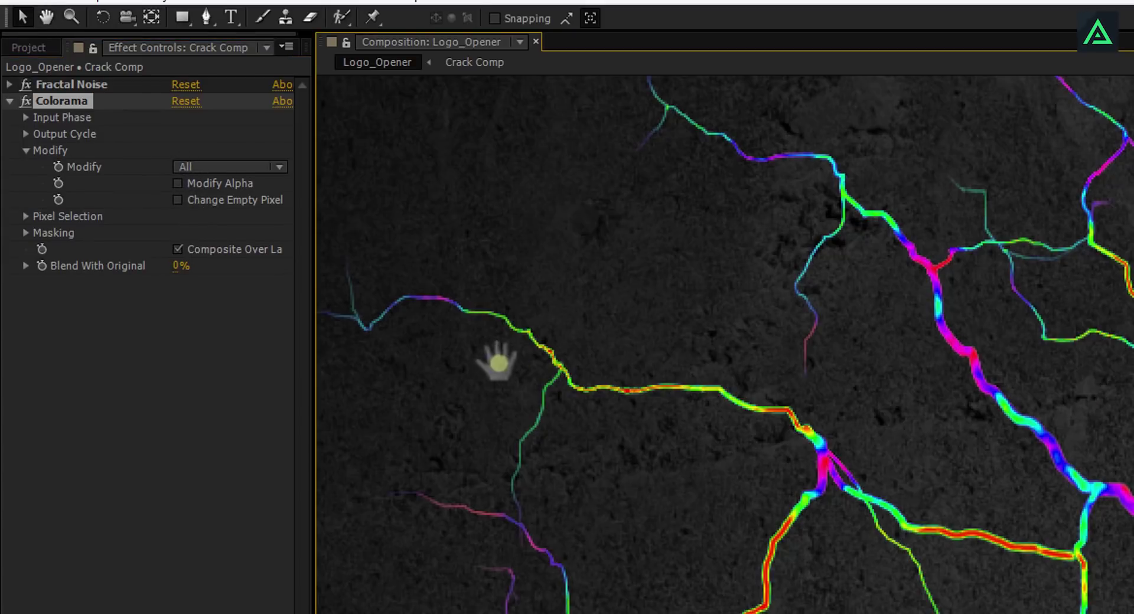
{"action": "left_click_drag", "start_coordinate": [498, 381], "coordinate": [759, 399]}
{"action": "key", "text": "v"}
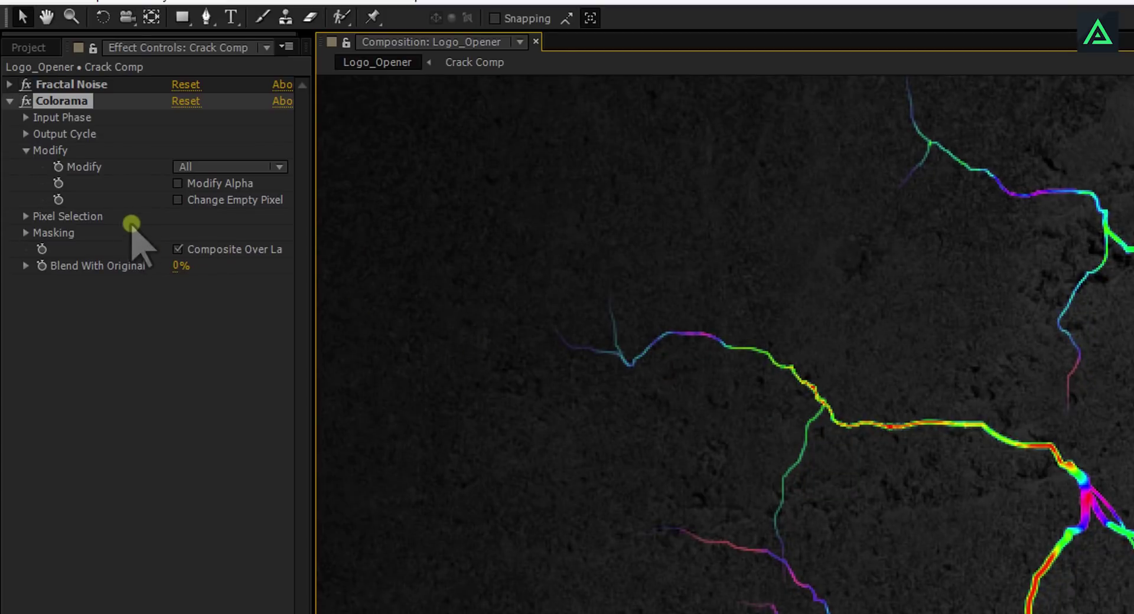
{"action": "left_click", "coordinate": [179, 183]}
{"action": "left_click", "coordinate": [179, 183]}
{"action": "left_click", "coordinate": [179, 183]}
{"action": "left_click", "coordinate": [179, 183]}
- Expand Colorama's Output Cycle on the Crack Comp layer and choose the Fire preset palette
{"action": "scroll", "coordinate": [701, 458], "scroll_direction": "down", "scroll_amount": 1}
{"action": "key", "text": "space"}
{"action": "left_click_drag", "start_coordinate": [1040, 458], "coordinate": [610, 364]}
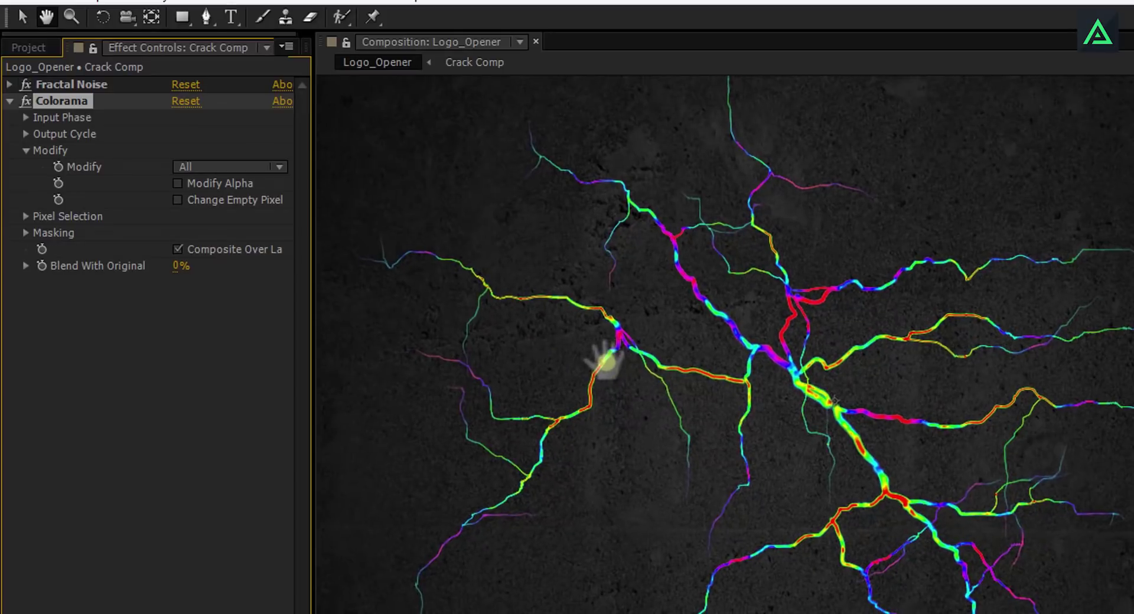
{"action": "scroll", "coordinate": [724, 387], "scroll_direction": "down", "scroll_amount": 1}
{"action": "key", "text": "space"}
{"action": "left_click_drag", "start_coordinate": [749, 387], "coordinate": [493, 343]}
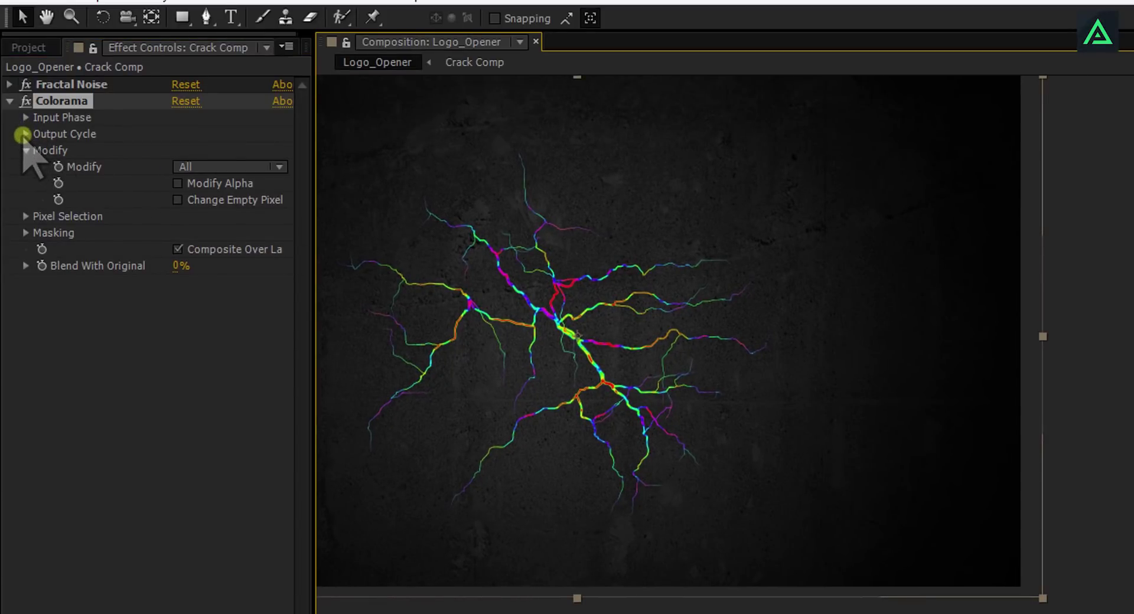
{"action": "left_click", "coordinate": [25, 134]}
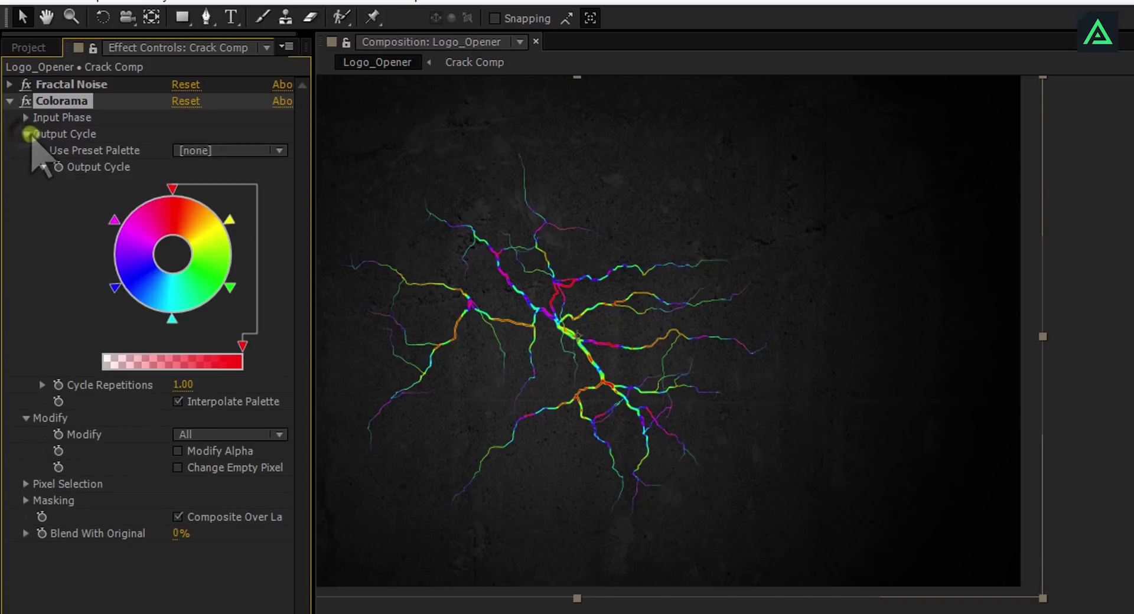
{"action": "left_click", "coordinate": [204, 151]}
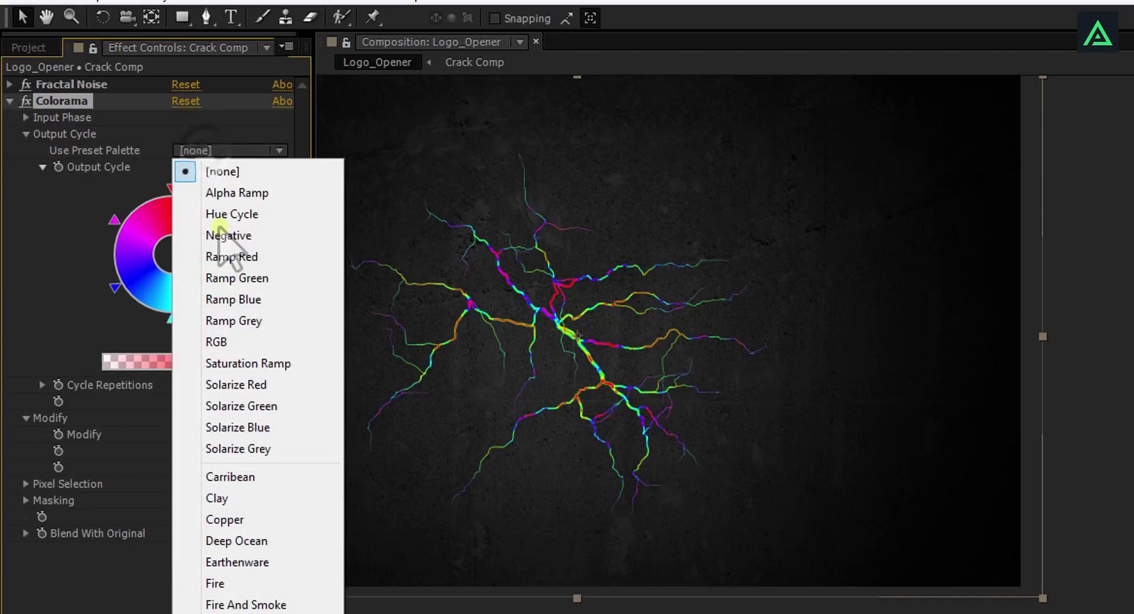
{"action": "left_click", "coordinate": [236, 584]}
- Separate the overlapping black and white colour markers around the top of Colorama's Output Cycle wheel
{"action": "scroll", "coordinate": [545, 337], "scroll_direction": "up", "scroll_amount": 1}
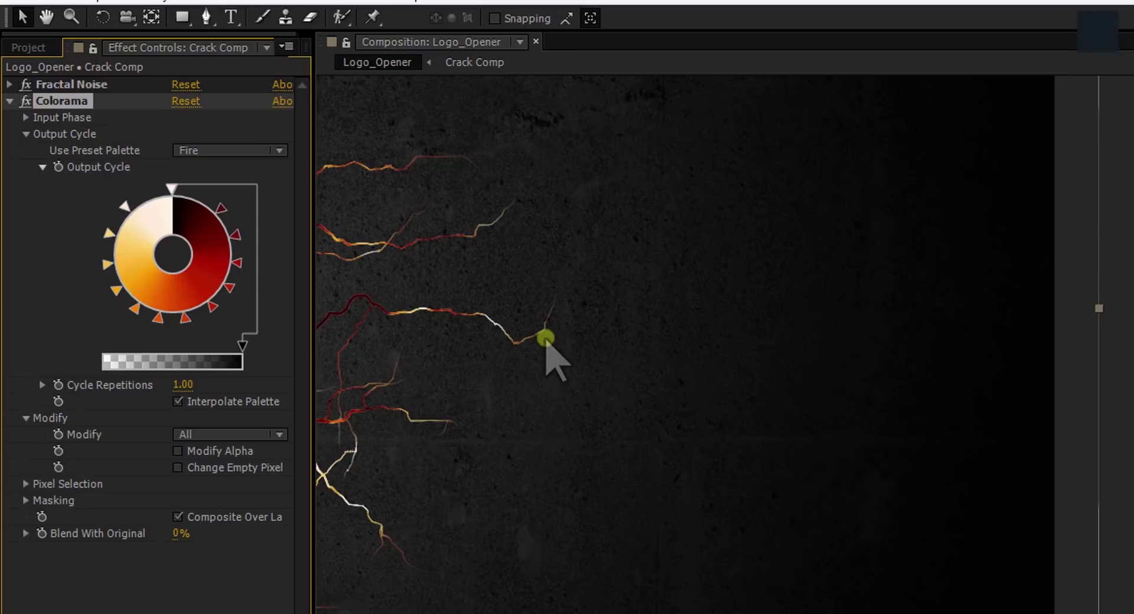
{"action": "left_click_drag", "start_coordinate": [410, 309], "coordinate": [893, 363]}
{"action": "left_click_drag", "start_coordinate": [177, 200], "coordinate": [126, 203]}
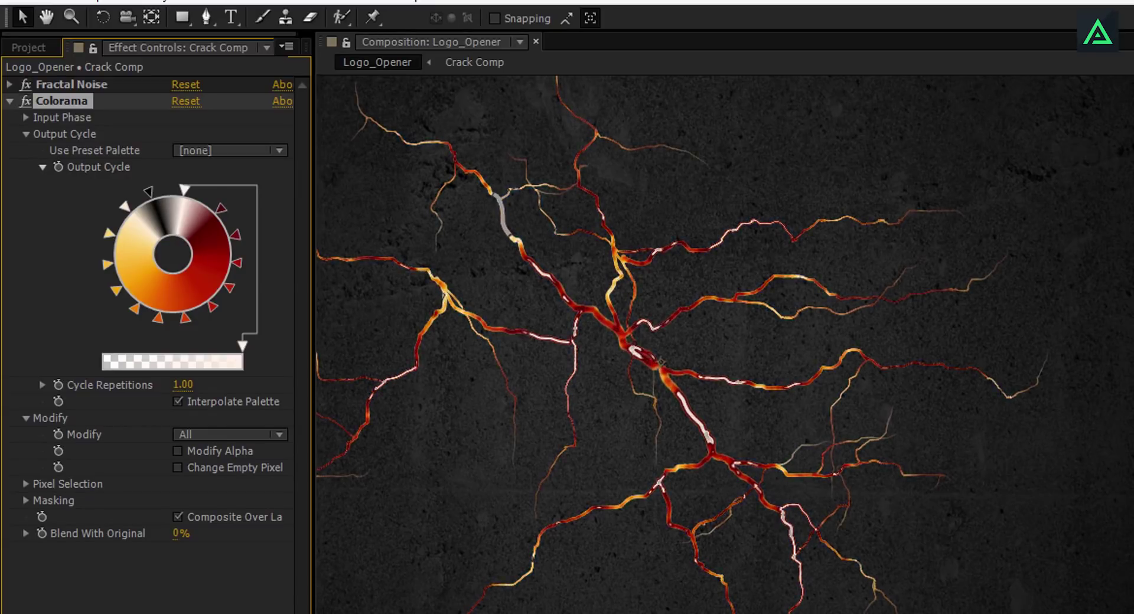
- Recolour the pale cream marker beside the black one on the Output Cycle wheel to orange by lowering its luminance
{"action": "left_click", "coordinate": [123, 205]}
{"action": "left_click", "coordinate": [137, 218]}
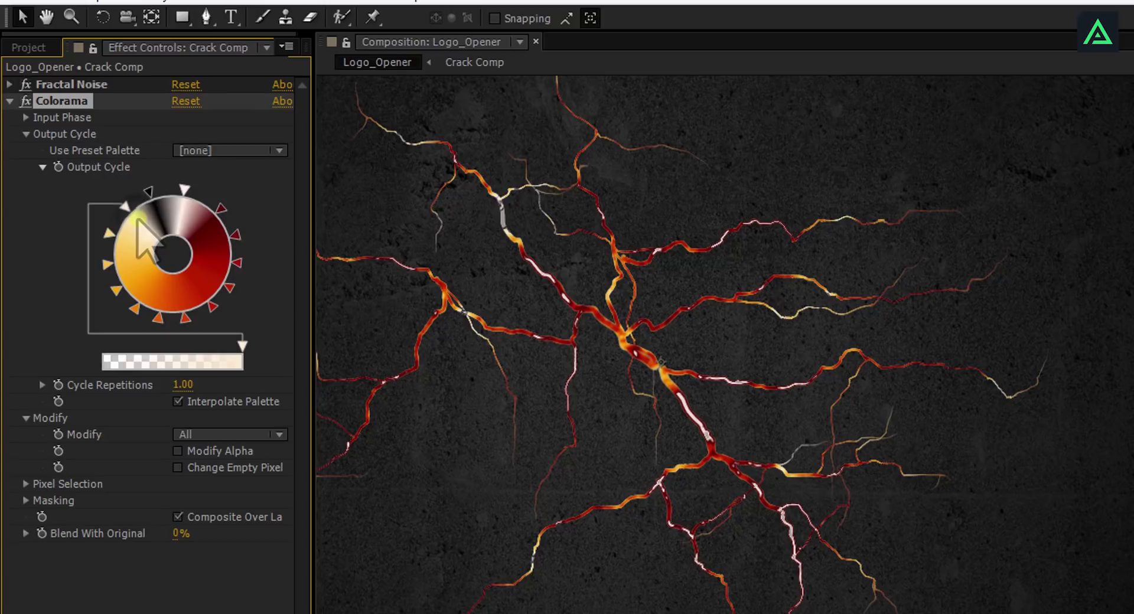
{"action": "double_click", "coordinate": [136, 218]}
{"action": "left_click_drag", "start_coordinate": [147, 35], "coordinate": [225, 251]}
{"action": "left_click_drag", "start_coordinate": [329, 267], "coordinate": [321, 270]}
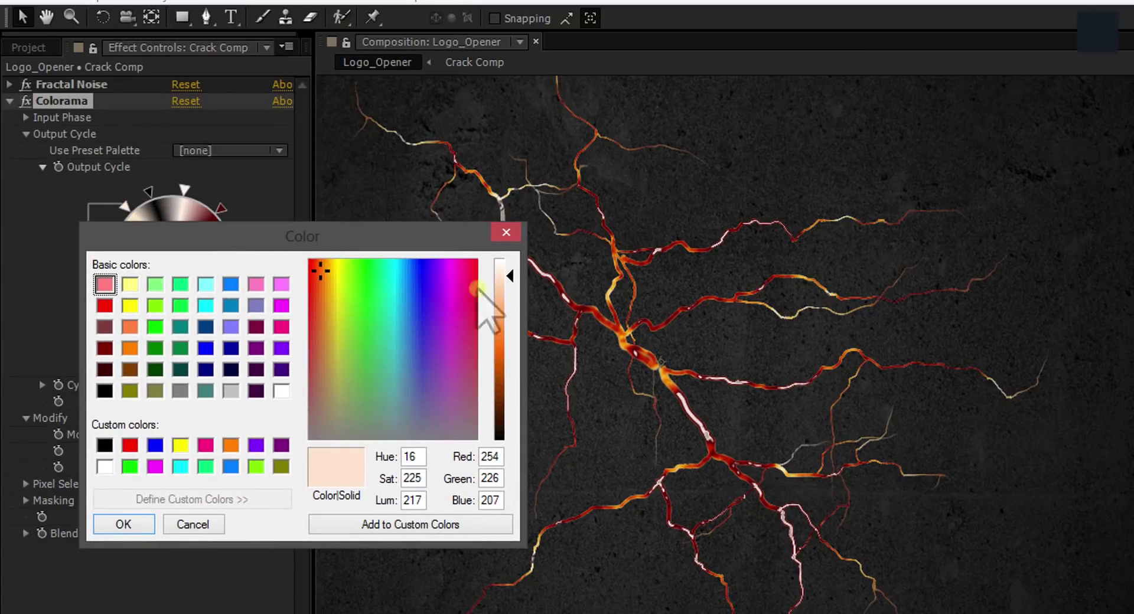
{"action": "left_click_drag", "start_coordinate": [515, 276], "coordinate": [512, 335]}
{"action": "left_click", "coordinate": [123, 524]}
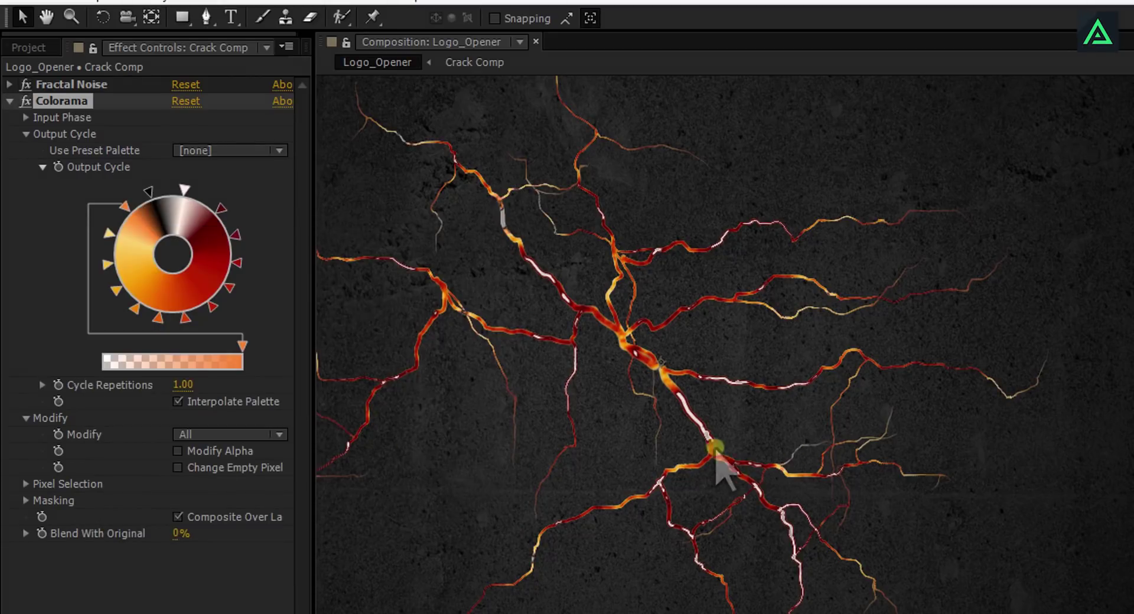
- Recolour the white marker near the top of the Output Cycle wheel to a light orange by adjusting its luminance
{"action": "left_click", "coordinate": [183, 207]}
{"action": "double_click", "coordinate": [184, 206]}
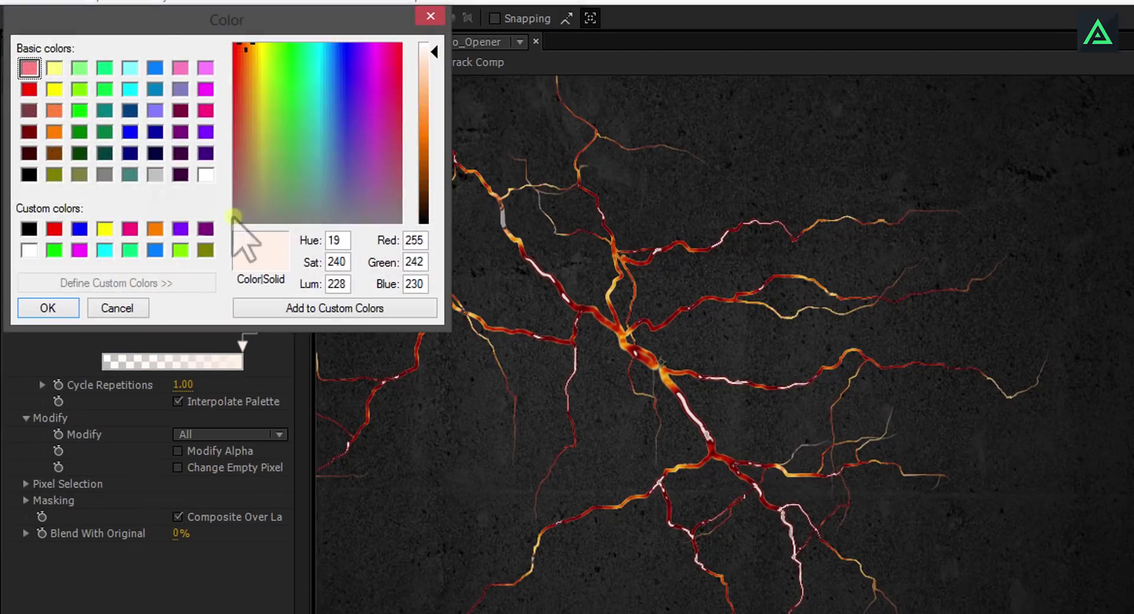
{"action": "left_click_drag", "start_coordinate": [428, 66], "coordinate": [429, 144]}
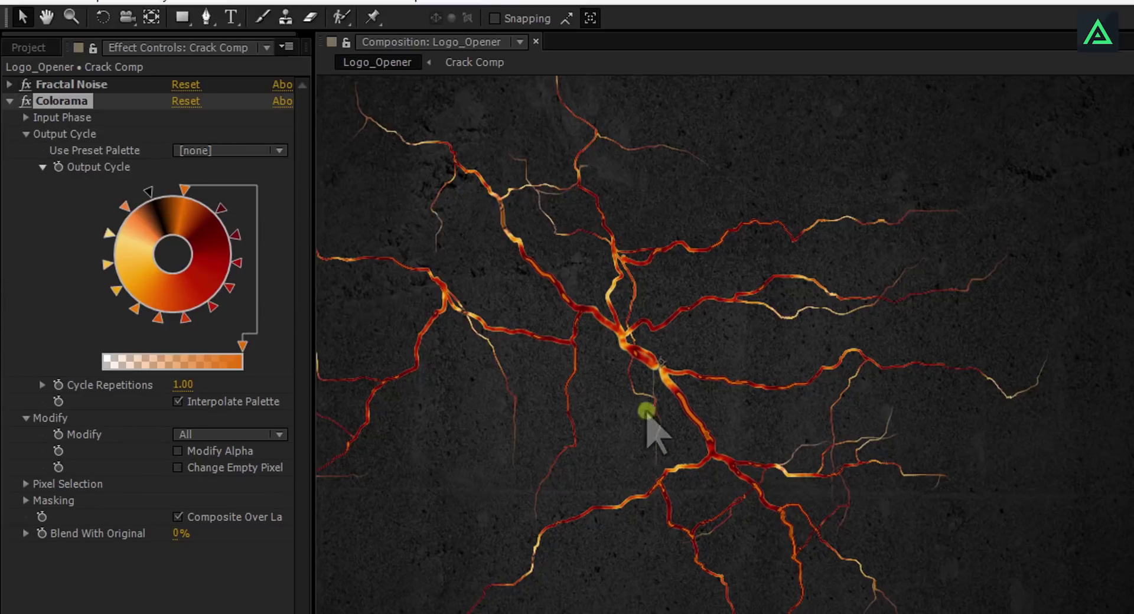
{"action": "double_click", "coordinate": [182, 205]}
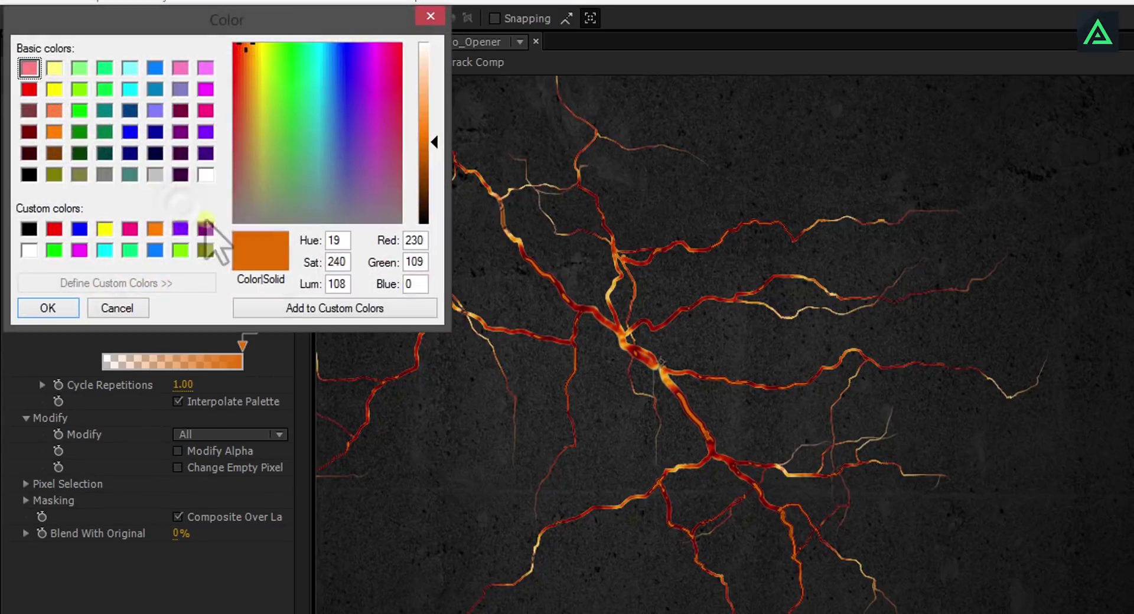
{"action": "left_click_drag", "start_coordinate": [430, 137], "coordinate": [431, 105]}
{"action": "left_click", "coordinate": [28, 310]}
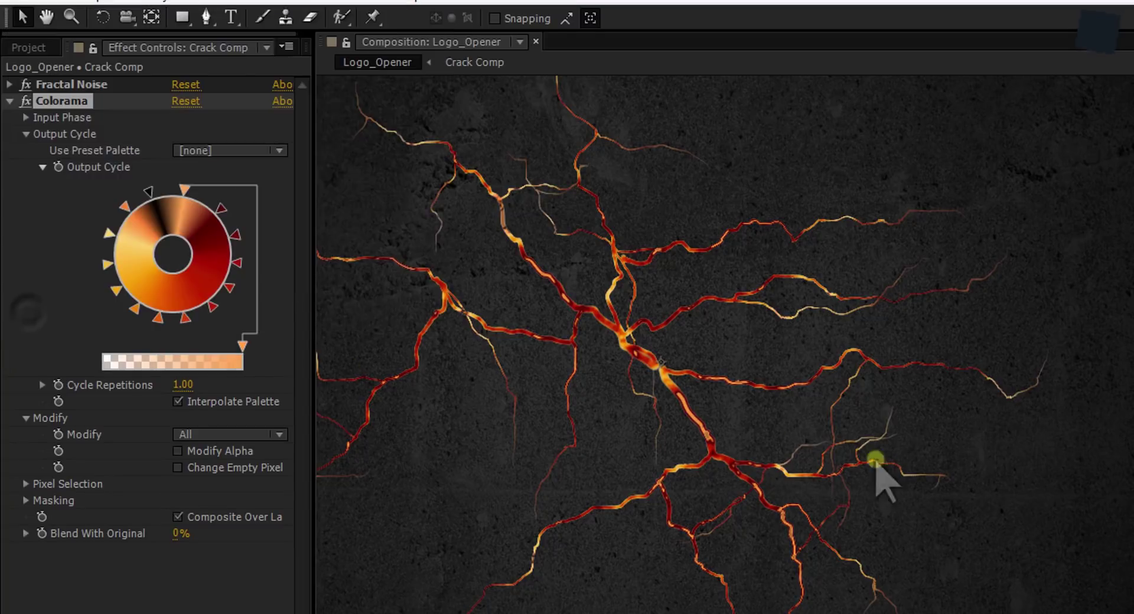
- Collapse the Colorama settings, search effects for "glow" and apply Glow to the Crack Comp layer
{"action": "scroll", "coordinate": [780, 326], "scroll_direction": "down", "scroll_amount": 1}
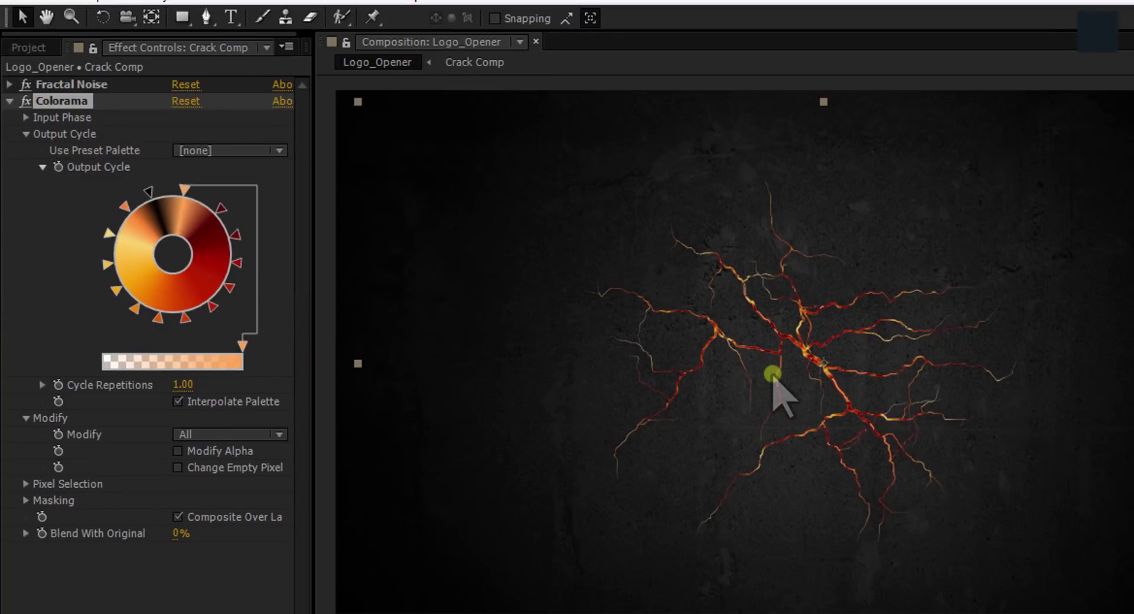
{"action": "key", "text": "space"}
{"action": "left_click_drag", "start_coordinate": [881, 401], "coordinate": [975, 411]}
{"action": "scroll", "coordinate": [1027, 432], "scroll_direction": "up", "scroll_amount": 1}
{"action": "key", "text": "space"}
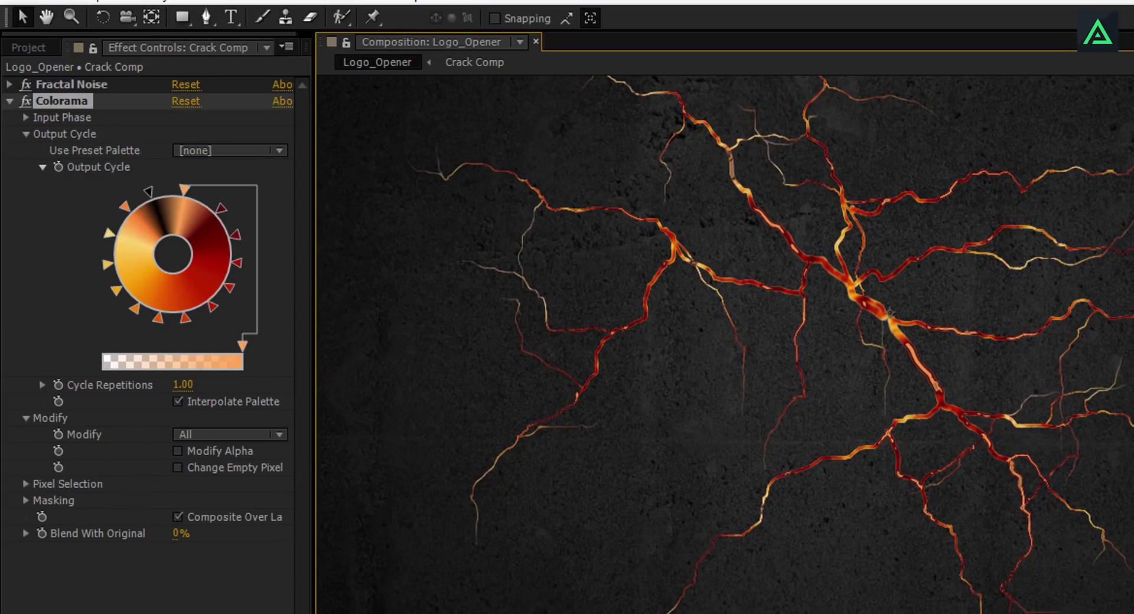
{"action": "left_click", "coordinate": [10, 101]}
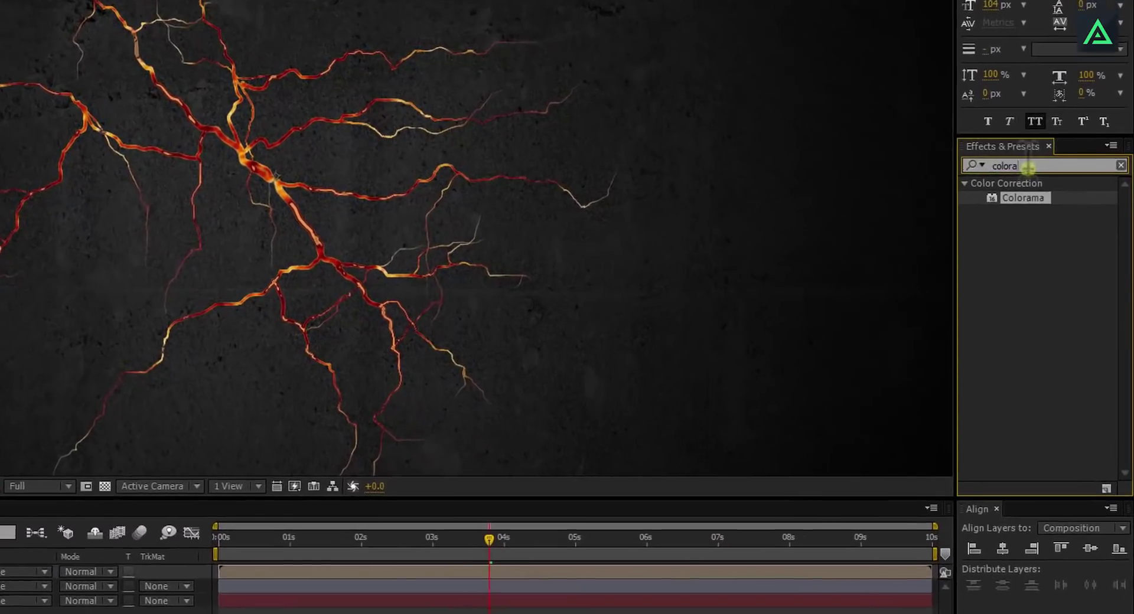
{"action": "left_click", "coordinate": [1022, 205]}
{"action": "type", "text": "glow"}
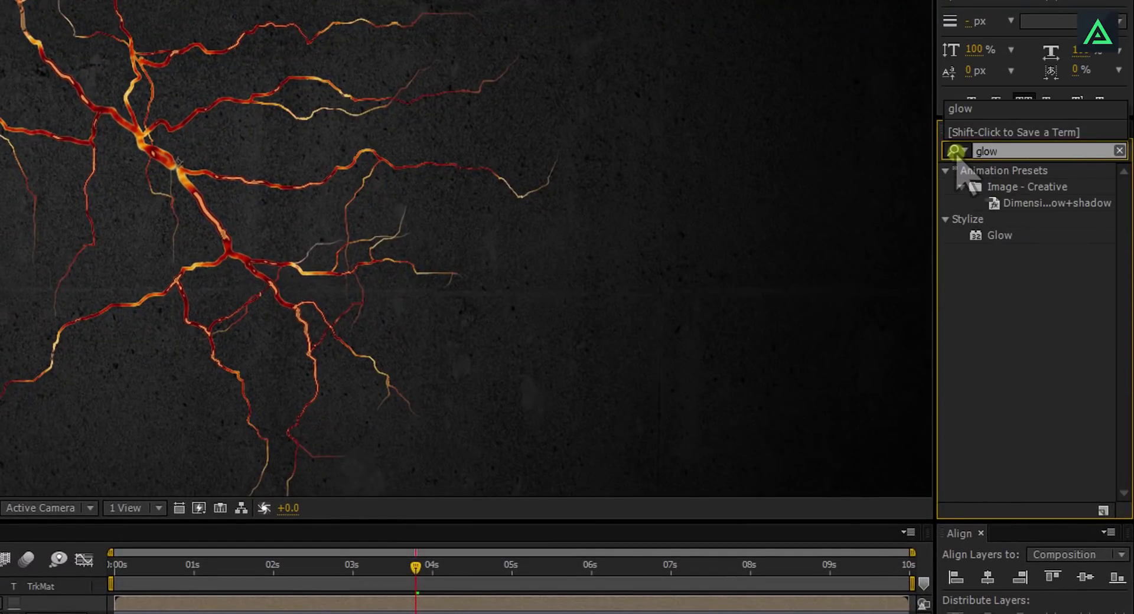
{"action": "left_click_drag", "start_coordinate": [981, 238], "coordinate": [220, 409]}
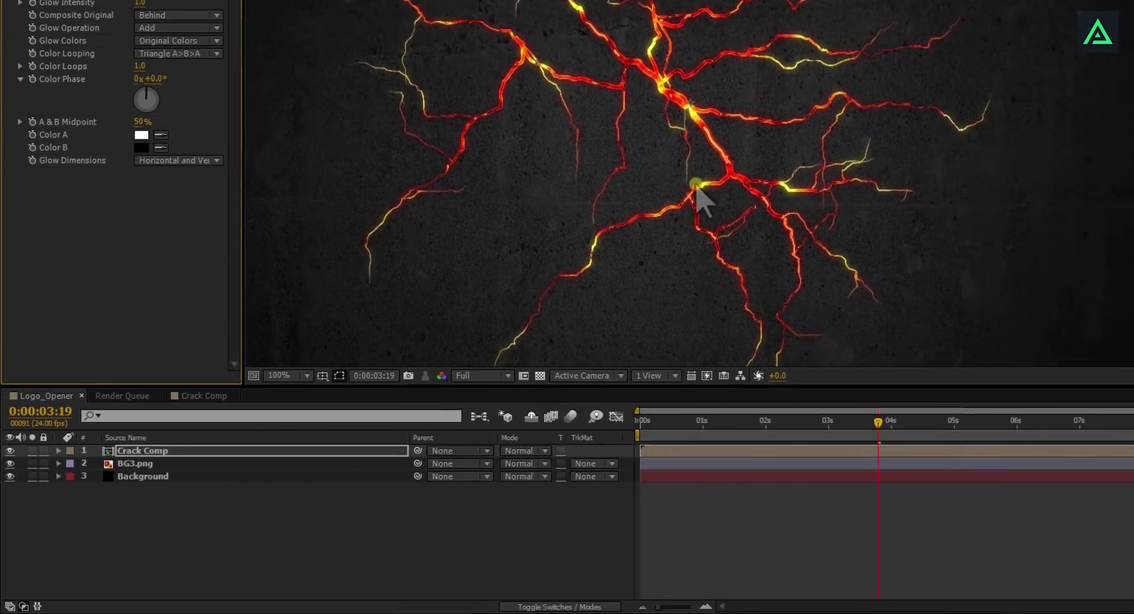
- Add an Inner Shadow layer style to the Crack Comp layer
{"action": "scroll", "coordinate": [727, 183], "scroll_direction": "up", "scroll_amount": 1}
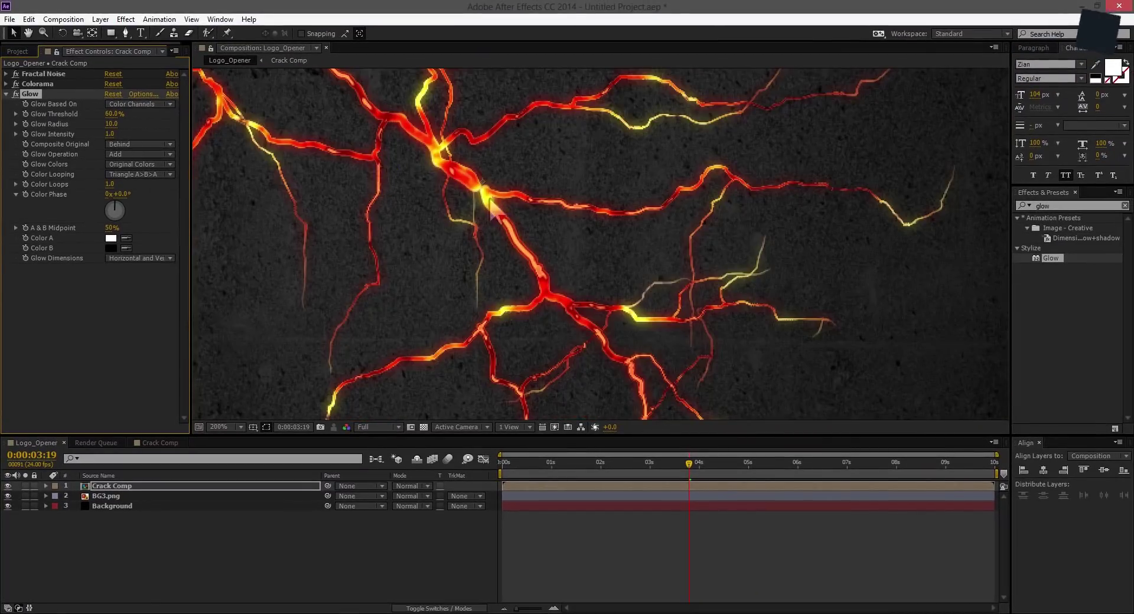
{"action": "scroll", "coordinate": [559, 237], "scroll_direction": "down", "scroll_amount": 1}
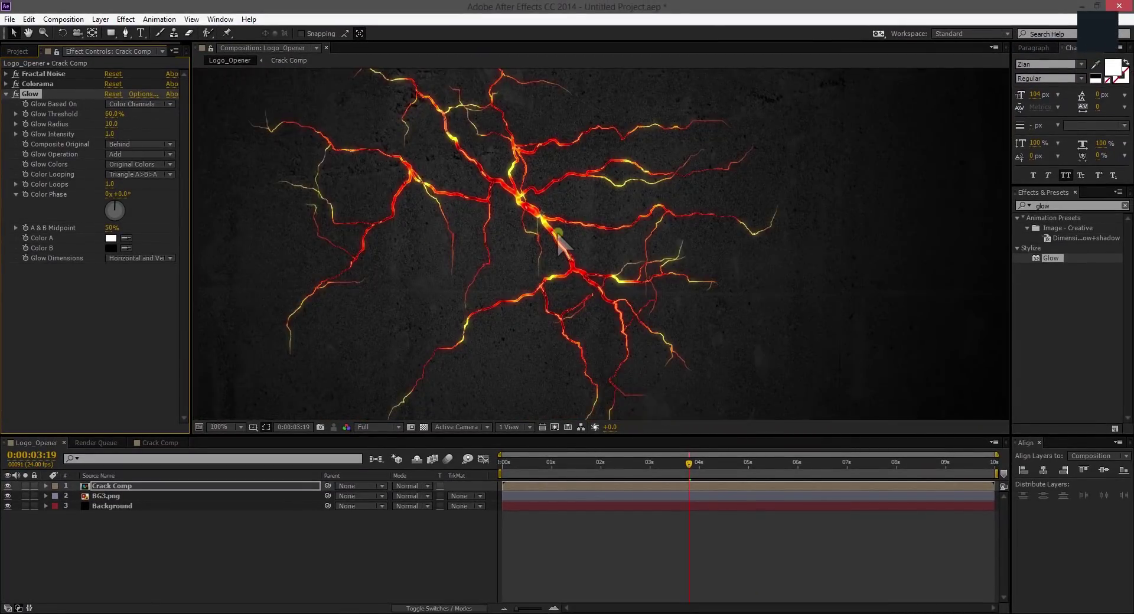
{"action": "left_click", "coordinate": [127, 488]}
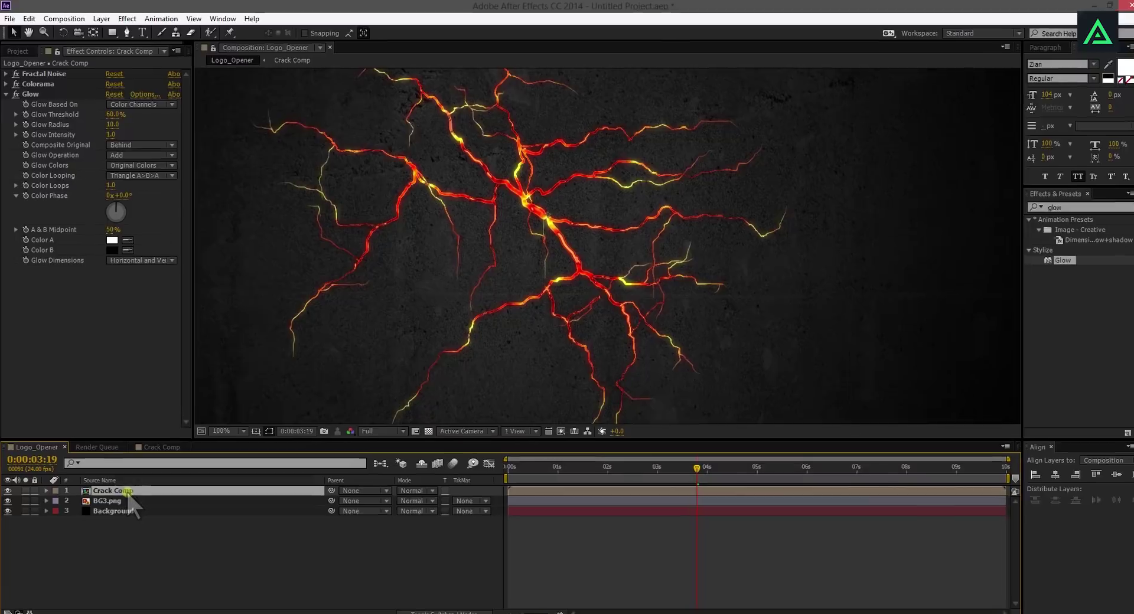
{"action": "right_click", "coordinate": [128, 488]}
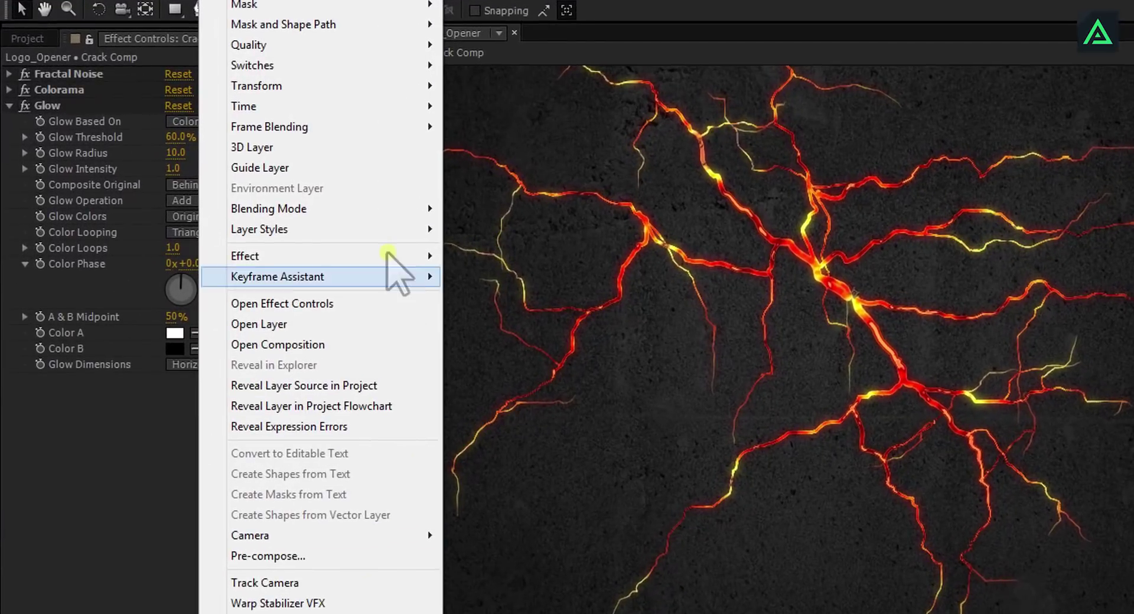
{"action": "mouse_move", "coordinate": [385, 229]}
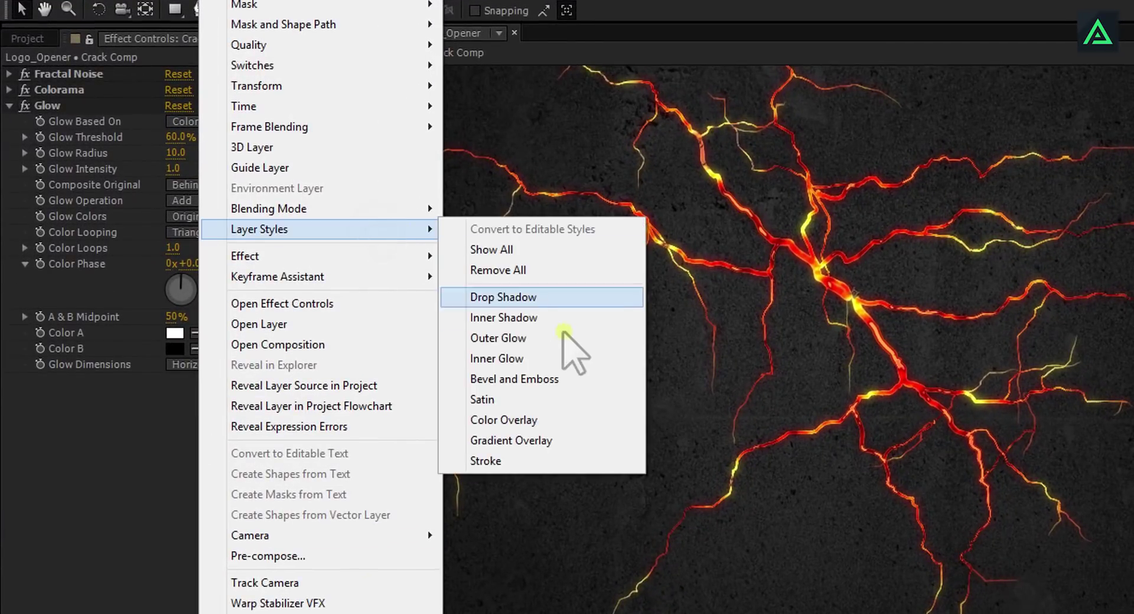
{"action": "left_click", "coordinate": [540, 318]}
- Expand the Crack Comp layer's Inner Shadow properties and set its Size to 3
{"action": "scroll", "coordinate": [823, 334], "scroll_direction": "up", "scroll_amount": 1}
{"action": "key", "text": "h"}
{"action": "left_click_drag", "start_coordinate": [674, 302], "coordinate": [1095, 553]}
{"action": "left_click_drag", "start_coordinate": [859, 396], "coordinate": [902, 519]}
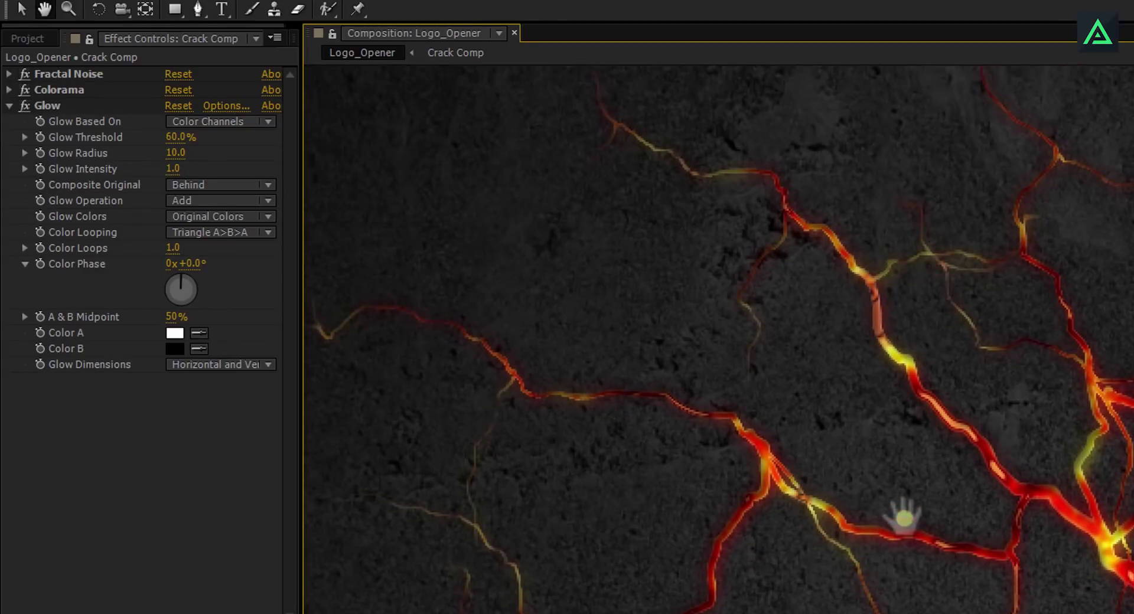
{"action": "key", "text": "v"}
{"action": "scroll", "coordinate": [951, 424], "scroll_direction": "down", "scroll_amount": 1}
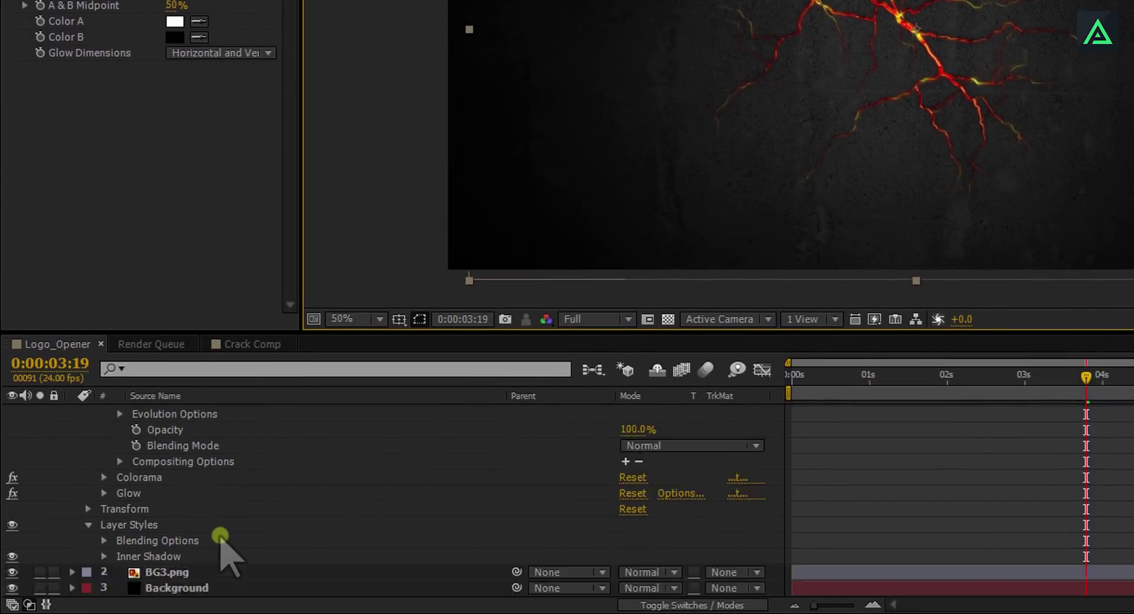
{"action": "left_click", "coordinate": [105, 556]}
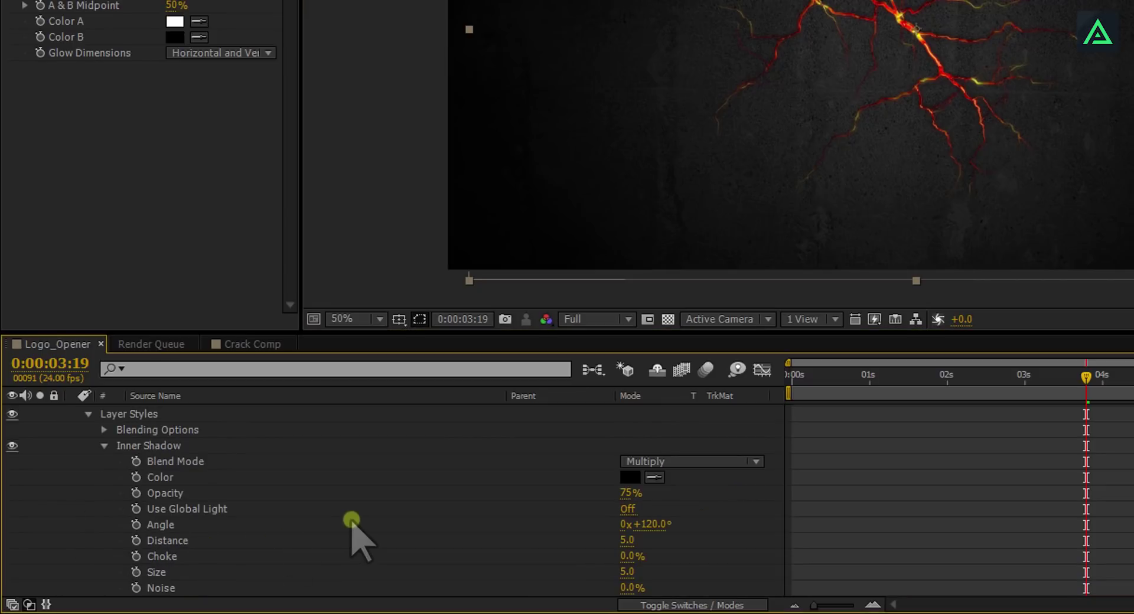
{"action": "scroll", "coordinate": [349, 524], "scroll_direction": "down", "scroll_amount": 1}
{"action": "left_click_drag", "start_coordinate": [1027, 21], "coordinate": [658, 112]}
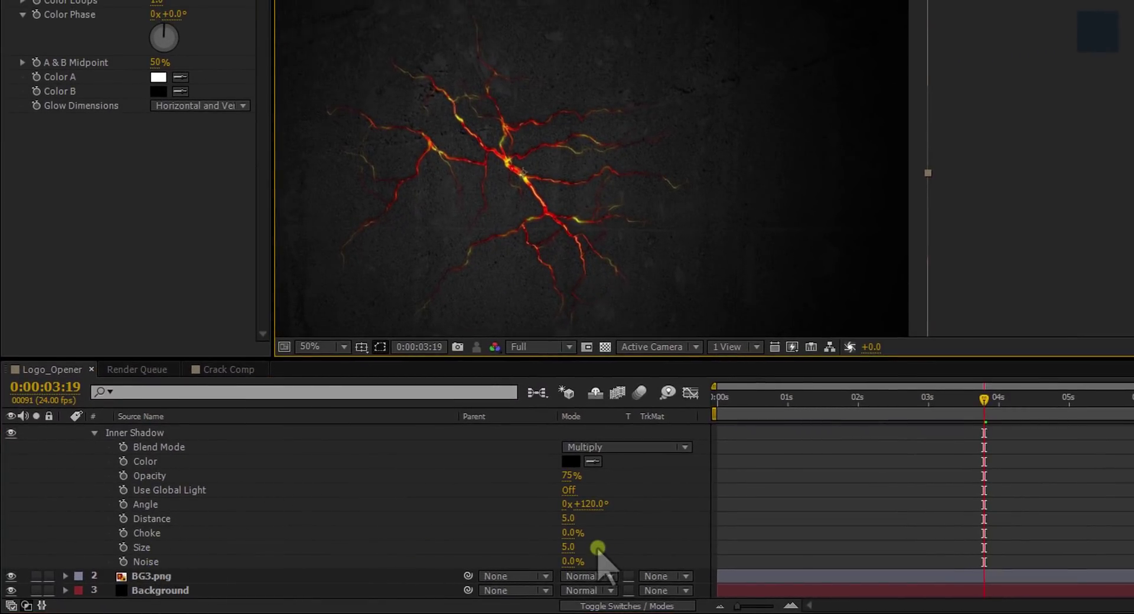
{"action": "left_click", "coordinate": [567, 547]}
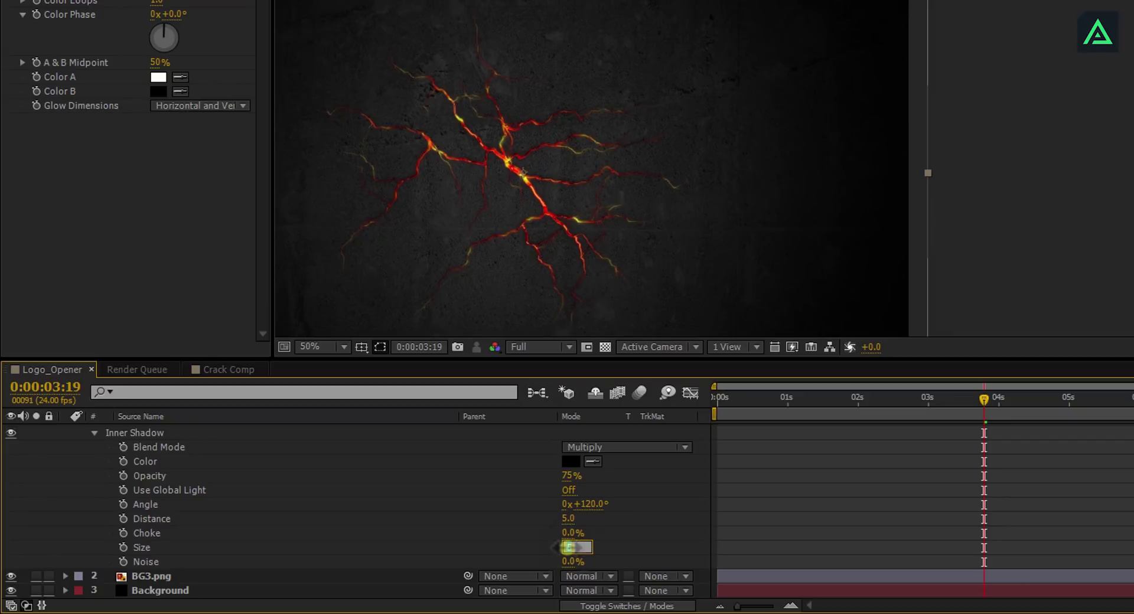
{"action": "type", "text": "3"}
{"action": "key", "text": "Return"}
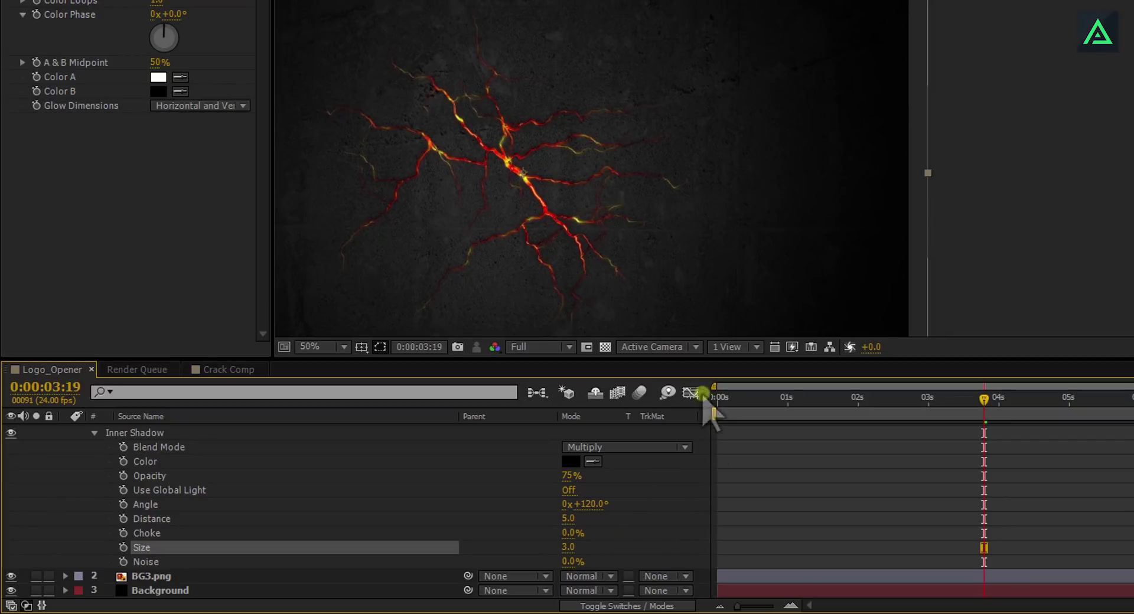
- Collapse the Crack Comp layer's properties, keep the layer selected and return to 0:00:00:00
{"action": "scroll", "coordinate": [460, 184], "scroll_direction": "up", "scroll_amount": 1}
{"action": "left_click_drag", "start_coordinate": [447, 225], "coordinate": [927, 93]}
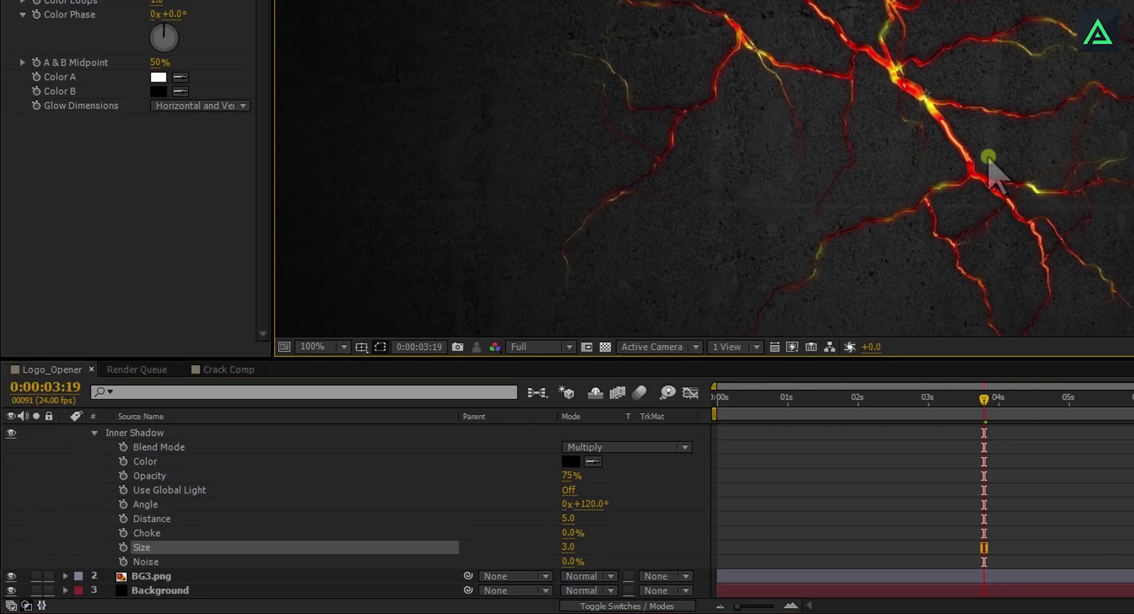
{"action": "scroll", "coordinate": [989, 160], "scroll_direction": "down", "scroll_amount": 1}
{"action": "scroll", "coordinate": [161, 479], "scroll_direction": "up", "scroll_amount": 12}
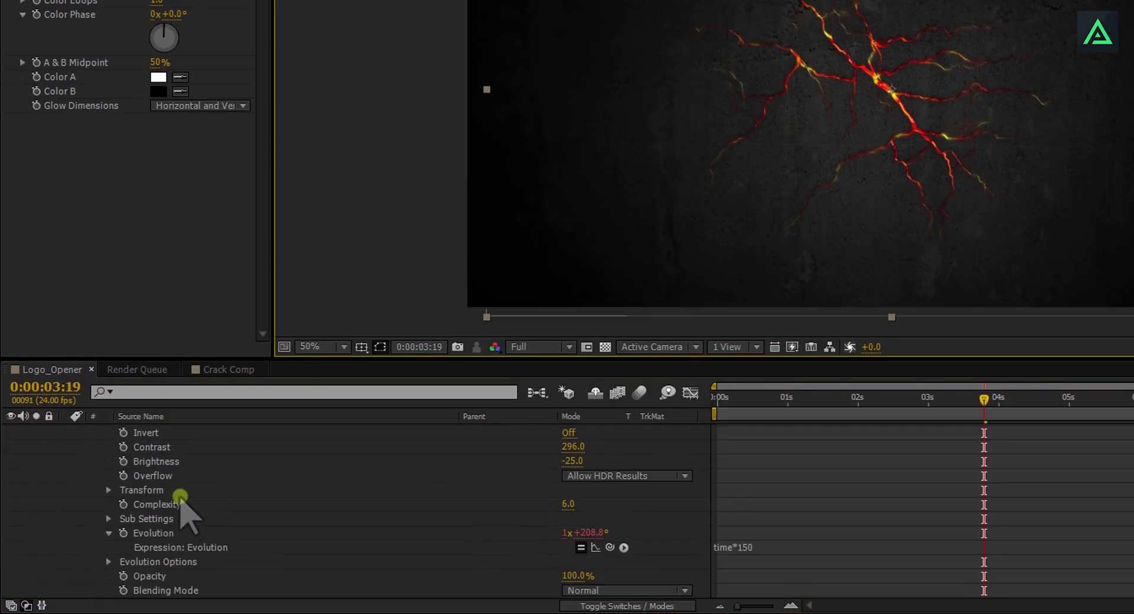
{"action": "left_click", "coordinate": [66, 432]}
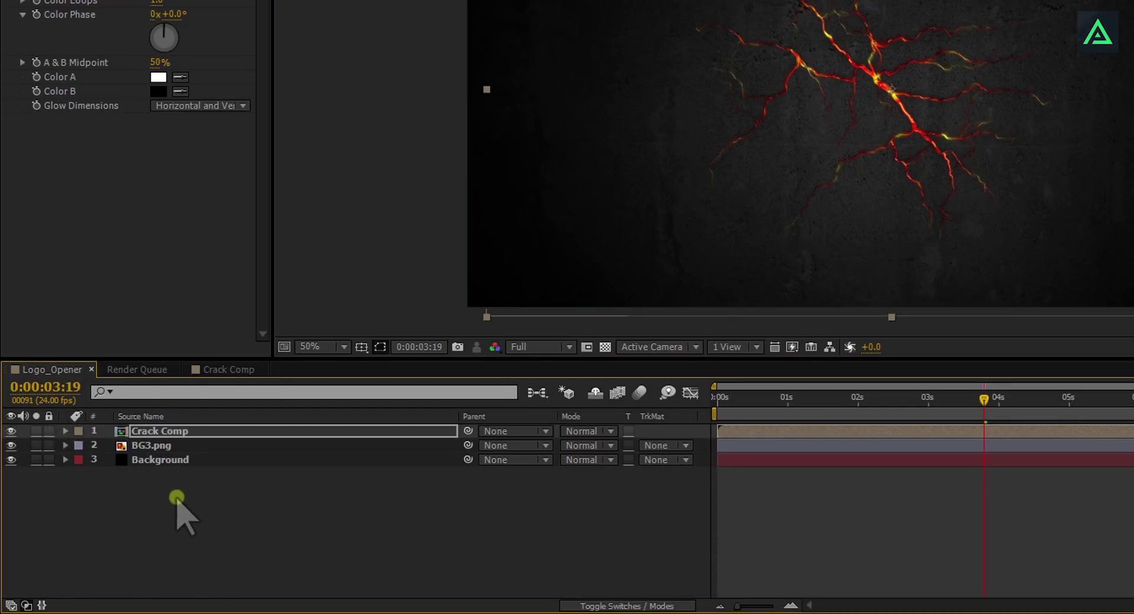
{"action": "left_click", "coordinate": [179, 501]}
{"action": "left_click", "coordinate": [174, 433]}
{"action": "left_click_drag", "start_coordinate": [732, 399], "coordinate": [687, 404]}
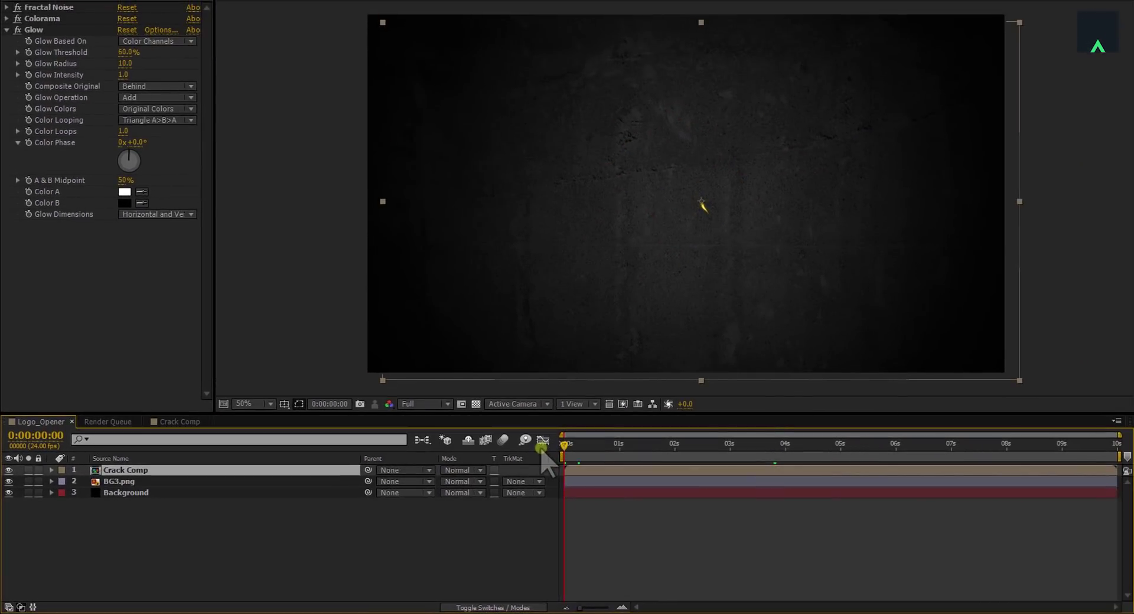
- Preview the glowing crack animation and move the current time to 0:00:01:22
{"action": "key", "text": "space"}
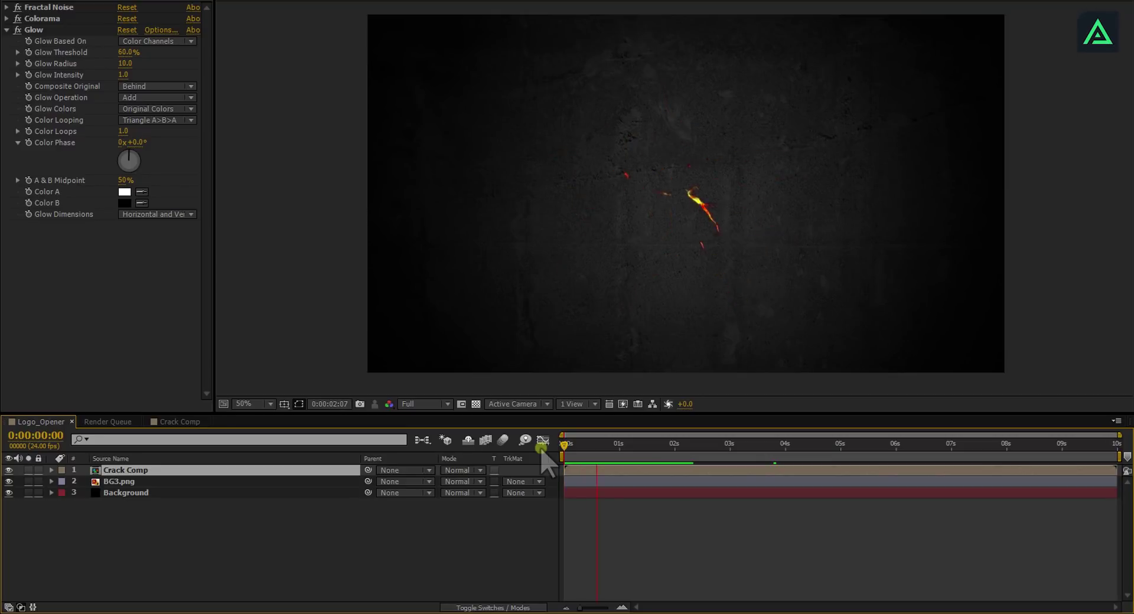
{"action": "key", "text": "space"}
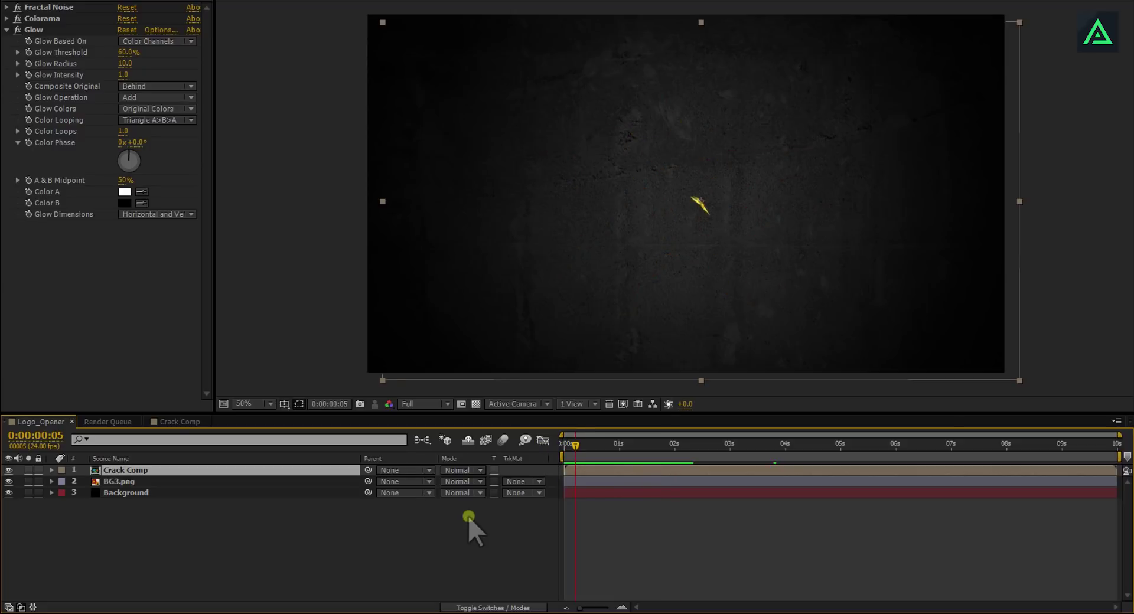
{"action": "left_click_drag", "start_coordinate": [586, 447], "coordinate": [666, 450]}
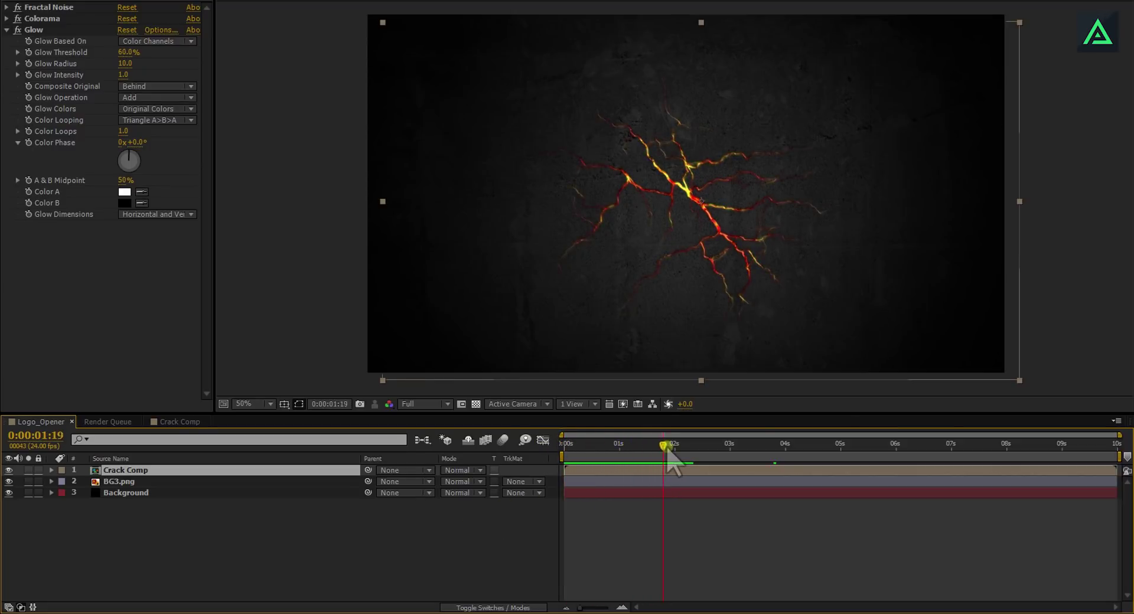
- Create an empty text layer in Logo_Opener and rename it Logo or Text
{"action": "right_click", "coordinate": [127, 547]}
{"action": "mouse_move", "coordinate": [228, 406]}
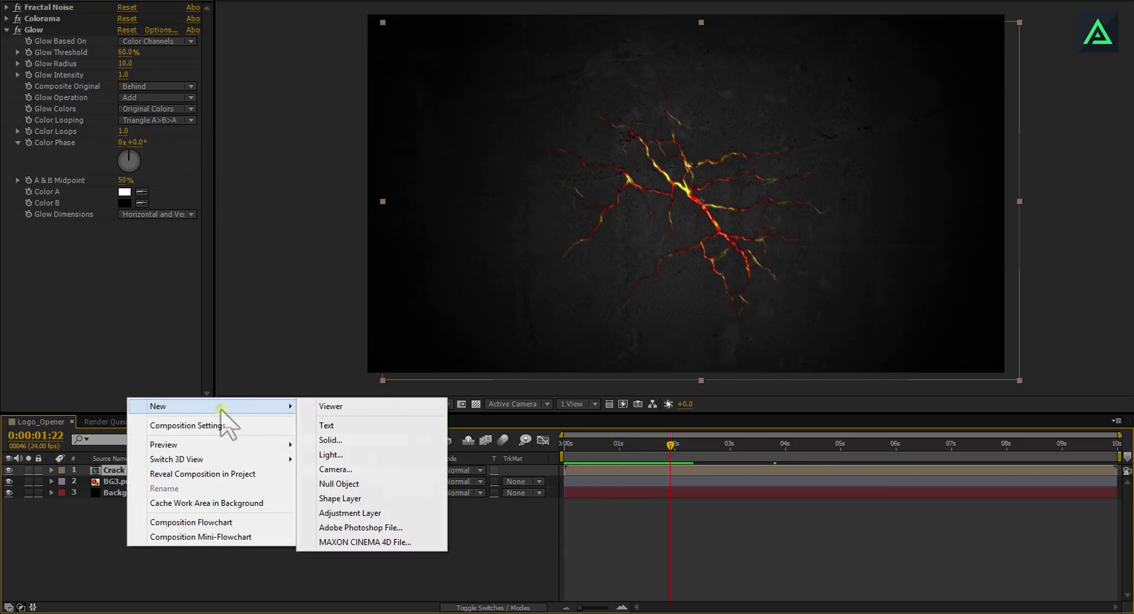
{"action": "left_click", "coordinate": [355, 426]}
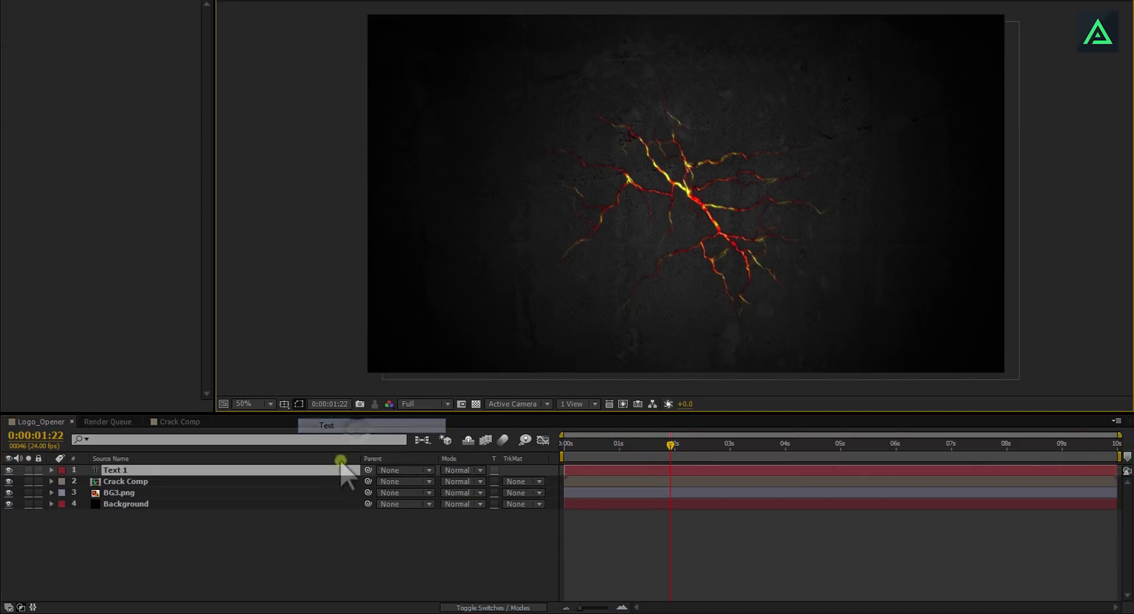
{"action": "right_click", "coordinate": [116, 473]}
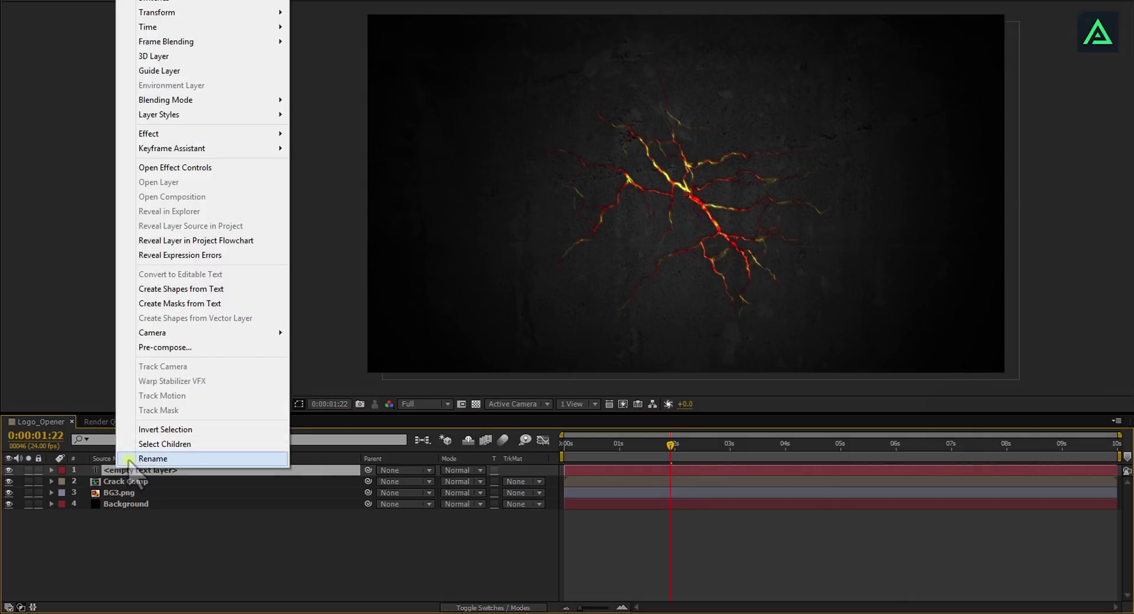
{"action": "left_click", "coordinate": [133, 459]}
{"action": "type", "text": "Logo"}
{"action": "key", "text": "Return"}
- Pre-compose the Logo or Text layer as Logo or Text Comp, moving all attributes into the new composition
{"action": "right_click", "coordinate": [129, 470]}
{"action": "left_click", "coordinate": [204, 349]}
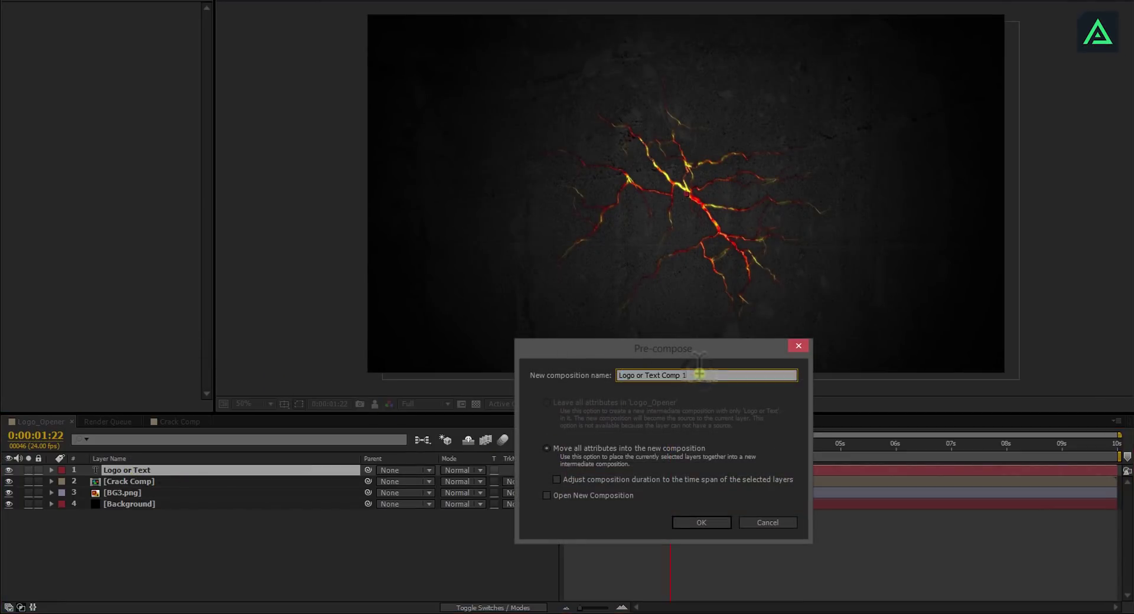
{"action": "left_click", "coordinate": [721, 524]}
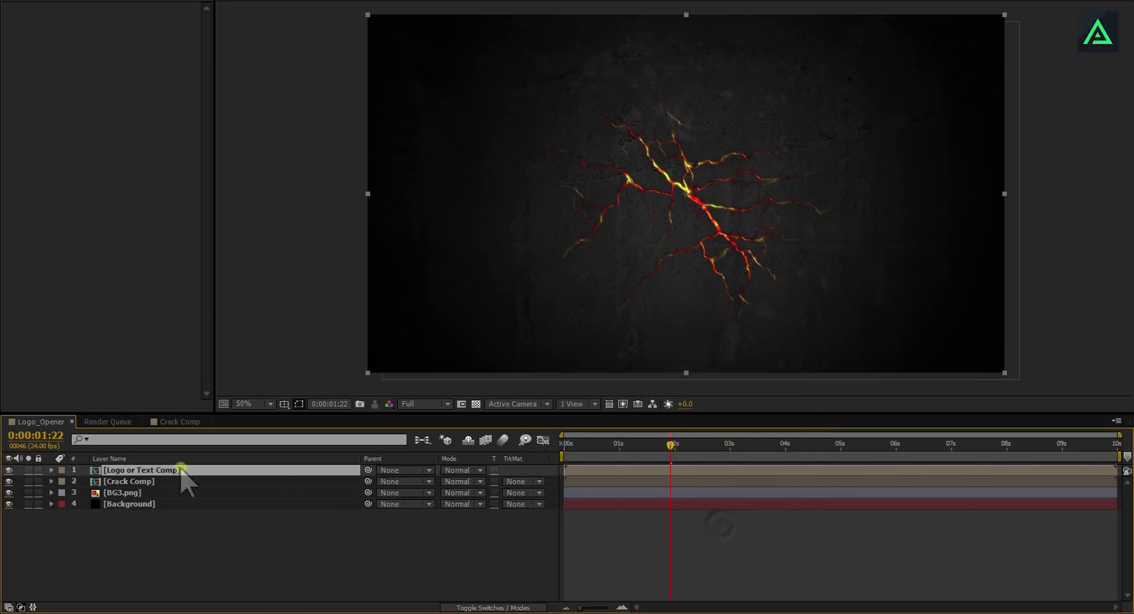
- Open Logo or Text Comp and pre-compose its text layer two more levels deep, naming each composition Logo or Text Comp
{"action": "double_click", "coordinate": [133, 470]}
{"action": "left_click", "coordinate": [134, 471]}
{"action": "right_click", "coordinate": [133, 471]}
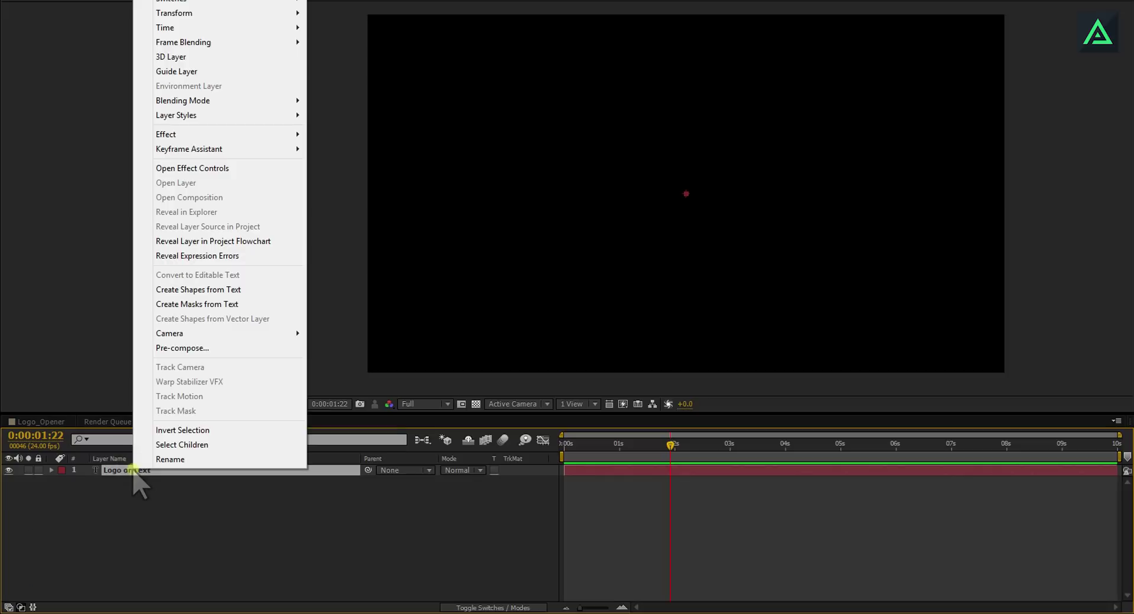
{"action": "left_click", "coordinate": [183, 348]}
{"action": "key", "text": "Return"}
{"action": "double_click", "coordinate": [192, 470]}
{"action": "right_click", "coordinate": [168, 471]}
{"action": "left_click", "coordinate": [183, 348]}
{"action": "left_click", "coordinate": [701, 522]}
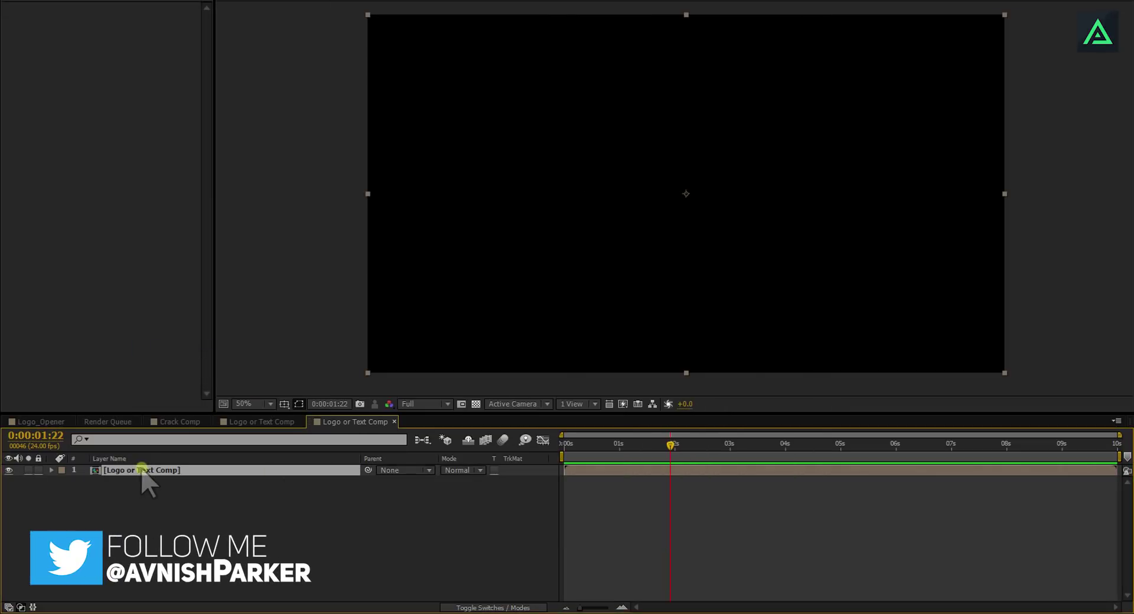
- Rename the text layer in the innermost Logo or Text Comp as Your Text and return to Logo_Opener
{"action": "double_click", "coordinate": [144, 472]}
{"action": "right_click", "coordinate": [144, 475]}
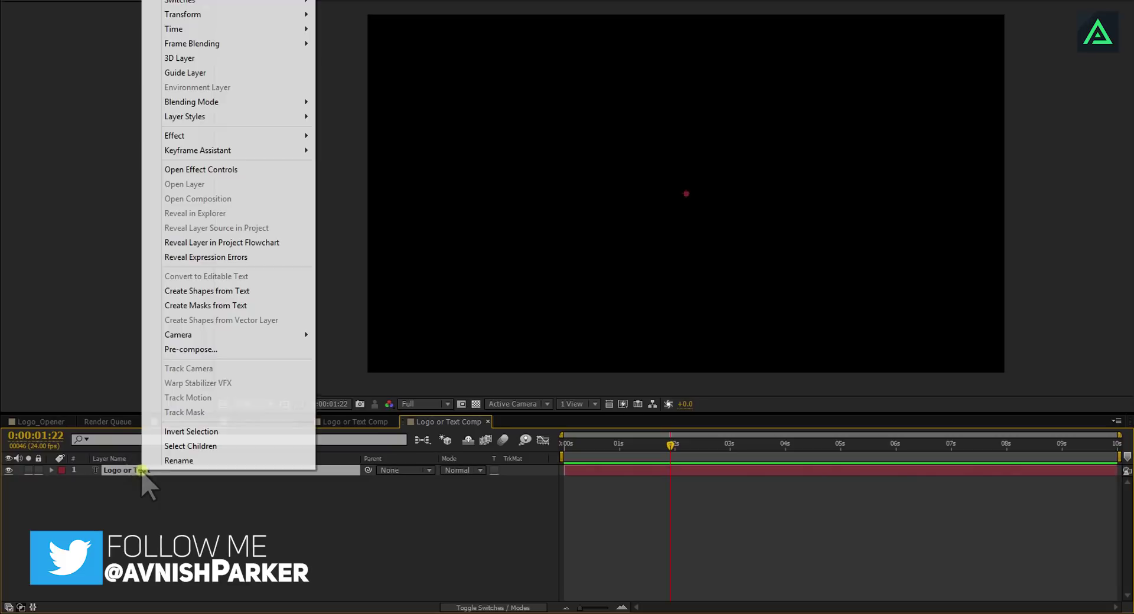
{"action": "left_click", "coordinate": [177, 461]}
{"action": "type", "text": "Your Text"}
{"action": "key", "text": "Return"}
{"action": "left_click", "coordinate": [196, 521]}
{"action": "left_click", "coordinate": [49, 423]}
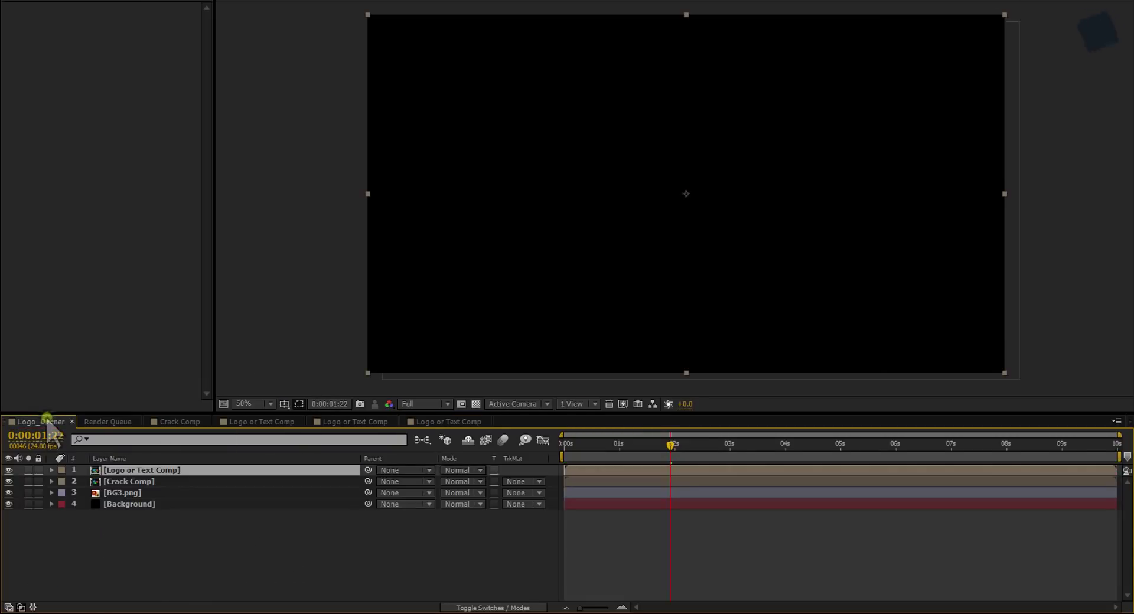
- Examine how the Logo or Text Comp compositions are nested inside Logo_Opener in the composition mini-flowchart
{"action": "key", "text": "Tab"}
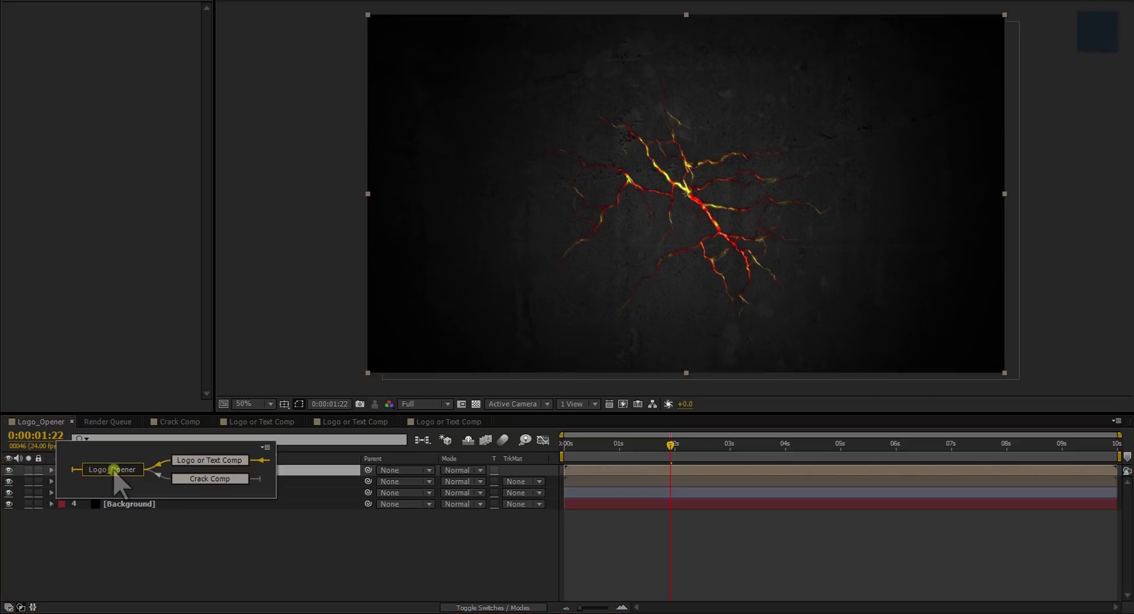
{"action": "left_click", "coordinate": [260, 461]}
{"action": "left_click", "coordinate": [314, 470]}
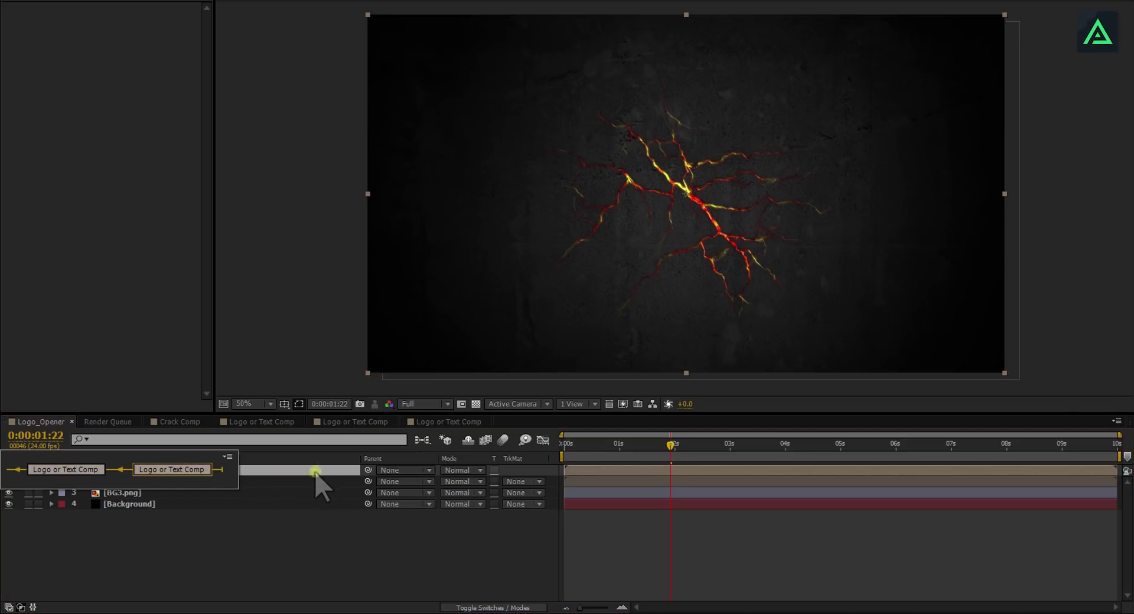
{"action": "left_click", "coordinate": [21, 469]}
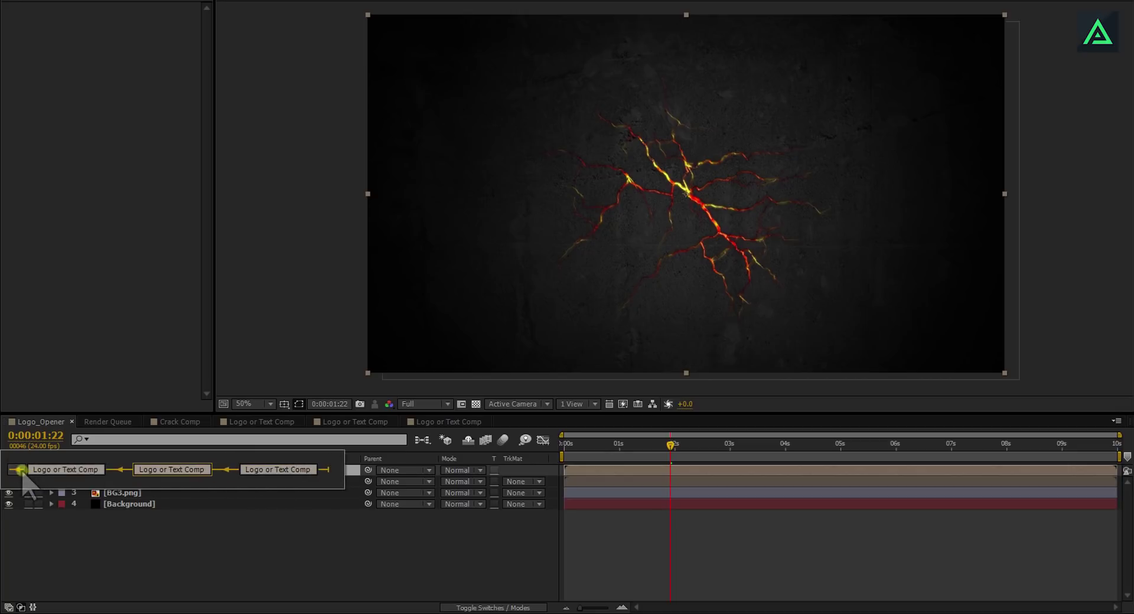
{"action": "left_click", "coordinate": [21, 470]}
{"action": "left_click", "coordinate": [46, 471]}
{"action": "left_click", "coordinate": [146, 525]}
{"action": "left_click", "coordinate": [152, 471]}
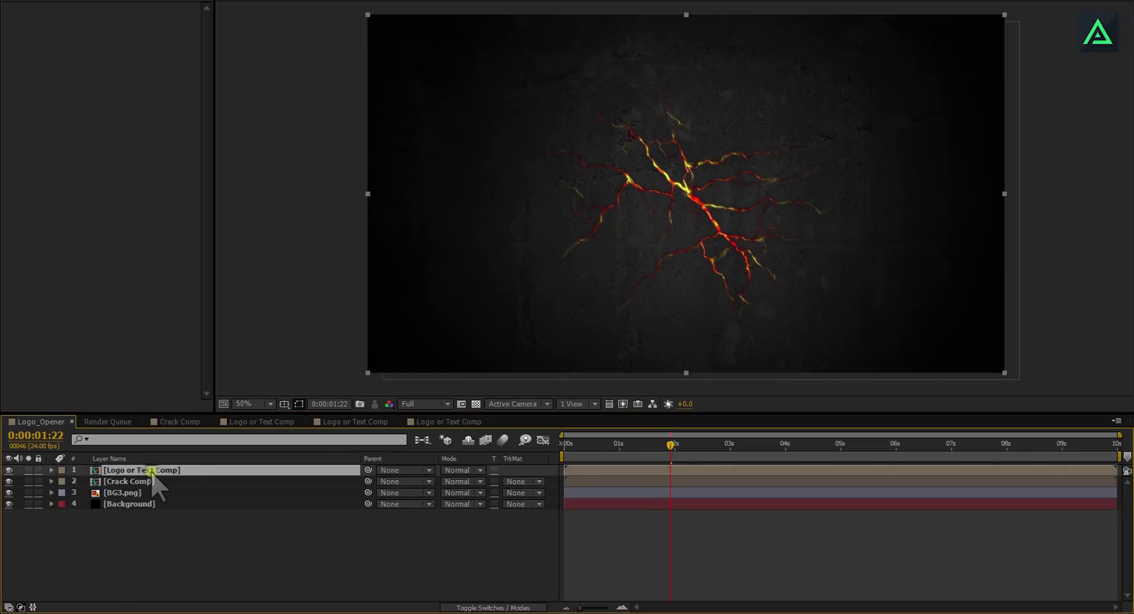
- Open the innermost Logo or Text Comp and import My Logo.png into the project
{"action": "left_click", "coordinate": [430, 423]}
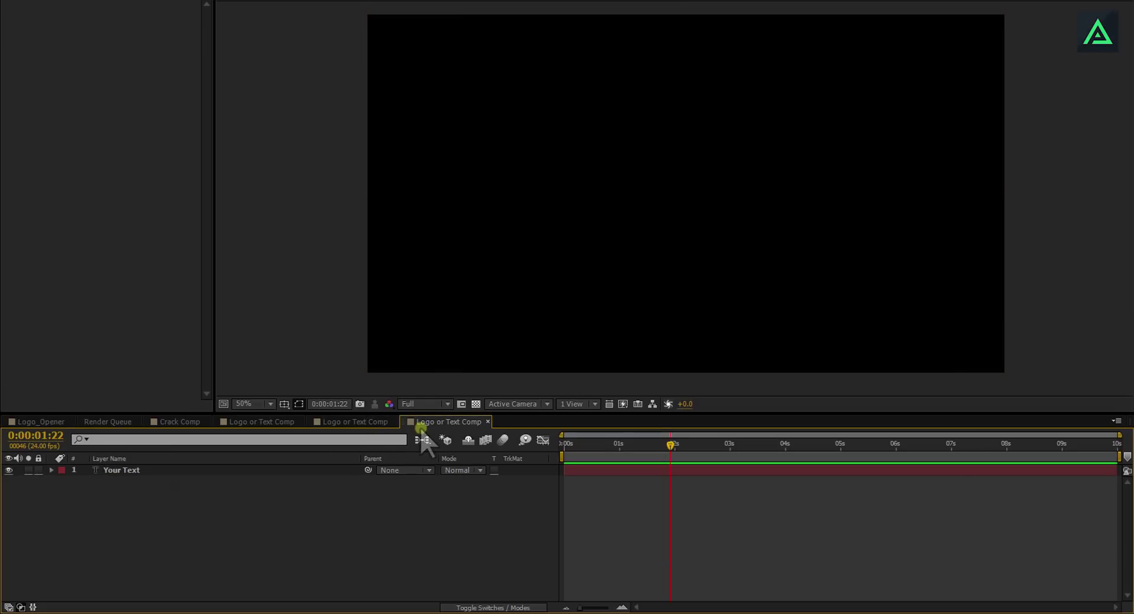
{"action": "double_click", "coordinate": [97, 471]}
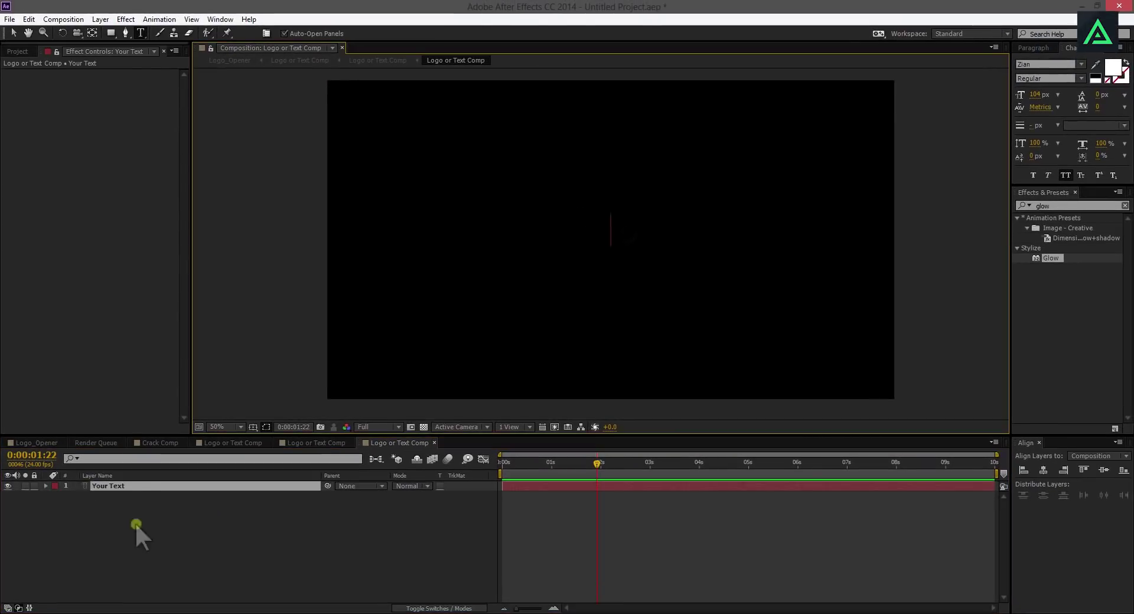
{"action": "left_click", "coordinate": [204, 613]}
{"action": "left_click", "coordinate": [150, 558]}
{"action": "left_click", "coordinate": [130, 38]}
{"action": "left_click", "coordinate": [206, 74]}
{"action": "double_click", "coordinate": [205, 74]}
{"action": "double_click", "coordinate": [195, 75]}
{"action": "double_click", "coordinate": [194, 74]}
{"action": "left_click_drag", "start_coordinate": [258, 89], "coordinate": [103, 266]}
- Place My Logo.png centered in the composition above the Your Text layer and hide Your Text
{"action": "left_click_drag", "start_coordinate": [47, 224], "coordinate": [126, 481]}
{"action": "key", "text": "v"}
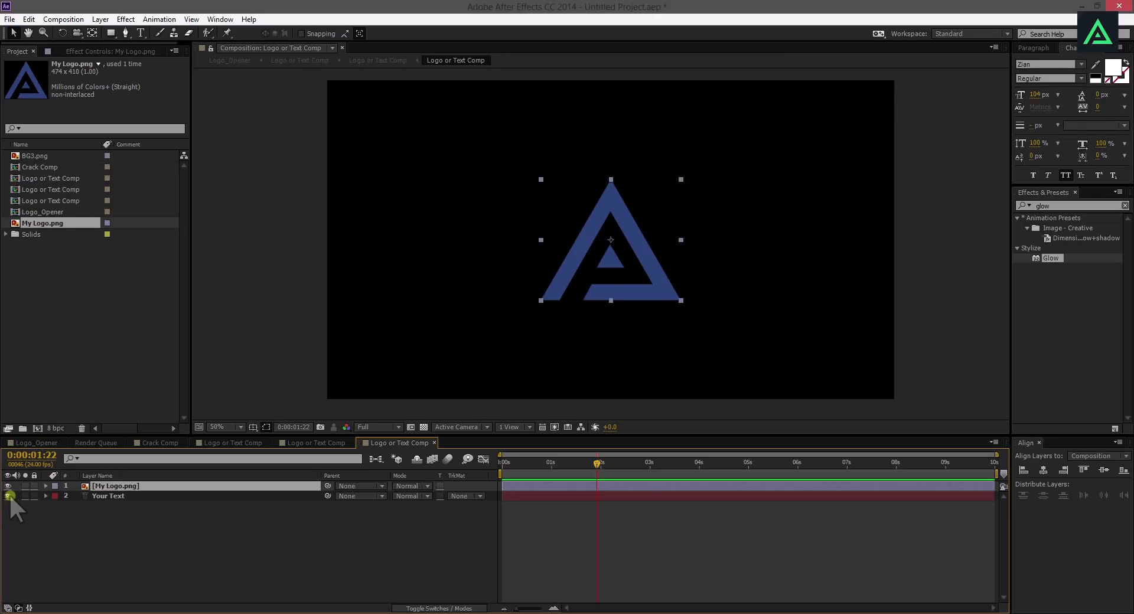
{"action": "left_click", "coordinate": [1044, 471]}
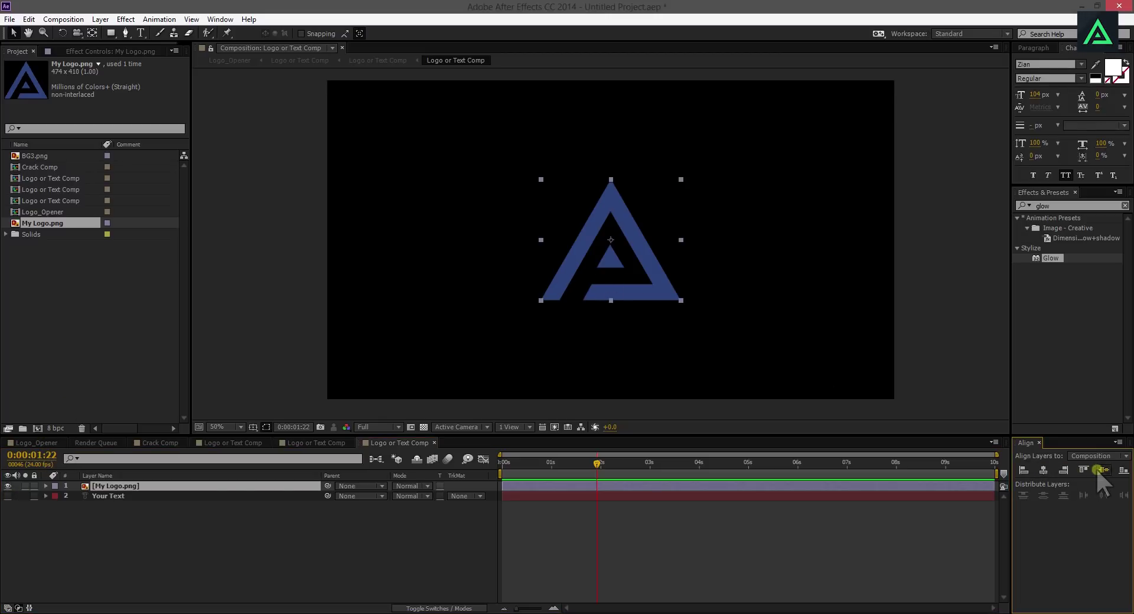
- Check the logo in Logo_Opener, then close everything in the timeline except Logo_Opener and the middle-level Logo or Text Comp
{"action": "left_click", "coordinate": [25, 444]}
{"action": "scroll", "coordinate": [641, 273], "scroll_direction": "up", "scroll_amount": 2}
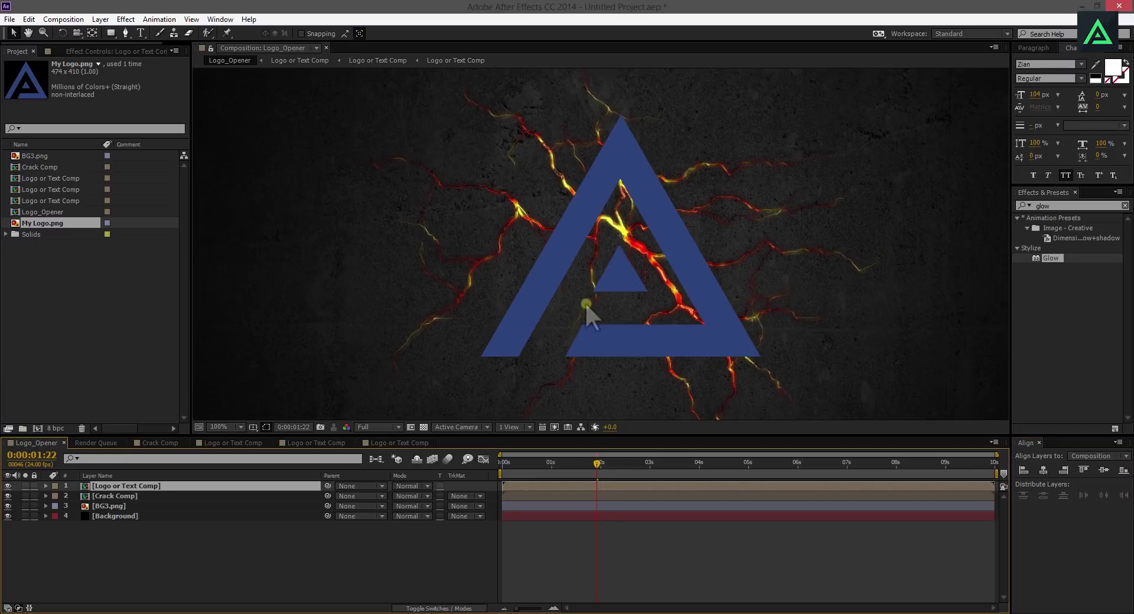
{"action": "left_click", "coordinate": [95, 444]}
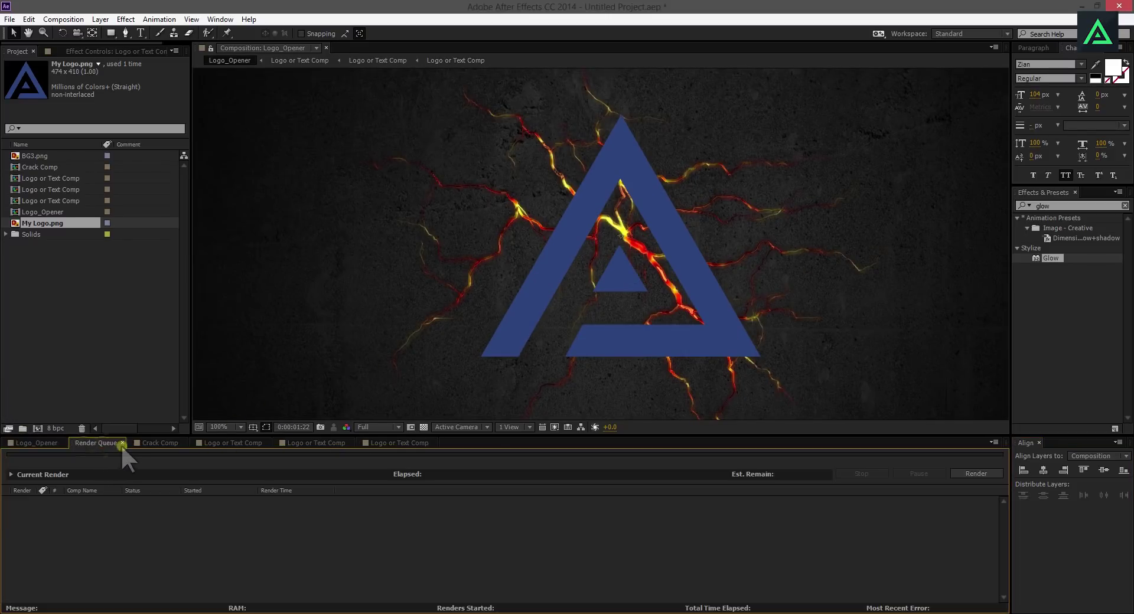
{"action": "left_click", "coordinate": [120, 442]}
{"action": "left_click", "coordinate": [124, 443]}
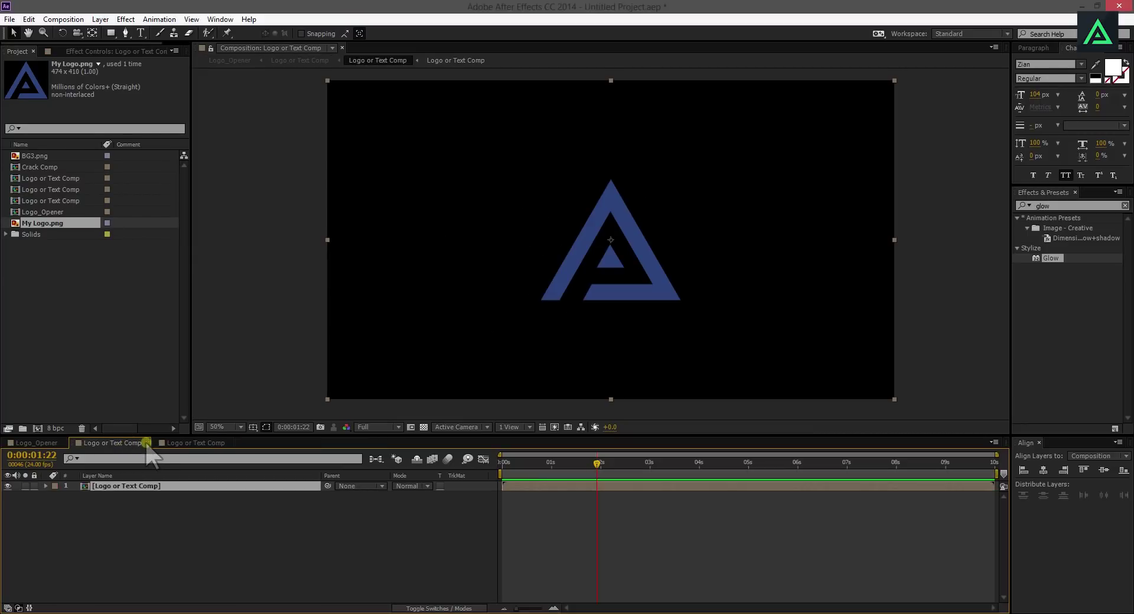
{"action": "left_click", "coordinate": [184, 443]}
{"action": "left_click", "coordinate": [230, 443]}
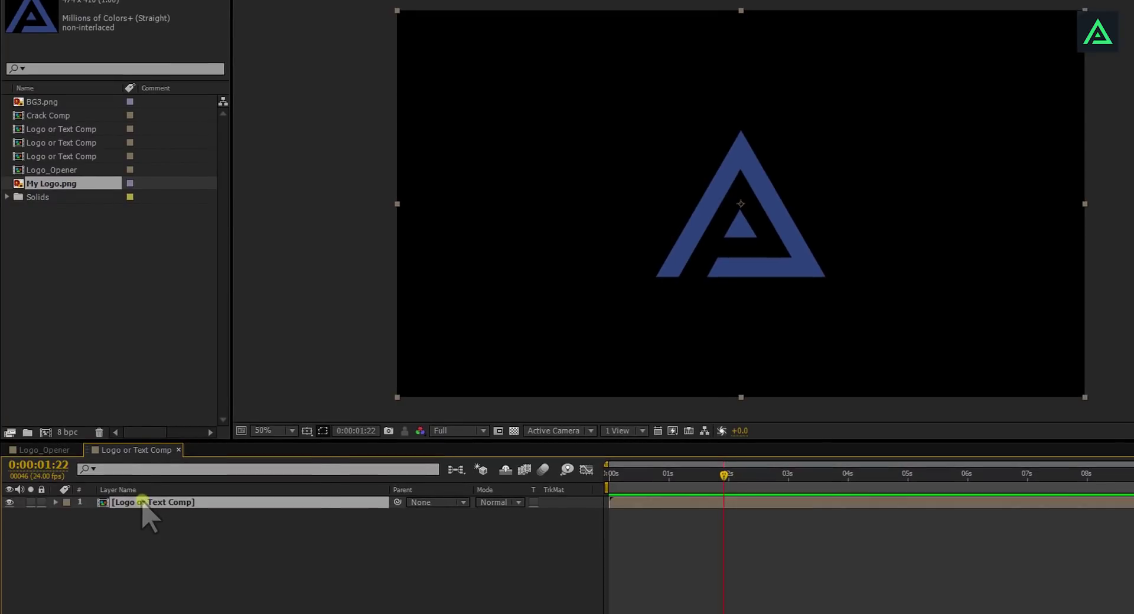
- Add a Stroke layer style to the nested Logo or Text Comp layer and set its color to white
{"action": "right_click", "coordinate": [143, 513]}
{"action": "mouse_move", "coordinate": [278, 120]}
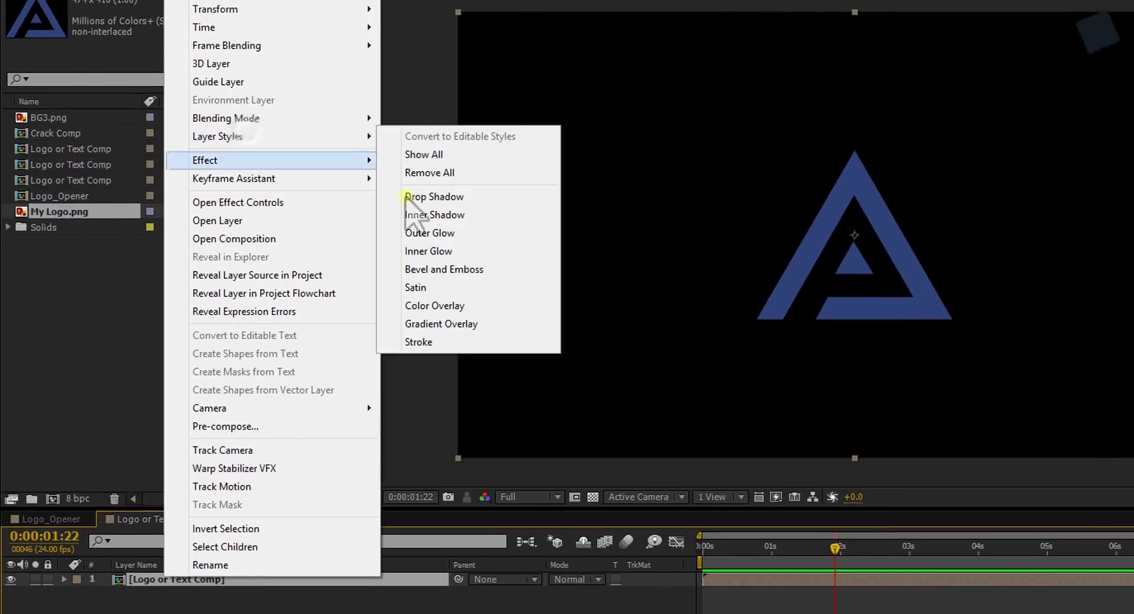
{"action": "left_click", "coordinate": [434, 342]}
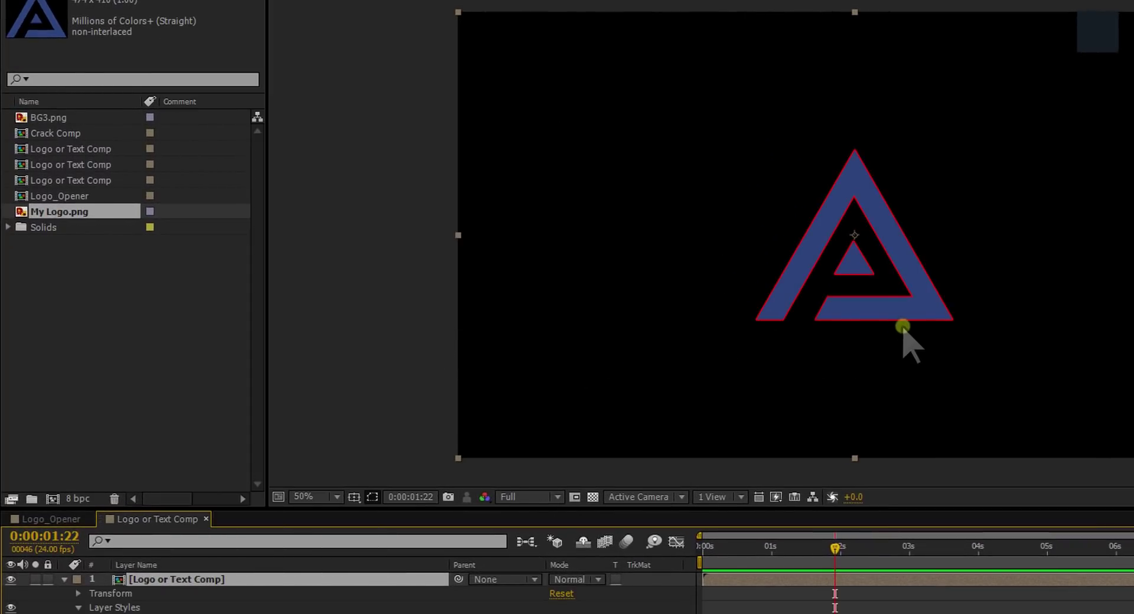
{"action": "scroll", "coordinate": [902, 327], "scroll_direction": "up", "scroll_amount": 1}
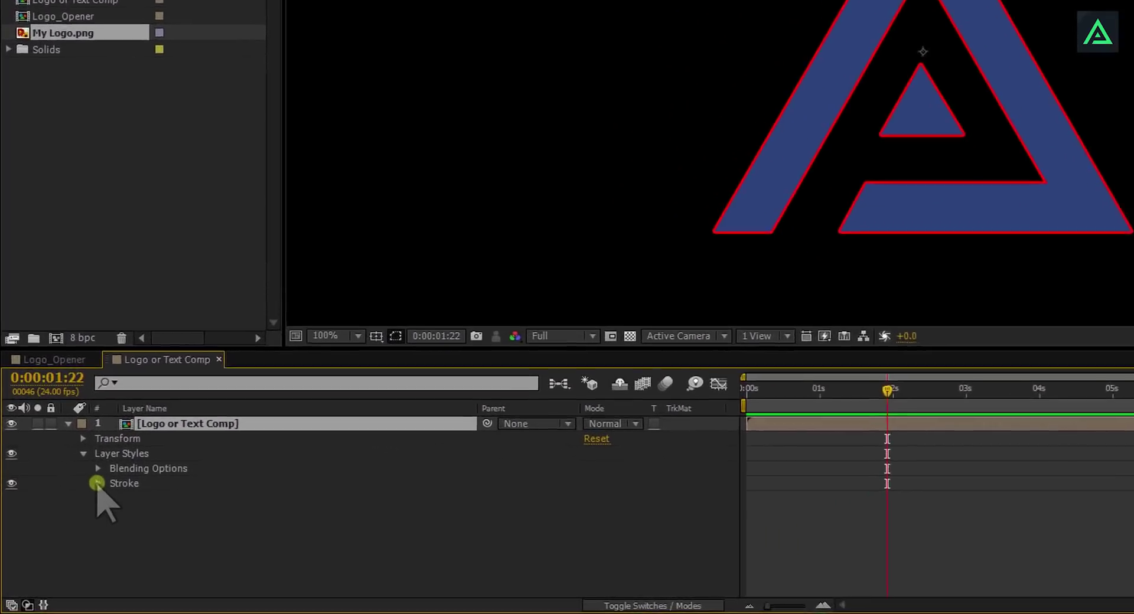
{"action": "left_click", "coordinate": [69, 522]}
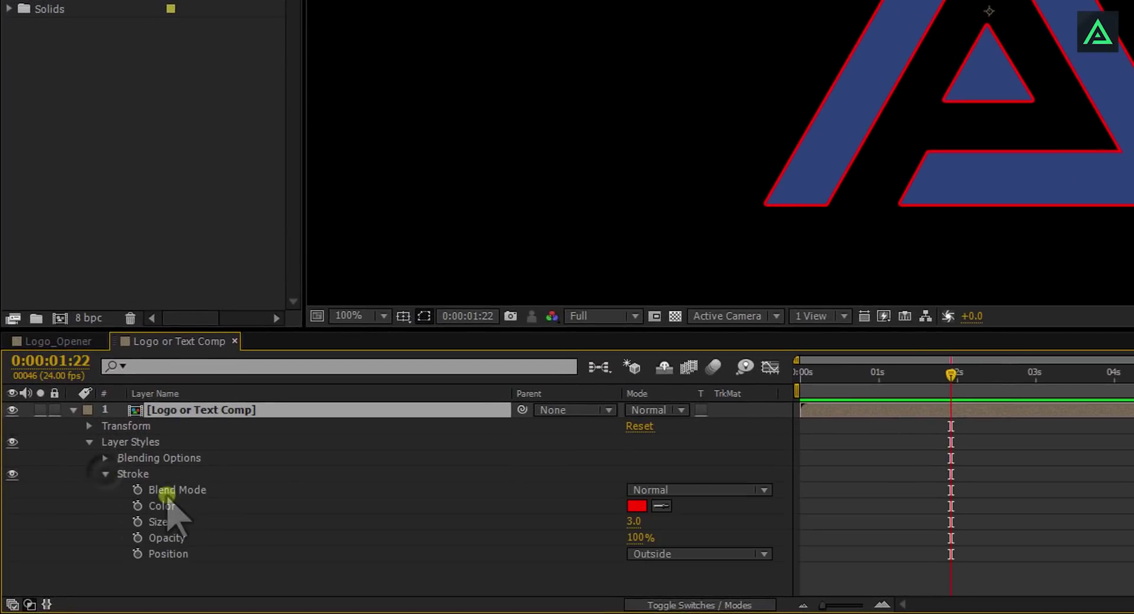
{"action": "left_click", "coordinate": [637, 506]}
{"action": "left_click", "coordinate": [1109, 191]}
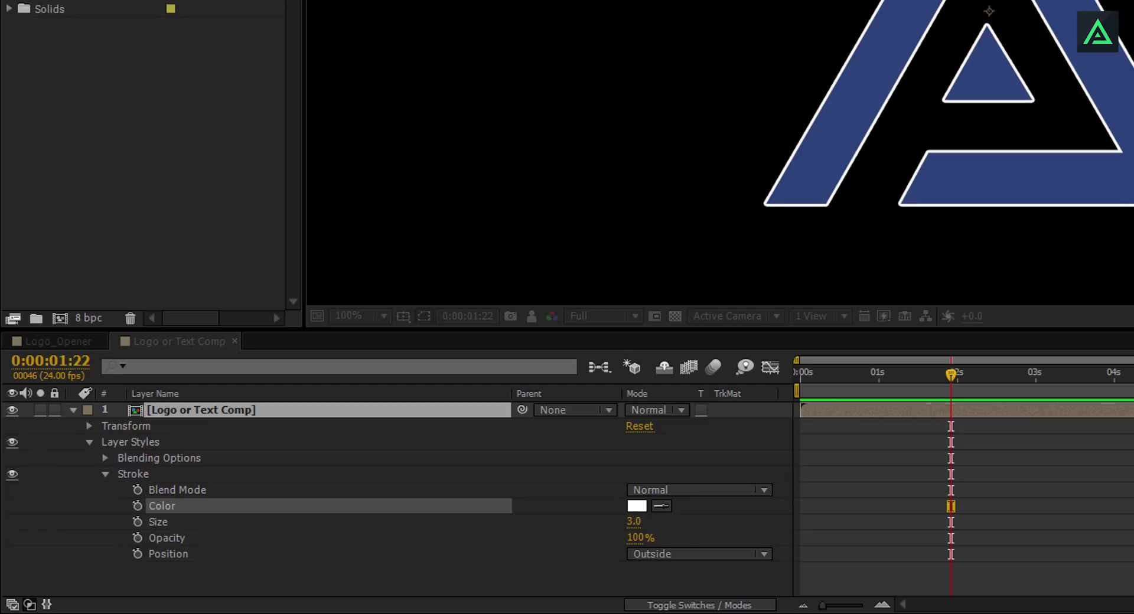
- Set the logo stroke's Size to 5 and its Opacity to 30%
{"action": "left_click", "coordinate": [634, 521]}
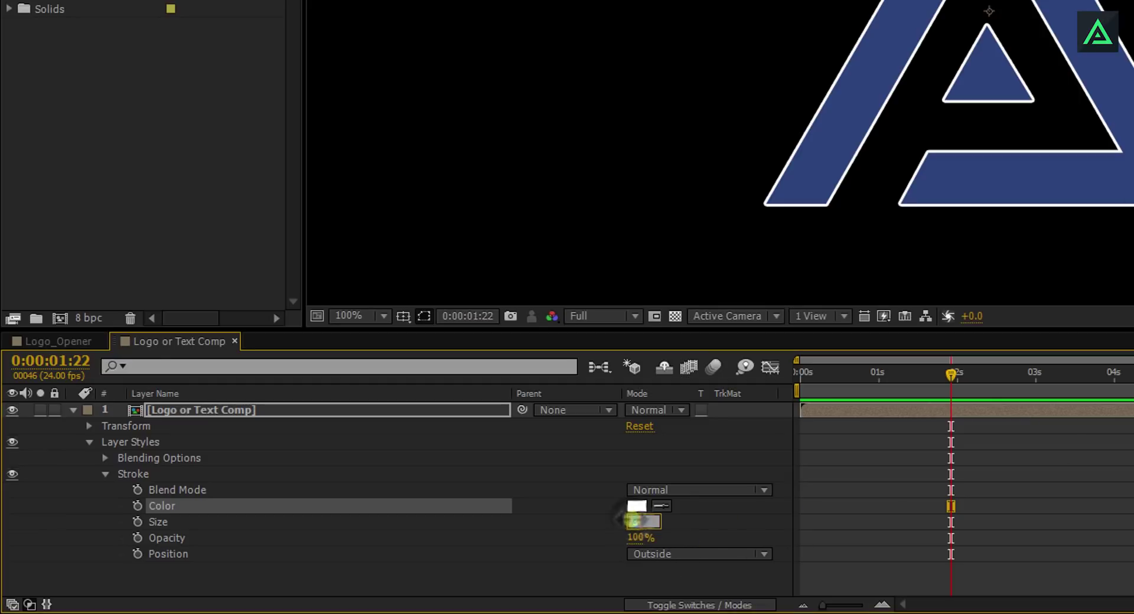
{"action": "type", "text": "5"}
{"action": "key", "text": "Return"}
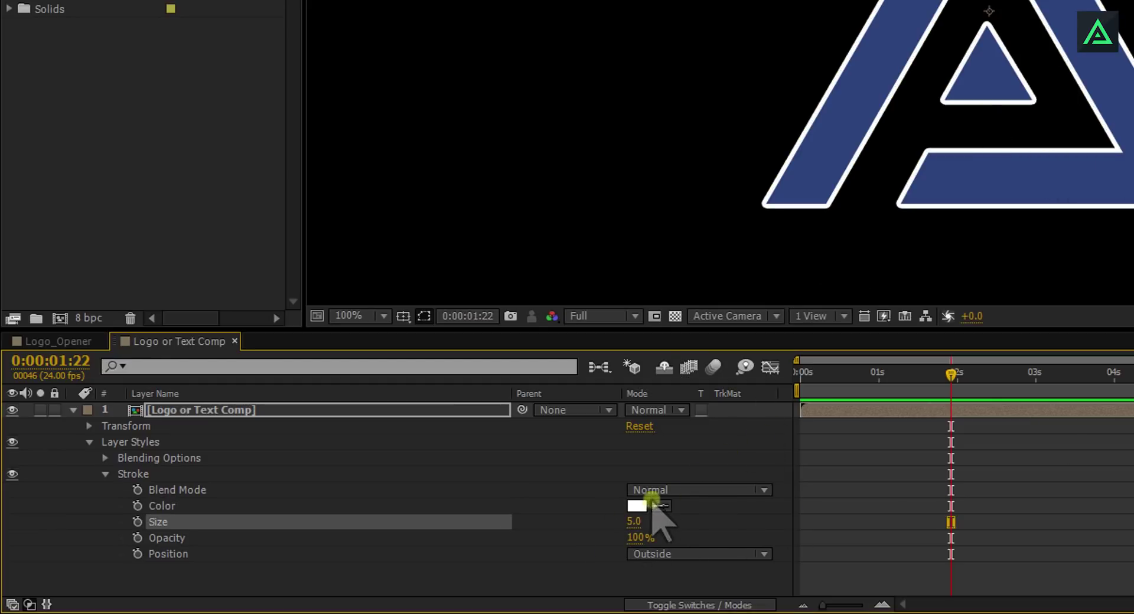
{"action": "left_click", "coordinate": [641, 538]}
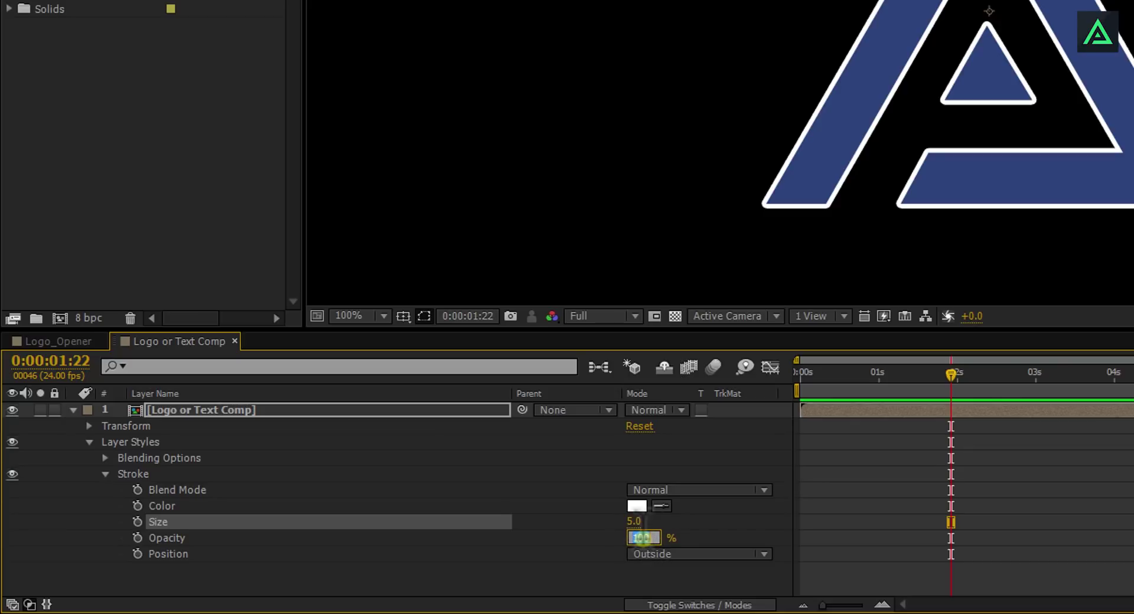
{"action": "key", "text": "Return"}
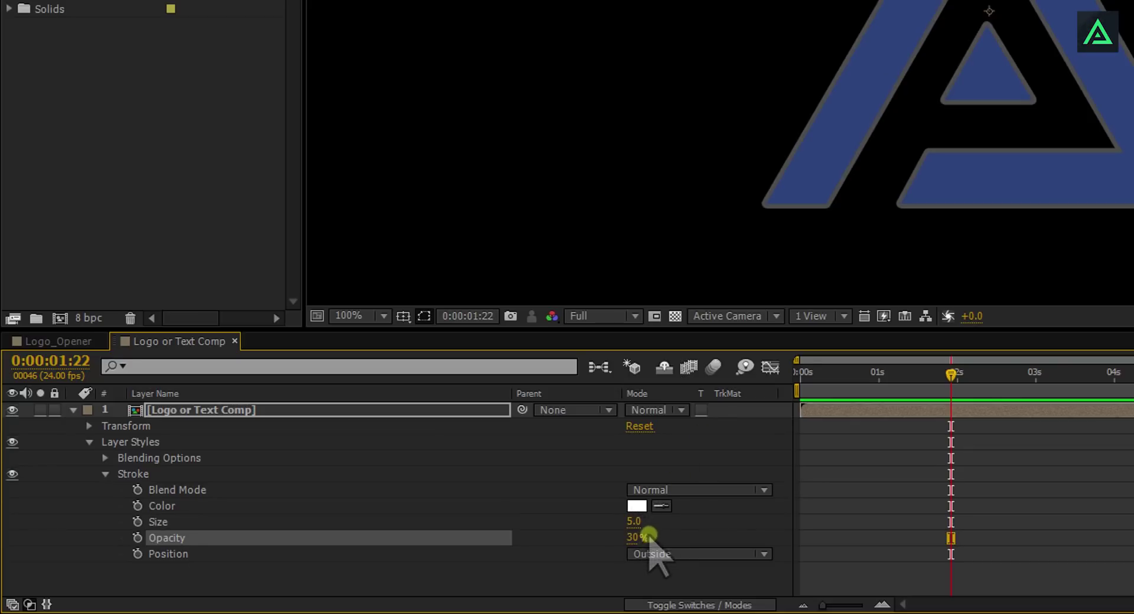
- Set the Fill Opacity in the nested Logo or Text Comp layer's advanced blending options to 0%
{"action": "left_click", "coordinate": [104, 458]}
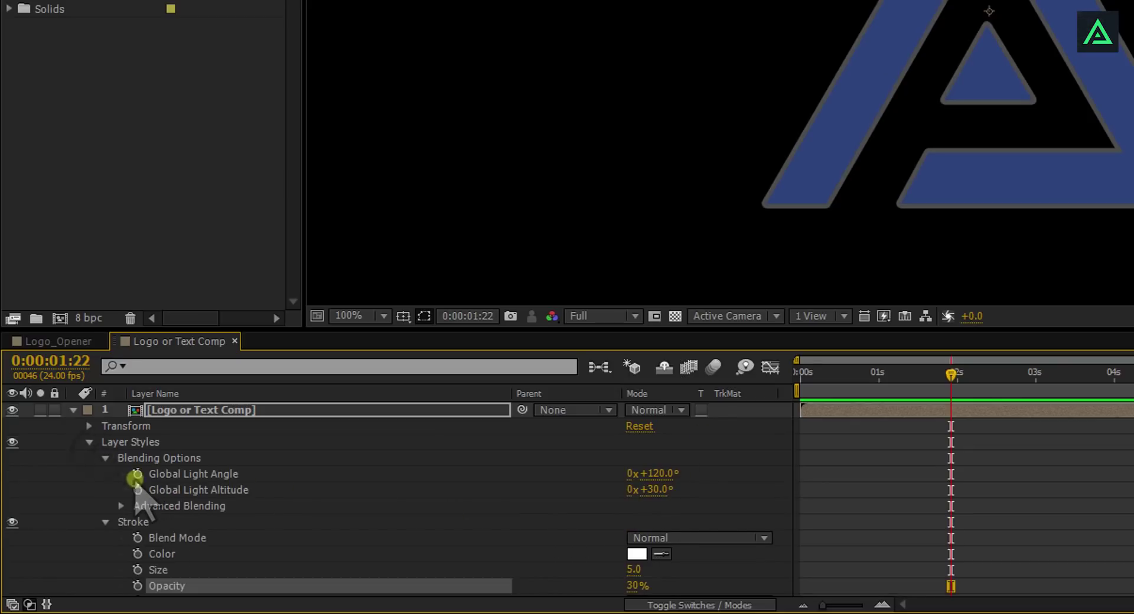
{"action": "left_click", "coordinate": [122, 506]}
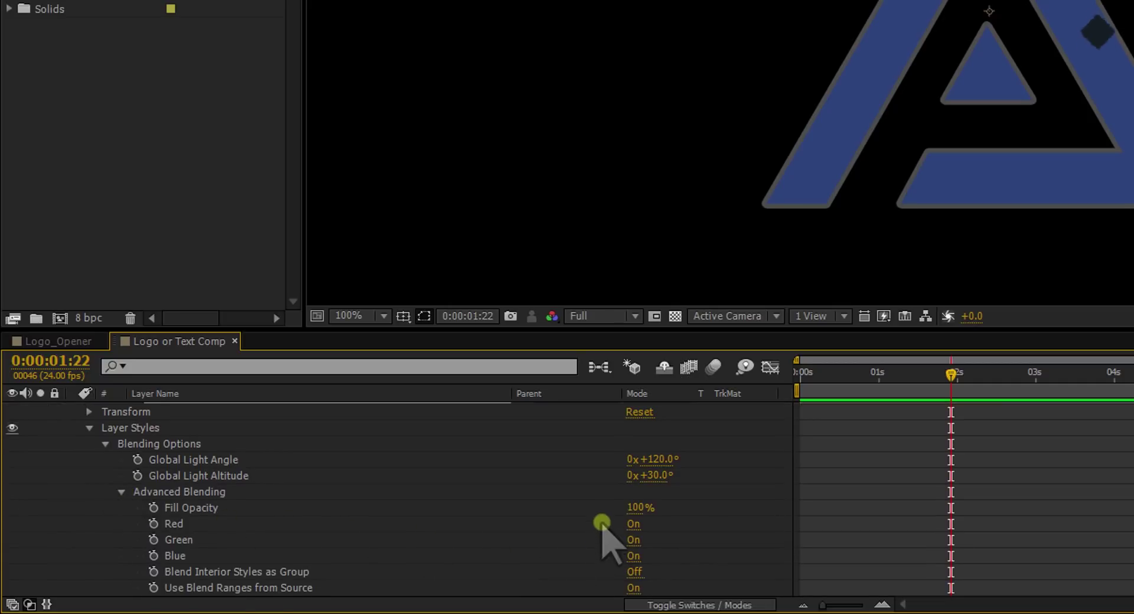
{"action": "left_click_drag", "start_coordinate": [637, 507], "coordinate": [367, 503]}
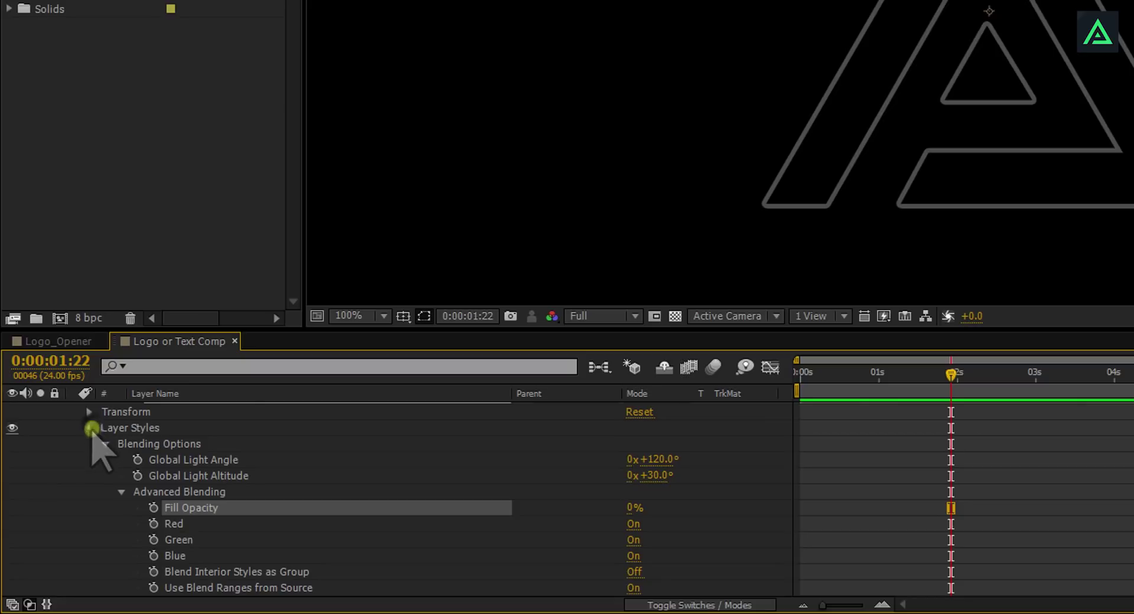
{"action": "left_click", "coordinate": [90, 426]}
- Add a Bevel and Emboss layer style to the Logo or Text Comp layer and set its Style to Pillow Emboss
{"action": "right_click", "coordinate": [193, 409]}
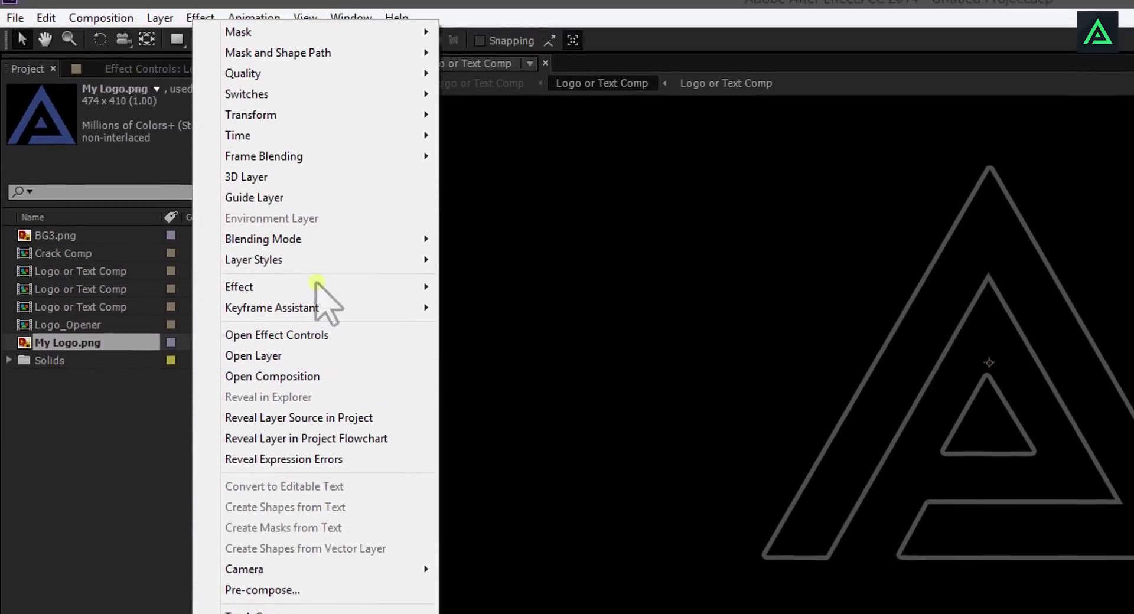
{"action": "mouse_move", "coordinate": [421, 0]}
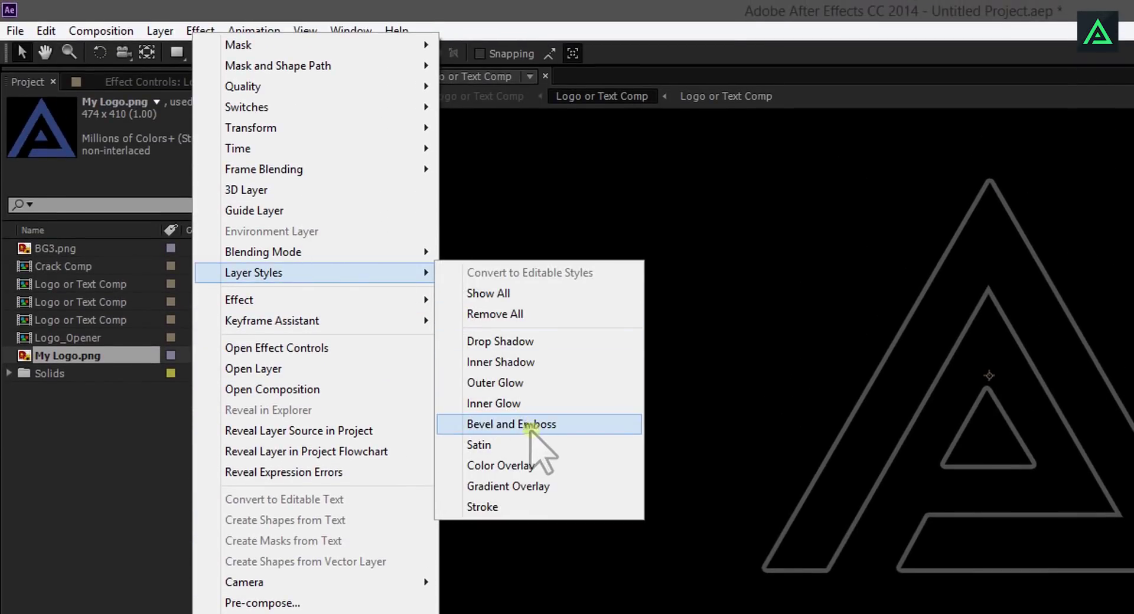
{"action": "left_click", "coordinate": [535, 424]}
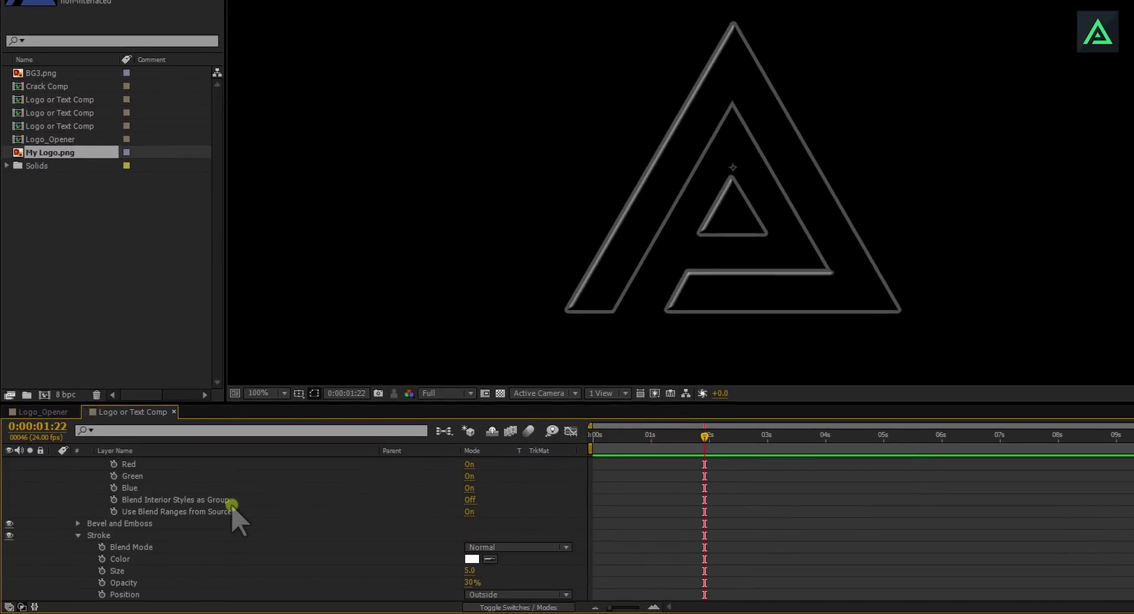
{"action": "scroll", "coordinate": [252, 518], "scroll_direction": "up", "scroll_amount": 4}
{"action": "scroll", "coordinate": [236, 523], "scroll_direction": "down", "scroll_amount": 4}
{"action": "left_click", "coordinate": [77, 535]}
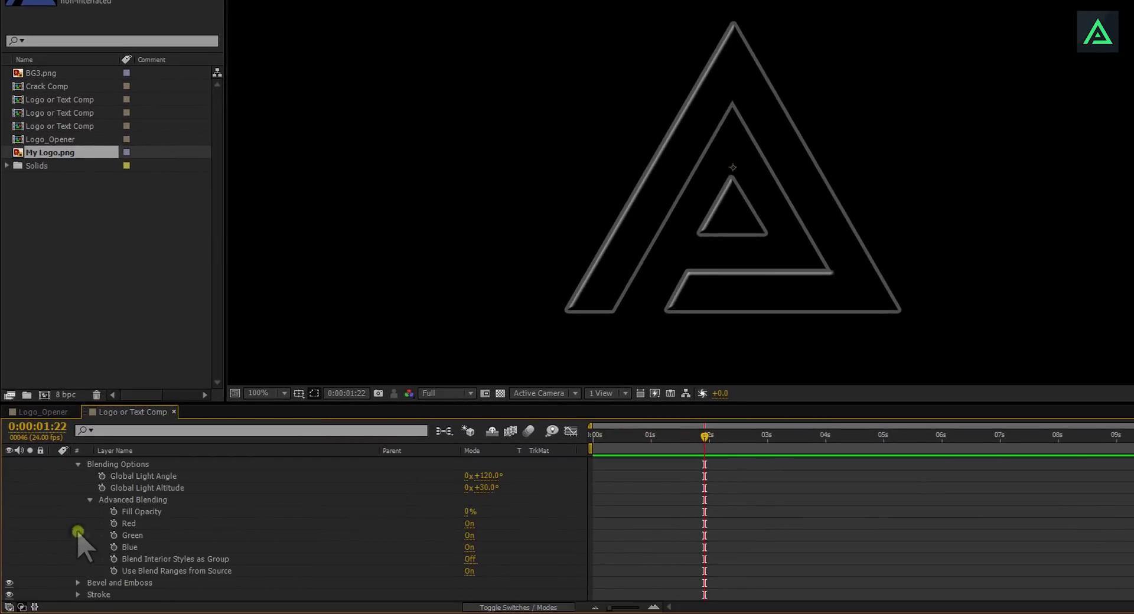
{"action": "left_click", "coordinate": [78, 583]}
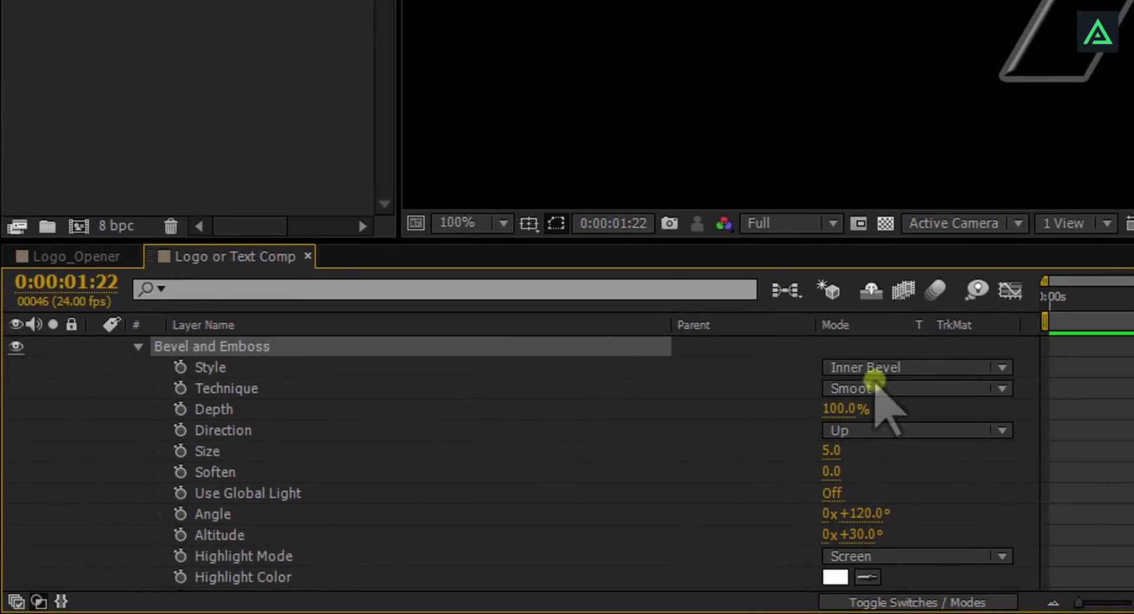
{"action": "left_click", "coordinate": [865, 368]}
{"action": "left_click", "coordinate": [901, 473]}
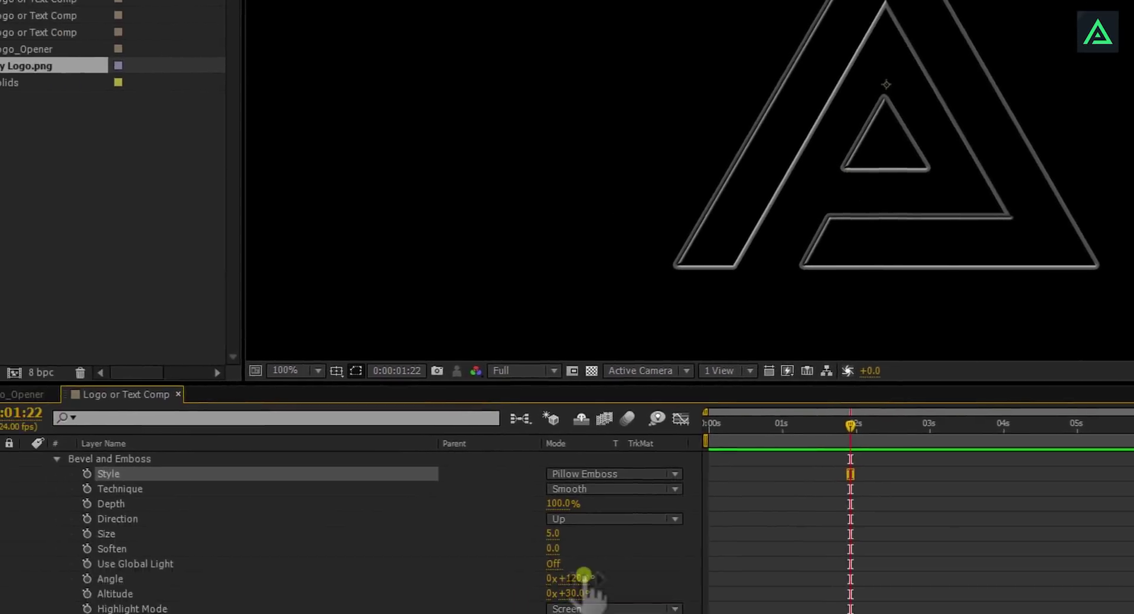
- Set the bevel's Highlight Opacity and Shadow Opacity to 100%, and check the logo up close in Logo_Opener
{"action": "scroll", "coordinate": [660, 533], "scroll_direction": "down", "scroll_amount": 5}
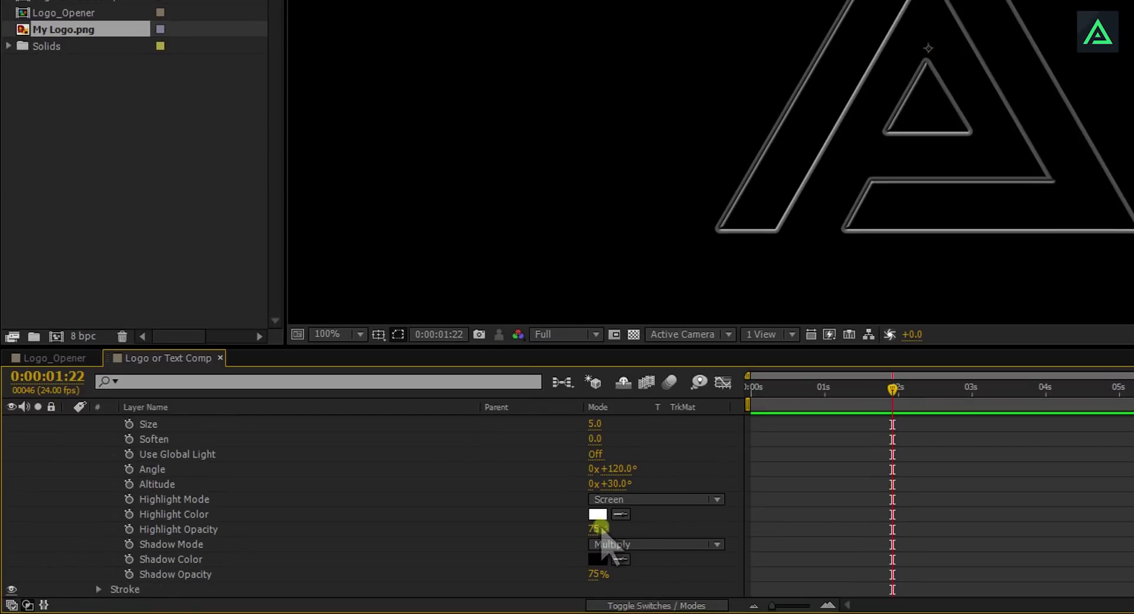
{"action": "left_click_drag", "start_coordinate": [599, 529], "coordinate": [679, 519]}
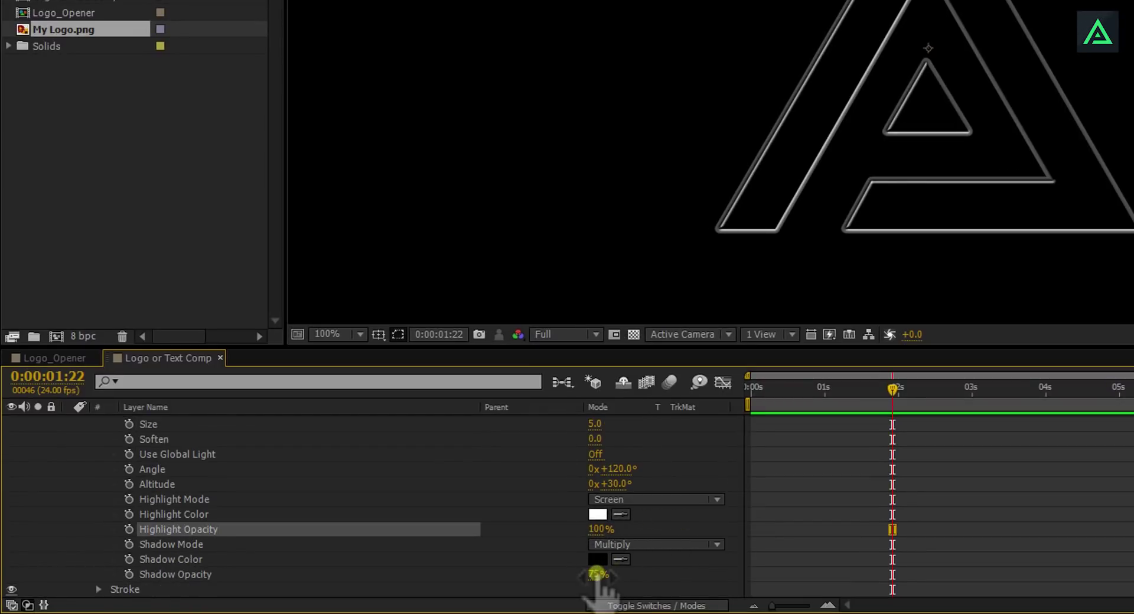
{"action": "left_click_drag", "start_coordinate": [598, 574], "coordinate": [658, 560]}
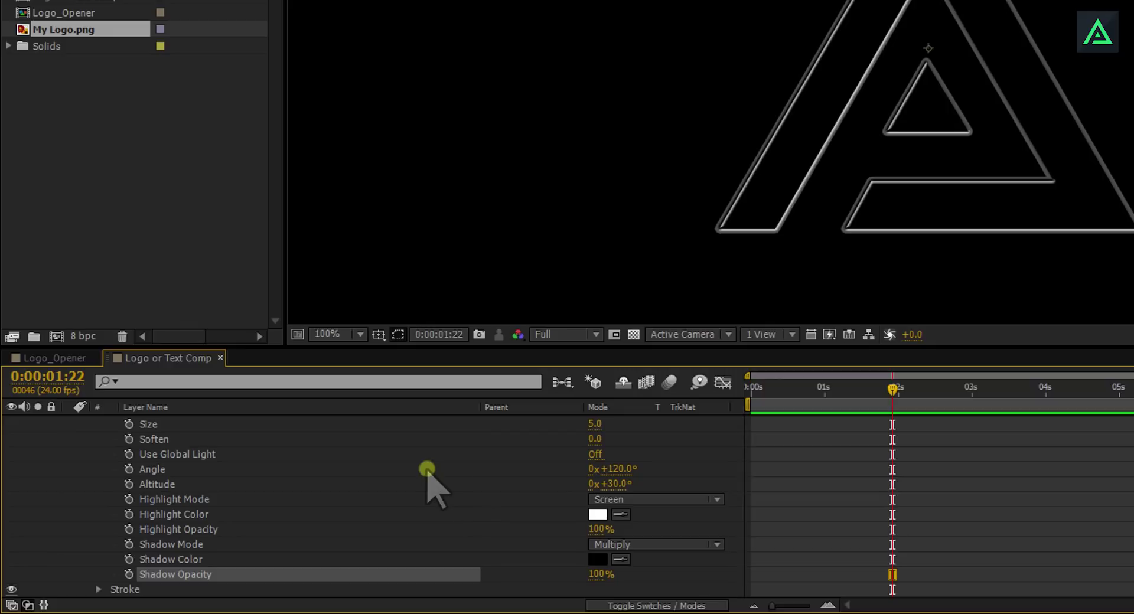
{"action": "scroll", "coordinate": [189, 472], "scroll_direction": "up", "scroll_amount": 6}
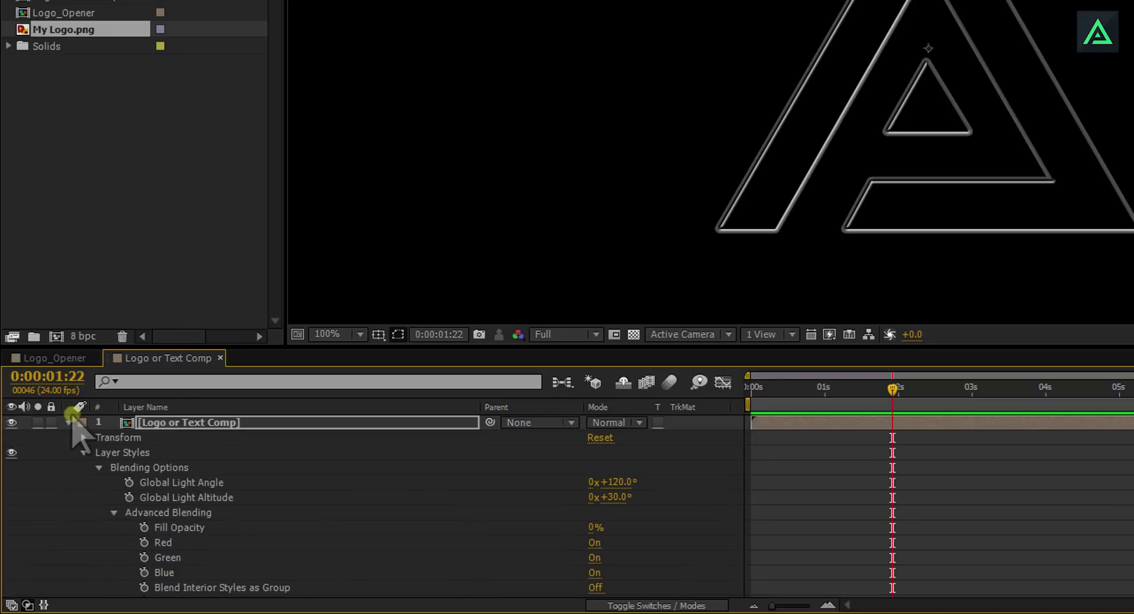
{"action": "left_click", "coordinate": [69, 423]}
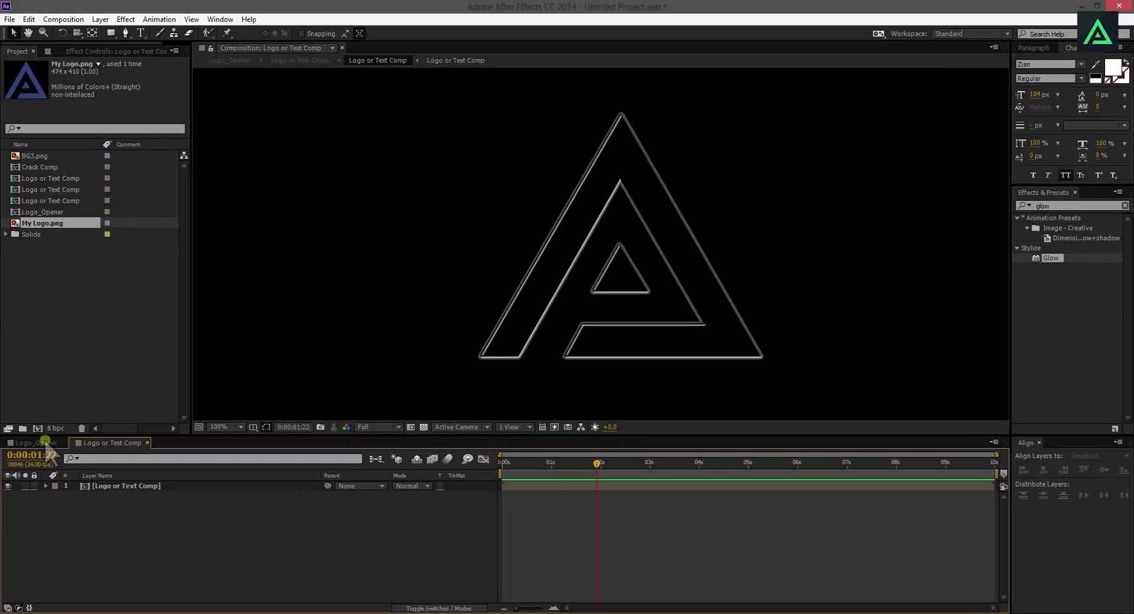
{"action": "left_click", "coordinate": [54, 359]}
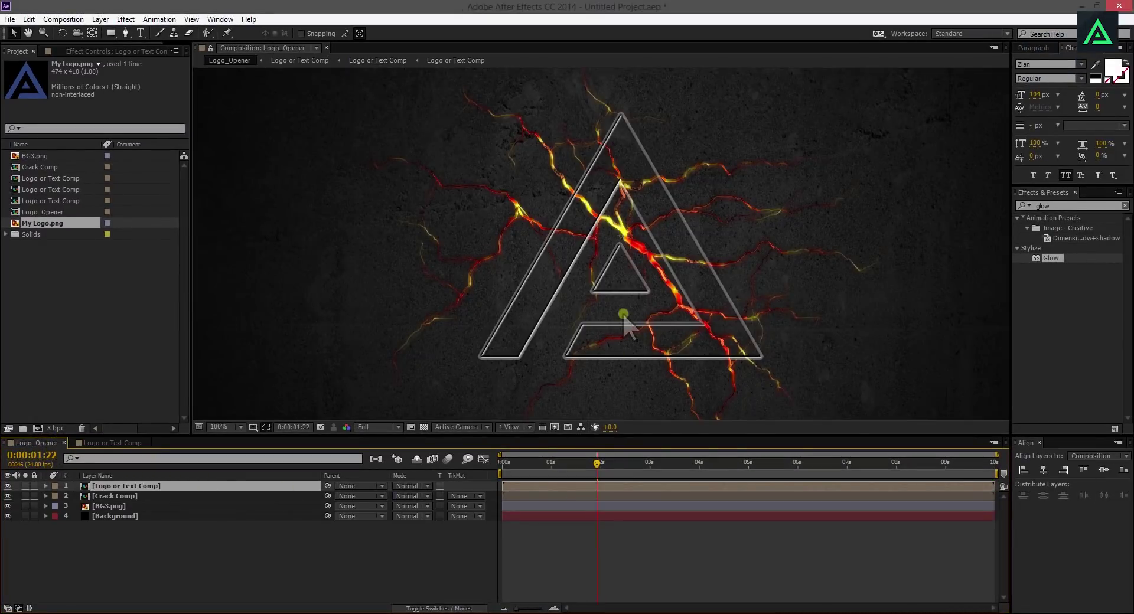
{"action": "scroll", "coordinate": [622, 312], "scroll_direction": "up", "scroll_amount": 2}
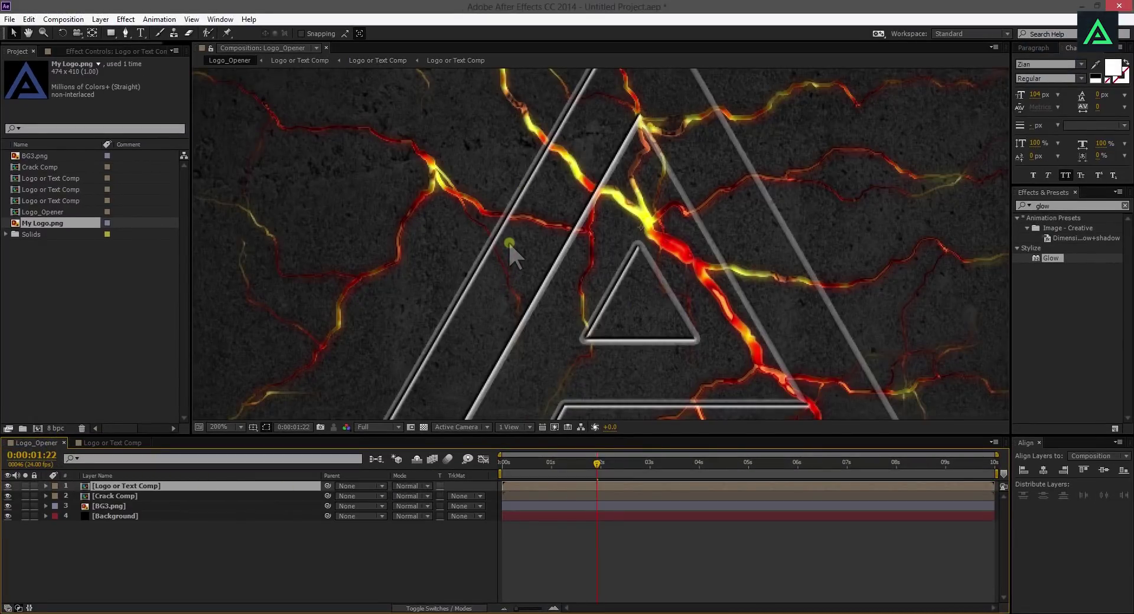
{"action": "scroll", "coordinate": [508, 244], "scroll_direction": "down", "scroll_amount": 2}
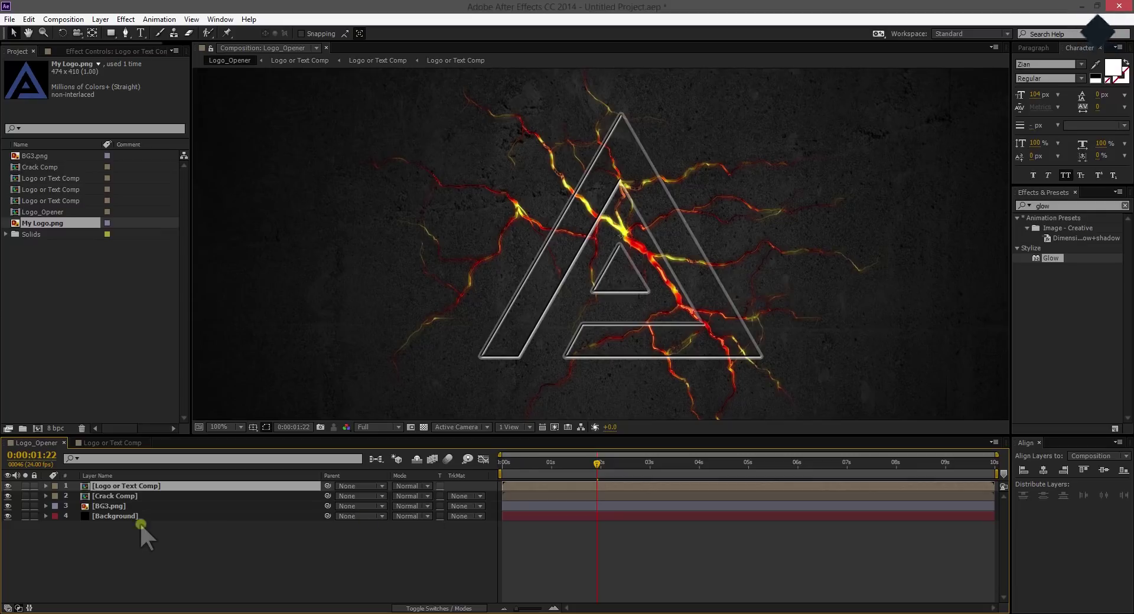
- In the innermost Logo or Text Comp, hide My Logo.png, show Your Text and replace its text with OR ANY TEXT
{"action": "double_click", "coordinate": [111, 486]}
{"action": "double_click", "coordinate": [111, 486]}
{"action": "double_click", "coordinate": [111, 486]}
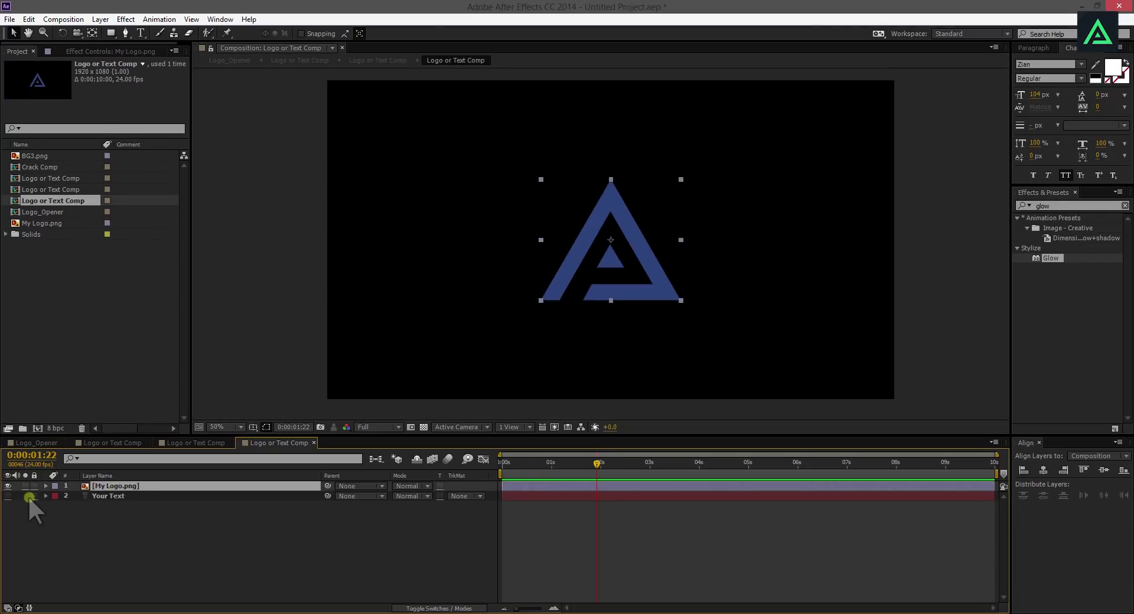
{"action": "left_click", "coordinate": [8, 486]}
{"action": "left_click", "coordinate": [104, 497]}
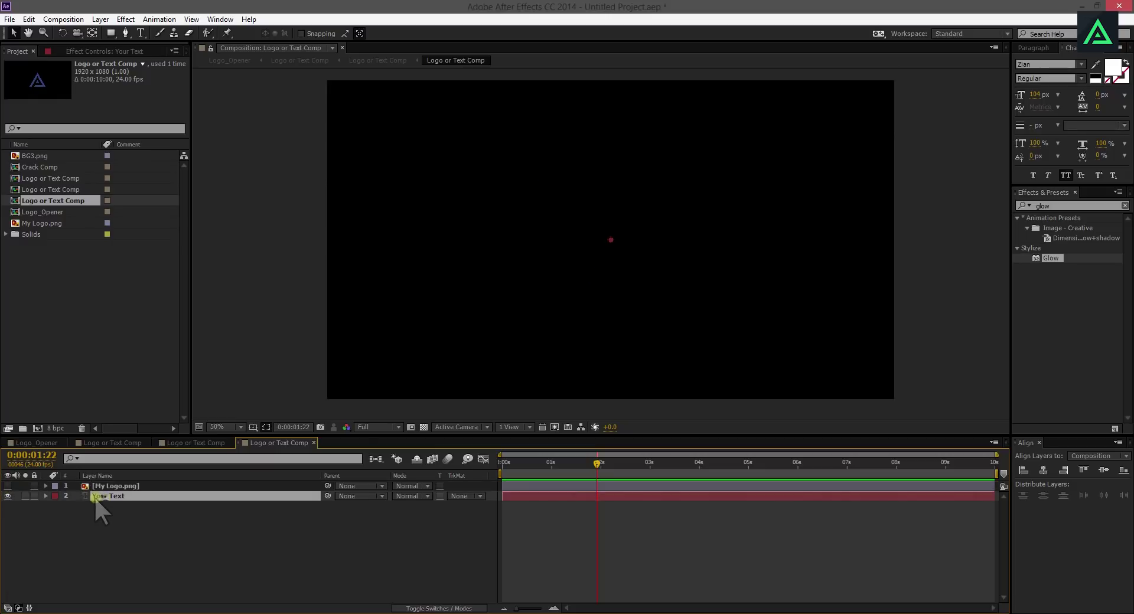
{"action": "double_click", "coordinate": [85, 495]}
{"action": "type", "text": "OR ANY TEXT"}
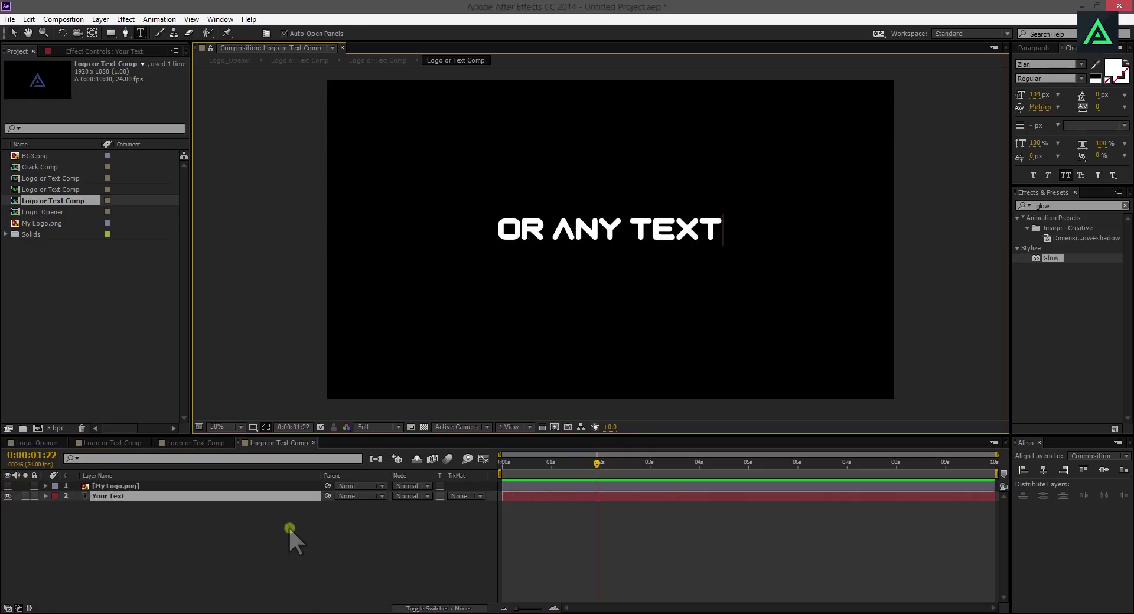
{"action": "left_click", "coordinate": [289, 525]}
{"action": "left_click", "coordinate": [35, 443]}
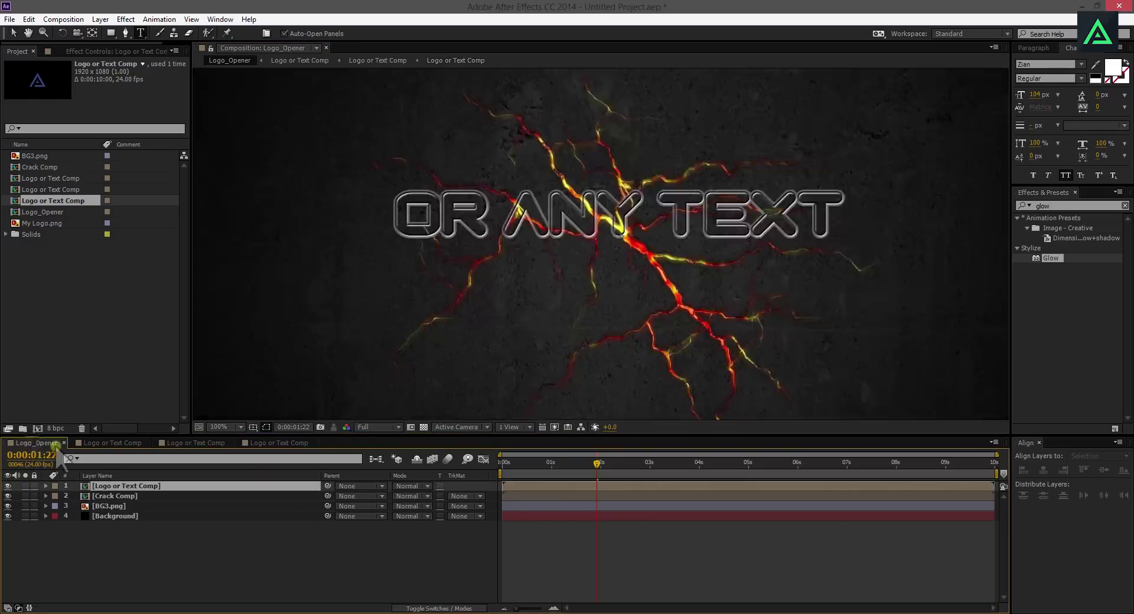
{"action": "key", "text": "v"}
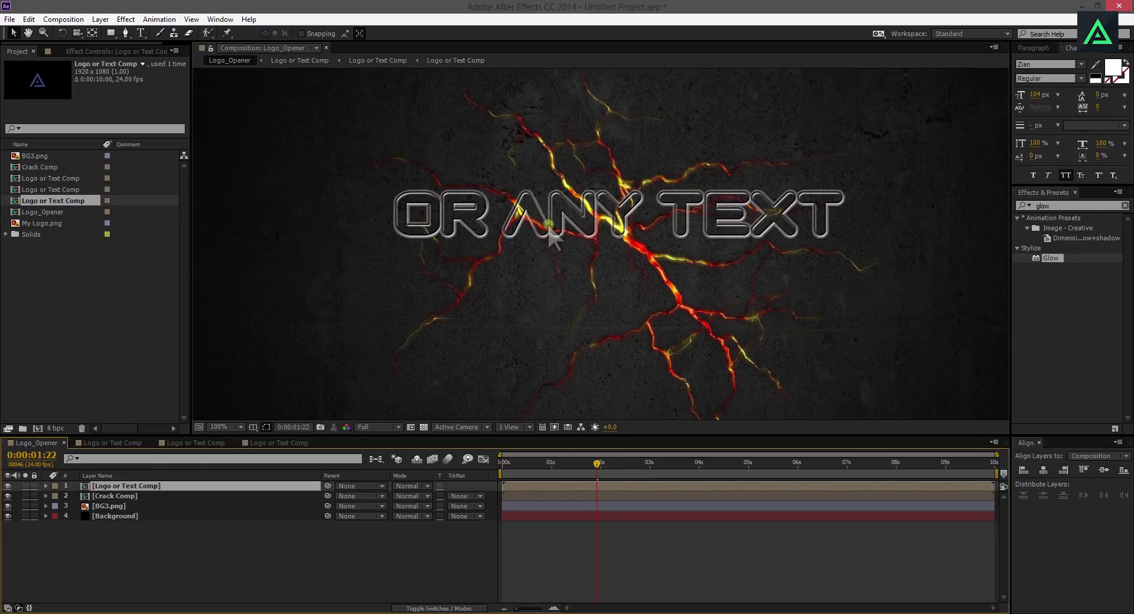
- Show My Logo.png again in the innermost composition, move it slightly up and move the text below the logo
{"action": "left_click", "coordinate": [117, 443]}
{"action": "left_click", "coordinate": [190, 443]}
{"action": "left_click", "coordinate": [260, 443]}
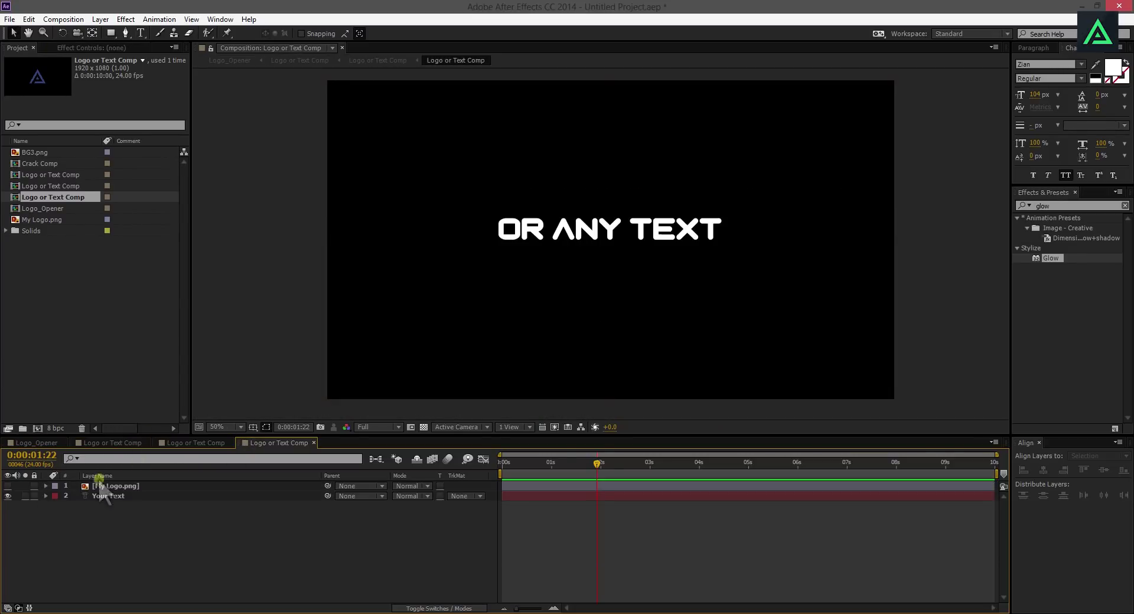
{"action": "left_click", "coordinate": [8, 486]}
{"action": "left_click", "coordinate": [113, 486]}
{"action": "left_click_drag", "start_coordinate": [621, 277], "coordinate": [620, 259]}
{"action": "left_click", "coordinate": [123, 496]}
{"action": "left_click_drag", "start_coordinate": [677, 220], "coordinate": [676, 311]}
- Check how the logo and text together look over the cracks in Logo_Opener
{"action": "left_click", "coordinate": [36, 443]}
{"action": "left_click", "coordinate": [559, 275]}
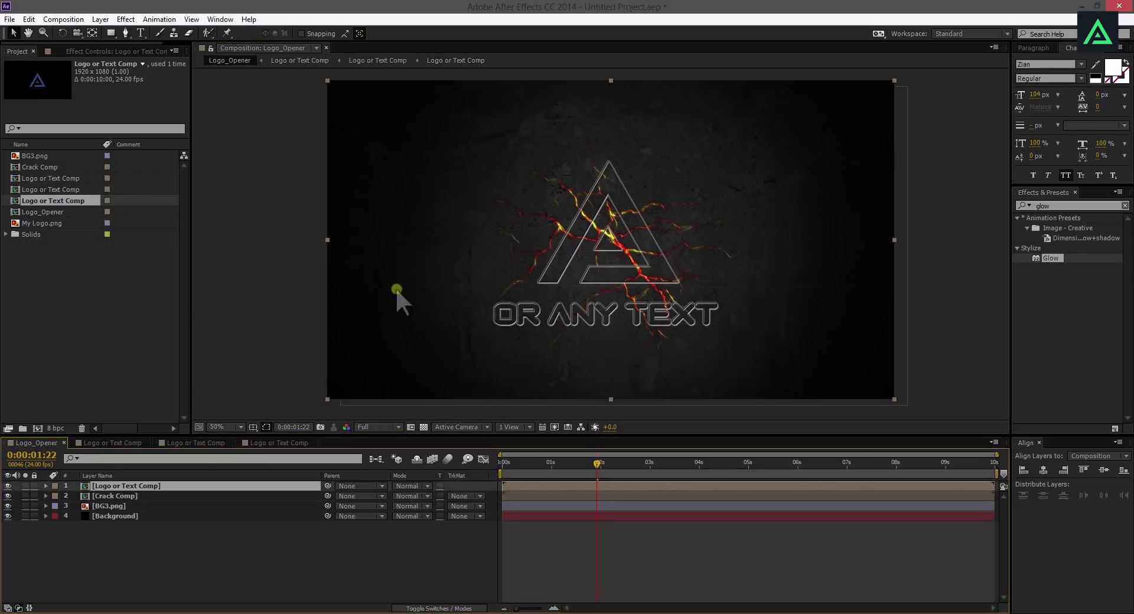
{"action": "left_click", "coordinate": [928, 318]}
{"action": "left_click", "coordinate": [903, 305]}
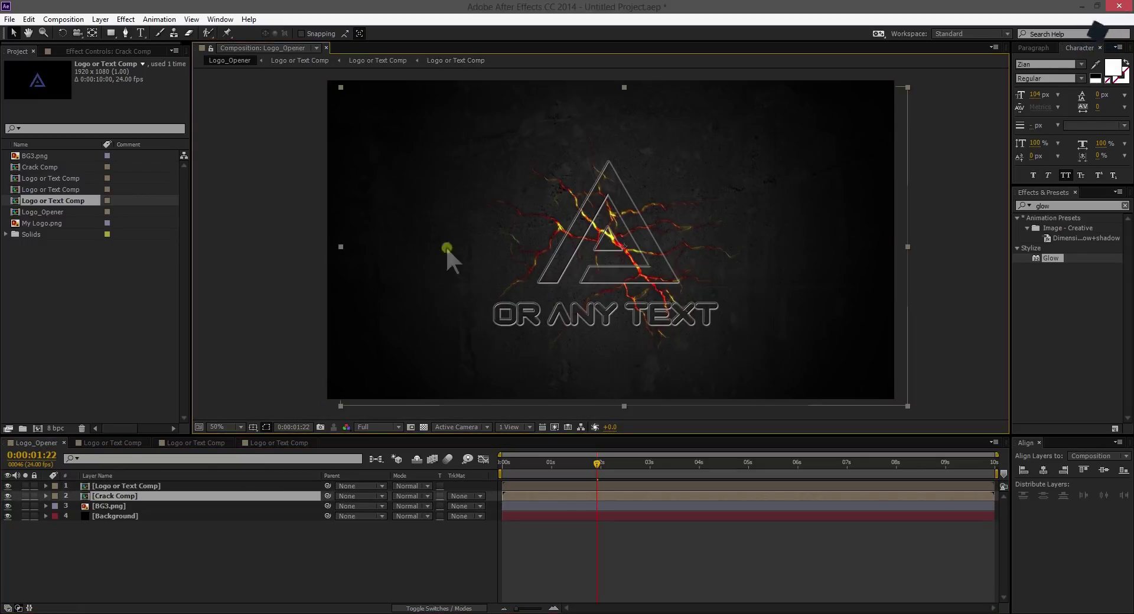
{"action": "left_click", "coordinate": [210, 528]}
- Hide the Your Text layer in the innermost composition and return My Logo.png to the center of the frame
{"action": "left_click", "coordinate": [273, 443]}
{"action": "left_click", "coordinate": [8, 496]}
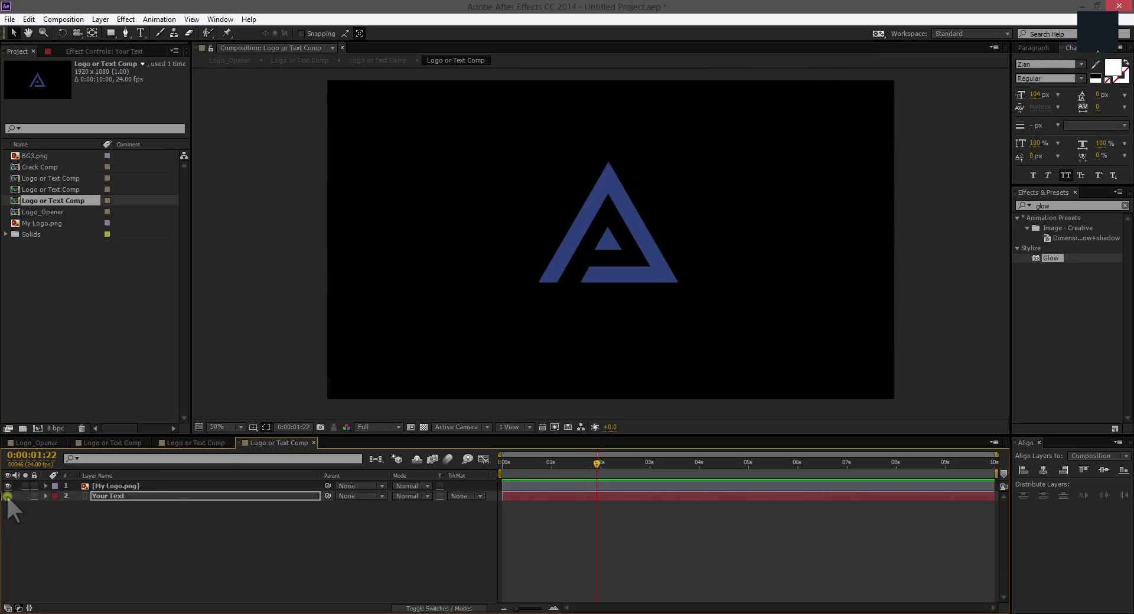
{"action": "left_click", "coordinate": [125, 486]}
{"action": "left_click", "coordinate": [157, 498]}
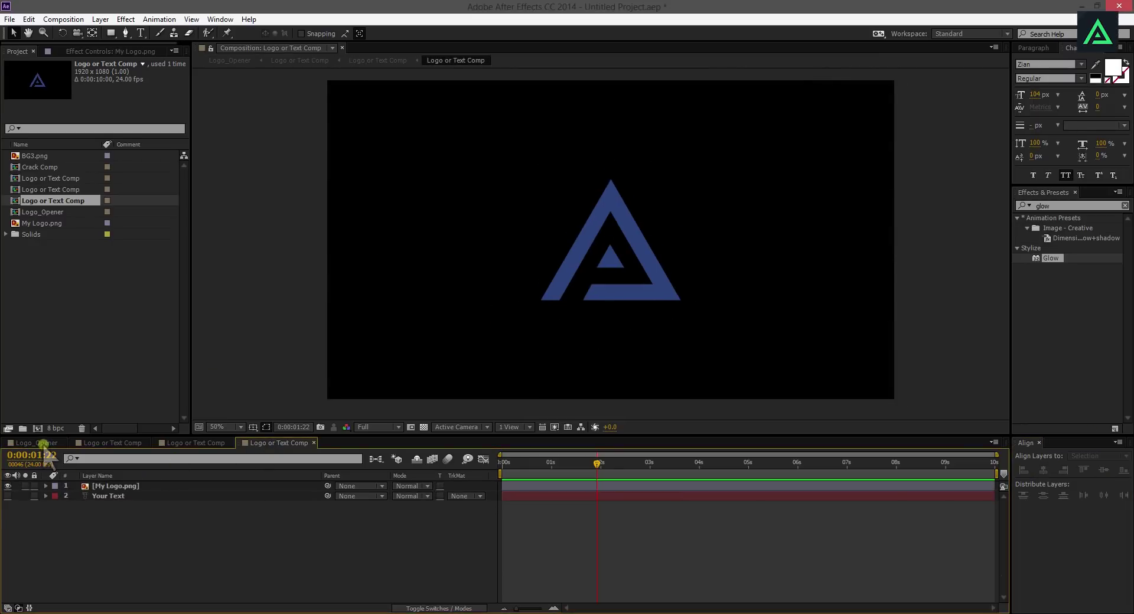
- In Logo_Opener, rename the Logo or Text Comp layer as Shadow
{"action": "left_click", "coordinate": [37, 443]}
{"action": "key", "text": "period"}
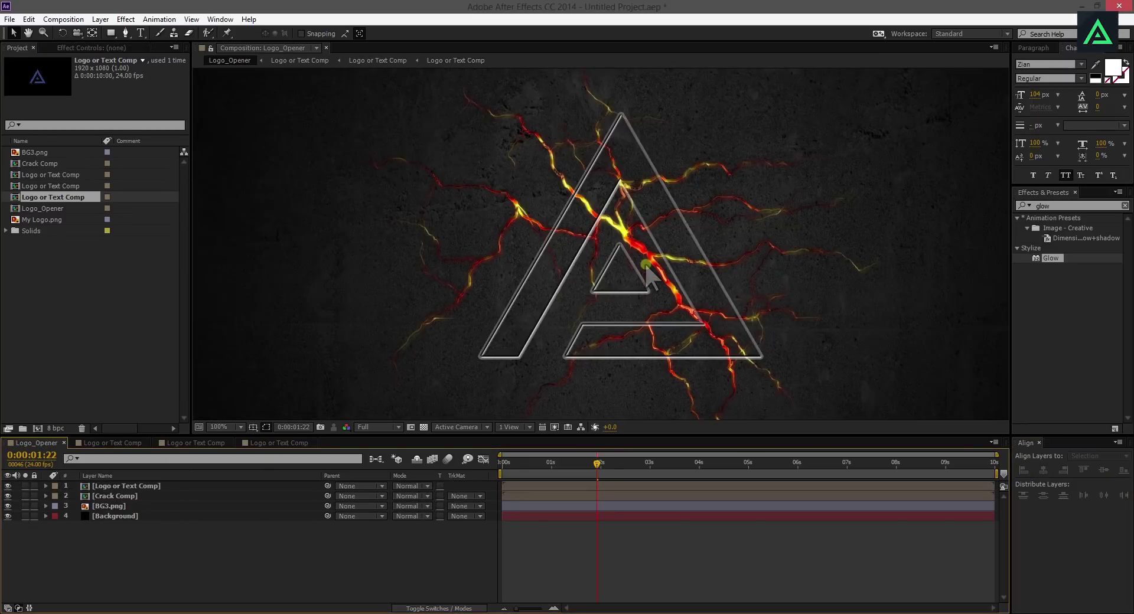
{"action": "left_click", "coordinate": [125, 486]}
{"action": "right_click", "coordinate": [121, 486]}
{"action": "left_click", "coordinate": [145, 477]}
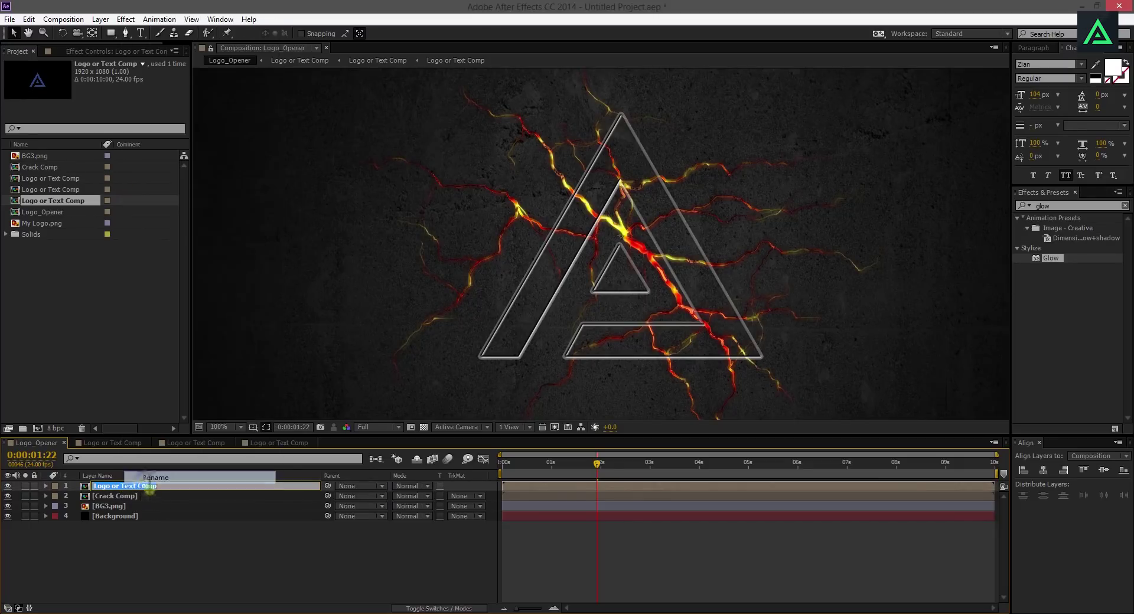
{"action": "type", "text": "Shadow"}
{"action": "key", "text": "Return"}
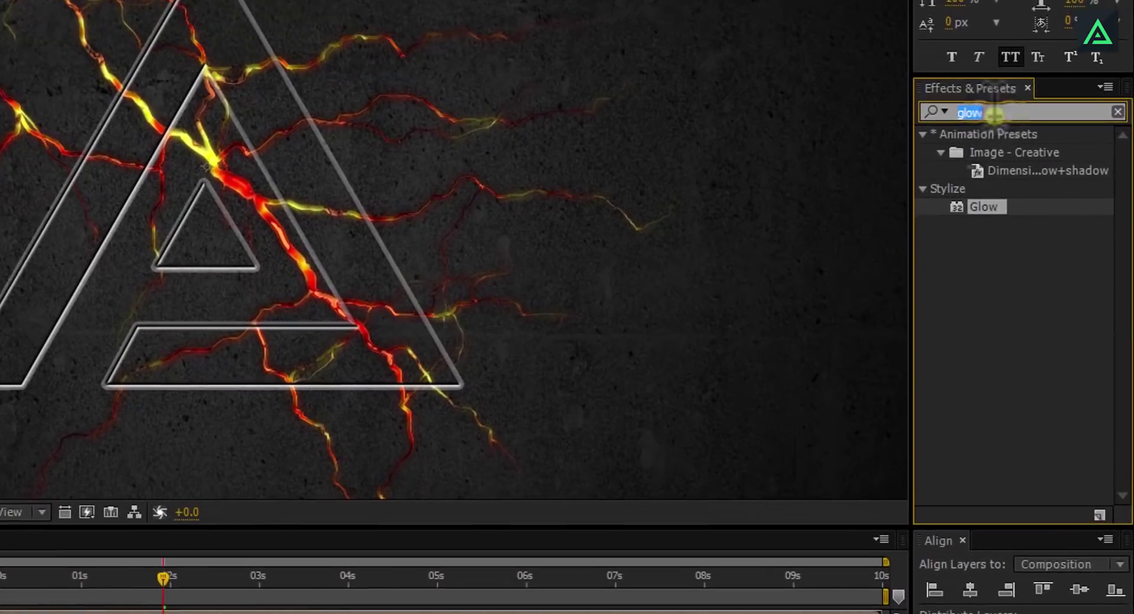
- Find the CC Radial Fast Blur effect and apply it to the Shadow layer
{"action": "left_click", "coordinate": [1057, 205]}
{"action": "key", "text": "BackSpace"}
{"action": "type", "text": "radia"}
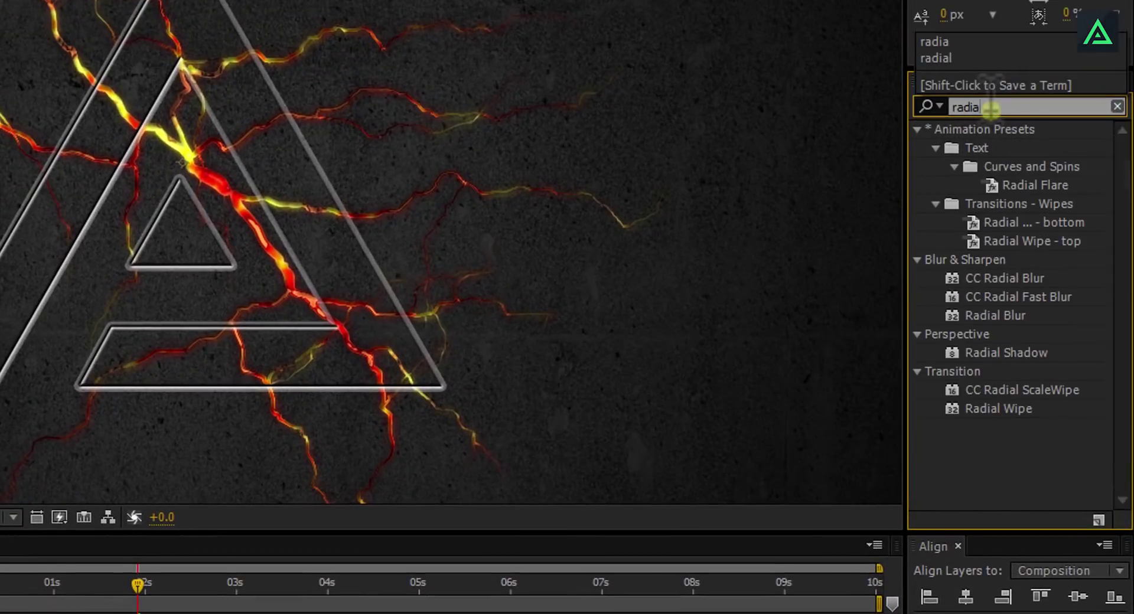
{"action": "left_click", "coordinate": [1012, 297]}
{"action": "left_click_drag", "start_coordinate": [1011, 297], "coordinate": [232, 376]}
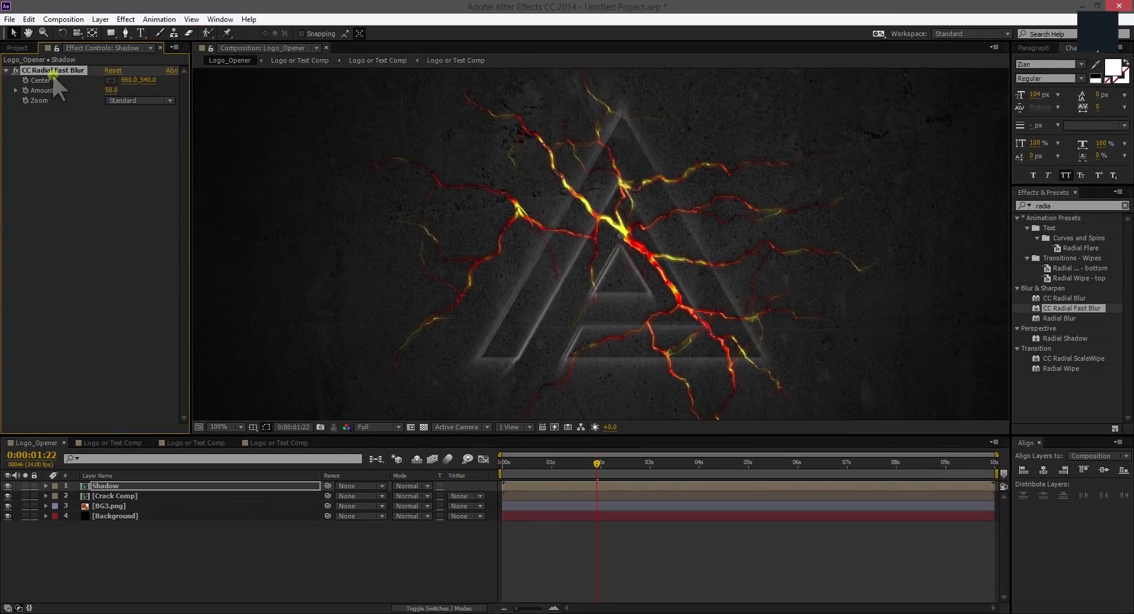
- Duplicate the blurred Shadow layer in Logo_Opener
{"action": "left_click", "coordinate": [117, 485]}
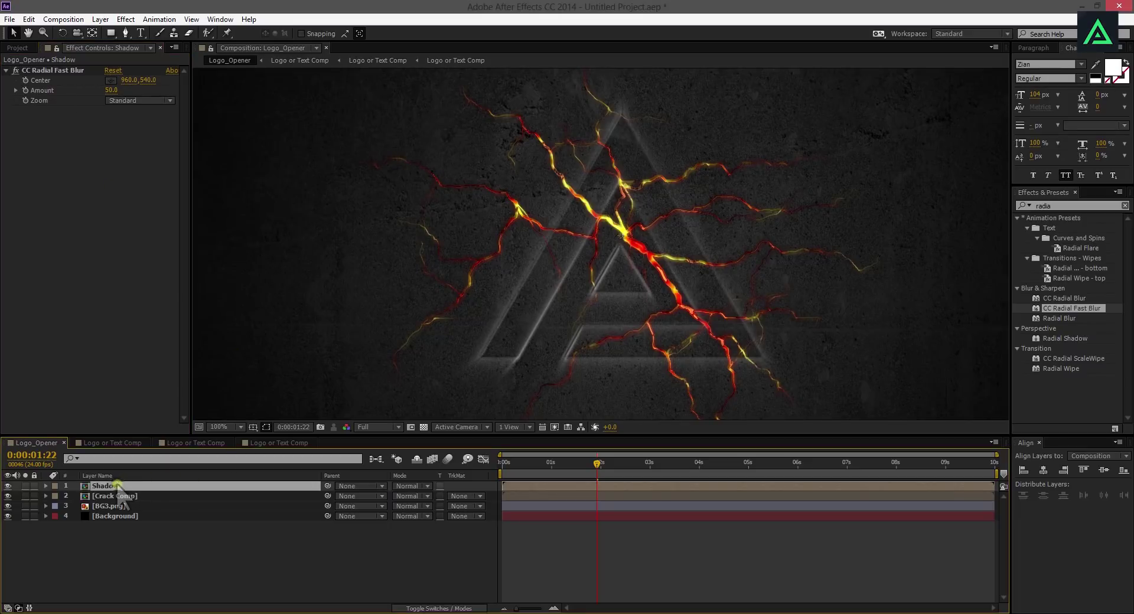
{"action": "left_click", "coordinate": [29, 19]}
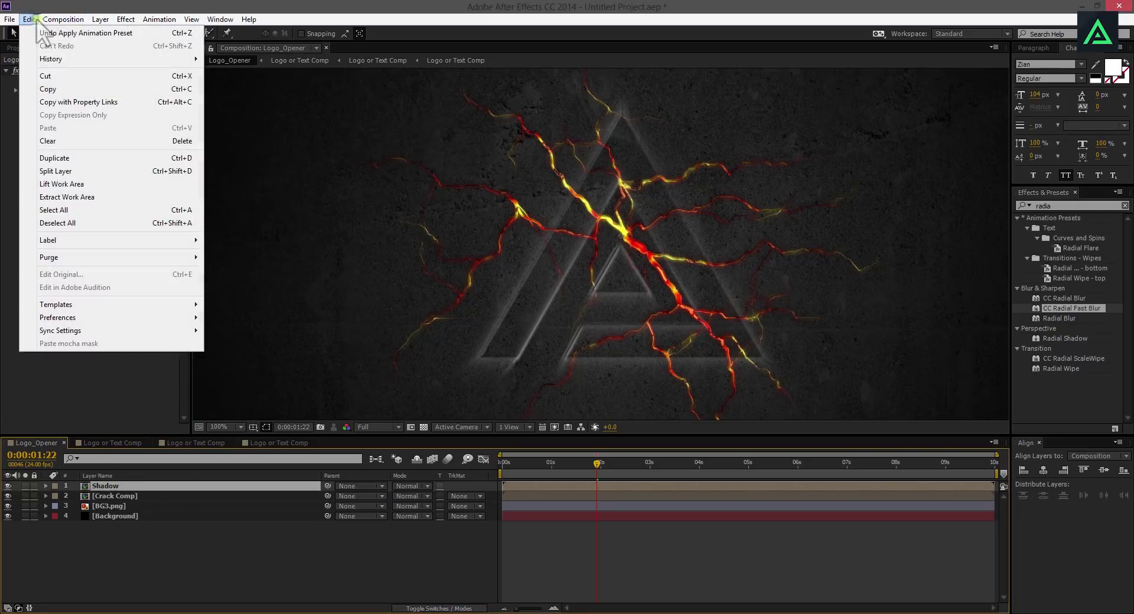
{"action": "left_click", "coordinate": [59, 159]}
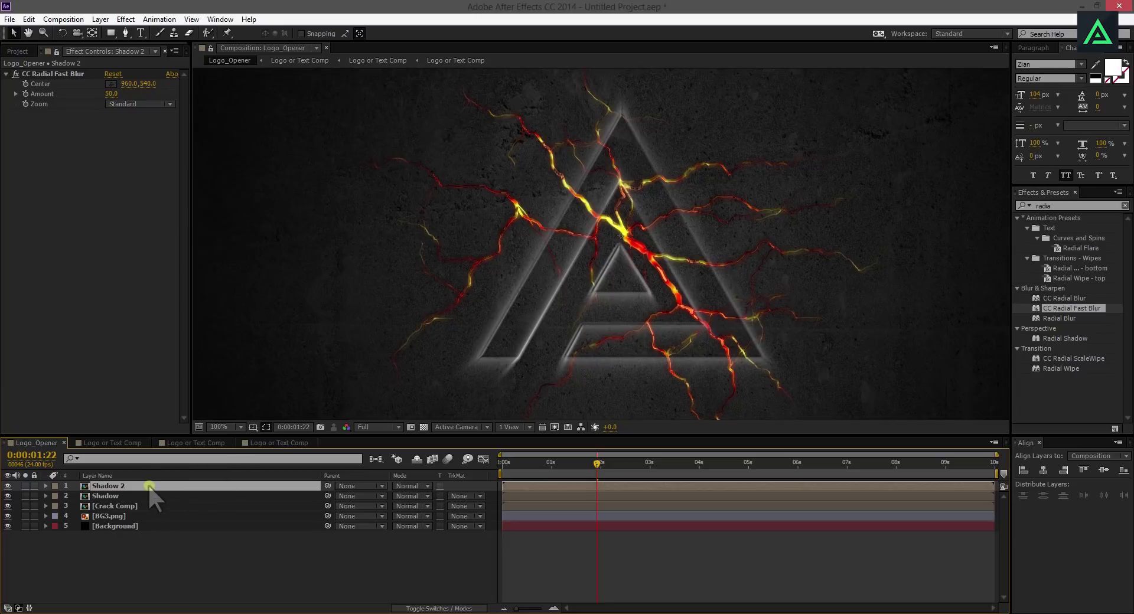
- Remove CC Radial Fast Blur from the Shadow 2 layer and rename that layer as Stroke Layer
{"action": "left_click", "coordinate": [73, 74]}
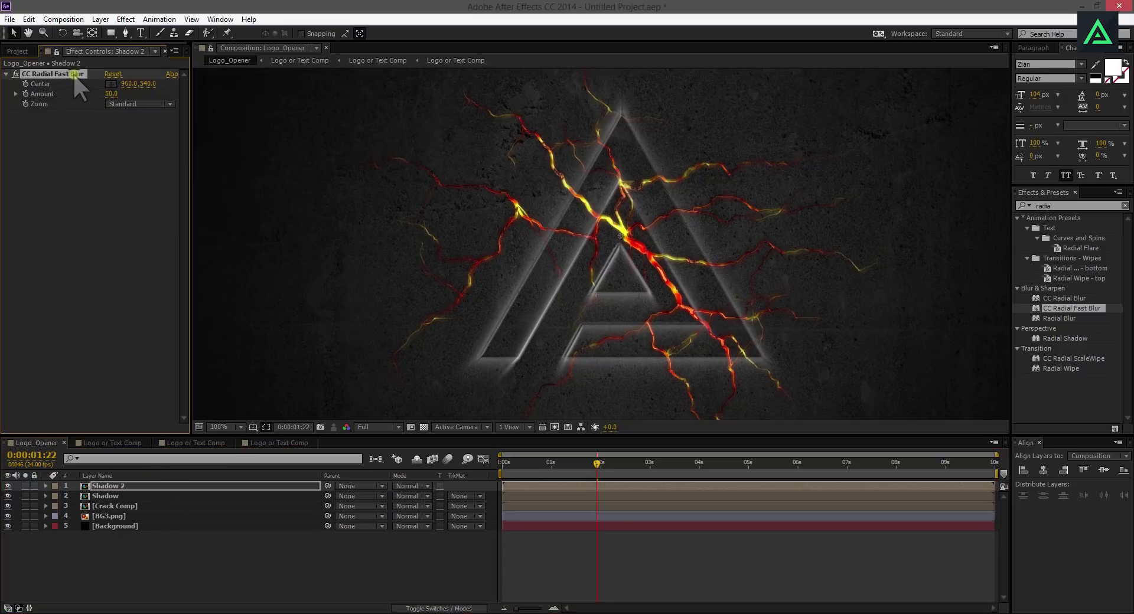
{"action": "key", "text": "Delete"}
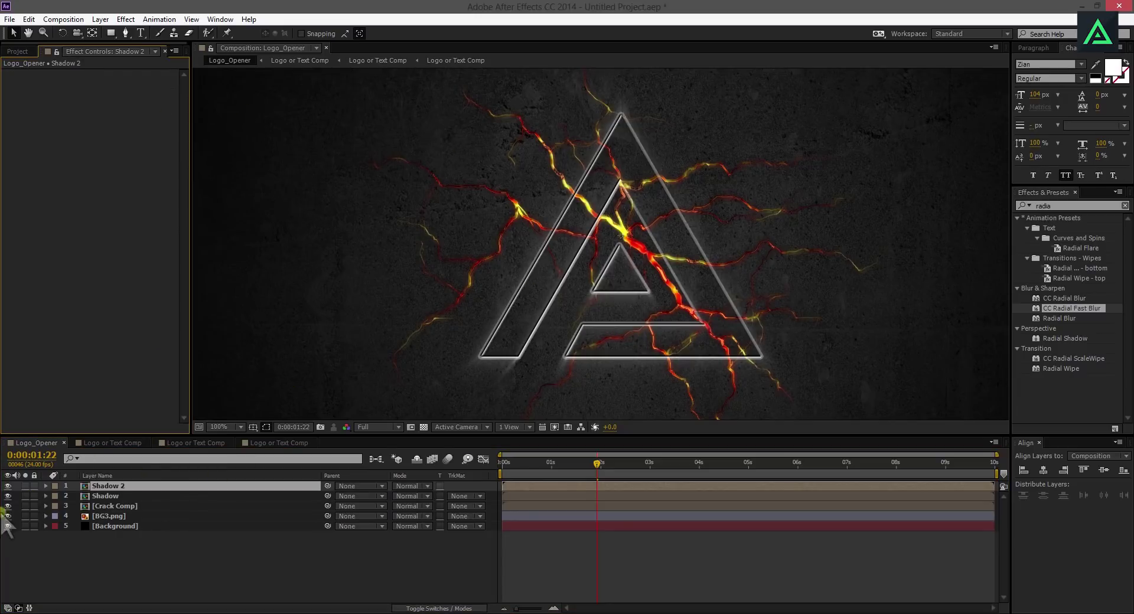
{"action": "left_click", "coordinate": [106, 497]}
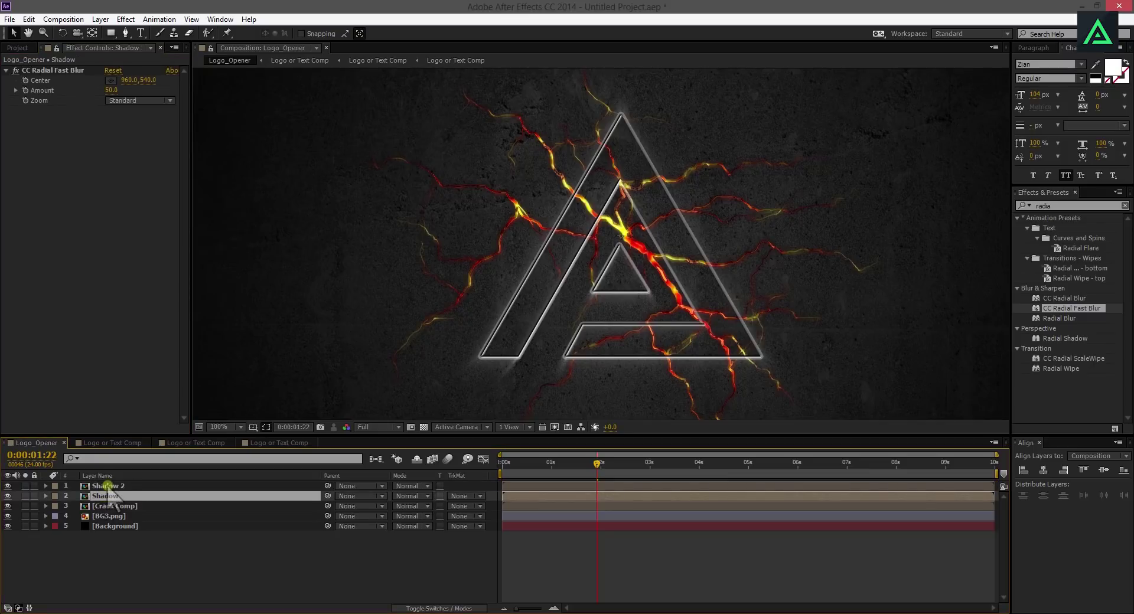
{"action": "left_click", "coordinate": [108, 487]}
{"action": "right_click", "coordinate": [108, 487]}
{"action": "left_click", "coordinate": [143, 494]}
{"action": "type", "text": "Stroke Layer"}
{"action": "key", "text": "Return"}
- Move the center of the Shadow layer's CC Radial Fast Blur above the logo's apex, to about 939, 214
{"action": "left_click", "coordinate": [143, 495]}
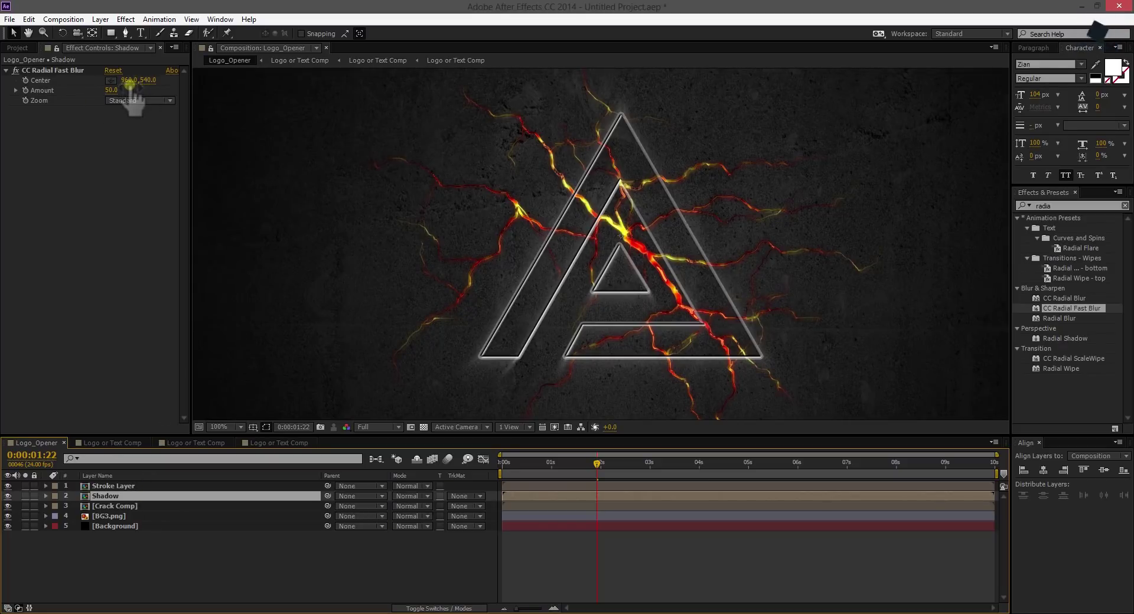
{"action": "scroll", "coordinate": [640, 237], "scroll_direction": "down", "scroll_amount": 2}
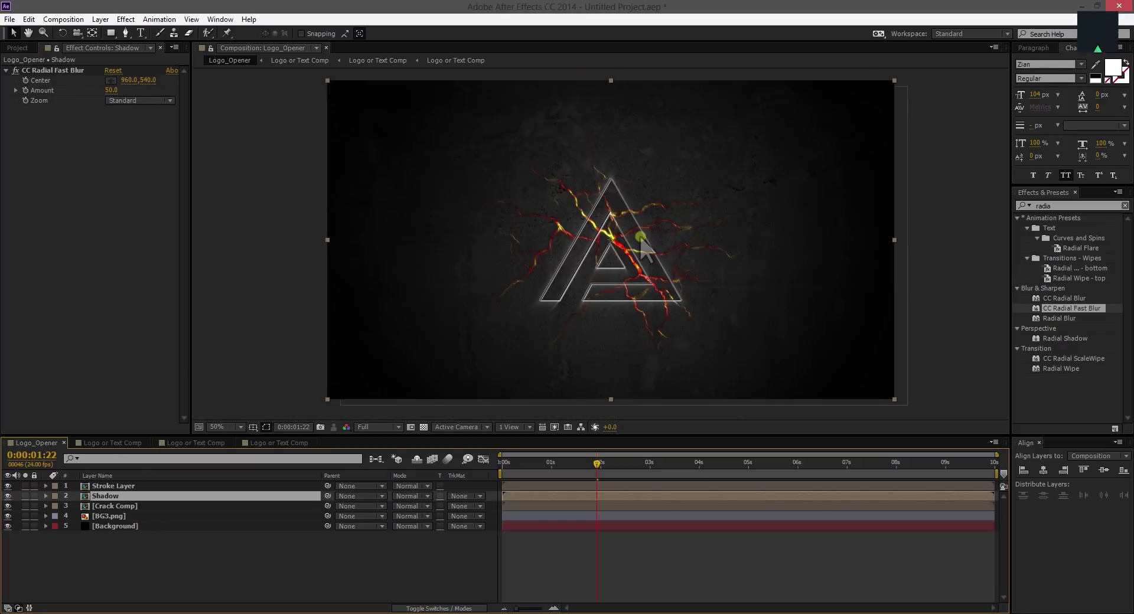
{"action": "key", "text": "."}
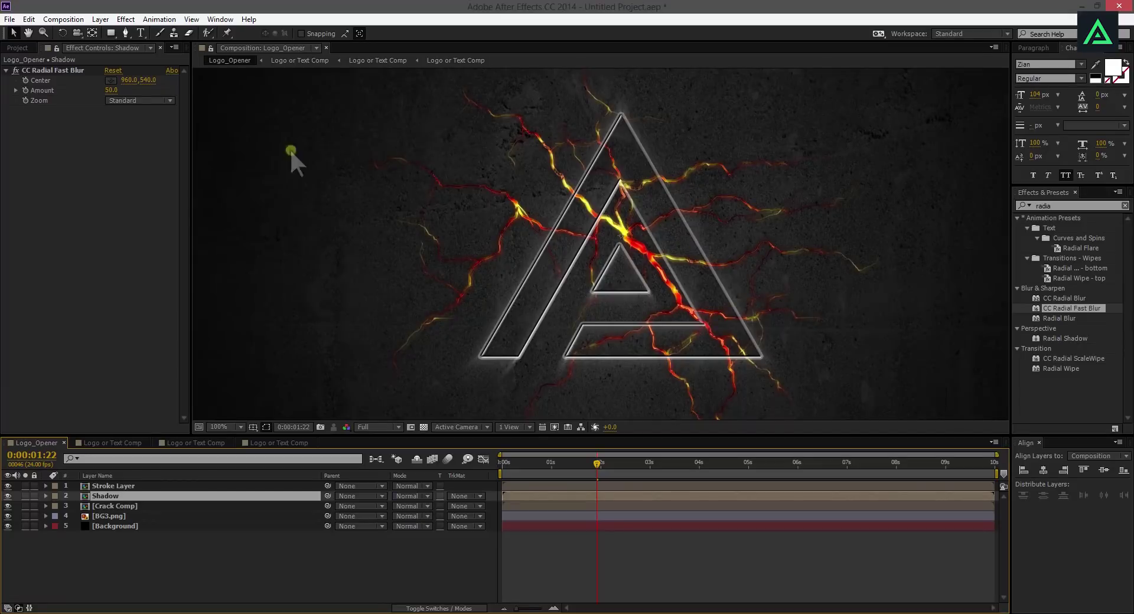
{"action": "left_click", "coordinate": [69, 71]}
{"action": "left_click_drag", "start_coordinate": [619, 187], "coordinate": [621, 84]}
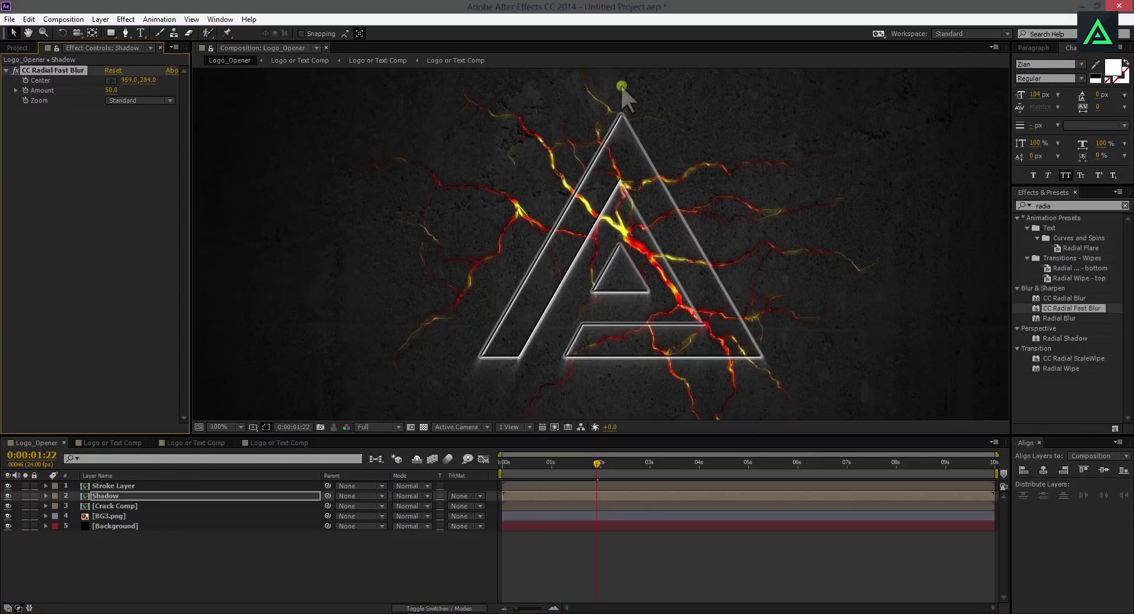
{"action": "scroll", "coordinate": [626, 150], "scroll_direction": "down", "scroll_amount": 2}
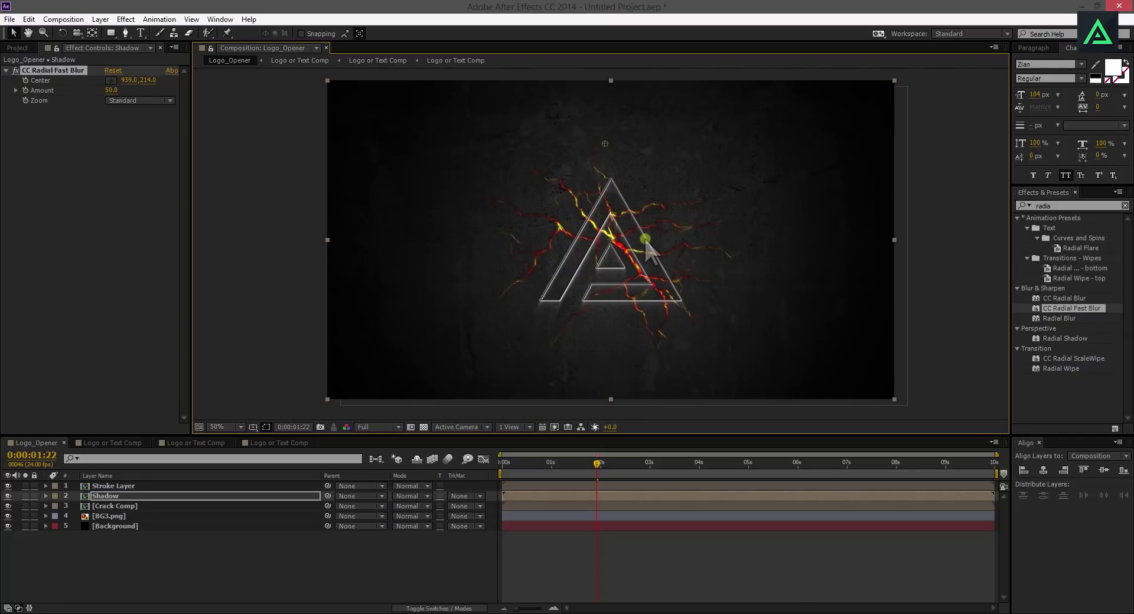
{"action": "scroll", "coordinate": [645, 237], "scroll_direction": "up", "scroll_amount": 1}
{"action": "key", "text": "space"}
{"action": "left_click_drag", "start_coordinate": [645, 253], "coordinate": [400, 244]}
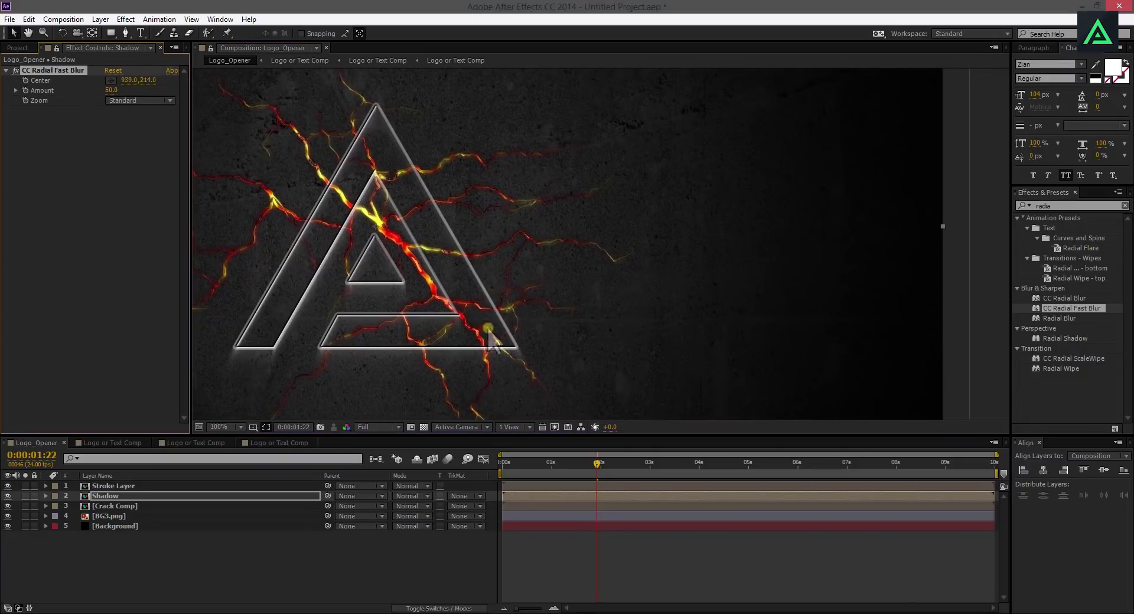
{"action": "key", "text": "space"}
{"action": "left_click_drag", "start_coordinate": [476, 266], "coordinate": [627, 251]}
- Find the Fill effect and apply it to the Shadow layer
{"action": "double_click", "coordinate": [1053, 206]}
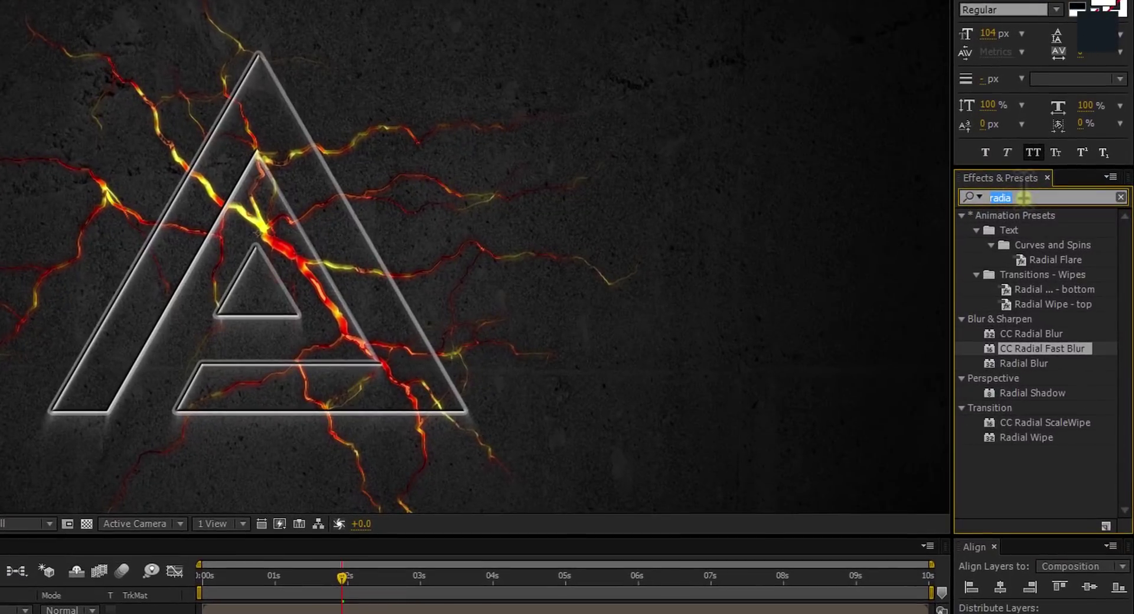
{"action": "type", "text": "fill"}
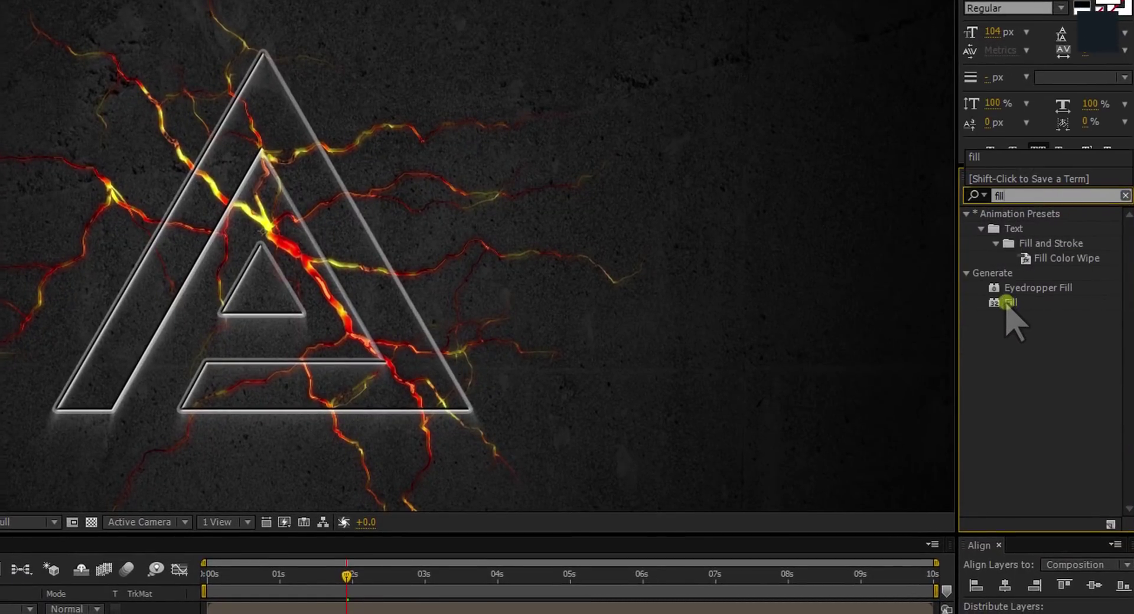
{"action": "left_click_drag", "start_coordinate": [1008, 303], "coordinate": [0, 613]}
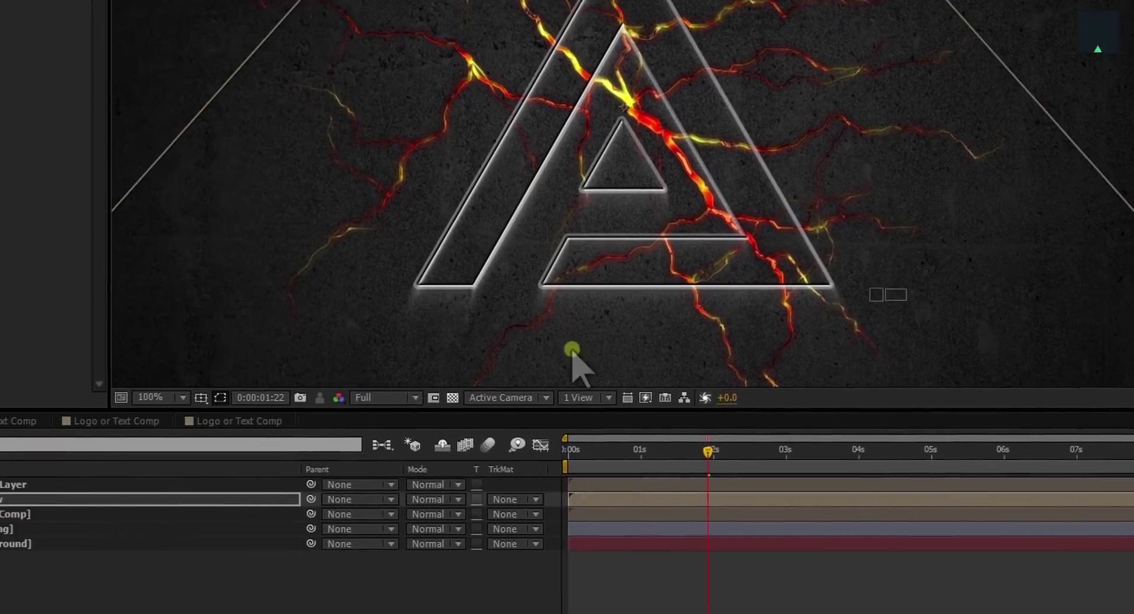
{"action": "left_click_drag", "start_coordinate": [157, 445], "coordinate": [157, 444]}
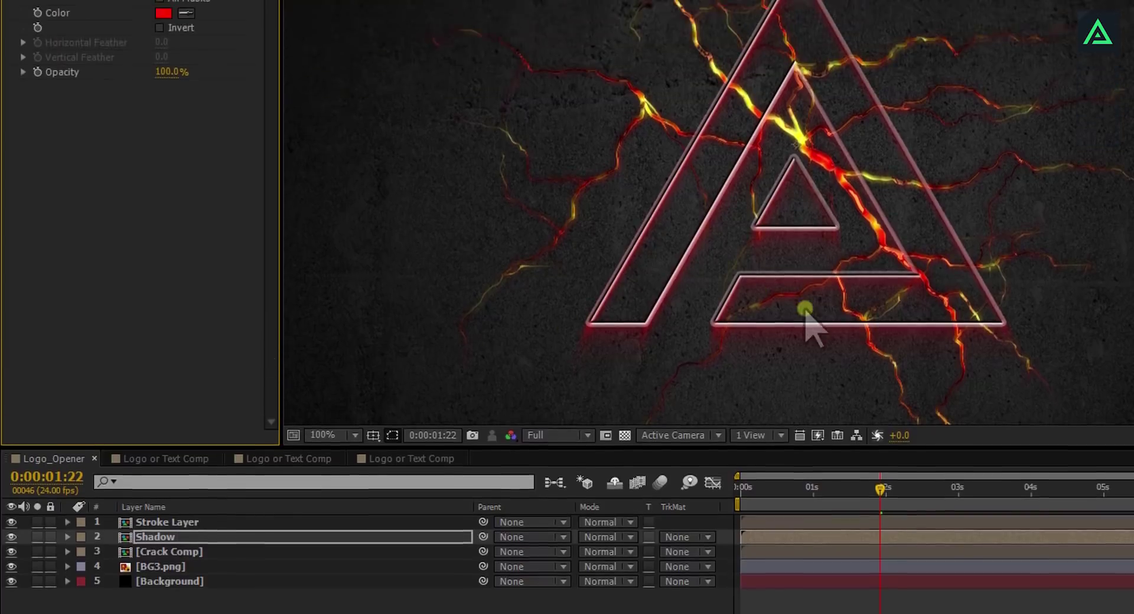
- Set the Shadow layer's Fill color to black (000000) and collapse its Fill and CC Radial Fast Blur settings
{"action": "left_click", "coordinate": [163, 175]}
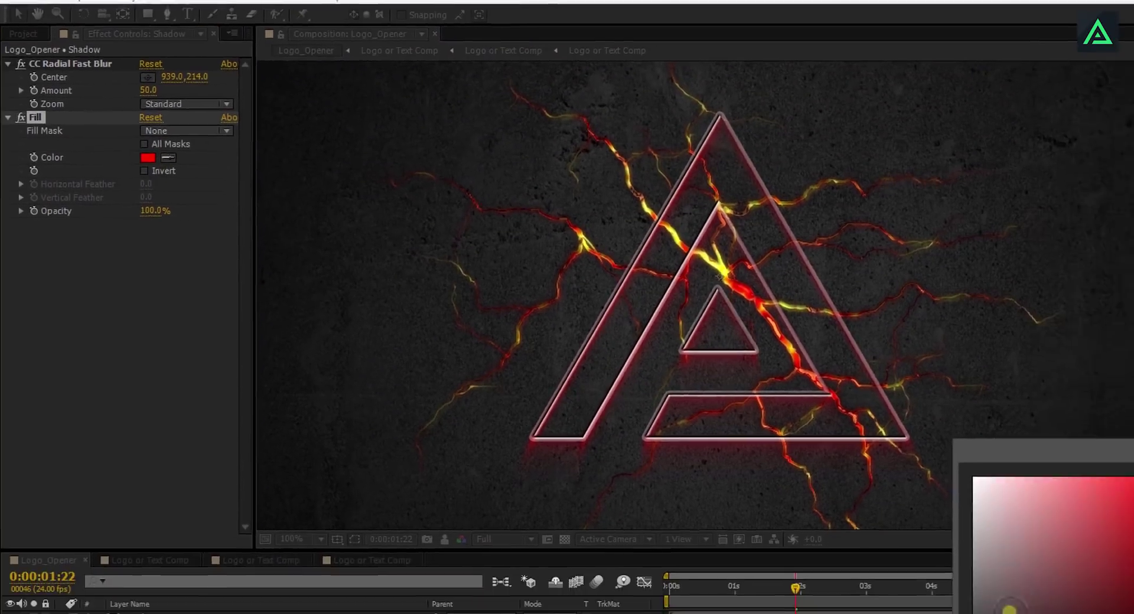
{"action": "left_click_drag", "start_coordinate": [1028, 611], "coordinate": [767, 582]}
{"action": "left_click", "coordinate": [1057, 397]}
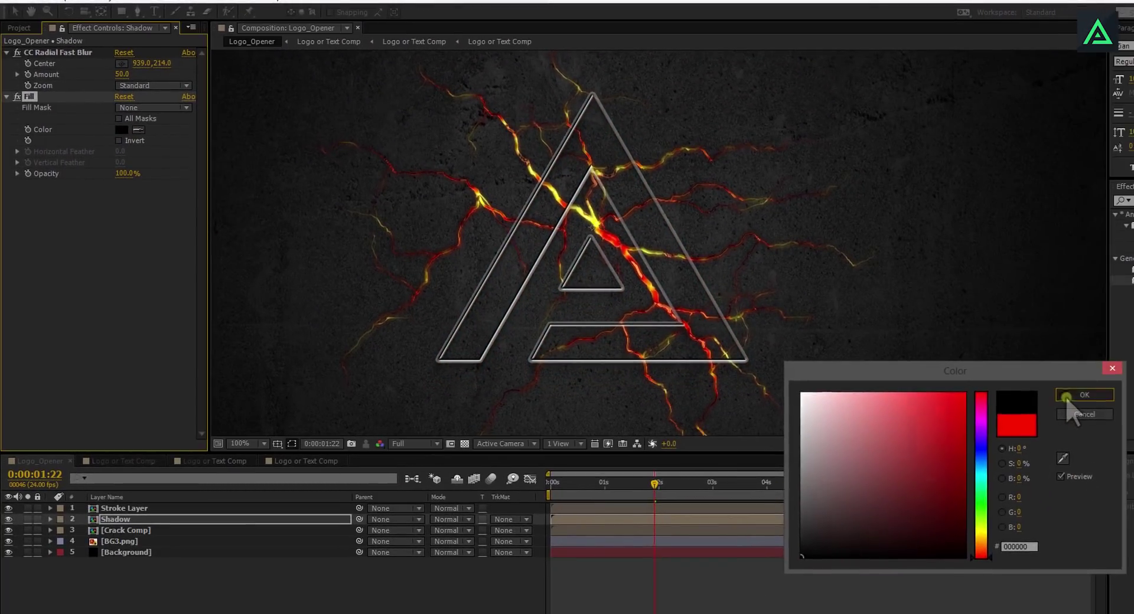
{"action": "left_click", "coordinate": [7, 96]}
{"action": "left_click", "coordinate": [6, 52]}
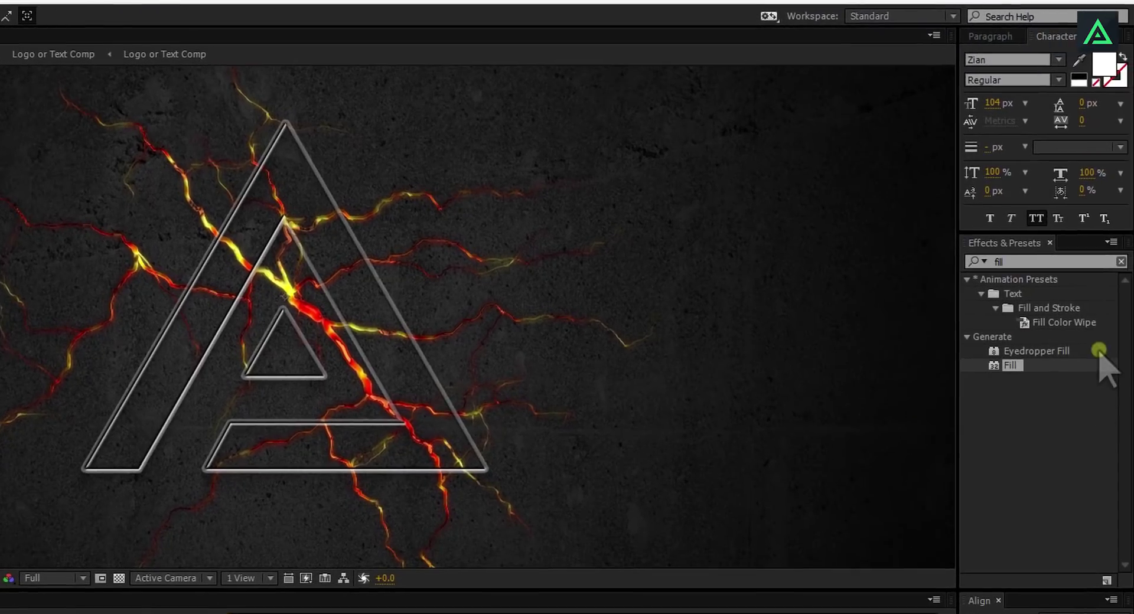
- Find the Glow effect, apply it to the Shadow layer and collapse its settings
{"action": "left_click", "coordinate": [1034, 261]}
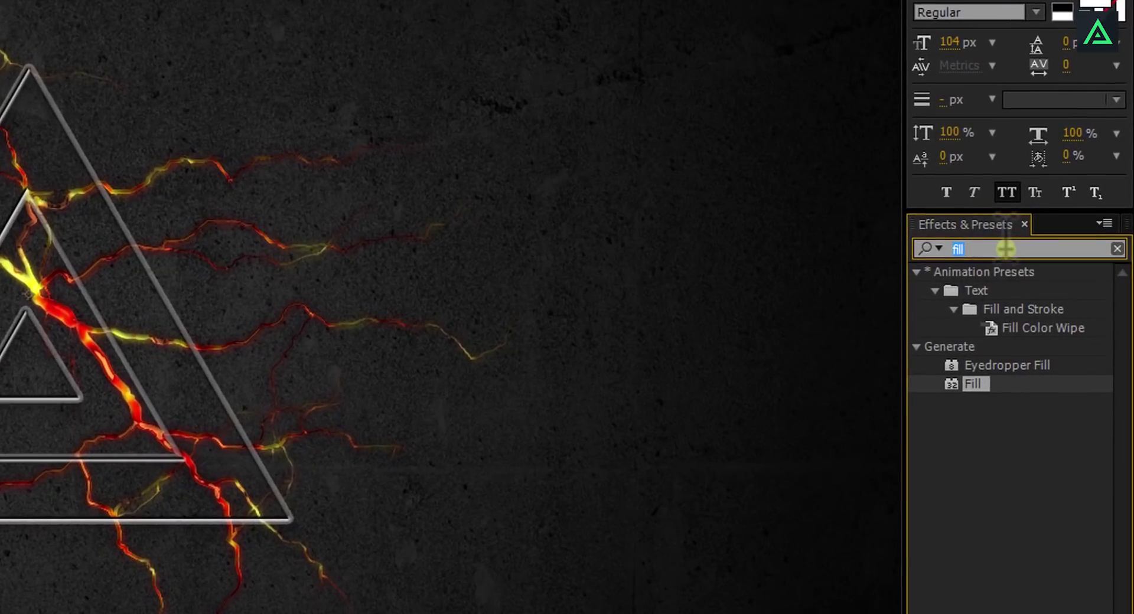
{"action": "type", "text": "glo"}
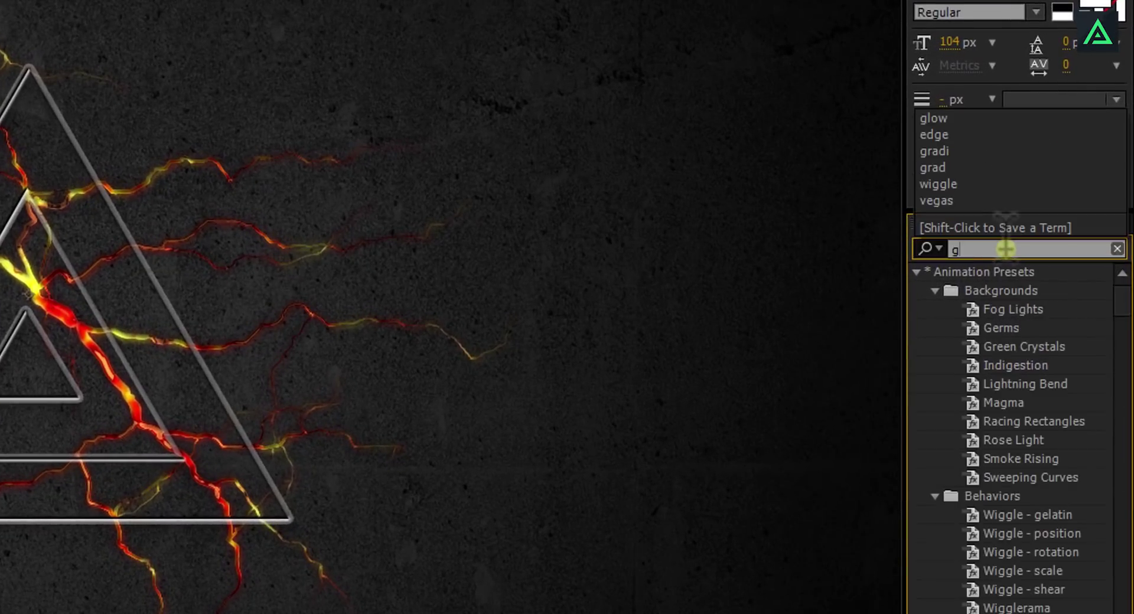
{"action": "left_click", "coordinate": [979, 346]}
{"action": "left_click_drag", "start_coordinate": [1024, 291], "coordinate": [124, 499]}
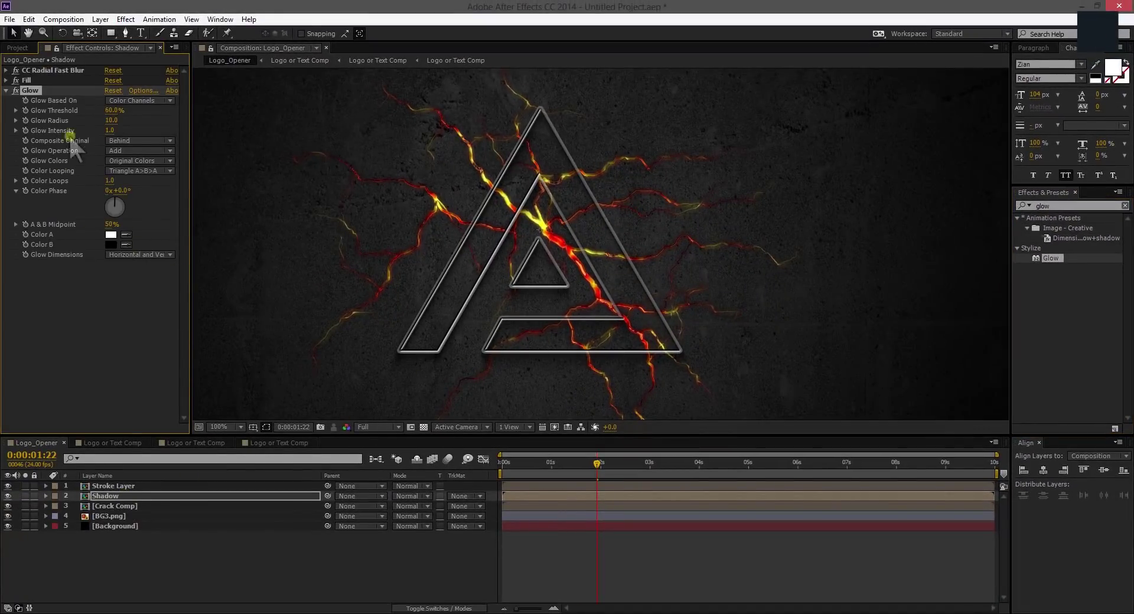
{"action": "left_click", "coordinate": [12, 91]}
{"action": "key", "text": "space"}
{"action": "left_click_drag", "start_coordinate": [750, 303], "coordinate": [568, 296]}
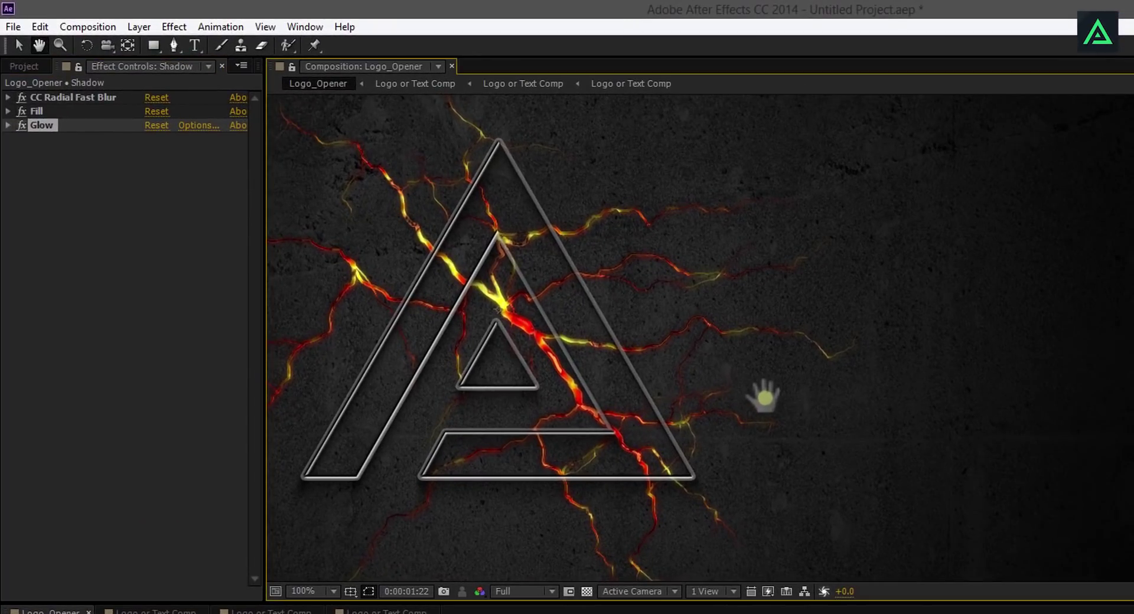
- Duplicate the Glow effect on the Shadow layer to strengthen the dark shadow around the logo
{"action": "left_click", "coordinate": [43, 125]}
{"action": "left_click", "coordinate": [40, 27]}
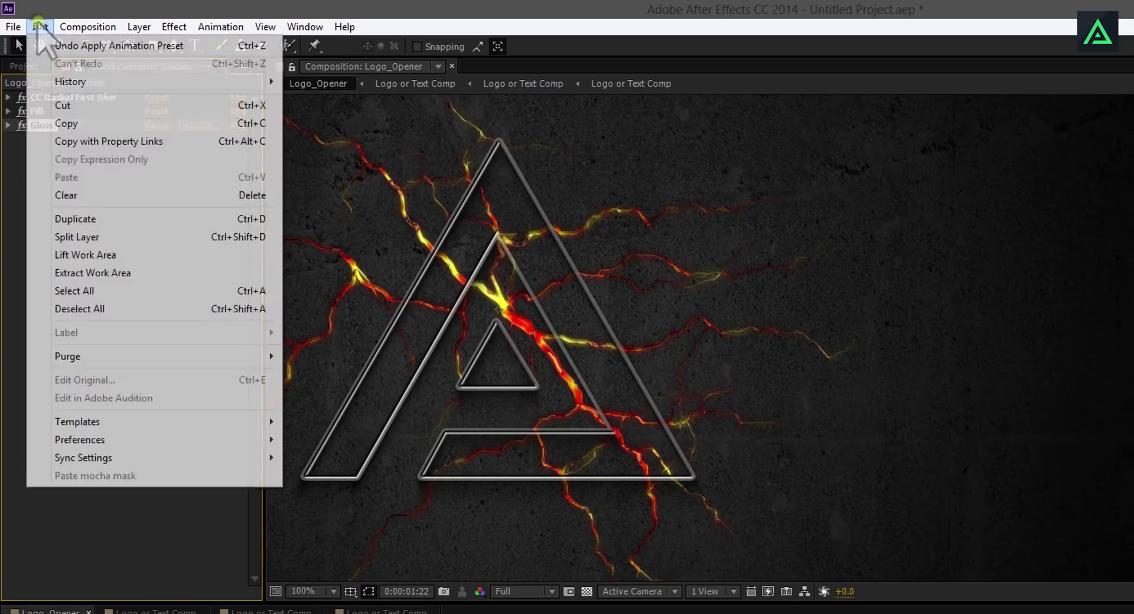
{"action": "left_click", "coordinate": [75, 220]}
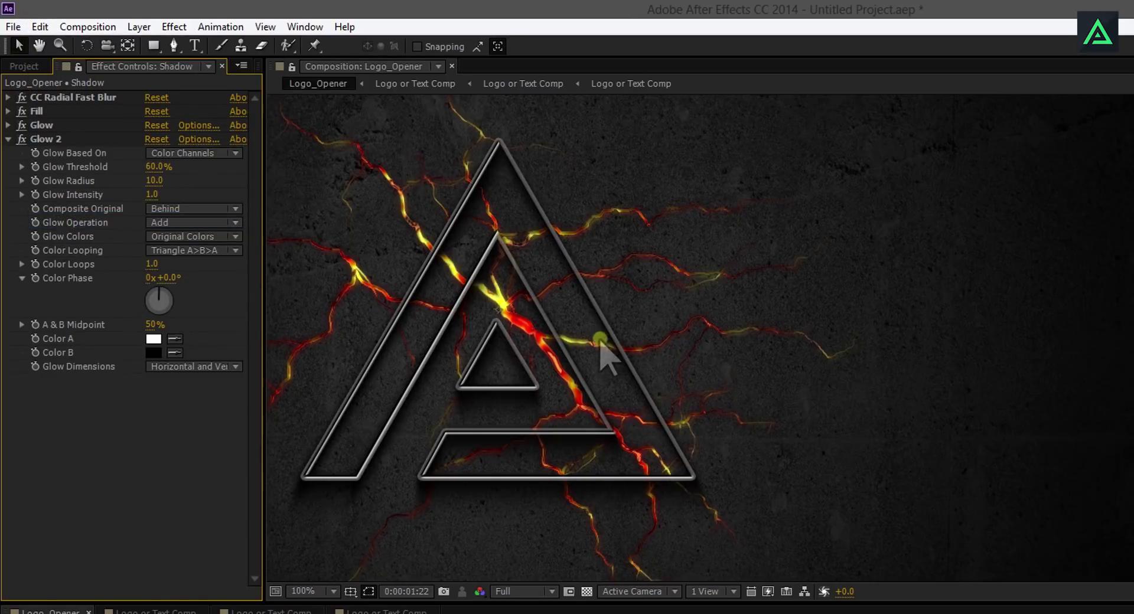
{"action": "key", "text": "space"}
{"action": "left_click_drag", "start_coordinate": [582, 339], "coordinate": [907, 347]}
{"action": "left_click", "coordinate": [303, 591]}
{"action": "left_click", "coordinate": [355, 316]}
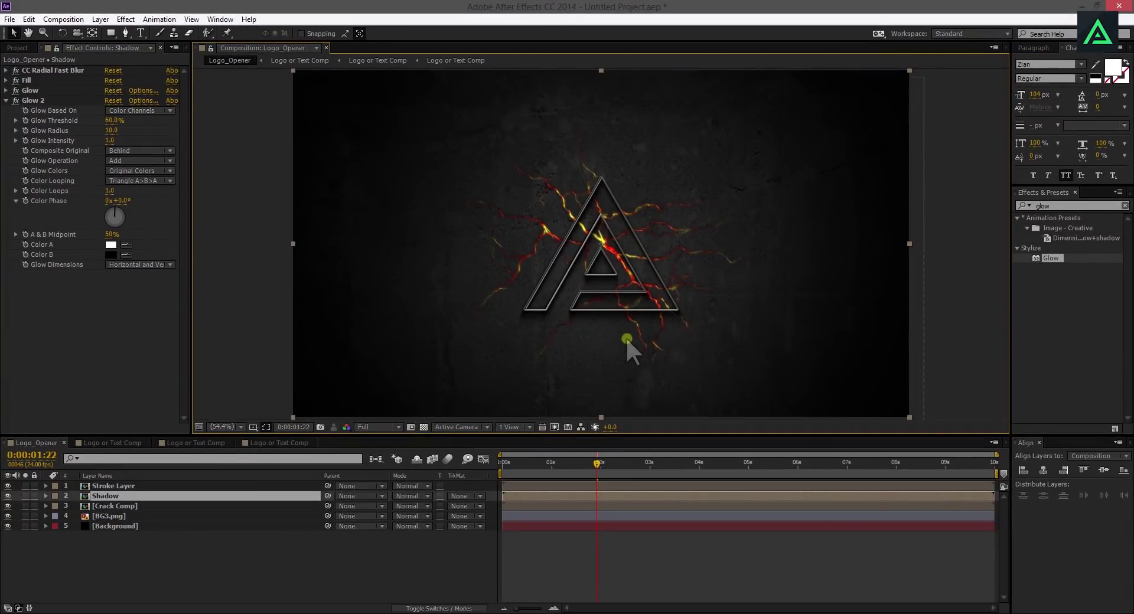
{"action": "key", "text": "slash"}
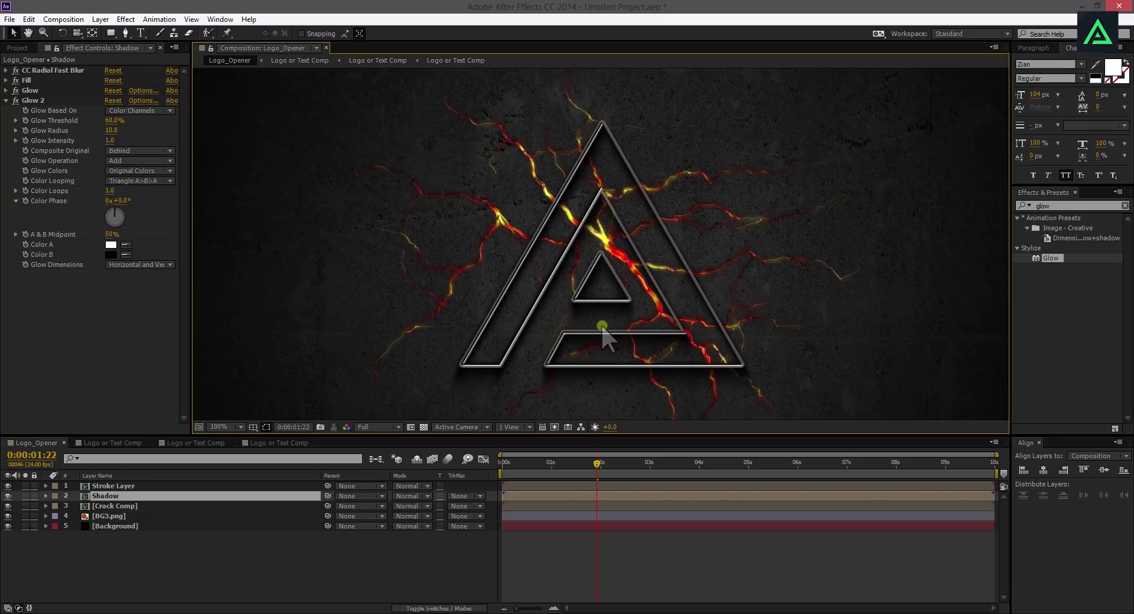
- Apply the Glow effect to Stroke Layer and duplicate the layer
{"action": "left_click", "coordinate": [108, 486]}
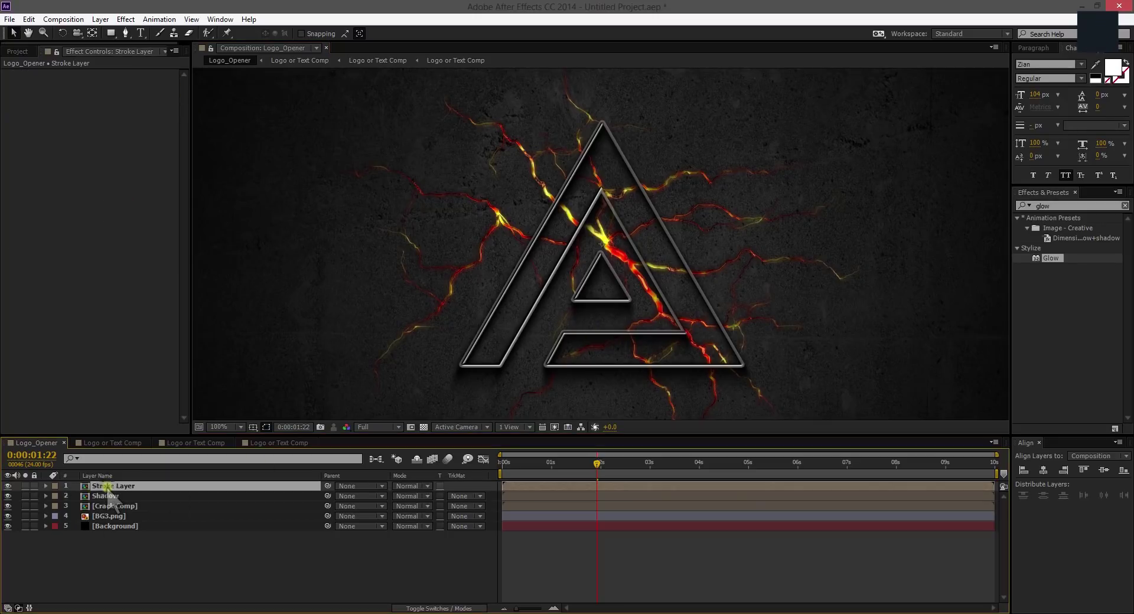
{"action": "mouse_move", "coordinate": [1044, 258]}
{"action": "left_mouse_down"}
{"action": "mouse_move", "coordinate": [903, 310]}
{"action": "mouse_move", "coordinate": [113, 488]}
{"action": "left_mouse_up"}
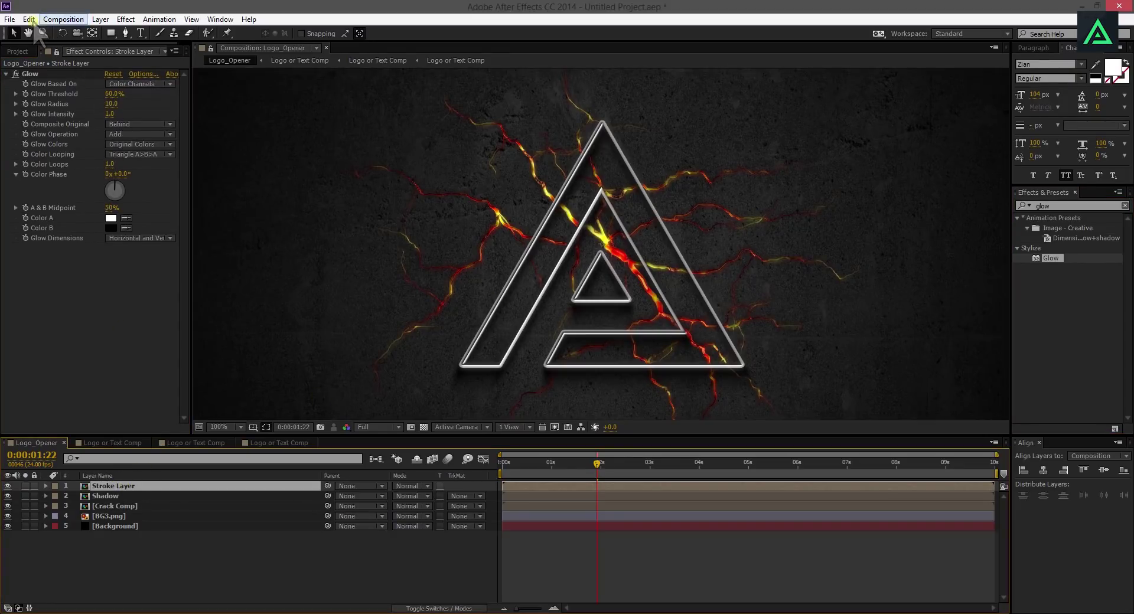
{"action": "left_click", "coordinate": [28, 19]}
{"action": "left_click", "coordinate": [62, 155]}
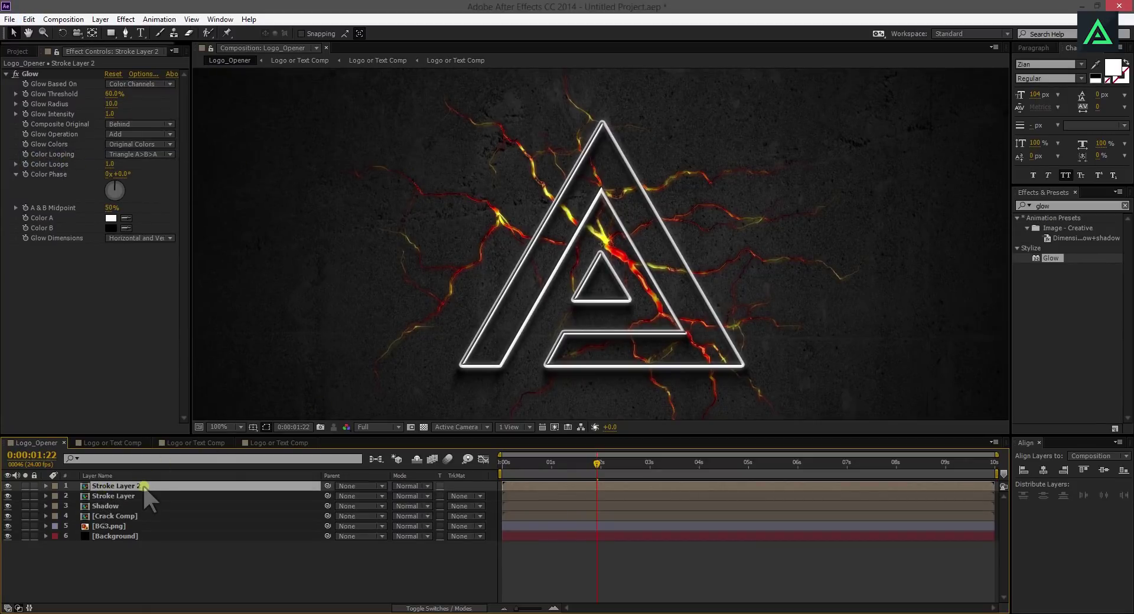
- Rename the duplicated Stroke Layer 2 as Flare
{"action": "right_click", "coordinate": [146, 486]}
{"action": "left_click", "coordinate": [179, 483]}
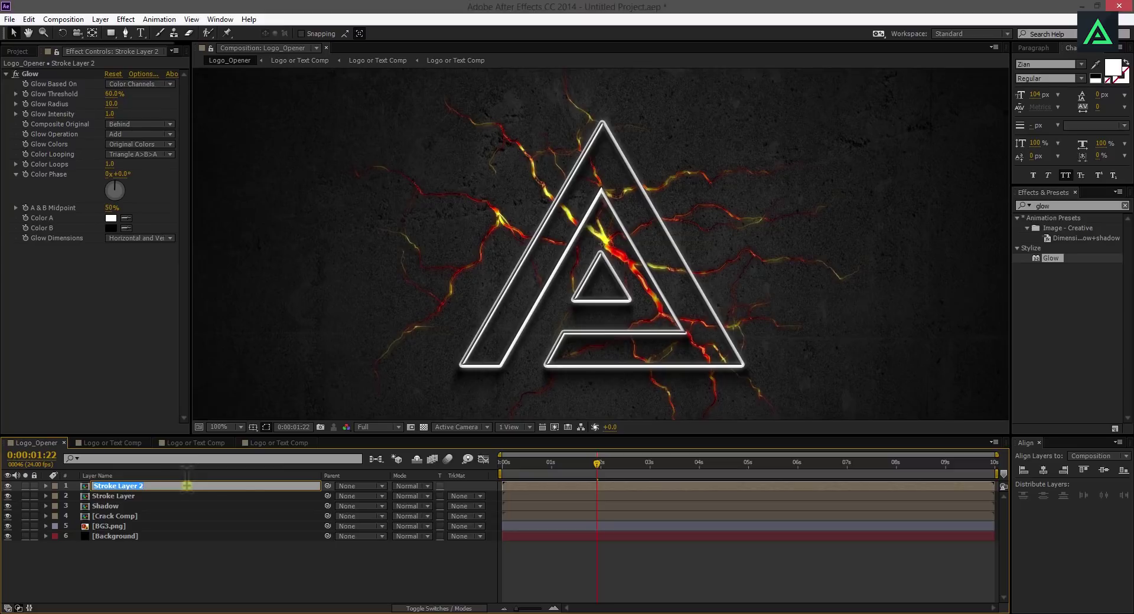
{"action": "type", "text": "Flare"}
{"action": "key", "text": "Return"}
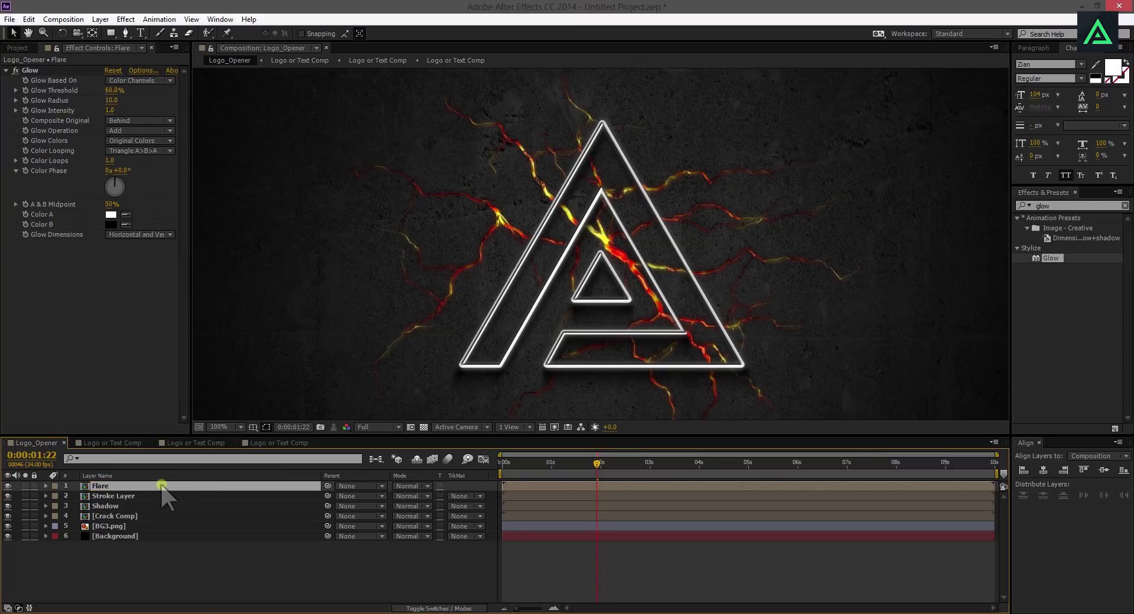
- Search the effects for Vegas
{"action": "left_click", "coordinate": [1054, 206]}
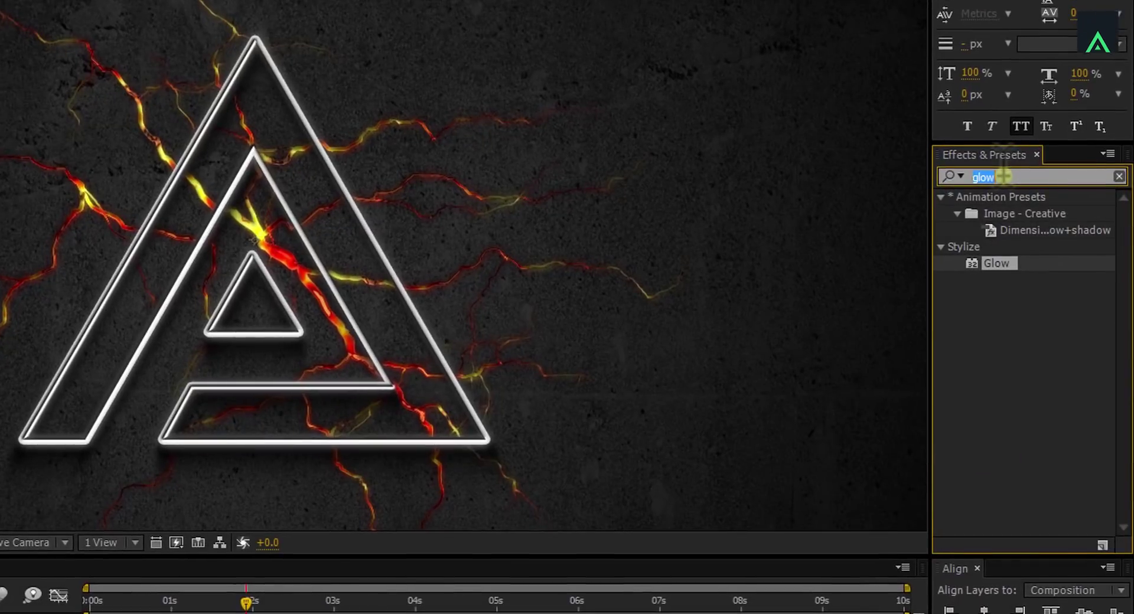
{"action": "type", "text": "v"}
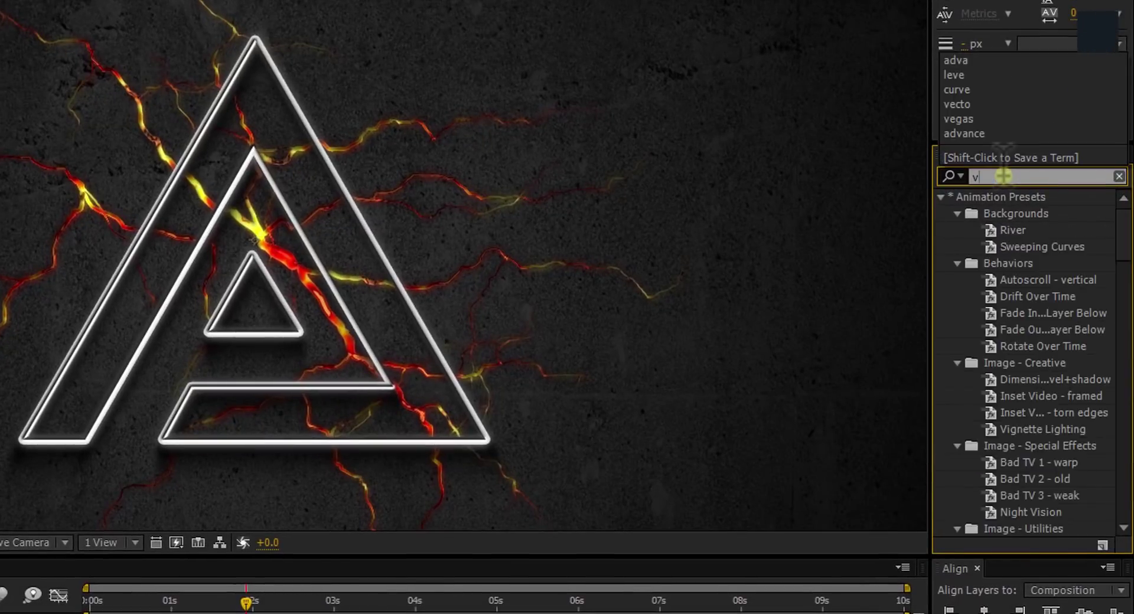
{"action": "type", "text": "egas"}
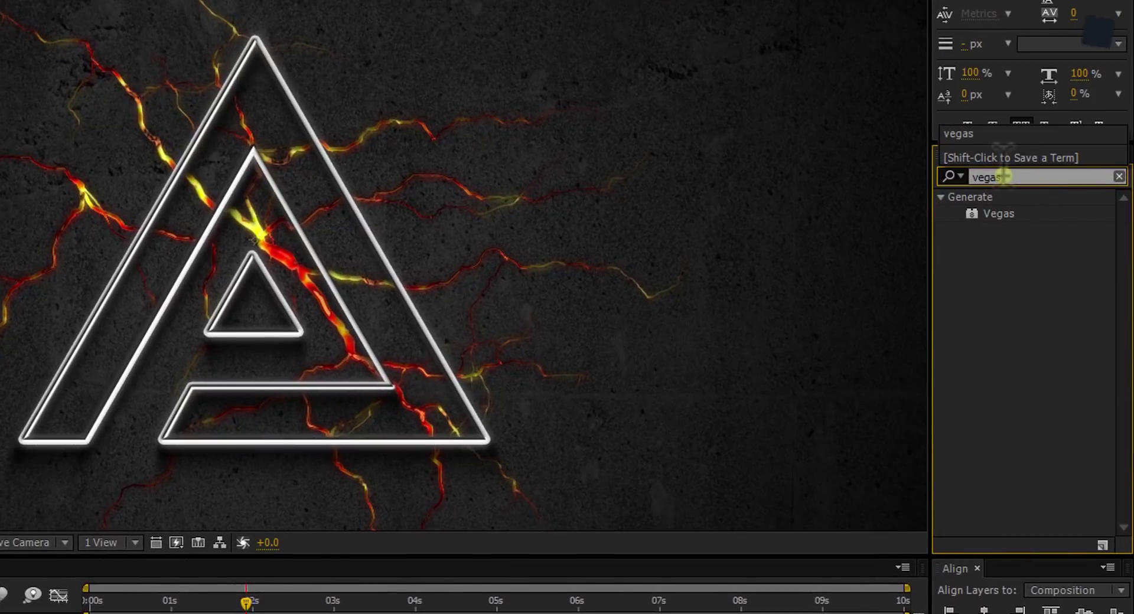
- Apply the Vegas effect to the Flare layer and delete that layer's Glow effect
{"action": "left_click_drag", "start_coordinate": [999, 214], "coordinate": [0, 613]}
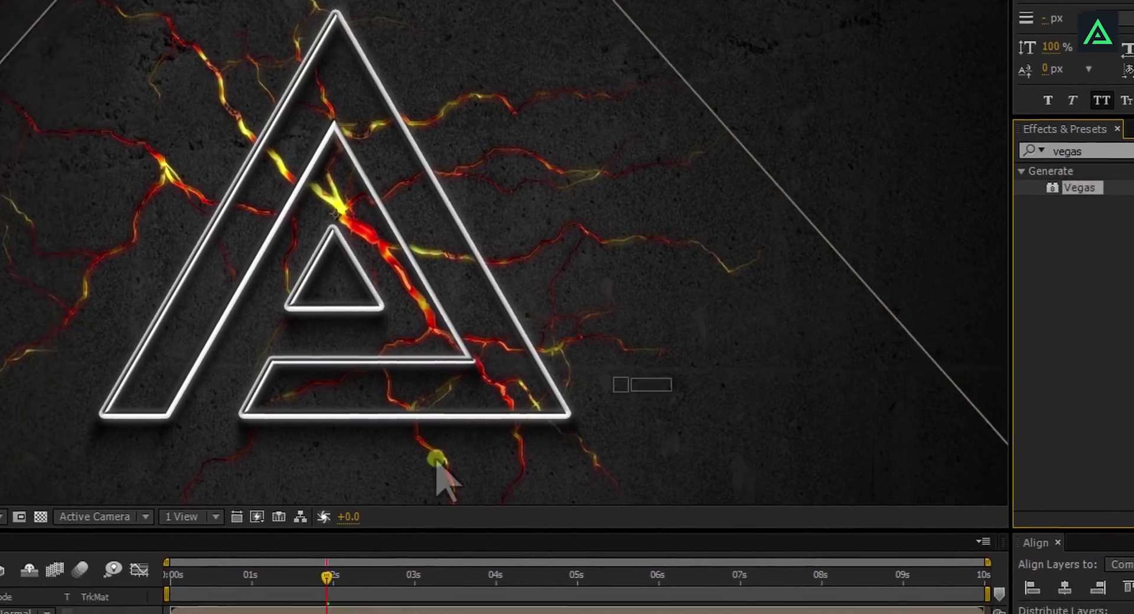
{"action": "left_click_drag", "start_coordinate": [131, 444], "coordinate": [131, 444]}
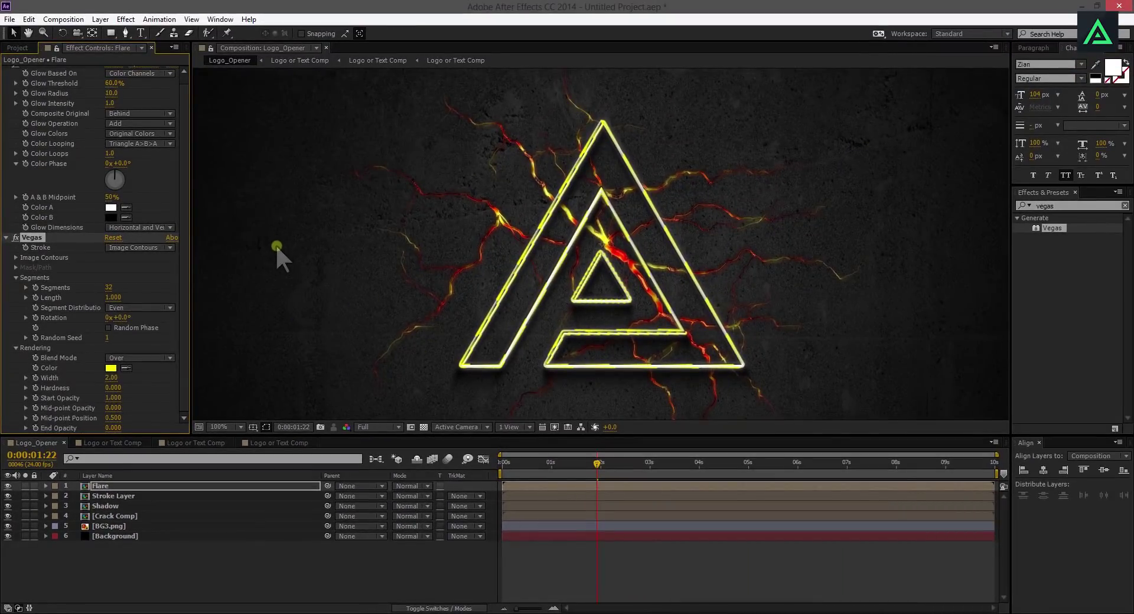
{"action": "scroll", "coordinate": [59, 226], "scroll_direction": "up", "scroll_amount": 1}
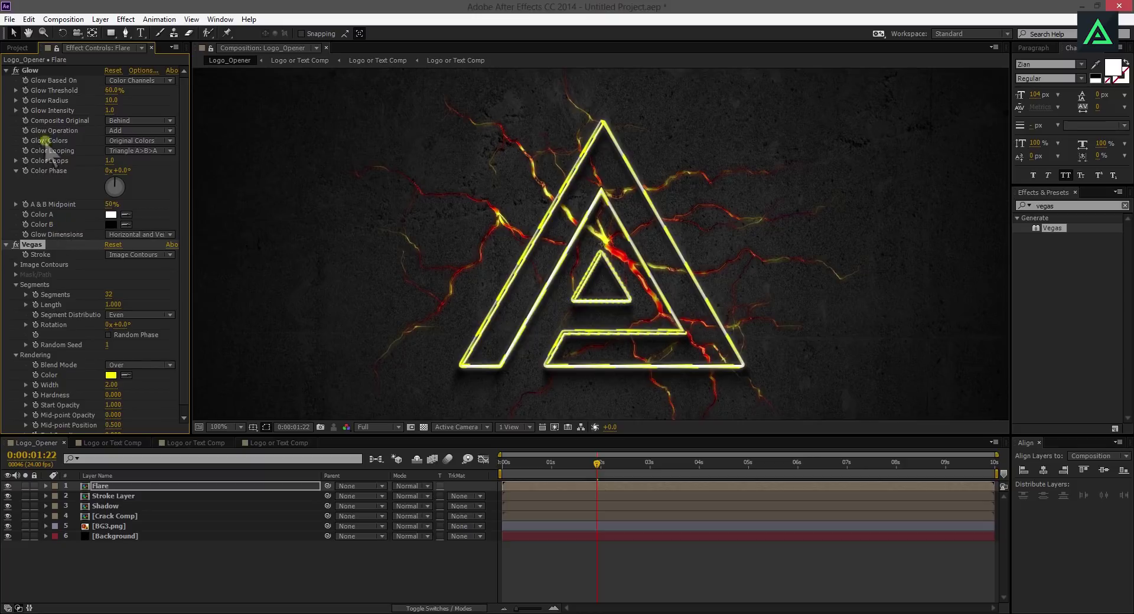
{"action": "left_click", "coordinate": [28, 71]}
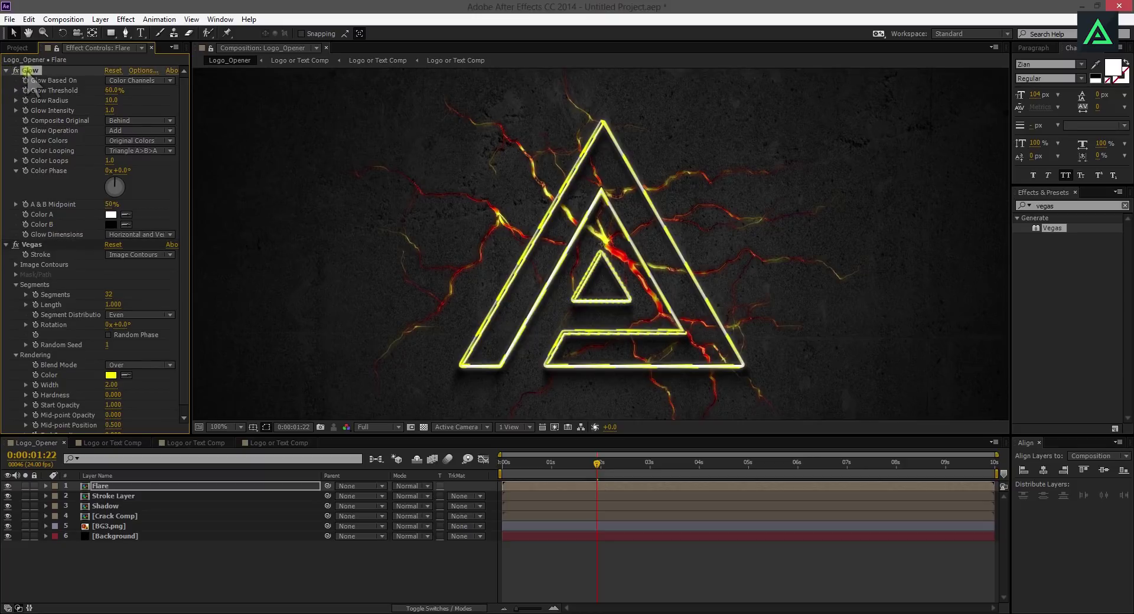
{"action": "key", "text": "Delete"}
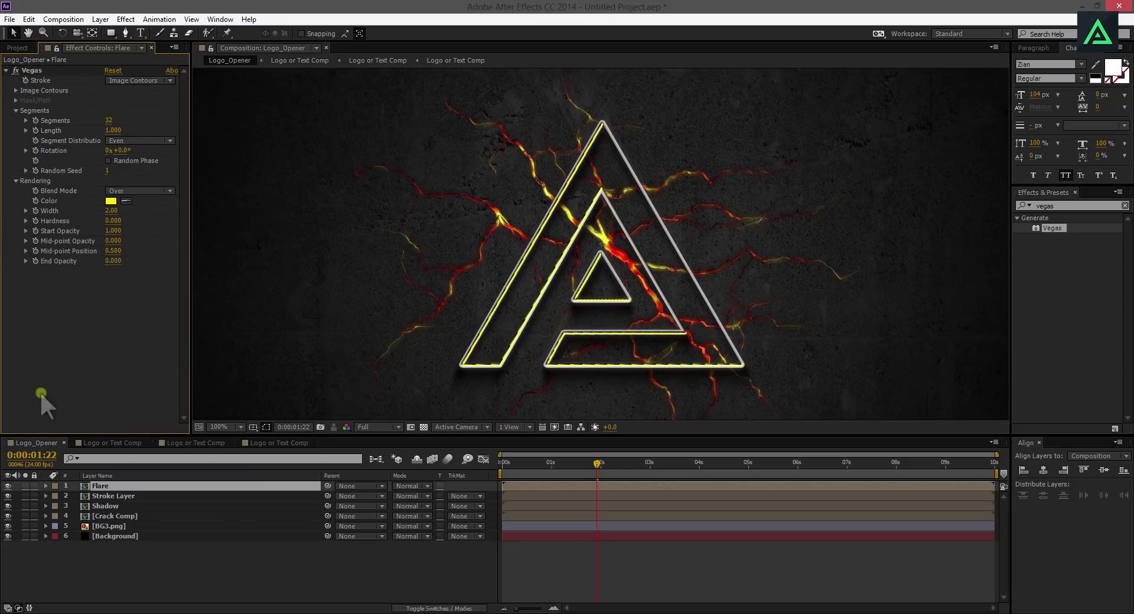
- Solo the Flare layer to isolate its logo outline
{"action": "left_click", "coordinate": [25, 486]}
{"action": "key", "text": "space"}
{"action": "left_click_drag", "start_coordinate": [614, 241], "coordinate": [466, 212]}
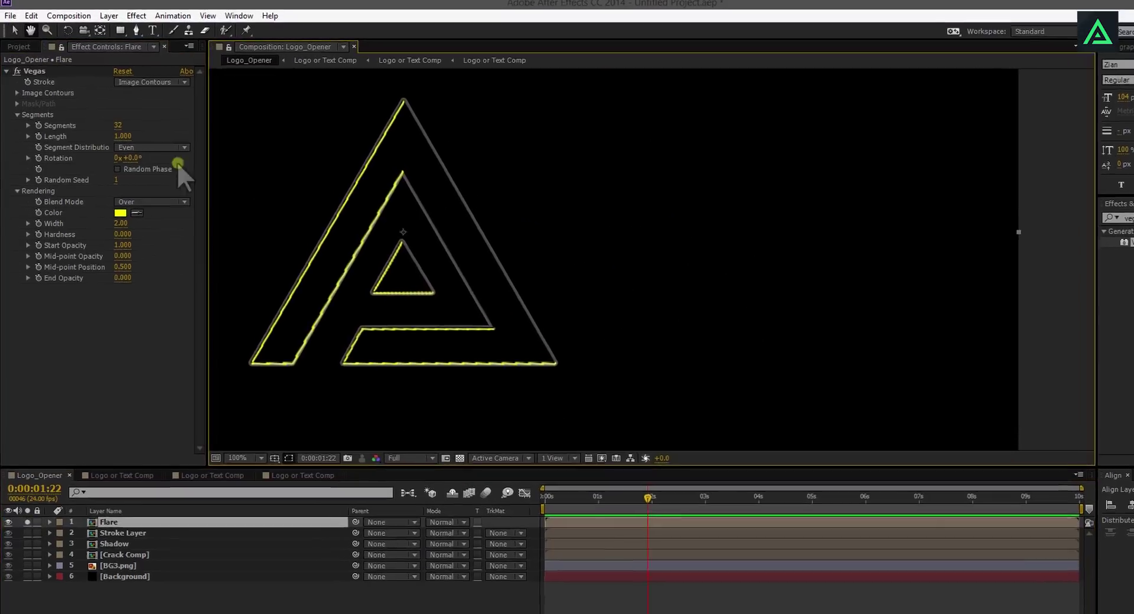
- Set the Vegas effect to 1 segment with the Transparent blend mode and test its length
{"action": "left_click", "coordinate": [118, 126]}
{"action": "type", "text": "1"}
{"action": "key", "text": "Return"}
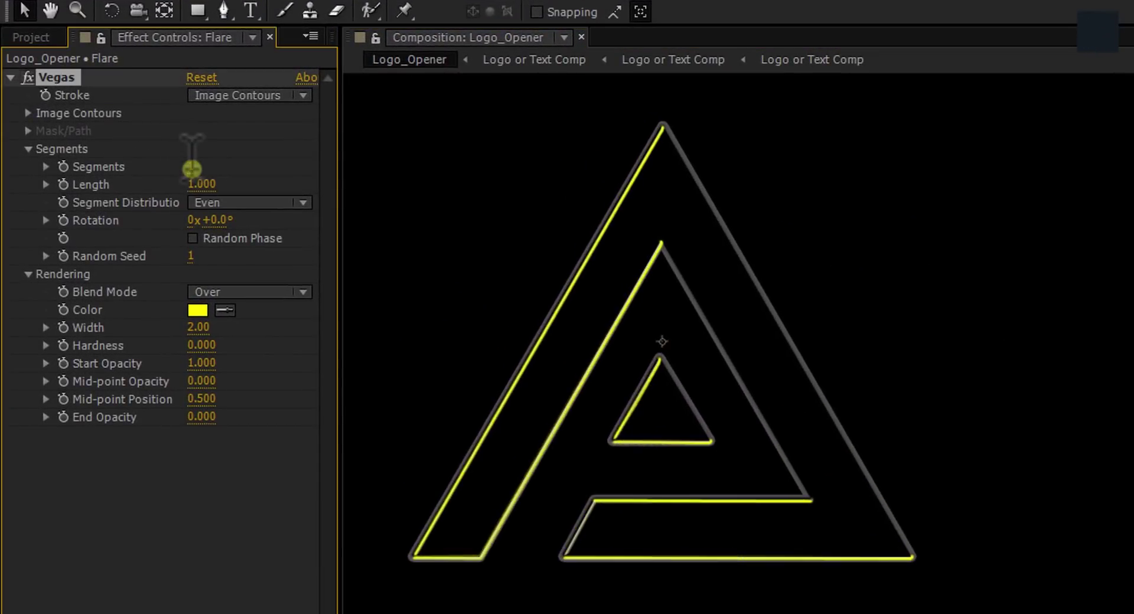
{"action": "left_click", "coordinate": [244, 293]}
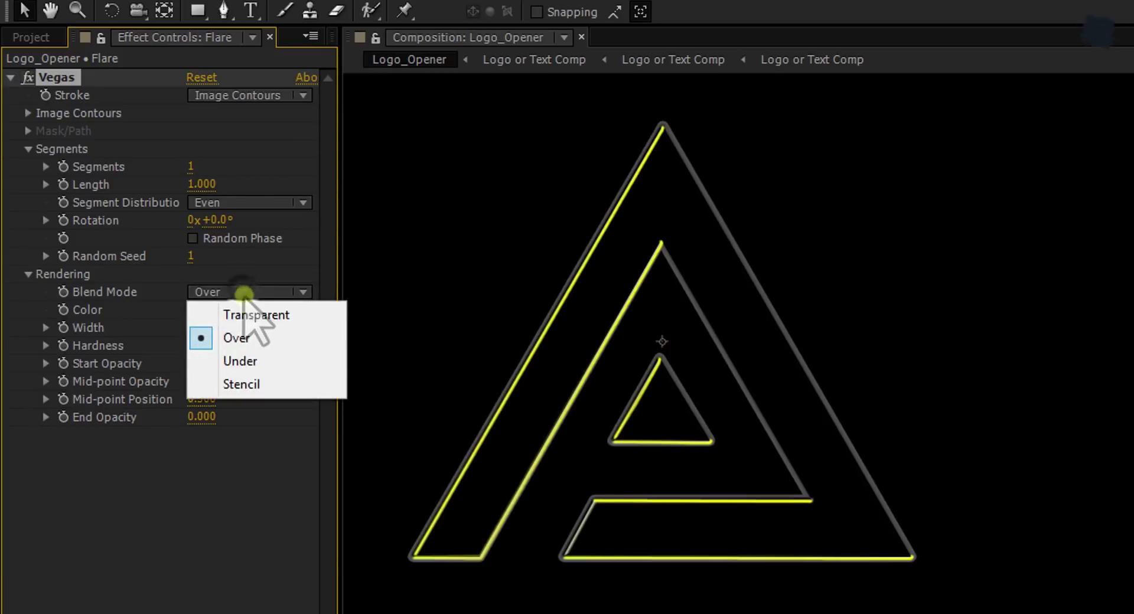
{"action": "left_click", "coordinate": [253, 314]}
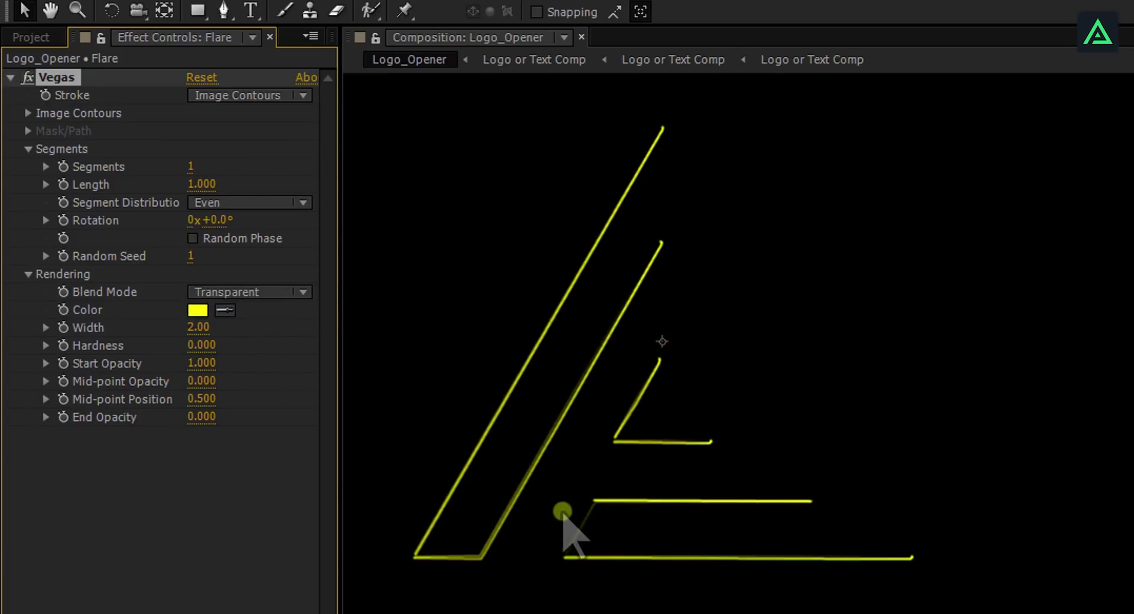
{"action": "mouse_move", "coordinate": [186, 185]}
{"action": "left_mouse_down"}
{"action": "mouse_move", "coordinate": [53, 220]}
{"action": "mouse_move", "coordinate": [261, 212]}
{"action": "mouse_move", "coordinate": [59, 236]}
{"action": "mouse_move", "coordinate": [207, 220]}
{"action": "left_mouse_up"}
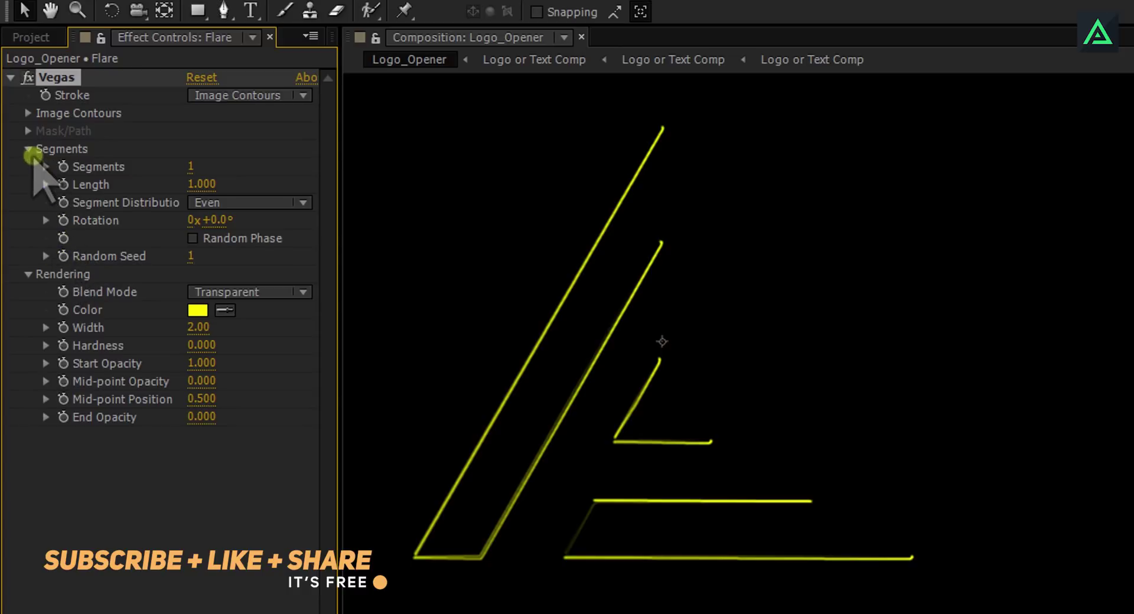
- Try an image contour threshold of 1 in the Vegas effect and test the stroke length with it
{"action": "left_click", "coordinate": [28, 113]}
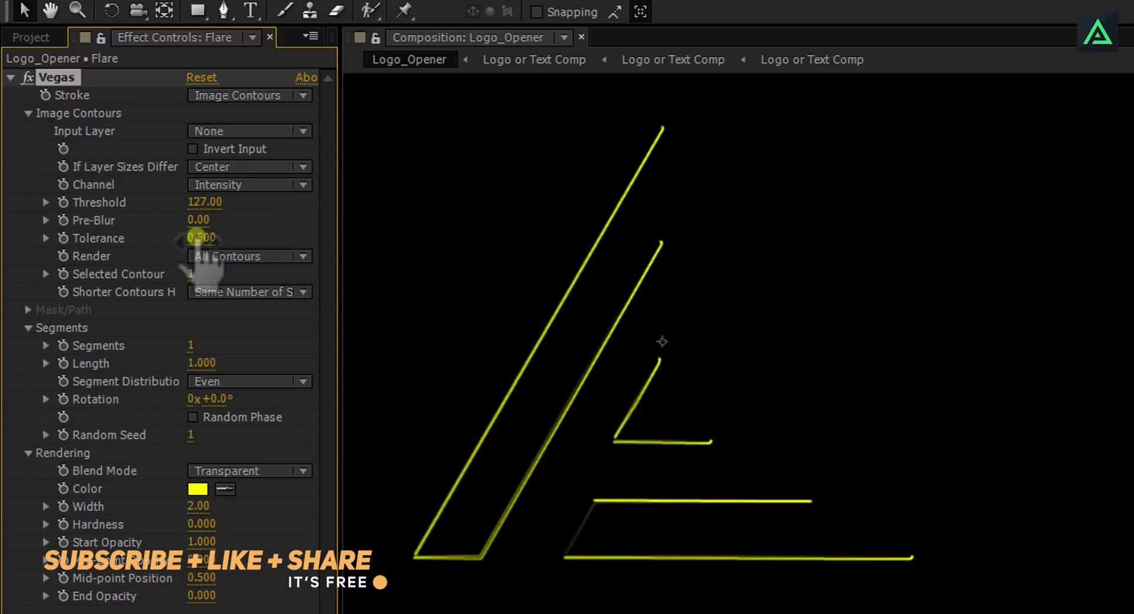
{"action": "left_click", "coordinate": [204, 202]}
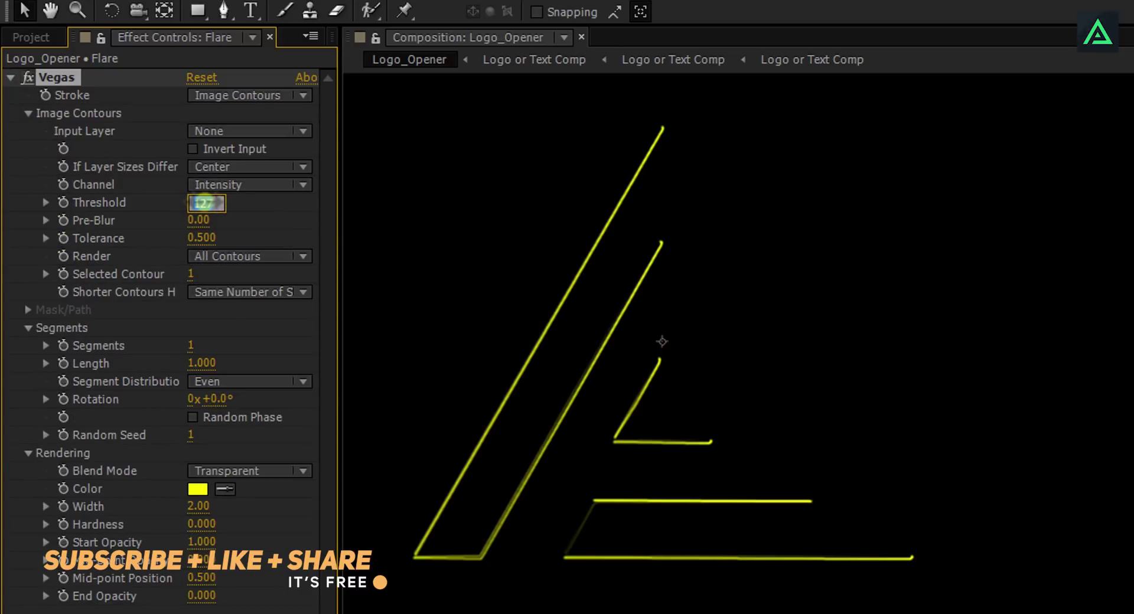
{"action": "type", "text": "1"}
{"action": "key", "text": "Return"}
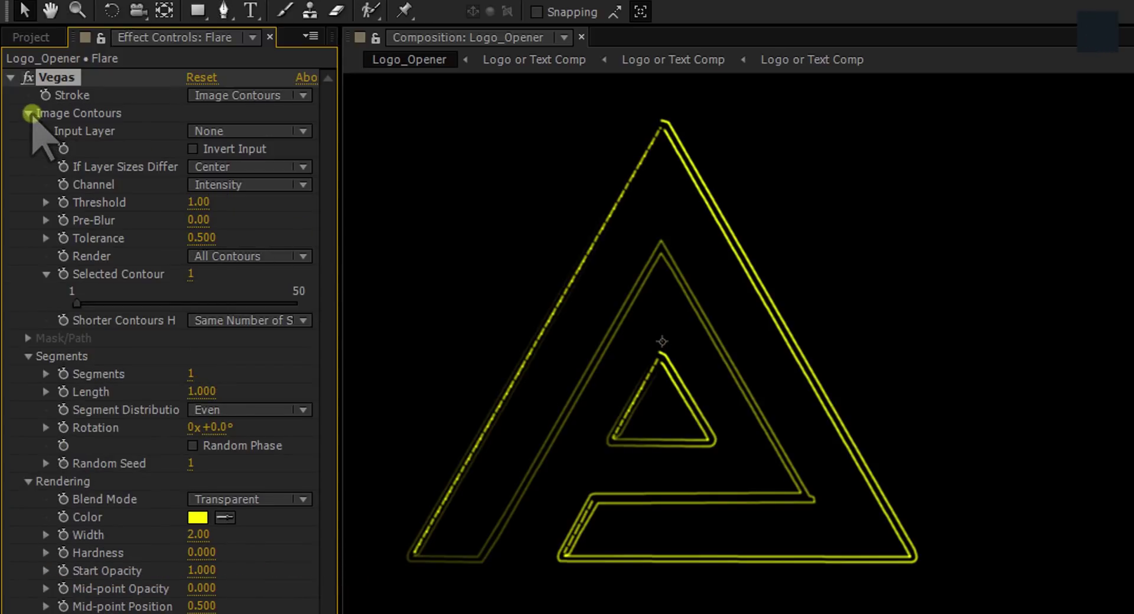
{"action": "left_click", "coordinate": [31, 113]}
{"action": "mouse_move", "coordinate": [187, 183]}
{"action": "left_mouse_down"}
{"action": "mouse_move", "coordinate": [51, 233]}
{"action": "mouse_move", "coordinate": [235, 231]}
{"action": "left_mouse_up"}
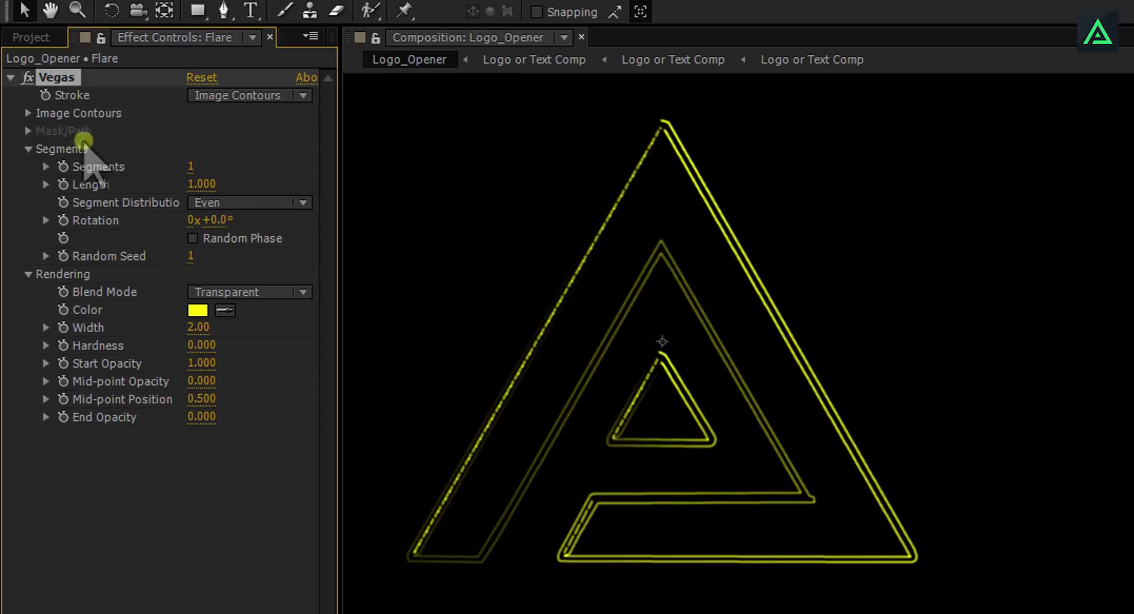
- Set the image contour threshold of the Vegas effect to 2
{"action": "left_click", "coordinate": [28, 113]}
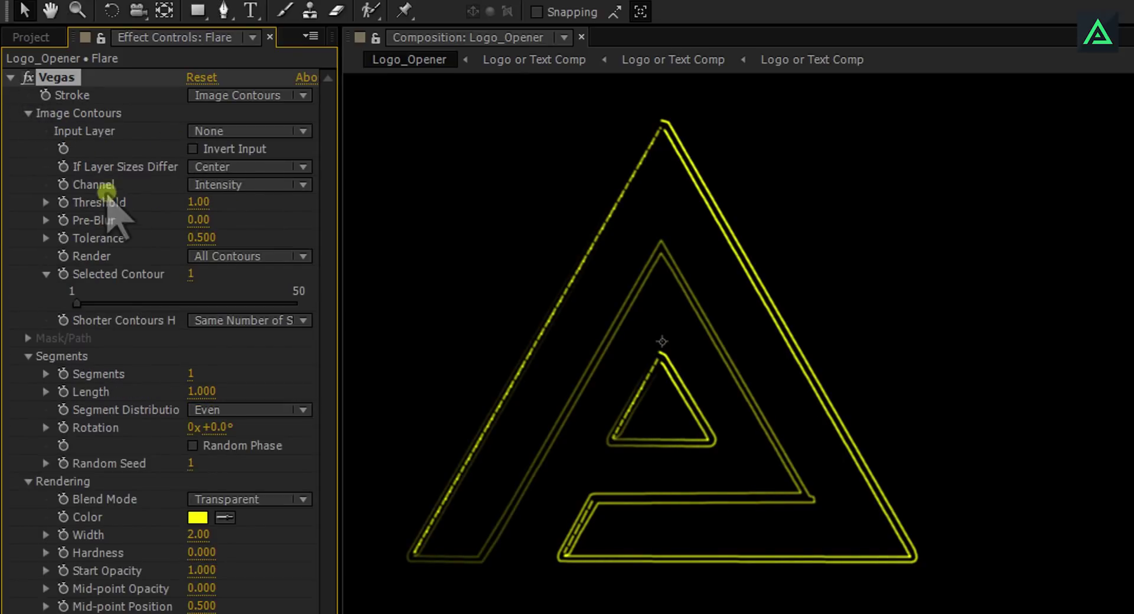
{"action": "left_click", "coordinate": [198, 202]}
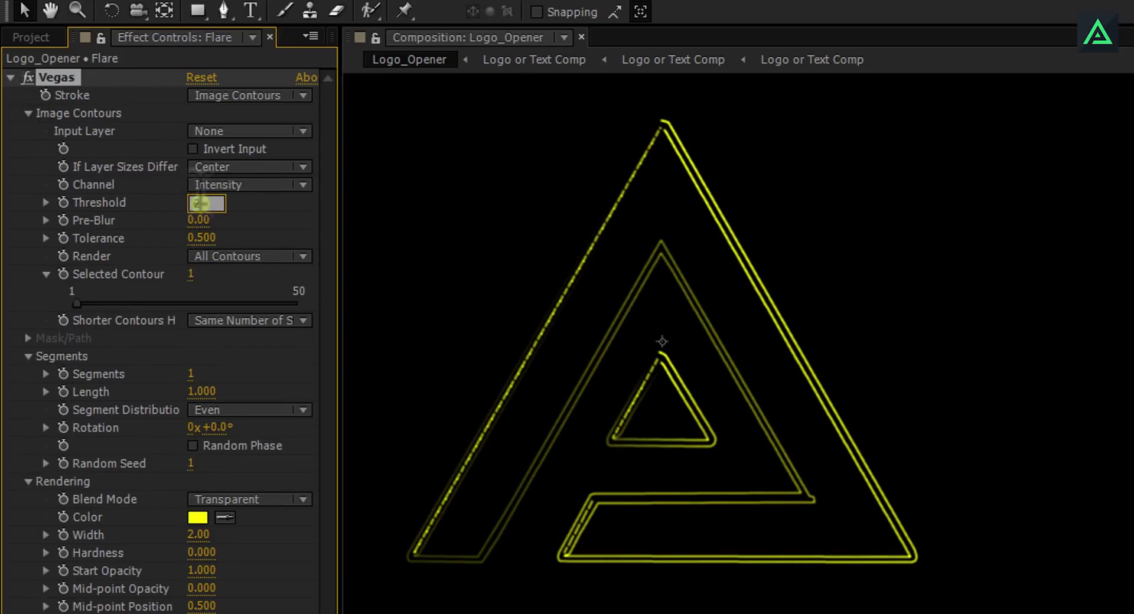
{"action": "type", "text": "2"}
{"action": "key", "text": "Return"}
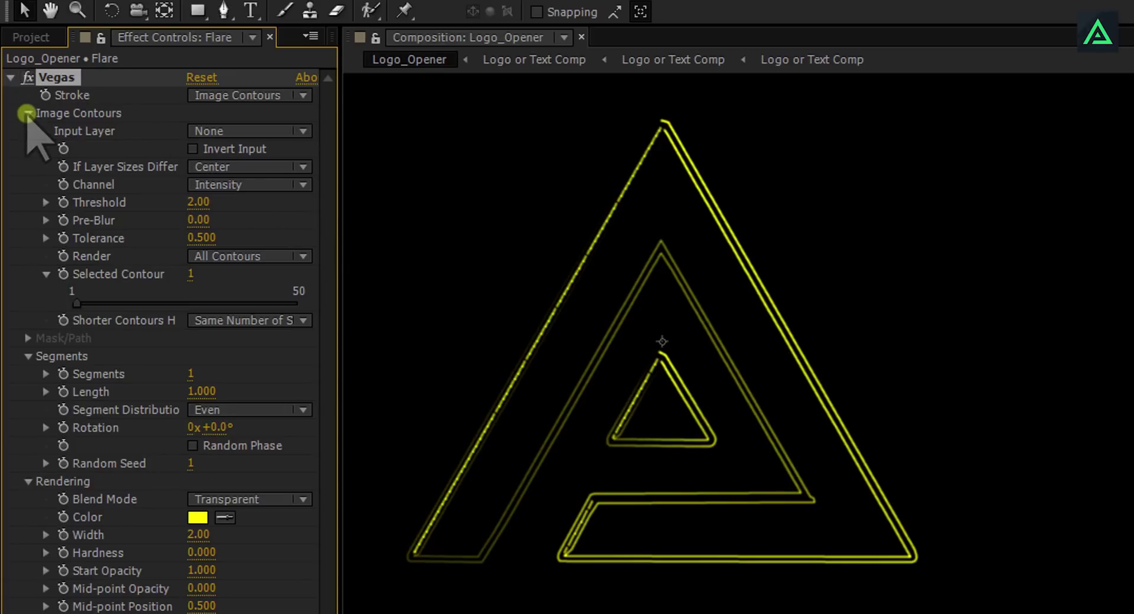
{"action": "left_click", "coordinate": [27, 112]}
- Keyframe the Vegas length from 0 at 0:00:02:00 to 1 at 0:00:05:01
{"action": "left_click_drag", "start_coordinate": [204, 183], "coordinate": [66, 193]}
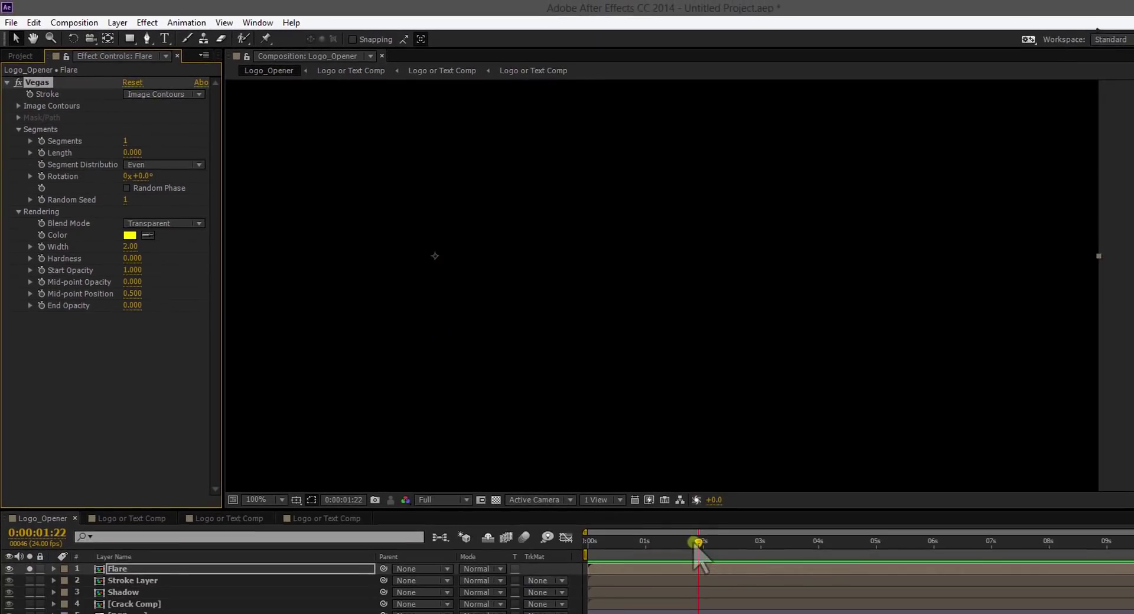
{"action": "mouse_move", "coordinate": [698, 542]}
{"action": "left_mouse_down"}
{"action": "mouse_move", "coordinate": [650, 542]}
{"action": "mouse_move", "coordinate": [700, 542]}
{"action": "left_mouse_up"}
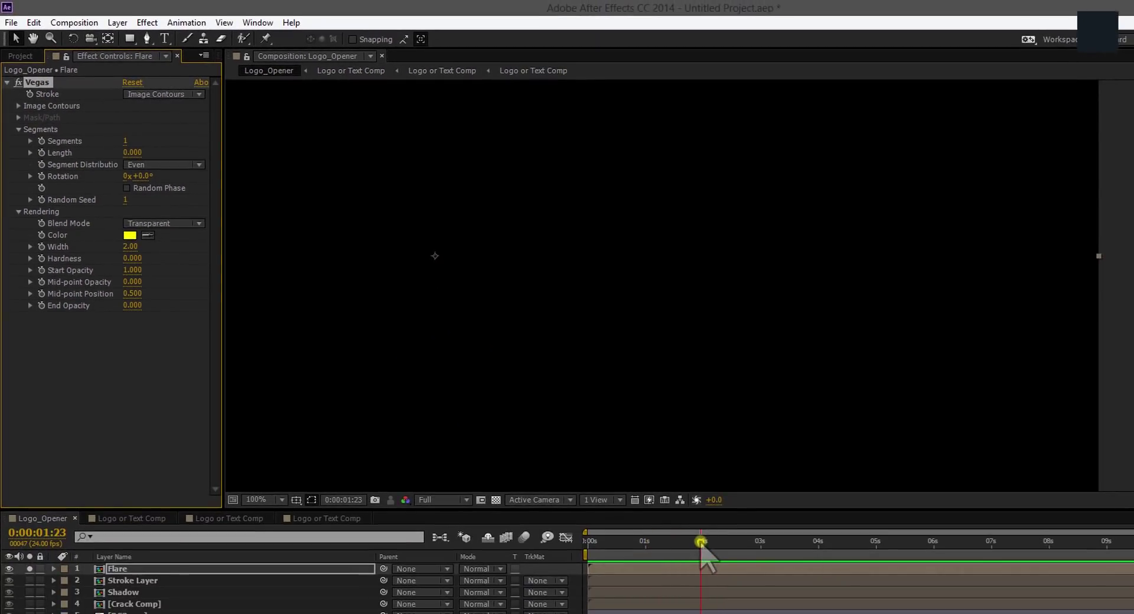
{"action": "left_click", "coordinate": [41, 153]}
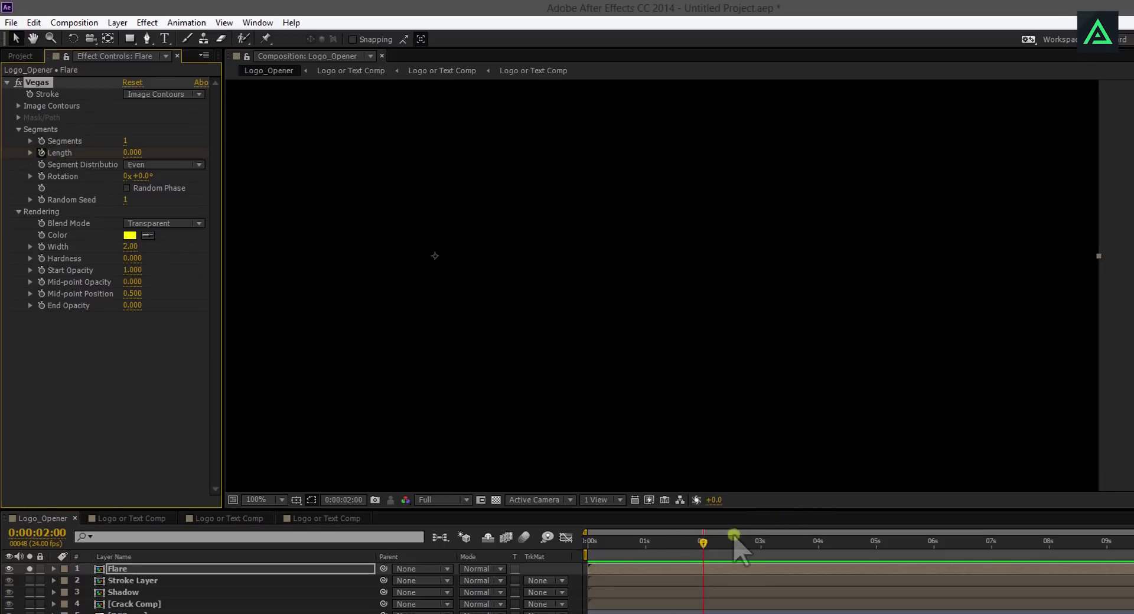
{"action": "left_click", "coordinate": [194, 194]}
{"action": "left_click_drag", "start_coordinate": [133, 152], "coordinate": [219, 154]}
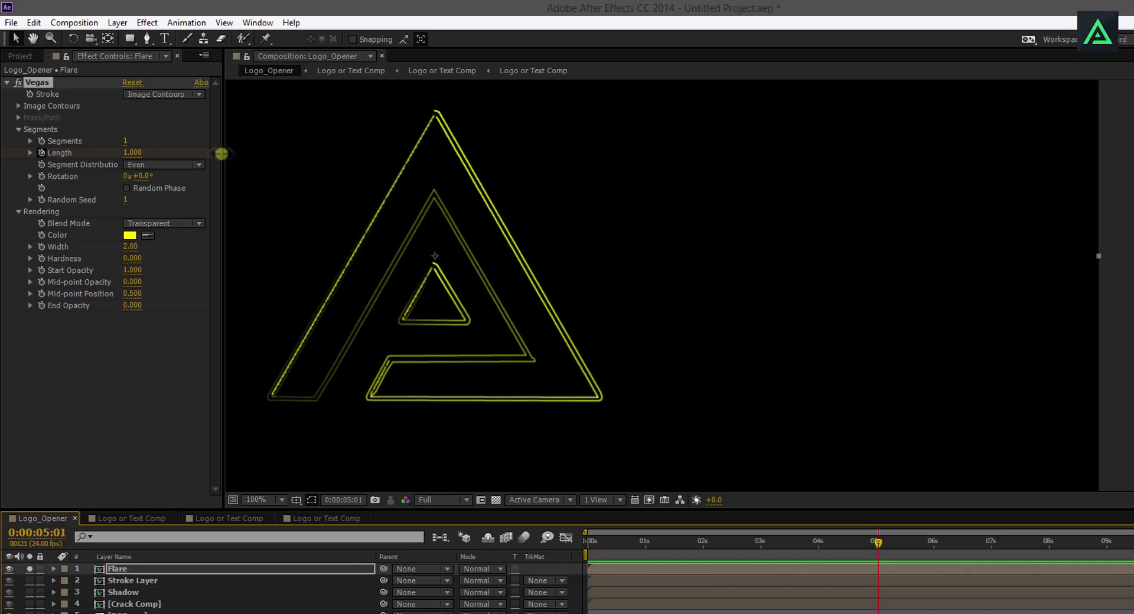
- Preview the outline-drawing animation with the whole composition in view
{"action": "left_click", "coordinate": [562, 338]}
{"action": "scroll", "coordinate": [563, 341], "scroll_direction": "down", "scroll_amount": 2}
{"action": "left_click_drag", "start_coordinate": [562, 346], "coordinate": [702, 349]}
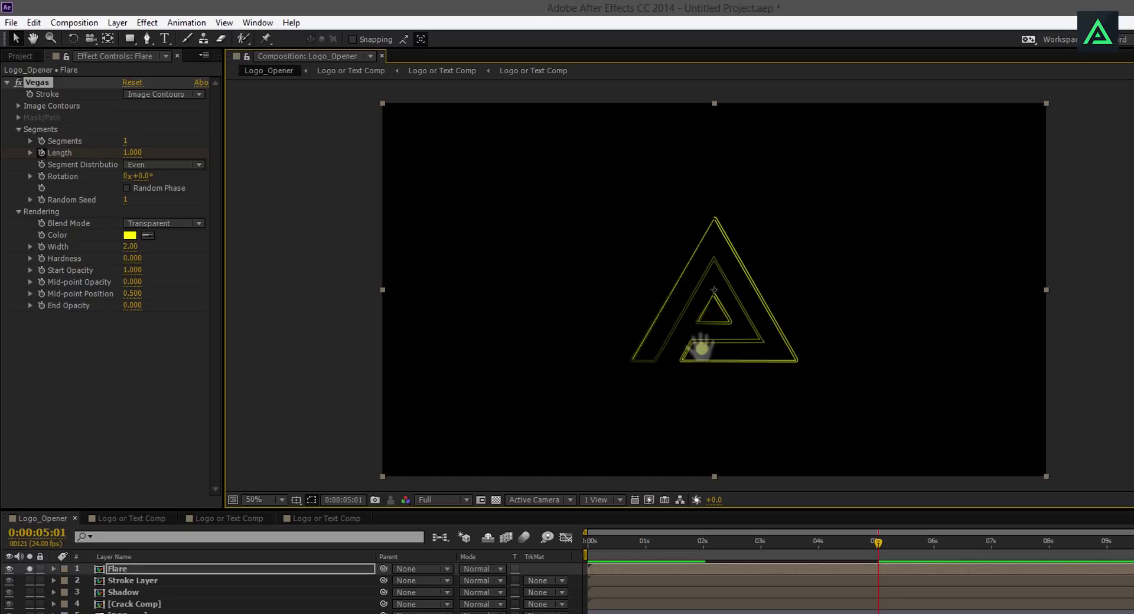
{"action": "key", "text": "space"}
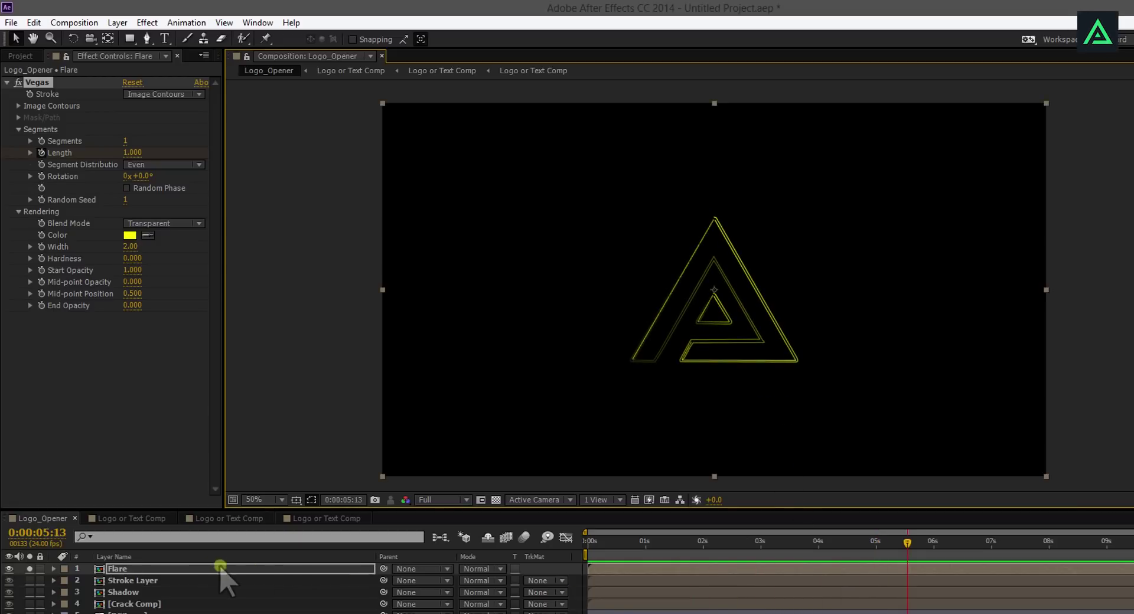
- Reveal the Flare layer's keyframes, shift the ending Length keyframe to just before 4 seconds and apply Easy Ease to it
{"action": "left_click", "coordinate": [193, 568]}
{"action": "key", "text": "u"}
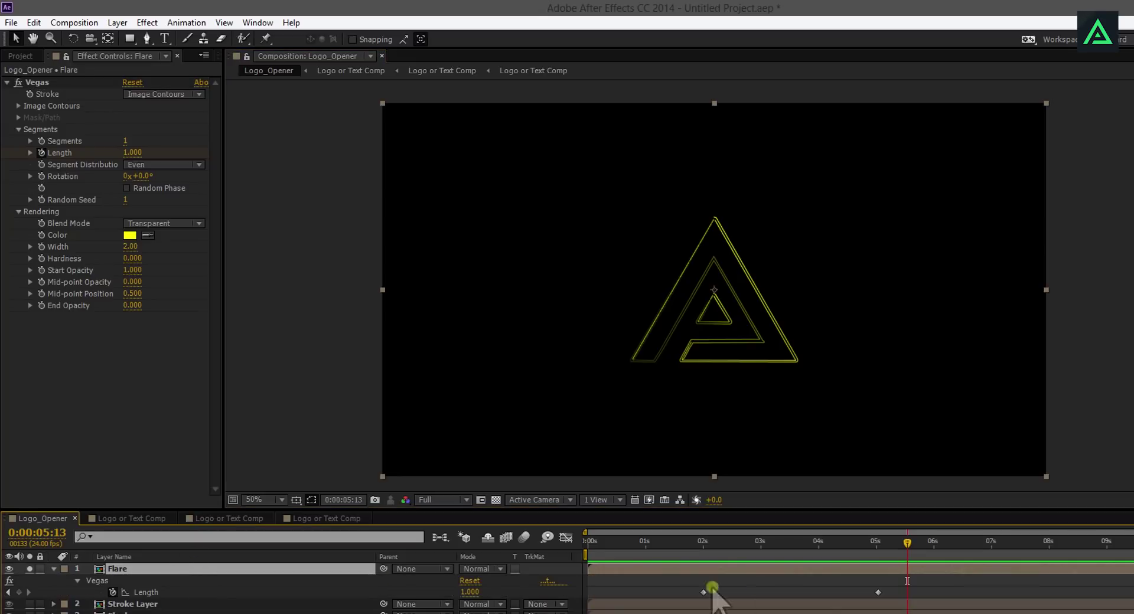
{"action": "right_click", "coordinate": [811, 592]}
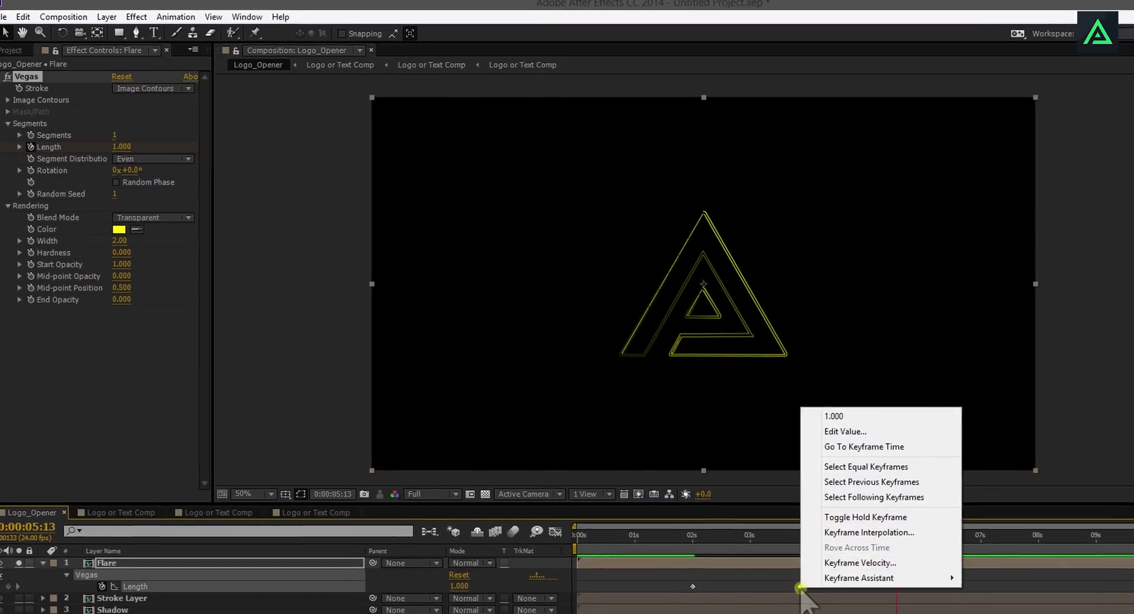
{"action": "mouse_move", "coordinate": [936, 591]}
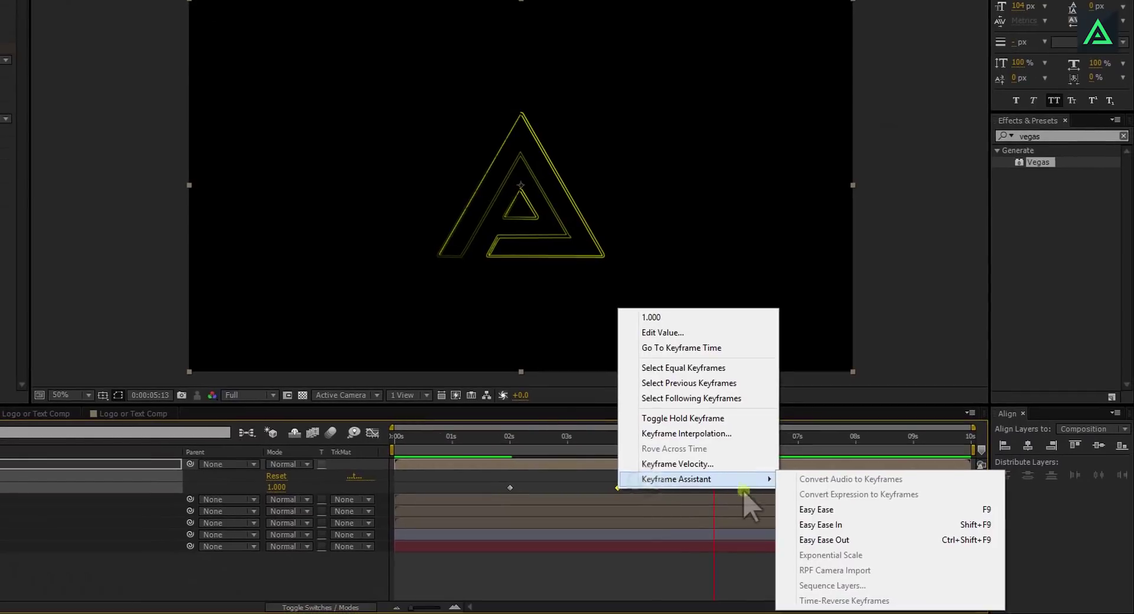
{"action": "left_click", "coordinate": [818, 509]}
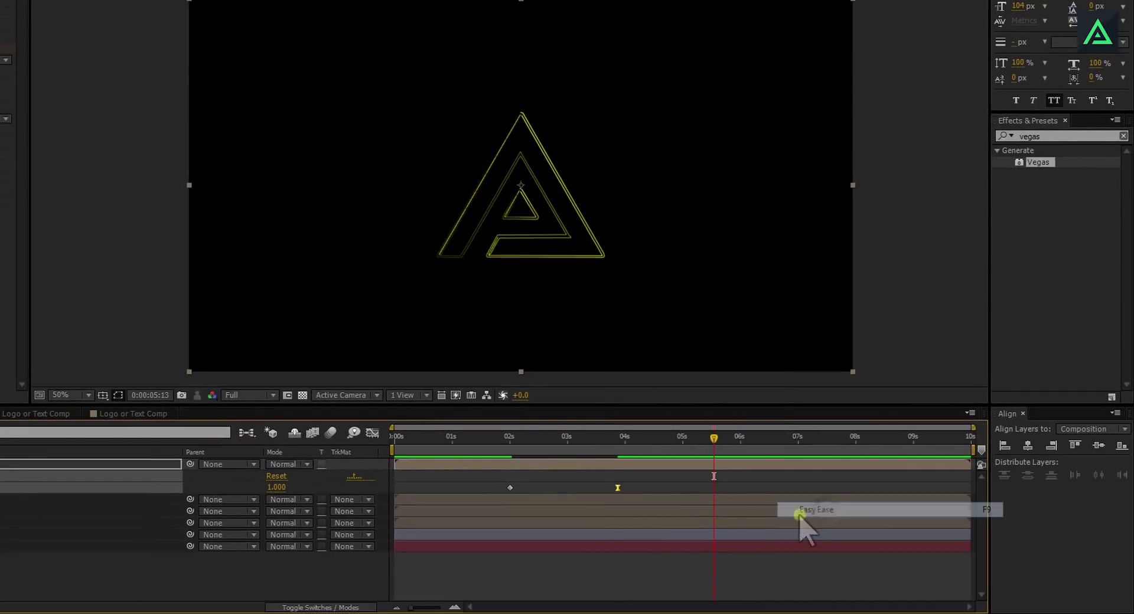
- Apply Easy Ease Out to the first Length keyframe and preview the animation
{"action": "right_click", "coordinate": [511, 487]}
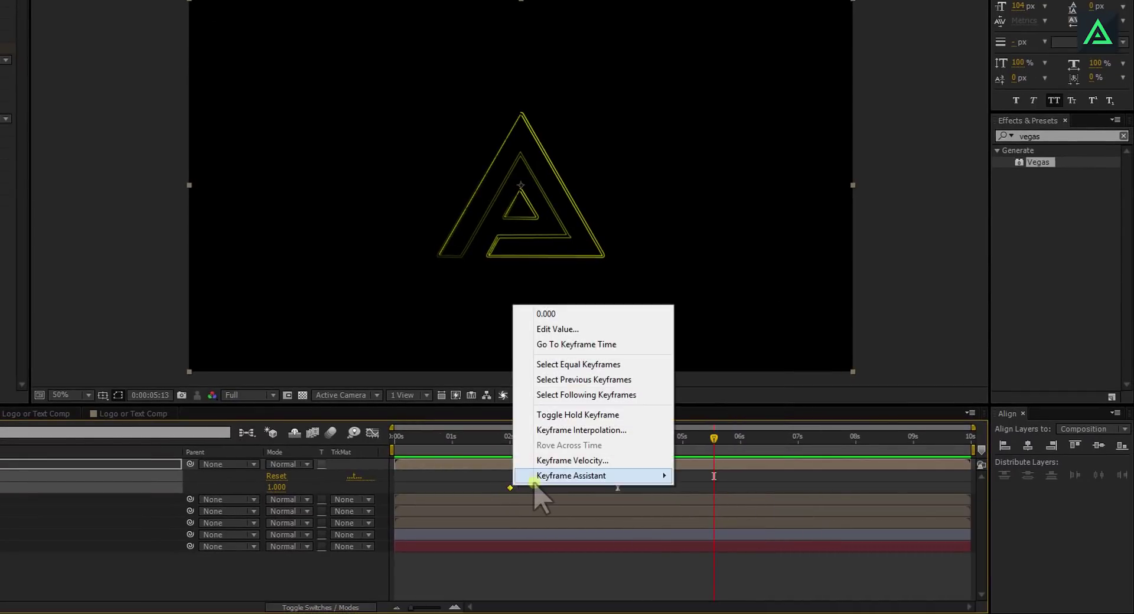
{"action": "mouse_move", "coordinate": [546, 476]}
{"action": "left_click", "coordinate": [733, 523]}
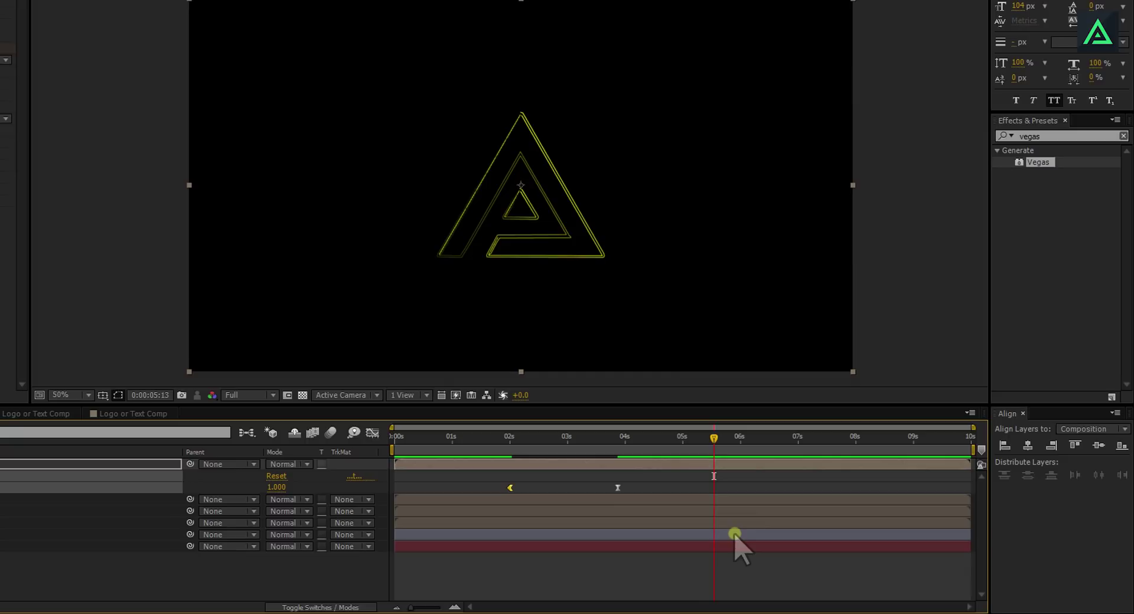
{"action": "key", "text": "KP_0"}
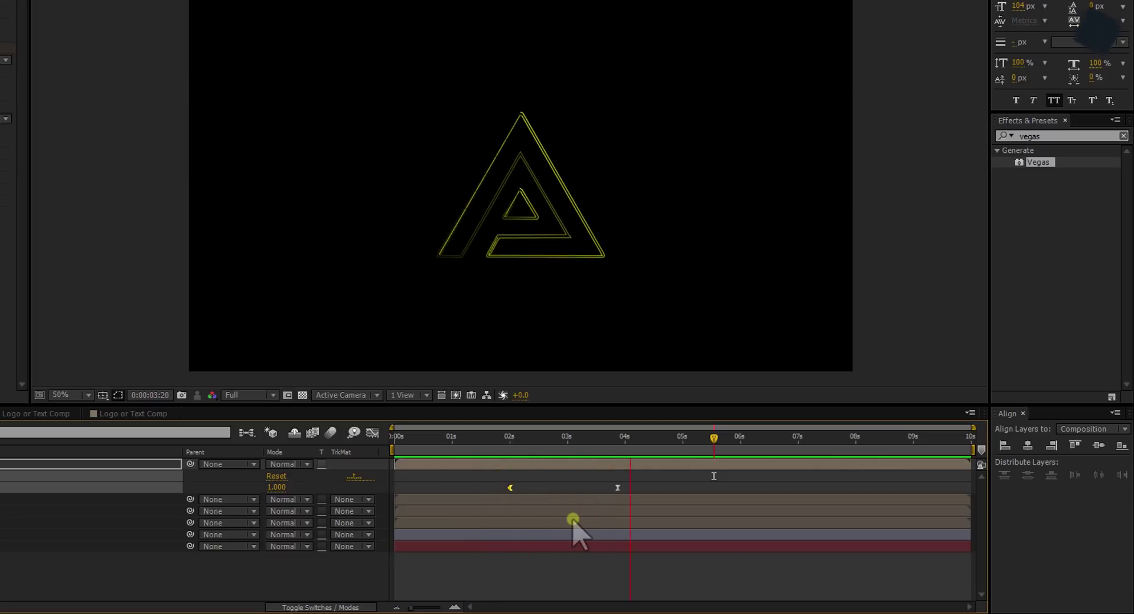
- With the outline fully drawn at about 4 seconds, set the Vegas hardness, mid-point opacity and end opacity to 1
{"action": "left_click_drag", "start_coordinate": [483, 439], "coordinate": [629, 448]}
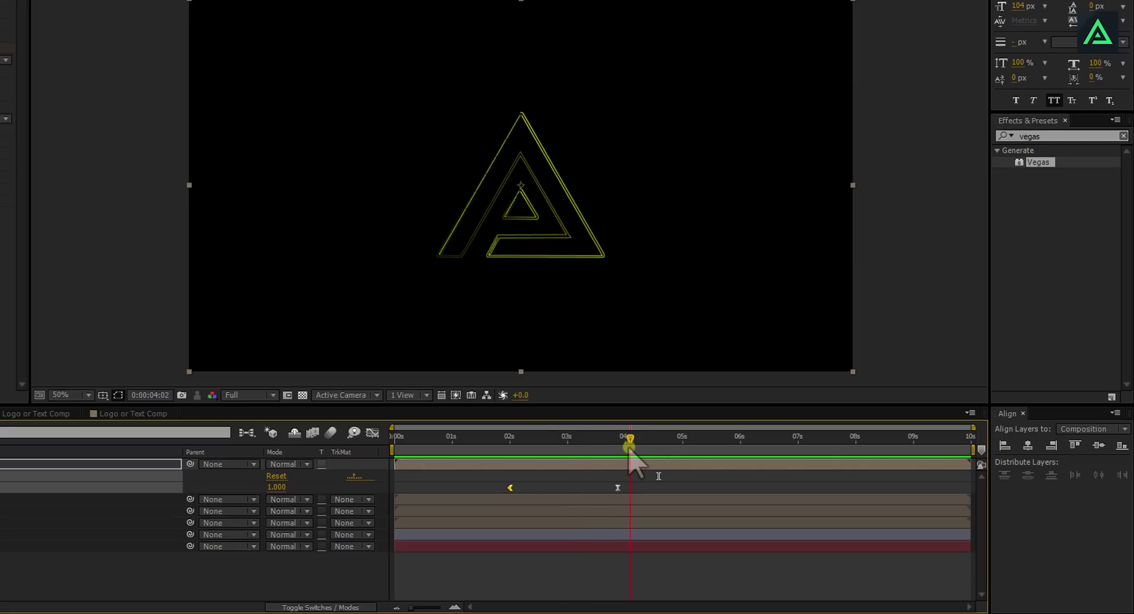
{"action": "left_click_drag", "start_coordinate": [576, 236], "coordinate": [299, 203]}
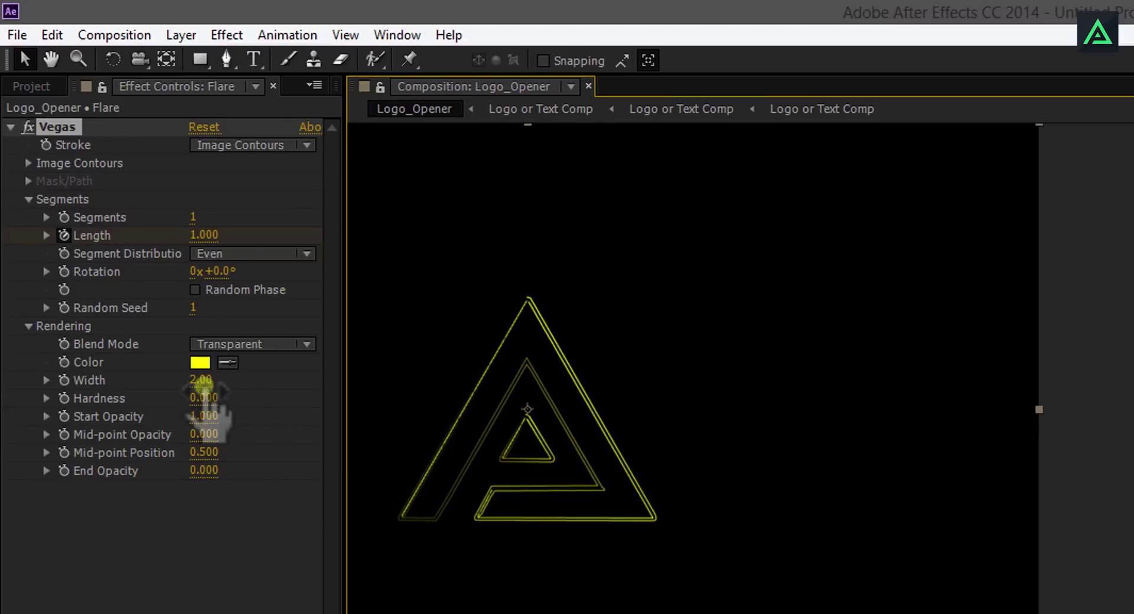
{"action": "left_click_drag", "start_coordinate": [204, 398], "coordinate": [593, 405]}
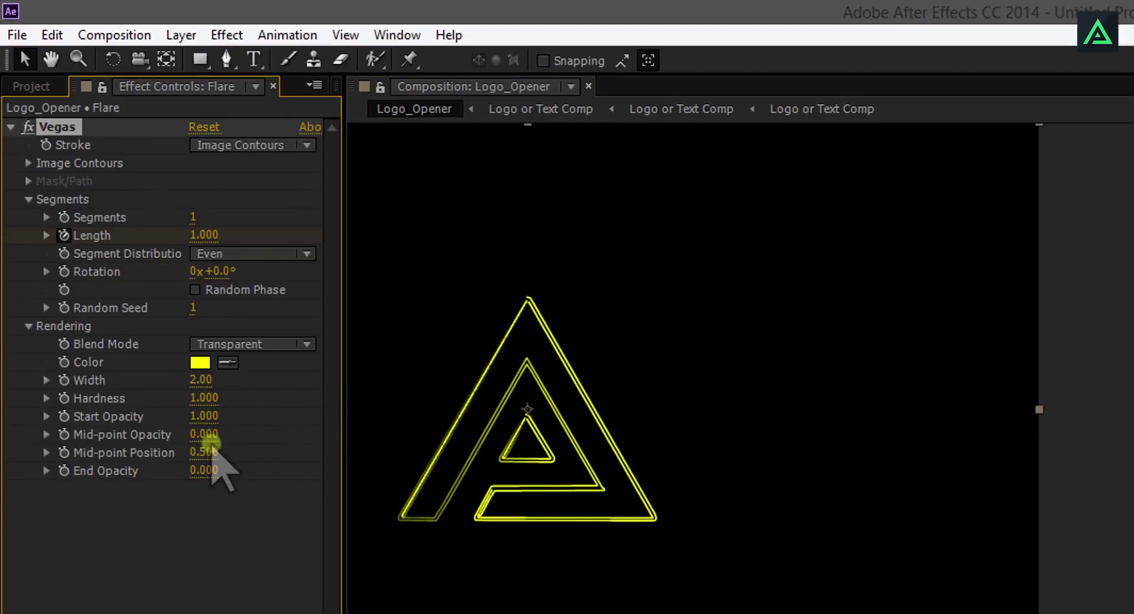
{"action": "left_click_drag", "start_coordinate": [203, 435], "coordinate": [685, 436]}
{"action": "left_click_drag", "start_coordinate": [202, 471], "coordinate": [655, 493]}
{"action": "key", "text": "space"}
{"action": "left_click_drag", "start_coordinate": [557, 422], "coordinate": [1065, 473]}
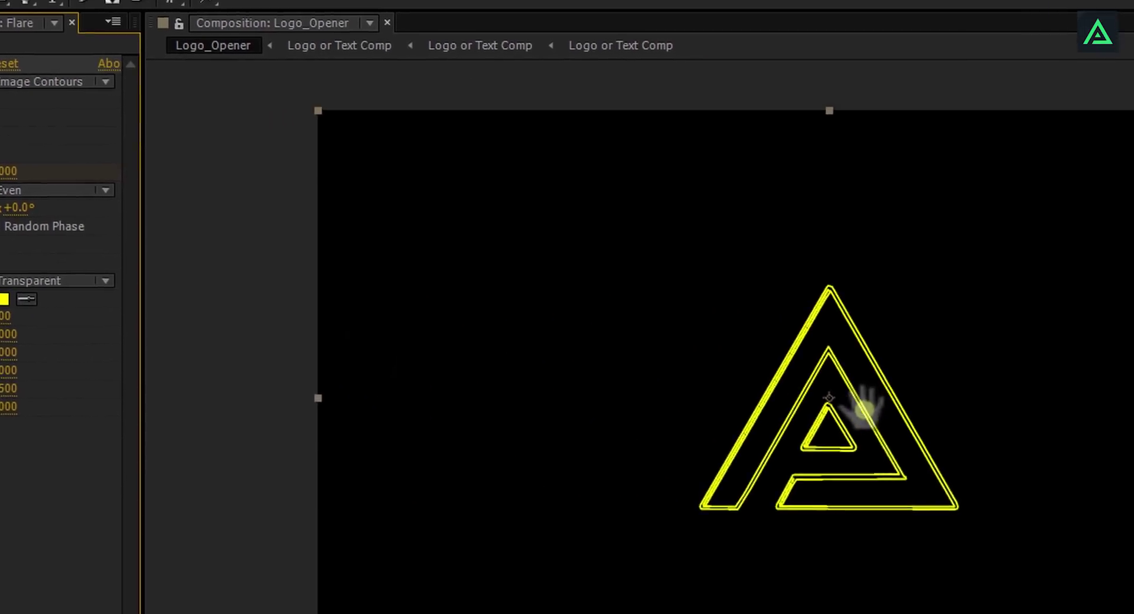
{"action": "key", "text": "space"}
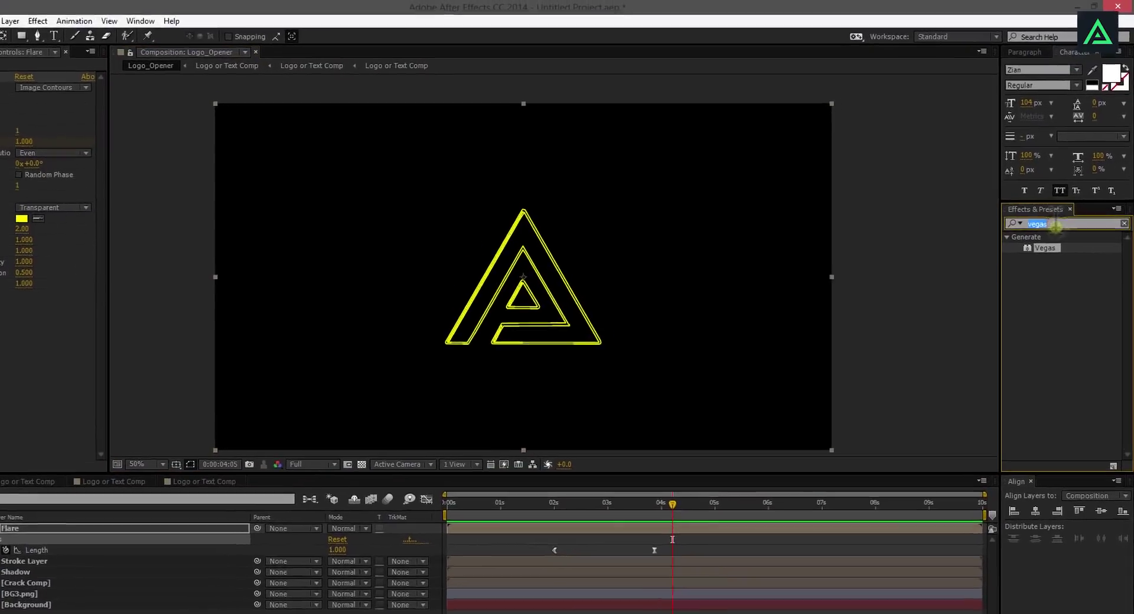
- Find the CC Pixel Polly effect, apply it to the Flare layer and preview the animation
{"action": "left_click", "coordinate": [1062, 208]}
{"action": "type", "text": "pixel"}
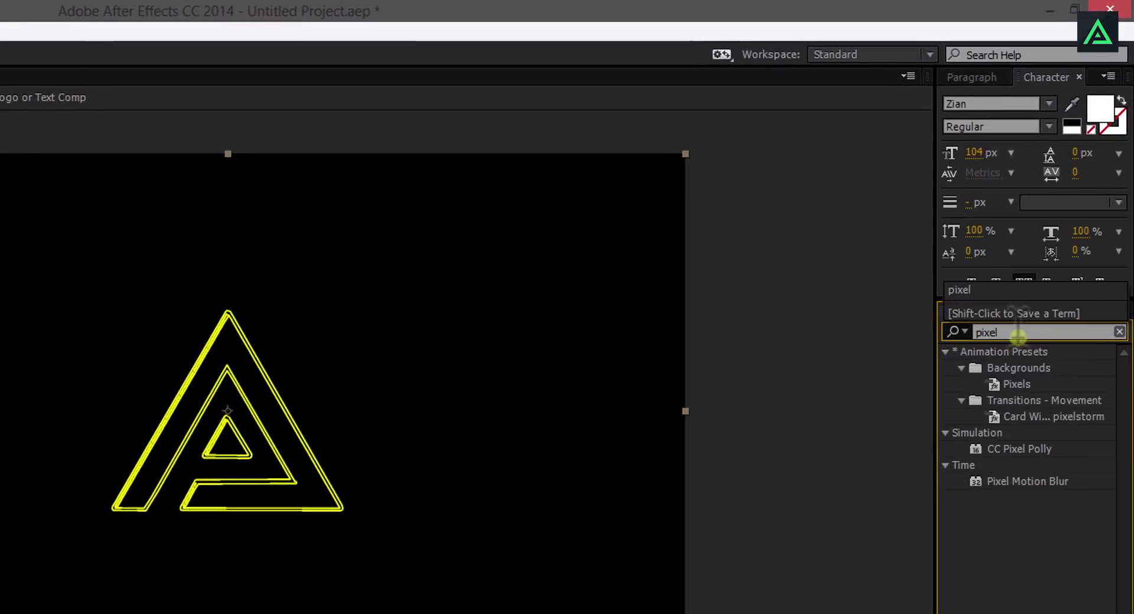
{"action": "left_click_drag", "start_coordinate": [1034, 450], "coordinate": [177, 437]}
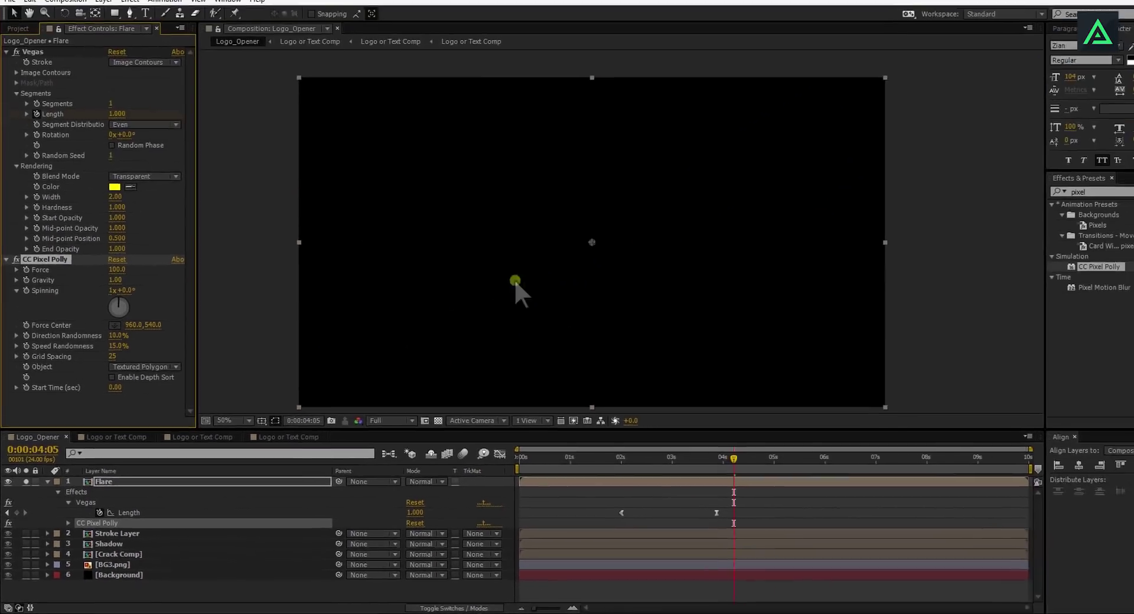
{"action": "key", "text": "KP_0"}
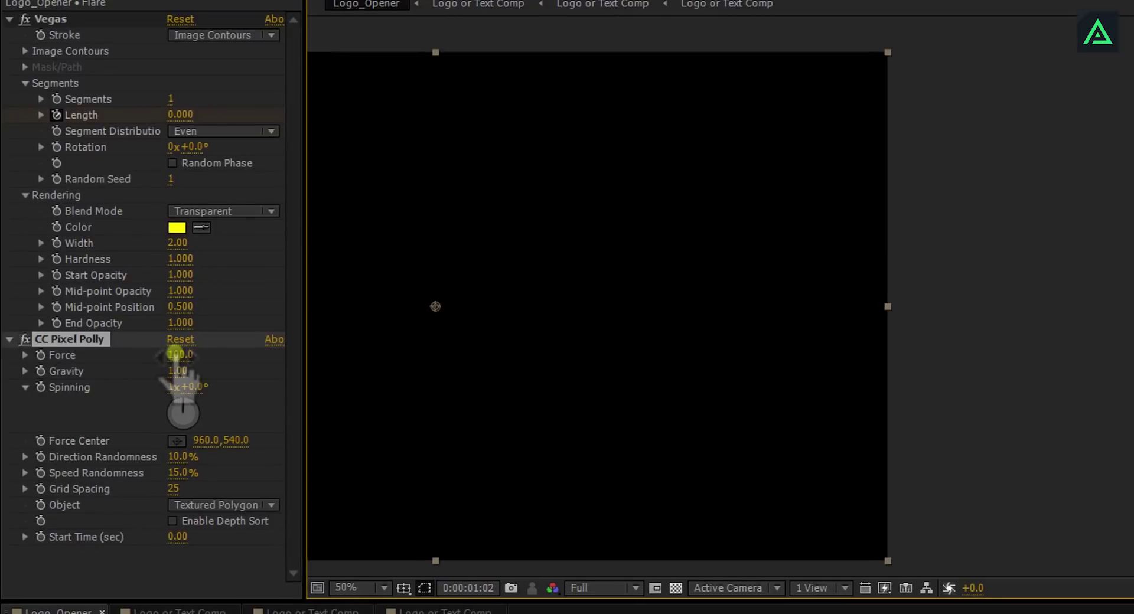
- Set CC Pixel Polly's force and gravity to 0 and move the playhead to around 3.5 seconds to check the particles
{"action": "left_click", "coordinate": [178, 354]}
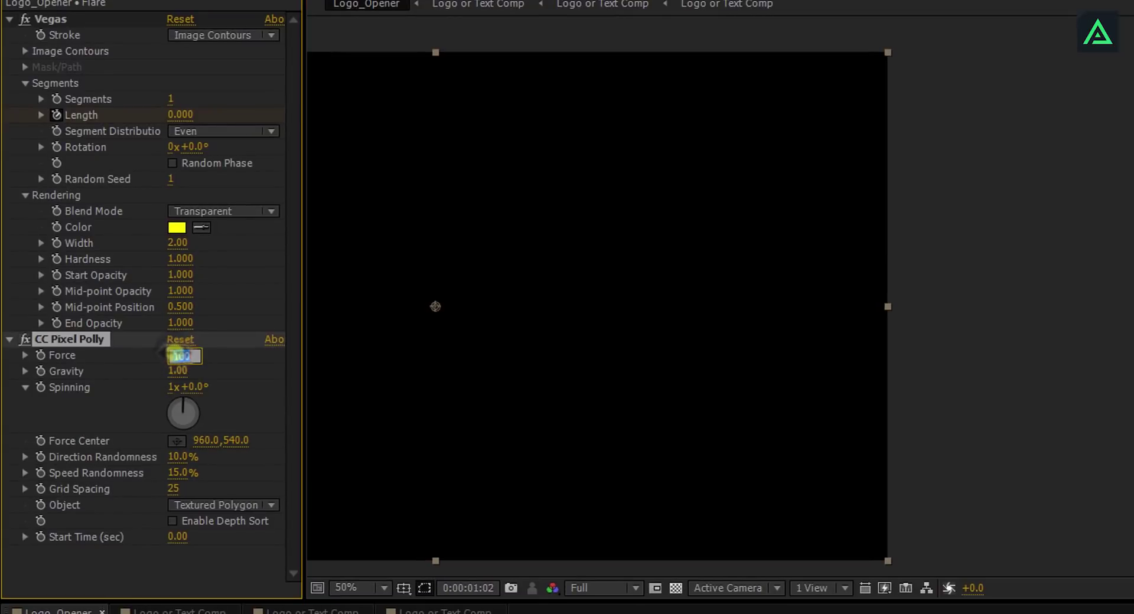
{"action": "left_click", "coordinate": [202, 372]}
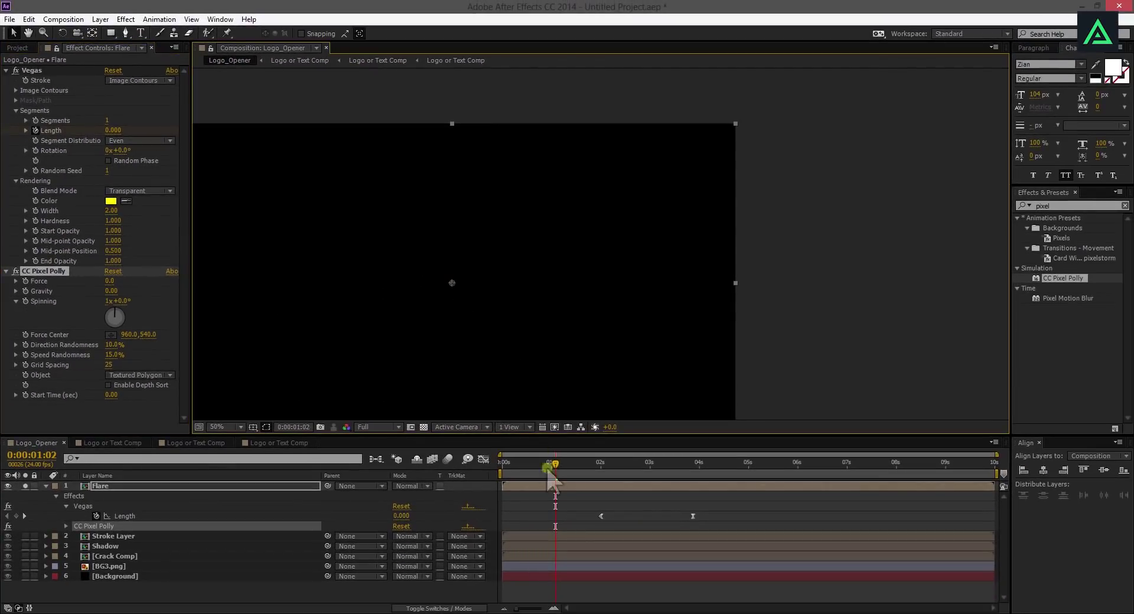
{"action": "left_click_drag", "start_coordinate": [623, 467], "coordinate": [680, 491]}
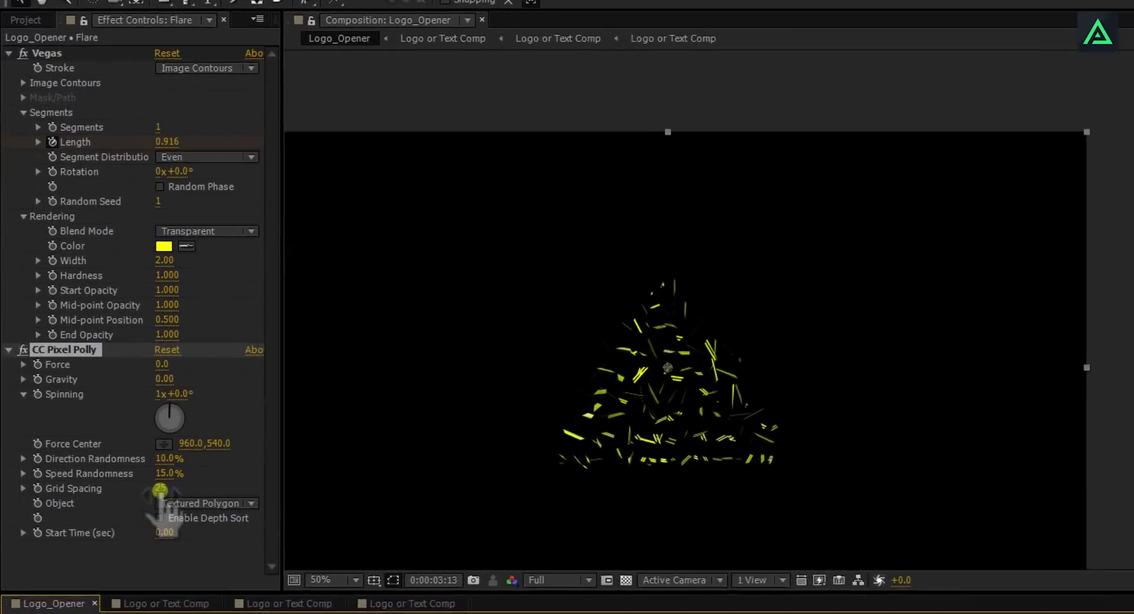
- Set CC Pixel Polly's grid spacing to 3 and collapse the settings of both Flare effects
{"action": "left_click", "coordinate": [108, 365]}
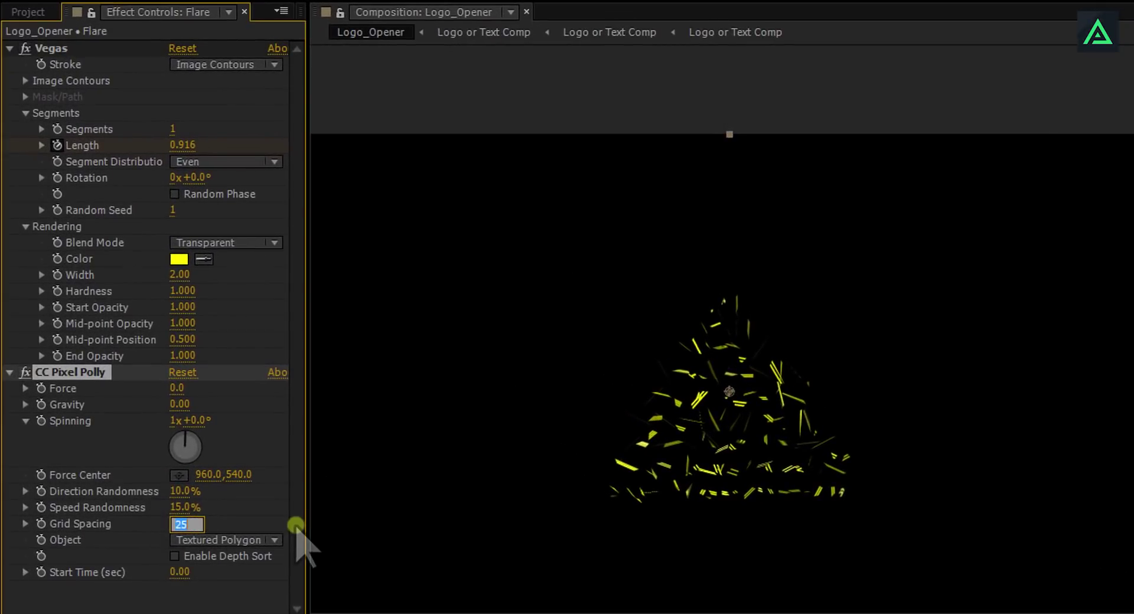
{"action": "left_click", "coordinate": [1063, 613]}
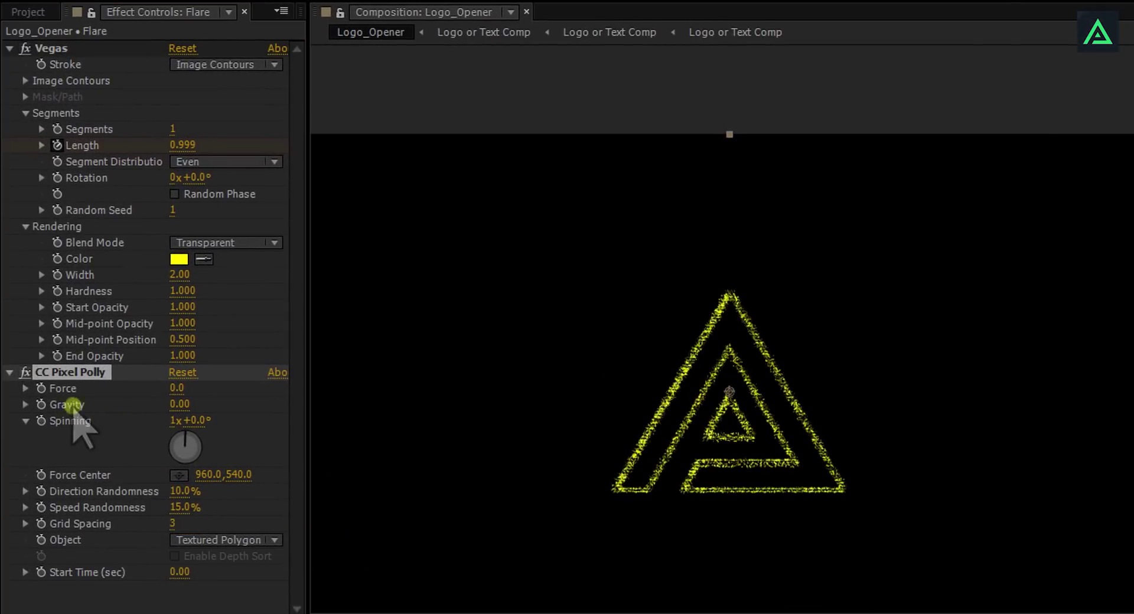
{"action": "left_click", "coordinate": [10, 372]}
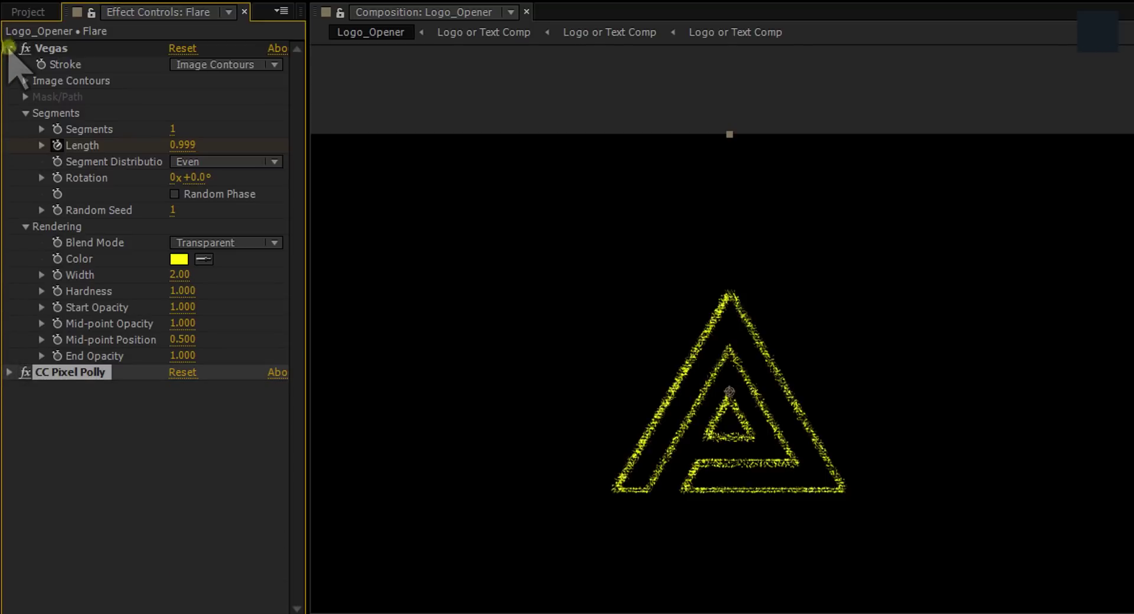
{"action": "left_click", "coordinate": [10, 48]}
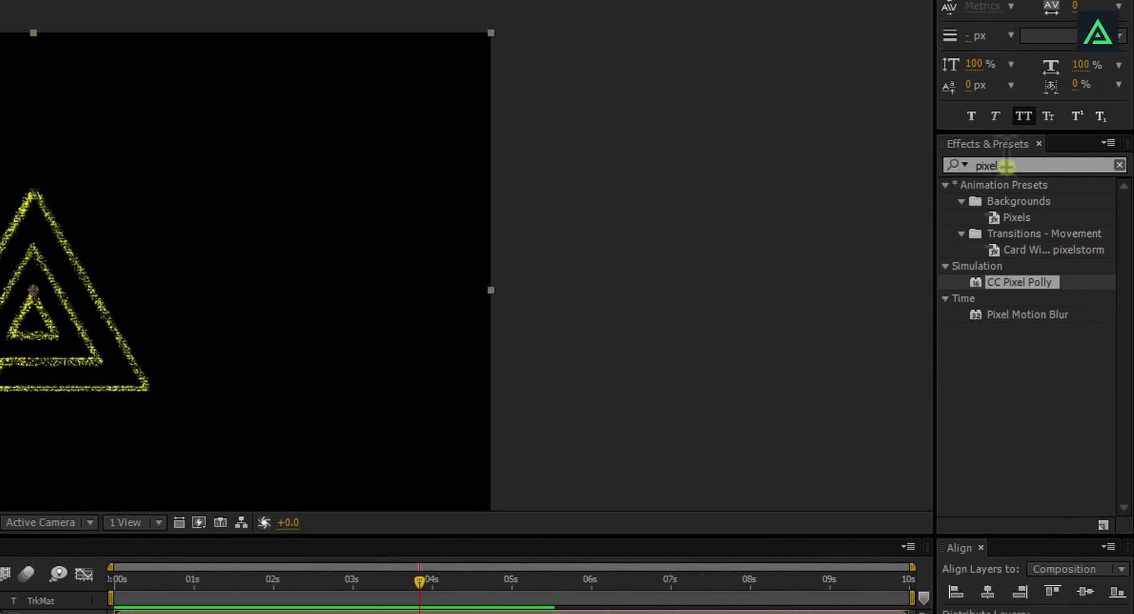
- Find the Colorama effect among the color effects and apply it to the Flare layer
{"action": "left_click", "coordinate": [1007, 166]}
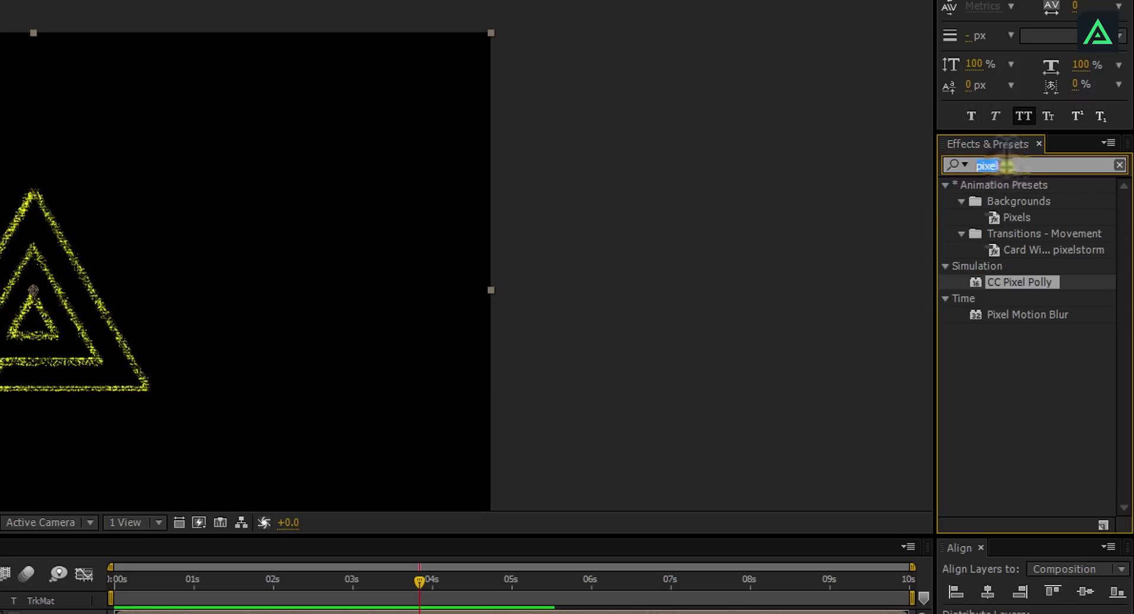
{"action": "type", "text": "color"}
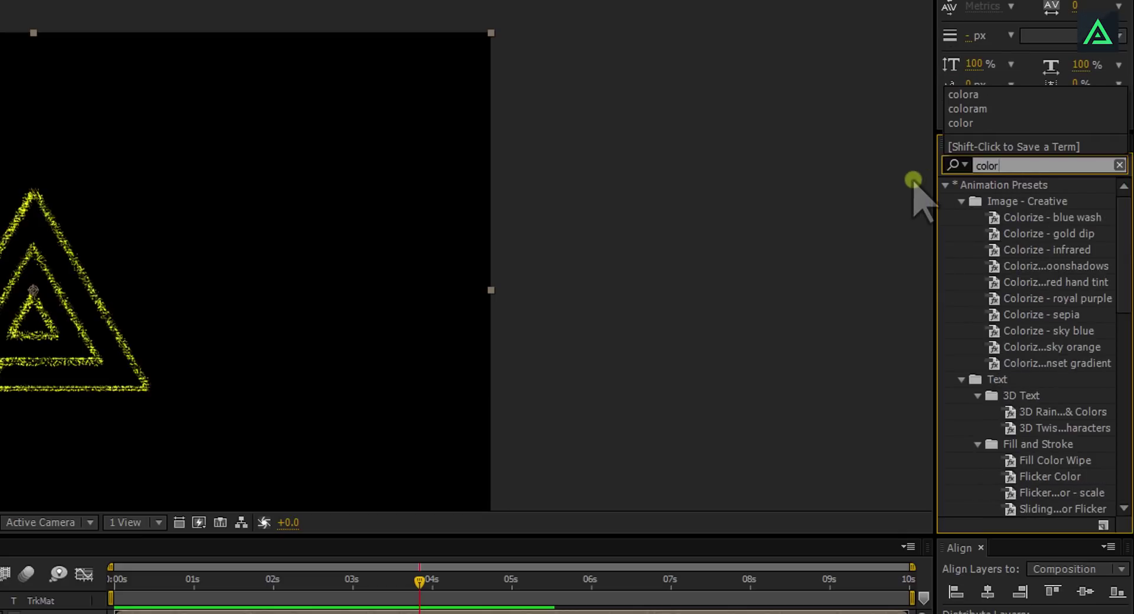
{"action": "left_click_drag", "start_coordinate": [1124, 248], "coordinate": [1124, 363]}
{"action": "left_click", "coordinate": [1014, 423]}
{"action": "left_click_drag", "start_coordinate": [1013, 423], "coordinate": [716, 427]}
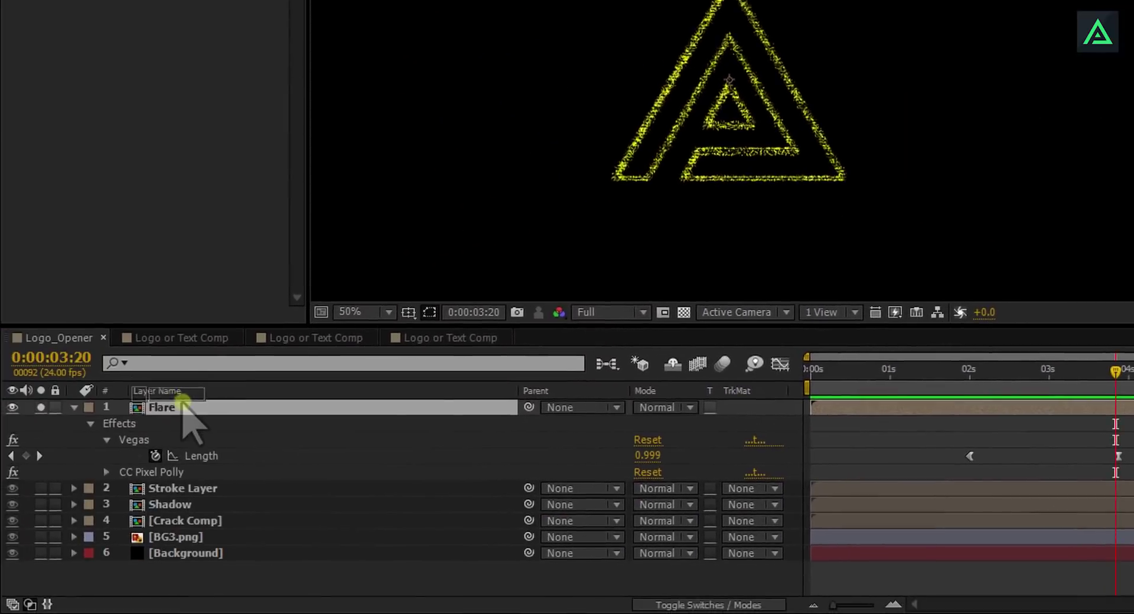
{"action": "left_click_drag", "start_coordinate": [180, 408], "coordinate": [181, 408]}
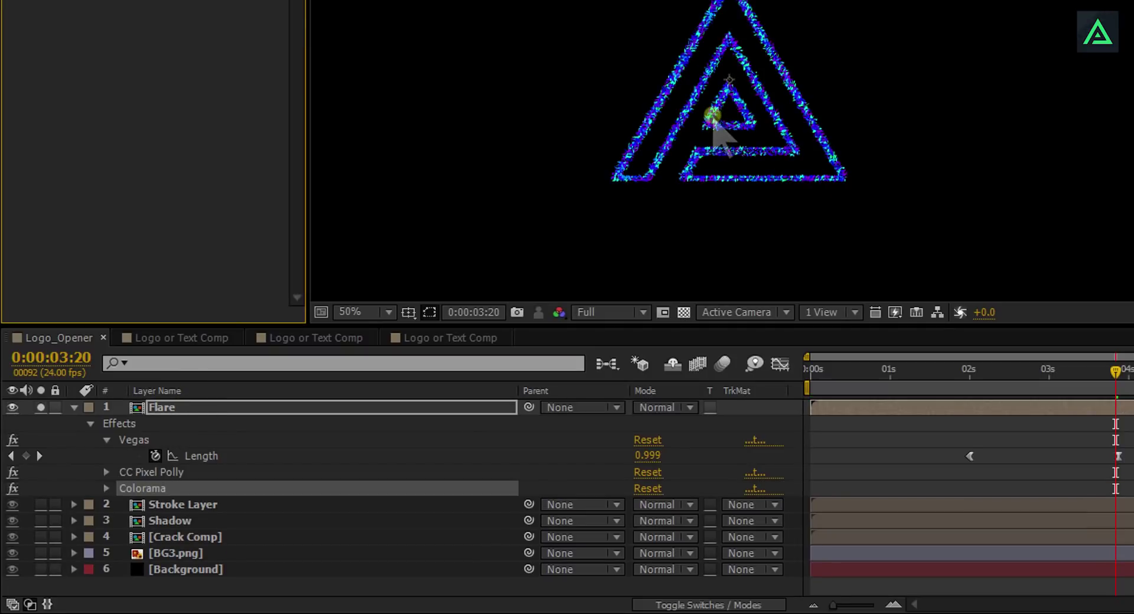
- Turn off Modify Alpha in Colorama's Modify settings, leaving the modified channels at All
{"action": "scroll", "coordinate": [712, 114], "scroll_direction": "up", "scroll_amount": 1}
{"action": "left_click_drag", "start_coordinate": [621, 117], "coordinate": [718, 0]}
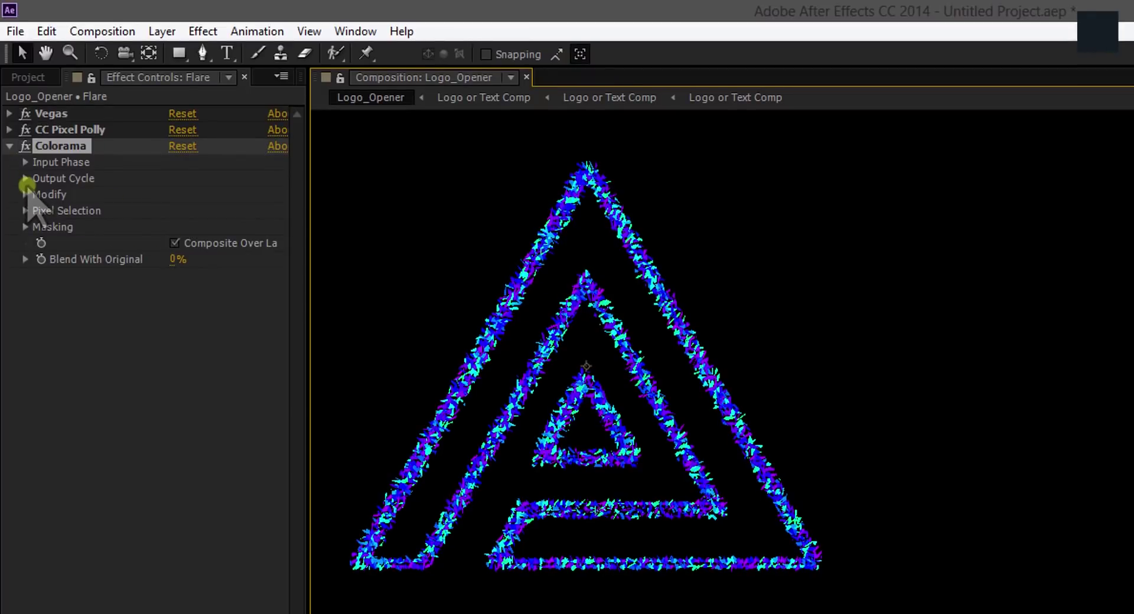
{"action": "left_click", "coordinate": [26, 195]}
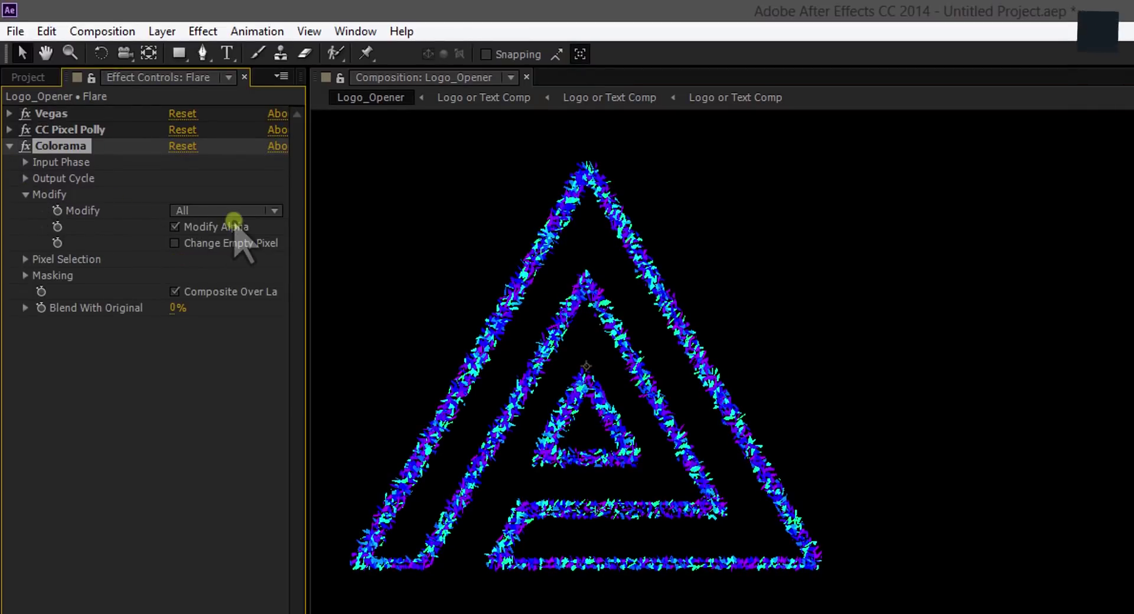
{"action": "left_click", "coordinate": [175, 227]}
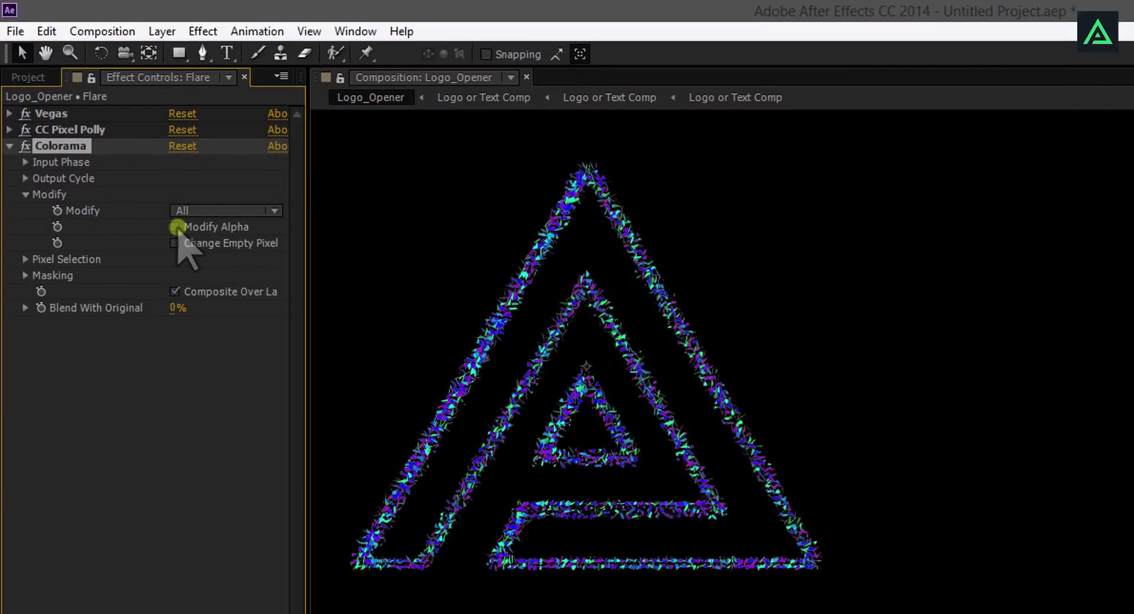
{"action": "left_click", "coordinate": [176, 227]}
{"action": "left_click", "coordinate": [177, 227]}
{"action": "left_click", "coordinate": [205, 211]}
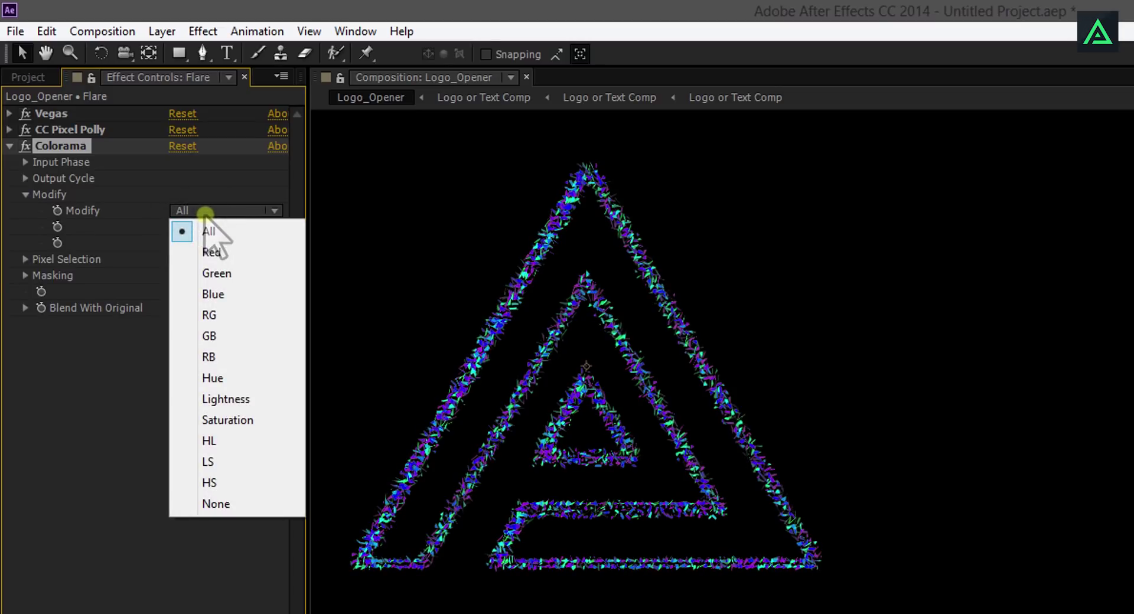
{"action": "left_click", "coordinate": [101, 337]}
{"action": "left_click", "coordinate": [26, 194]}
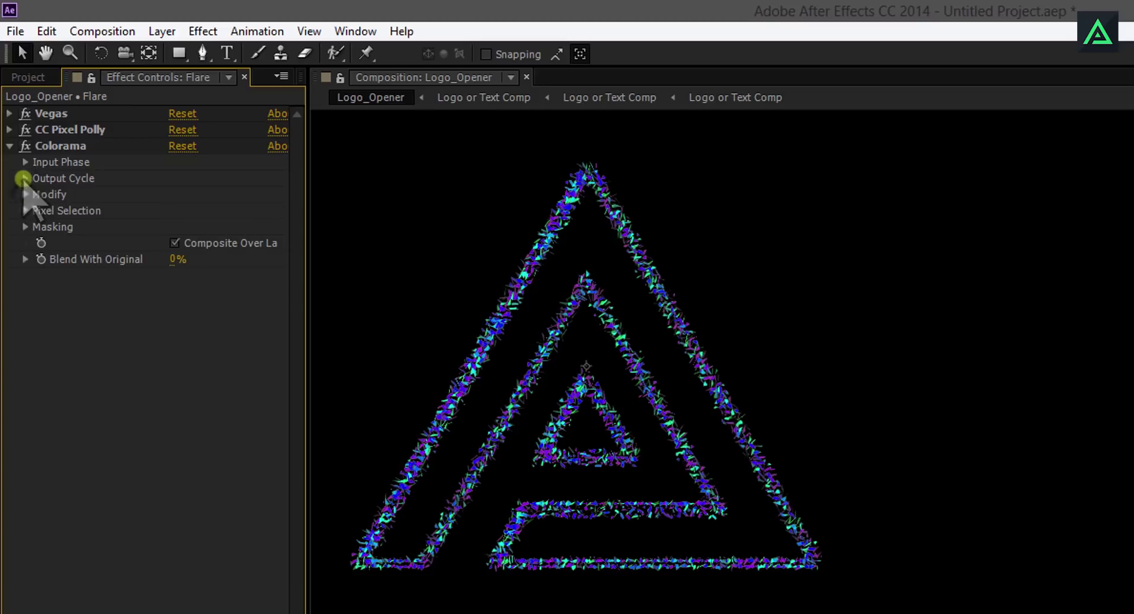
- Try the Ramp Red preset palette for Colorama's output cycle, choose Fire instead and collapse the effect
{"action": "left_click", "coordinate": [24, 179]}
{"action": "left_click", "coordinate": [237, 194]}
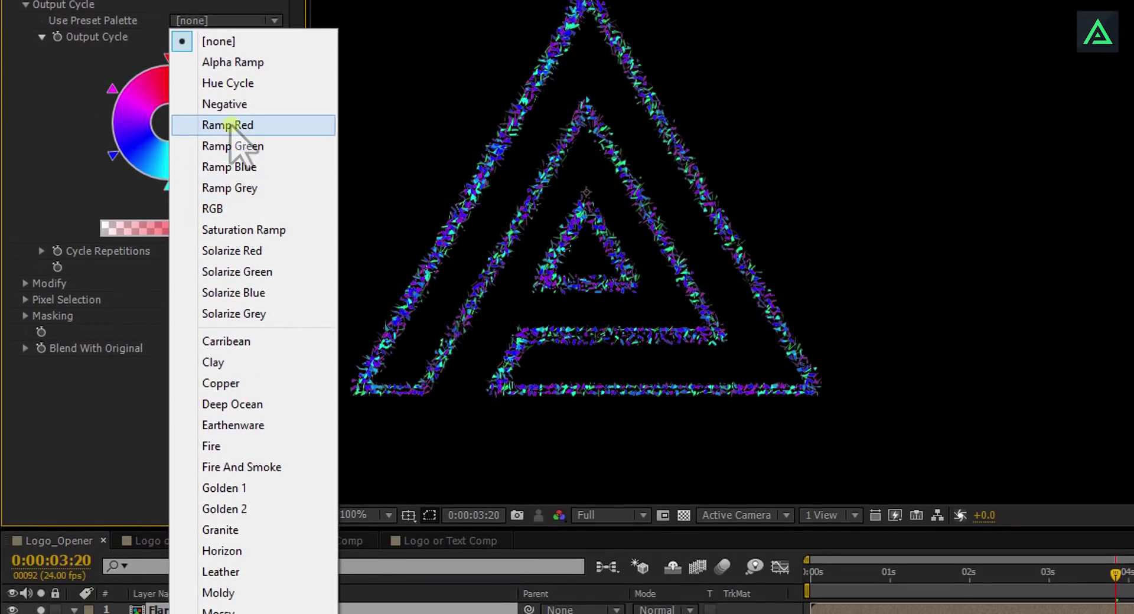
{"action": "left_click", "coordinate": [232, 295]}
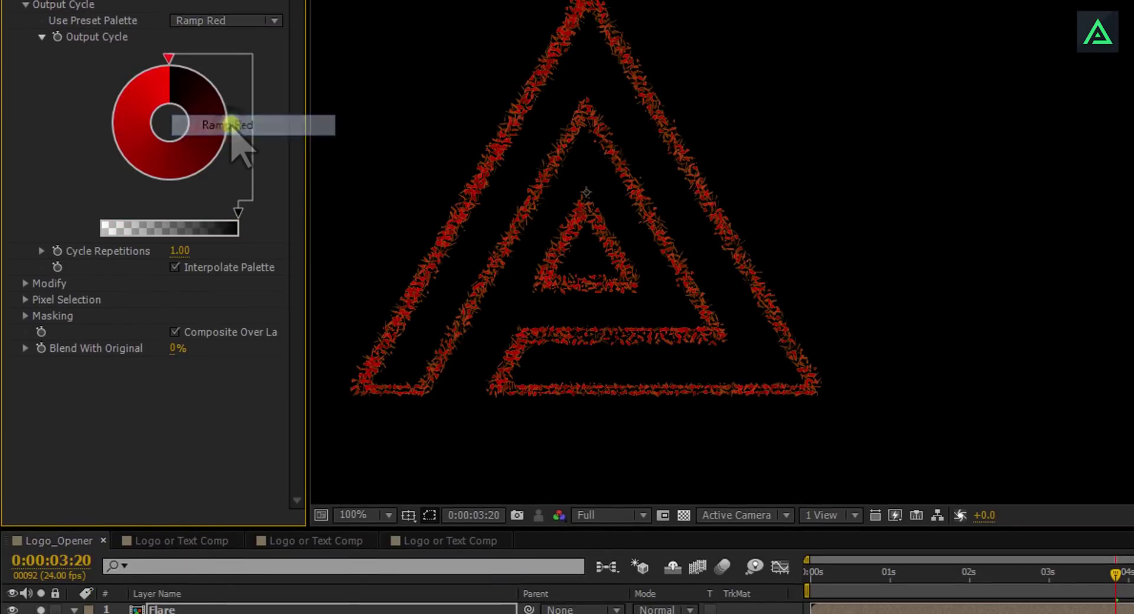
{"action": "left_click", "coordinate": [200, 21]}
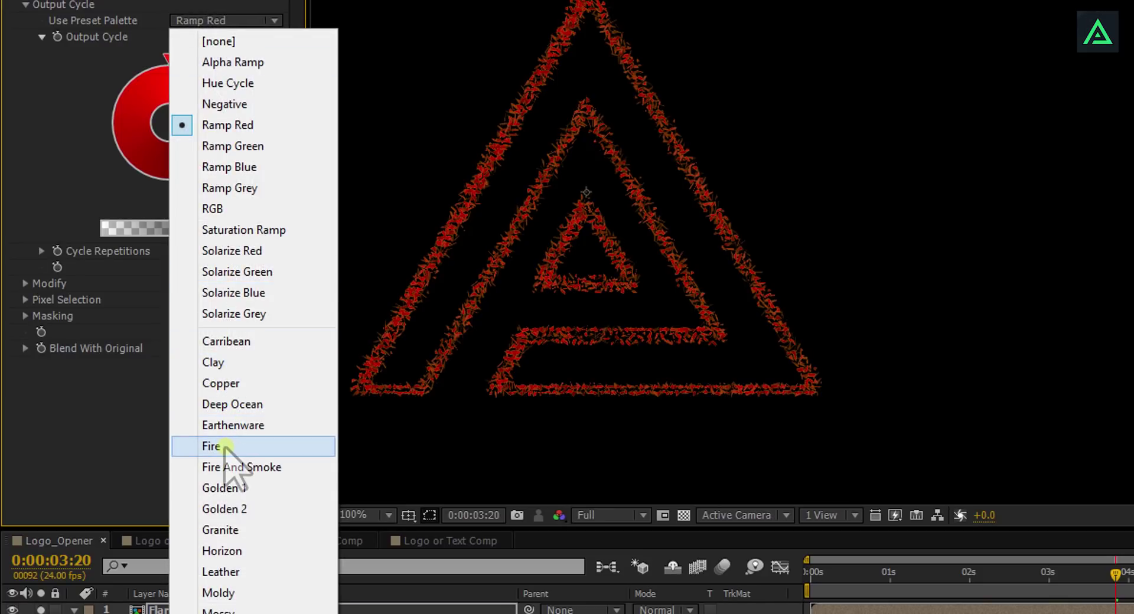
{"action": "left_click", "coordinate": [223, 447]}
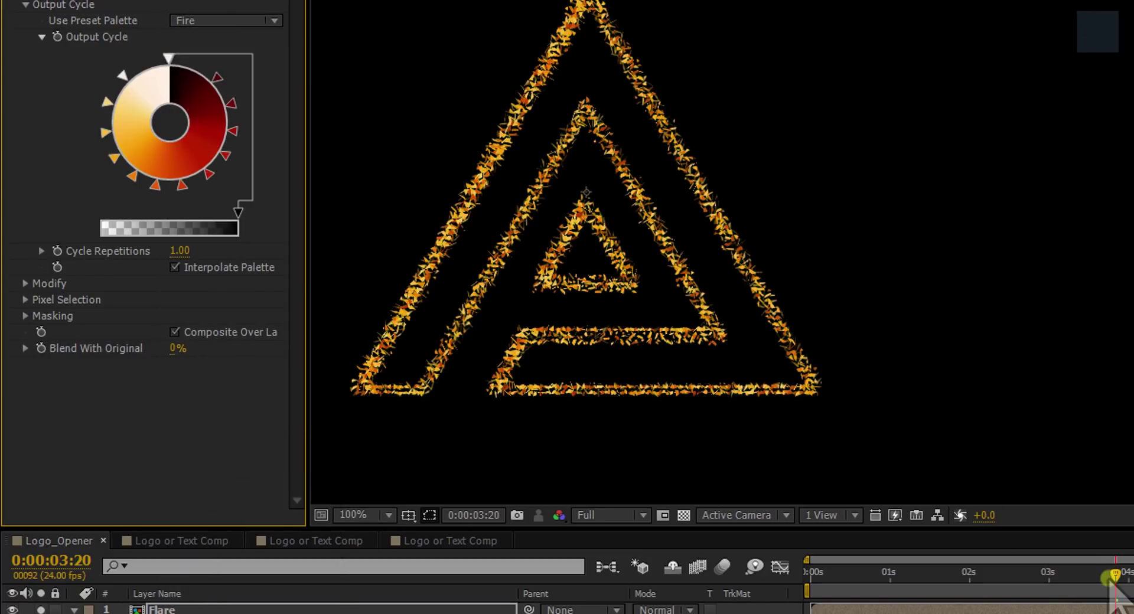
{"action": "mouse_move", "coordinate": [1111, 580]}
{"action": "left_mouse_down"}
{"action": "mouse_move", "coordinate": [924, 584]}
{"action": "mouse_move", "coordinate": [1115, 590]}
{"action": "left_mouse_up"}
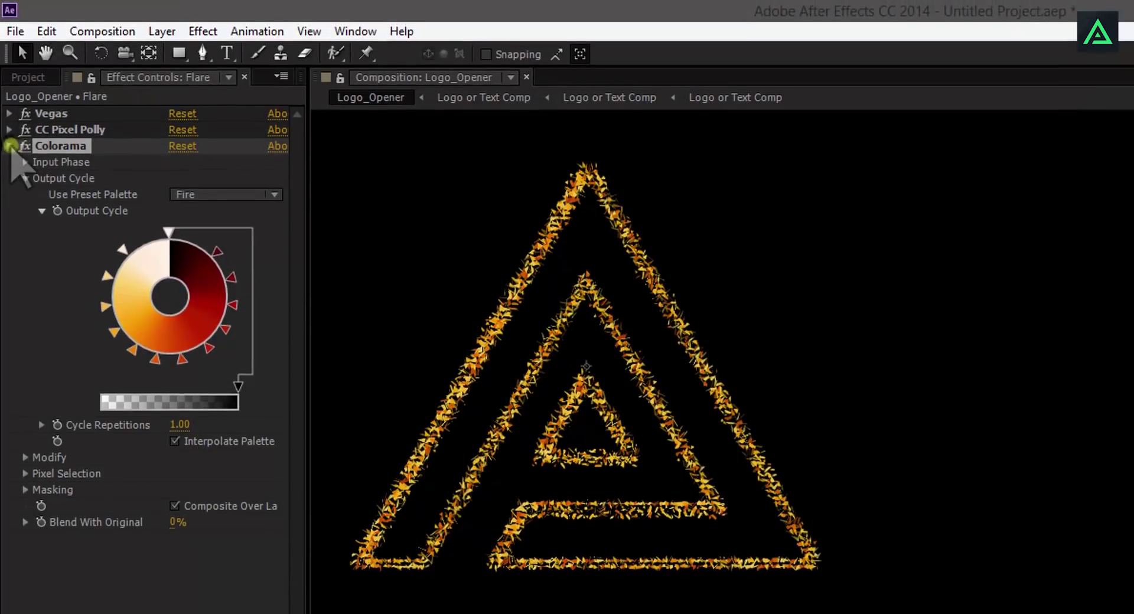
{"action": "left_click", "coordinate": [10, 146]}
- Find the CC Vector Blur effect and apply it to the Flare layer
{"action": "left_click", "coordinate": [1014, 239]}
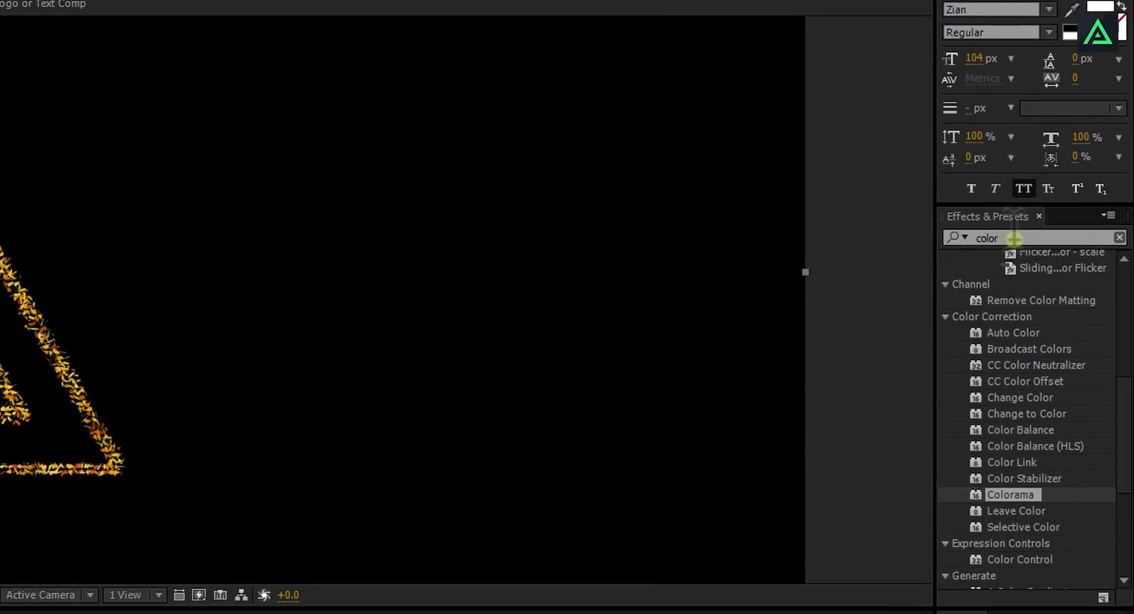
{"action": "key", "text": "BackSpace"}
{"action": "left_click", "coordinate": [957, 237]}
{"action": "type", "text": "vector"}
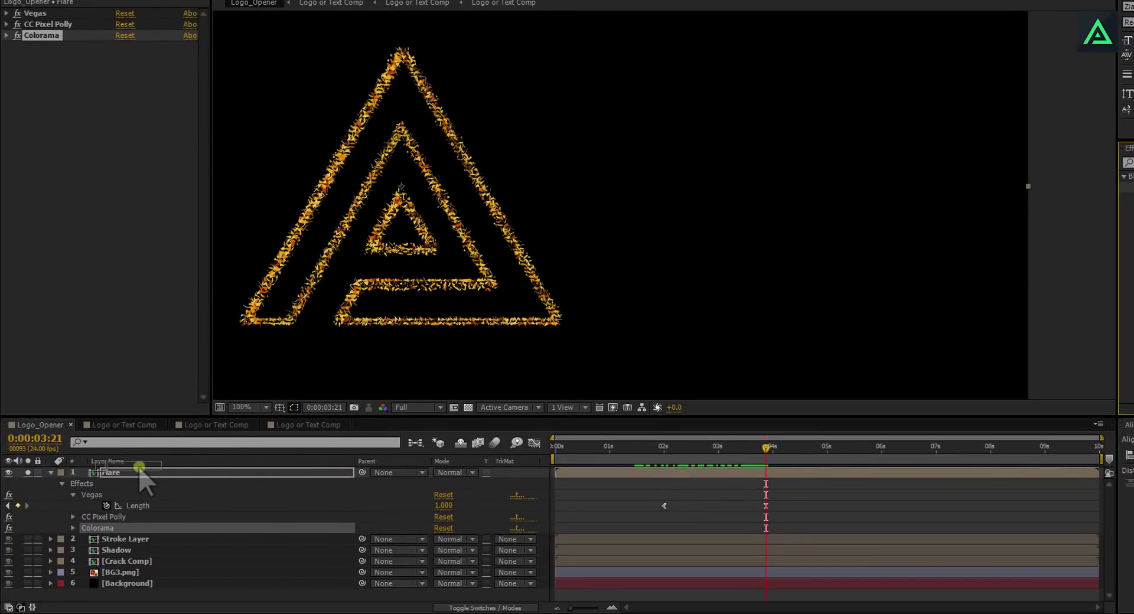
{"action": "left_click_drag", "start_coordinate": [139, 469], "coordinate": [139, 469]}
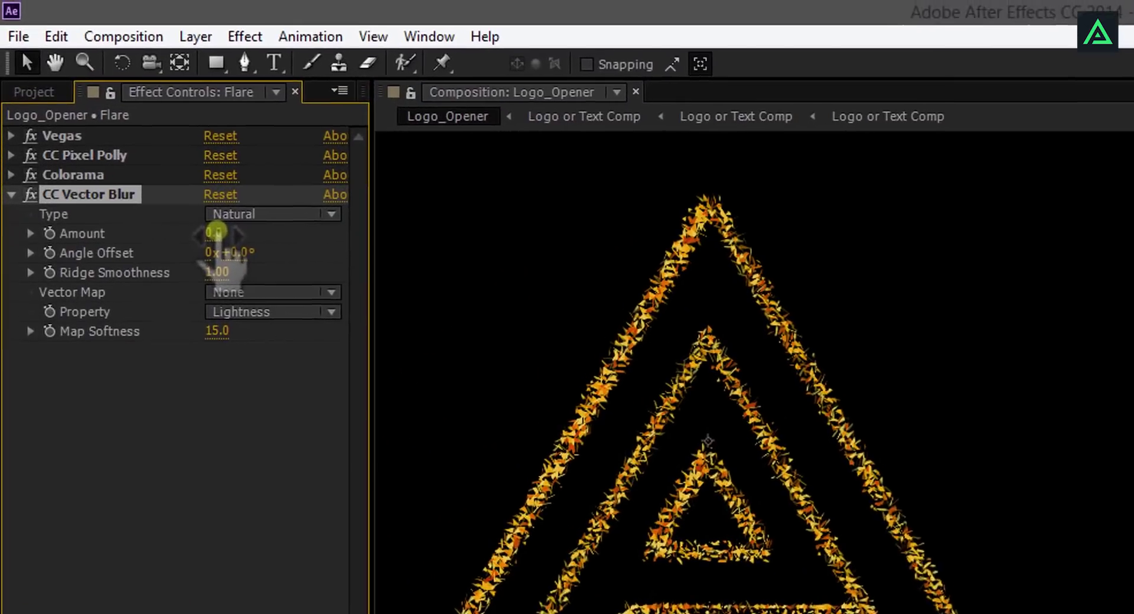
- Set CC Vector Blur's type to Perpendicular and its amount to 50
{"action": "left_click", "coordinate": [127, 57]}
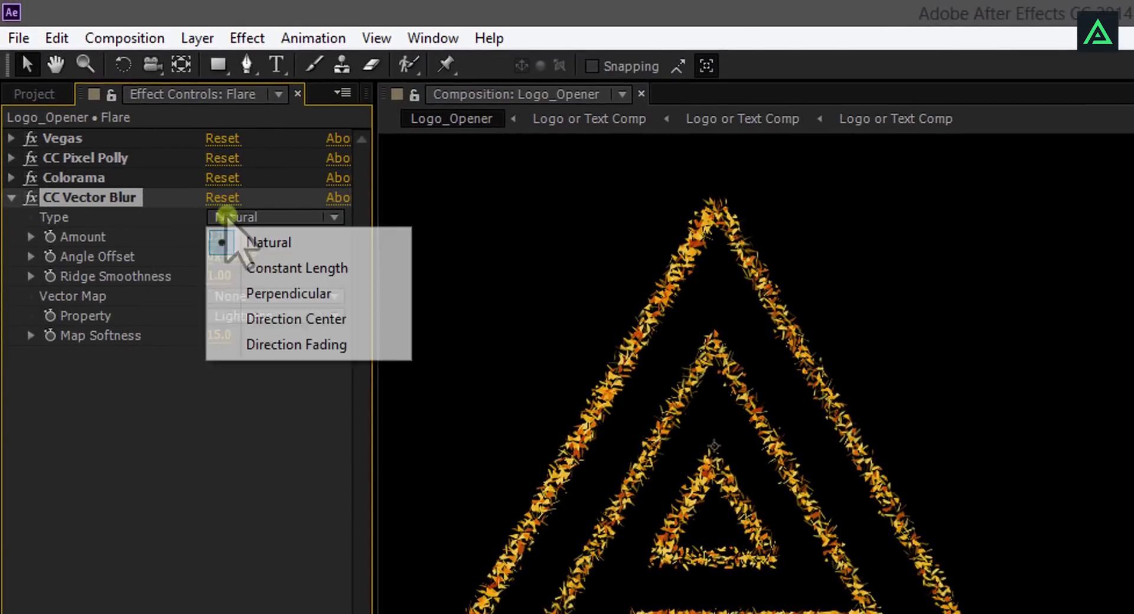
{"action": "left_click", "coordinate": [291, 294]}
{"action": "left_click_drag", "start_coordinate": [216, 236], "coordinate": [256, 232]}
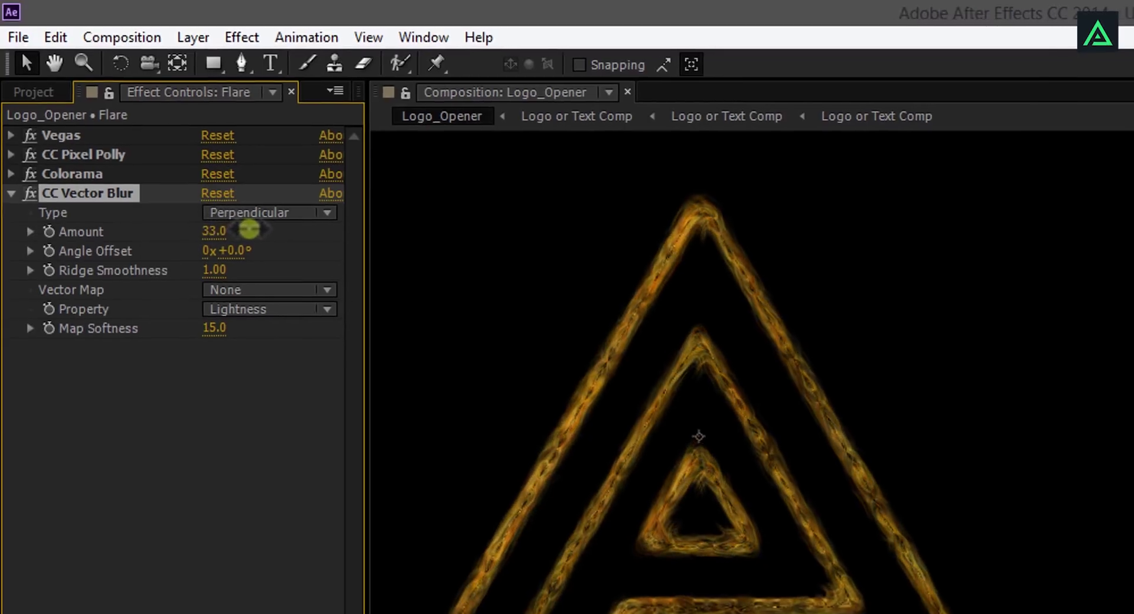
{"action": "left_click", "coordinate": [220, 231]}
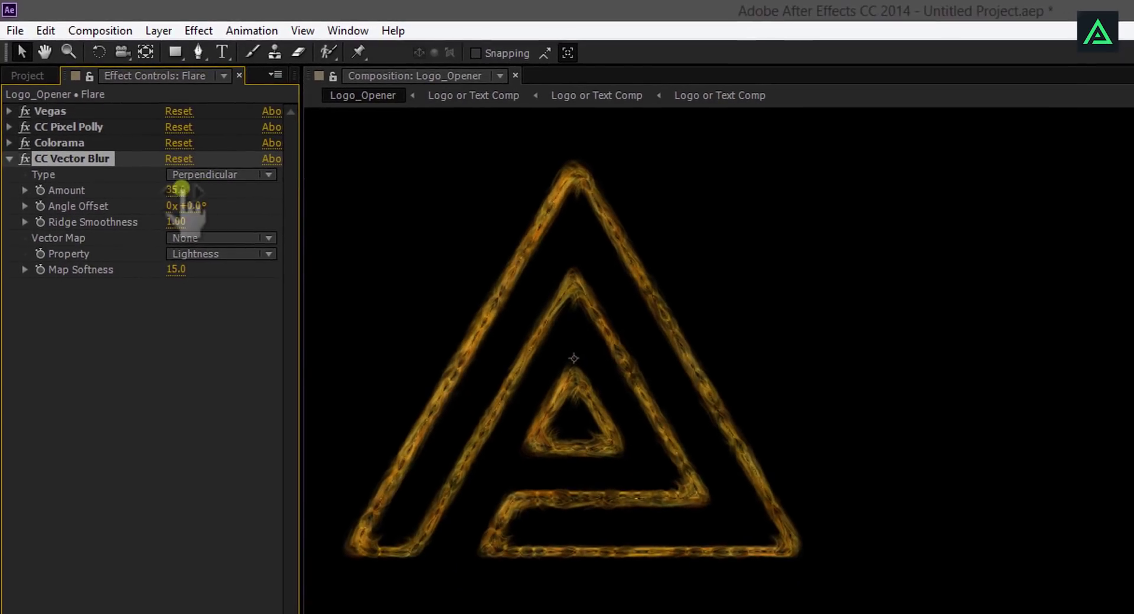
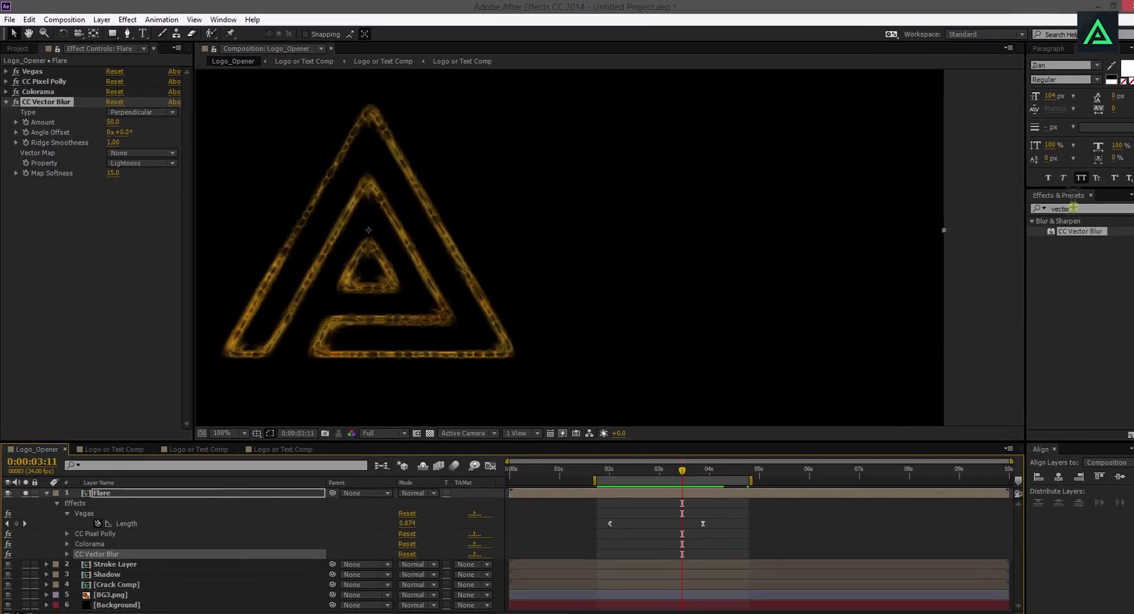
- Apply the Glow effect to the Flare layer, then collapse the Glow and CC Vector Blur settings and the layer's properties
{"action": "left_click", "coordinate": [1077, 209]}
{"action": "type", "text": "gl"}
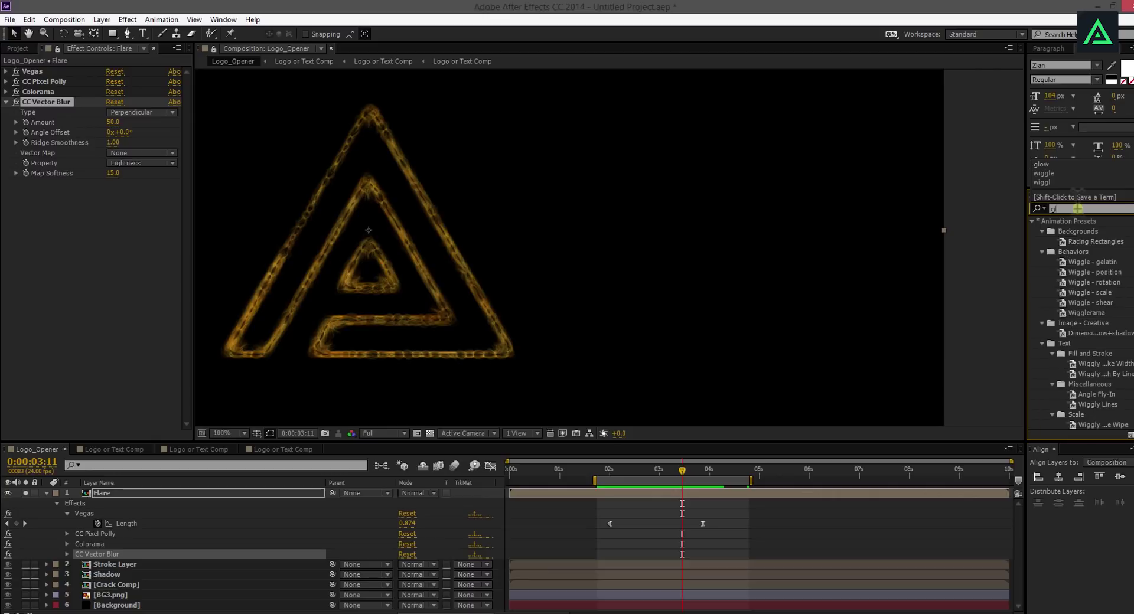
{"action": "type", "text": "ow"}
{"action": "left_click_drag", "start_coordinate": [1057, 261], "coordinate": [109, 495]}
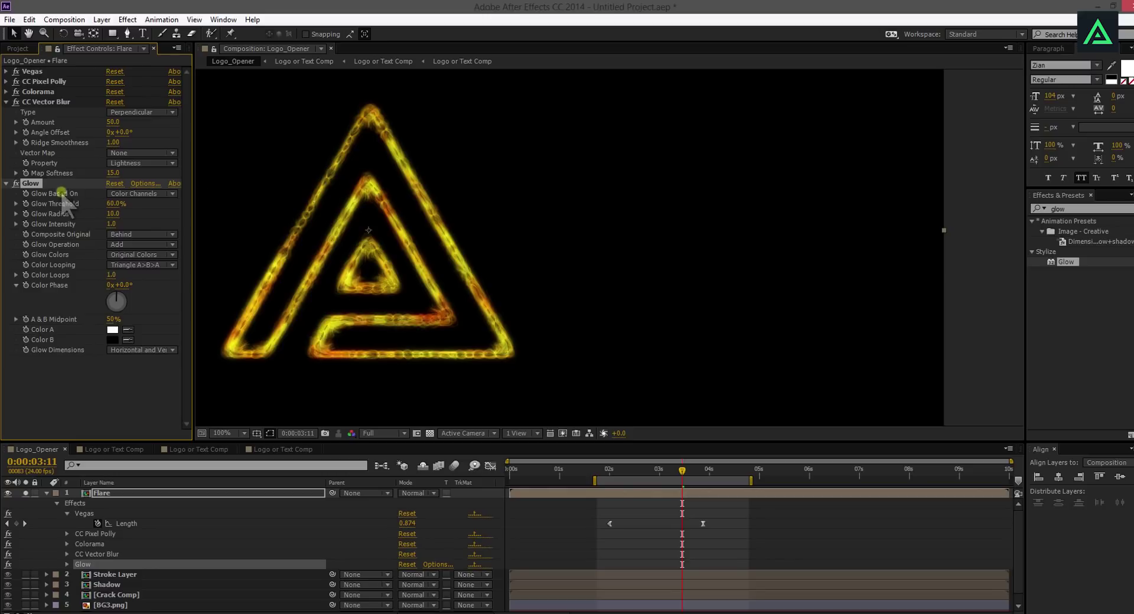
{"action": "left_click", "coordinate": [6, 184]}
{"action": "left_click", "coordinate": [6, 102]}
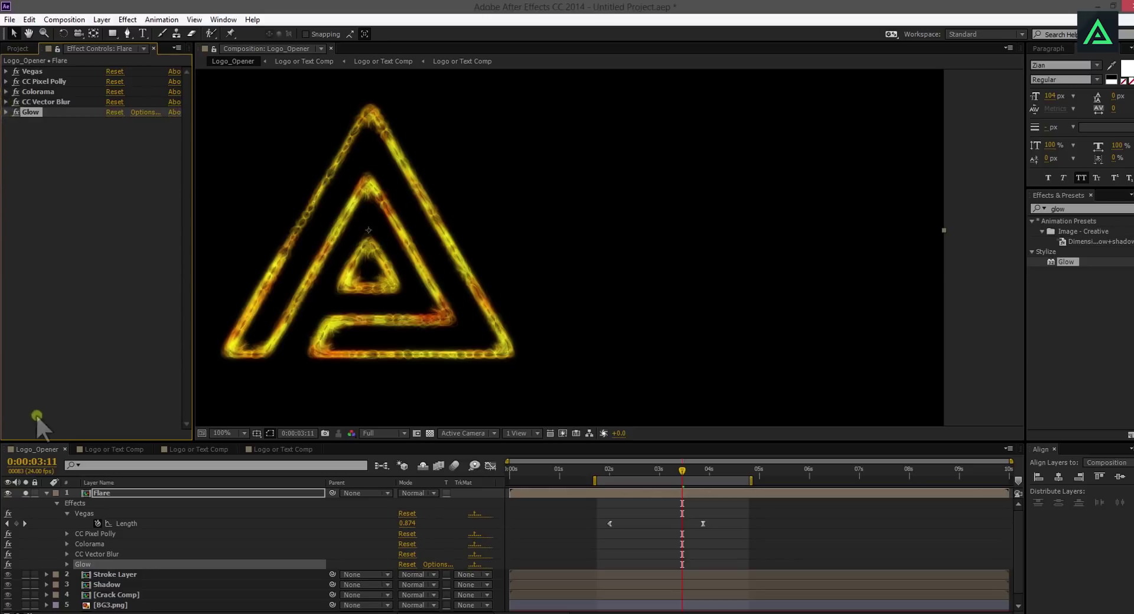
{"action": "left_click", "coordinate": [46, 493]}
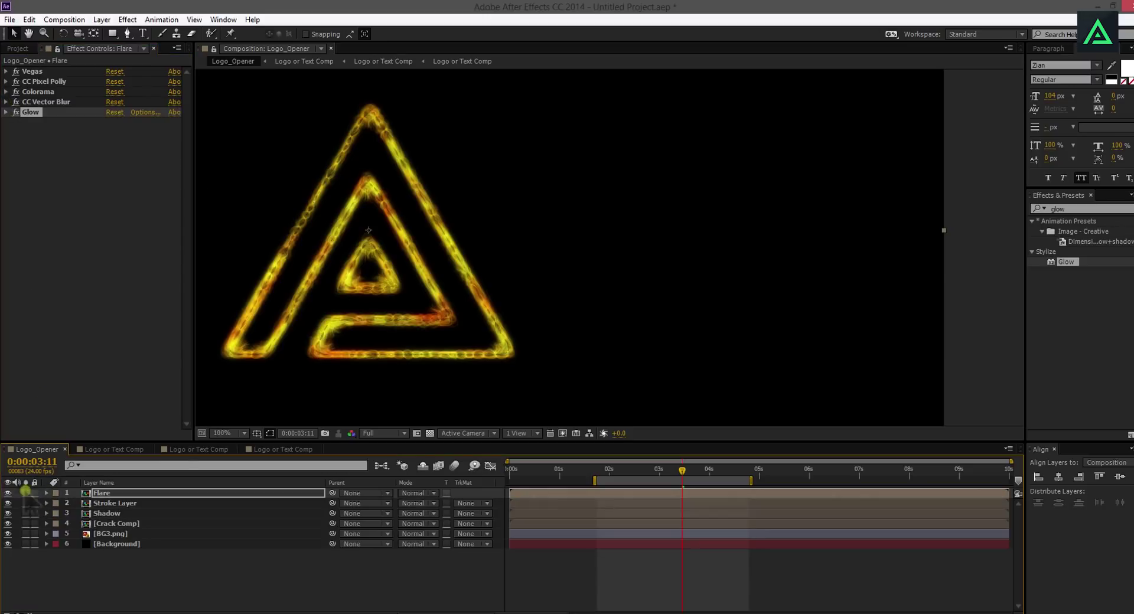
- Turn off solo on the Flare layer so that the full opener composition shows with the logo centred
{"action": "left_click", "coordinate": [26, 493]}
{"action": "key", "text": "space"}
{"action": "left_click_drag", "start_coordinate": [475, 300], "coordinate": [727, 325]}
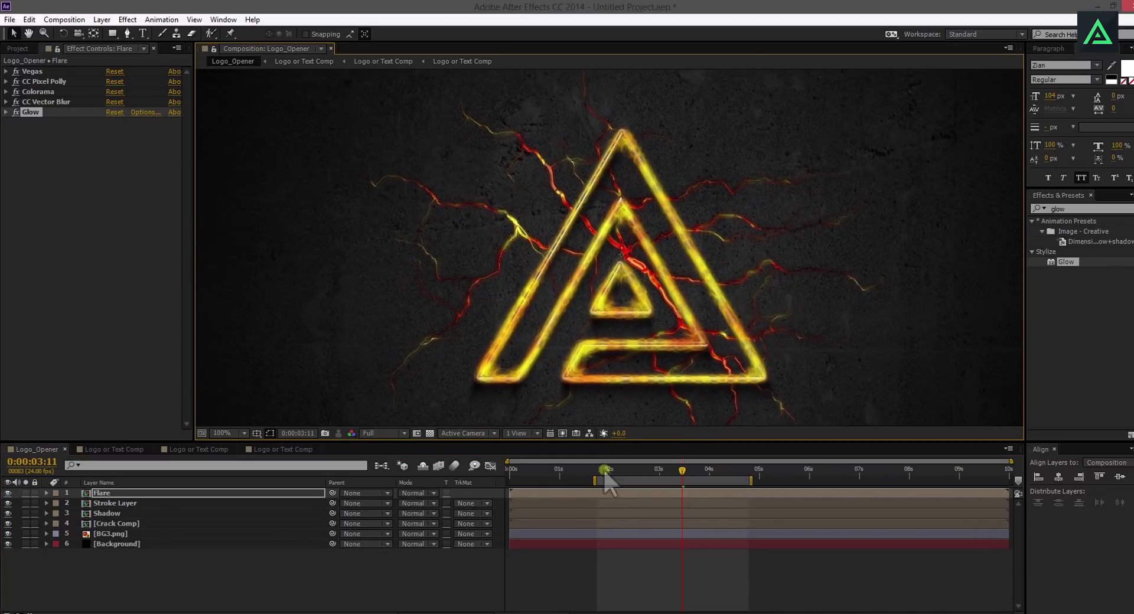
- Extend the work area from the composition start to about 7.7 seconds and preview the flare and crack animation
{"action": "left_click_drag", "start_coordinate": [597, 478], "coordinate": [549, 485]}
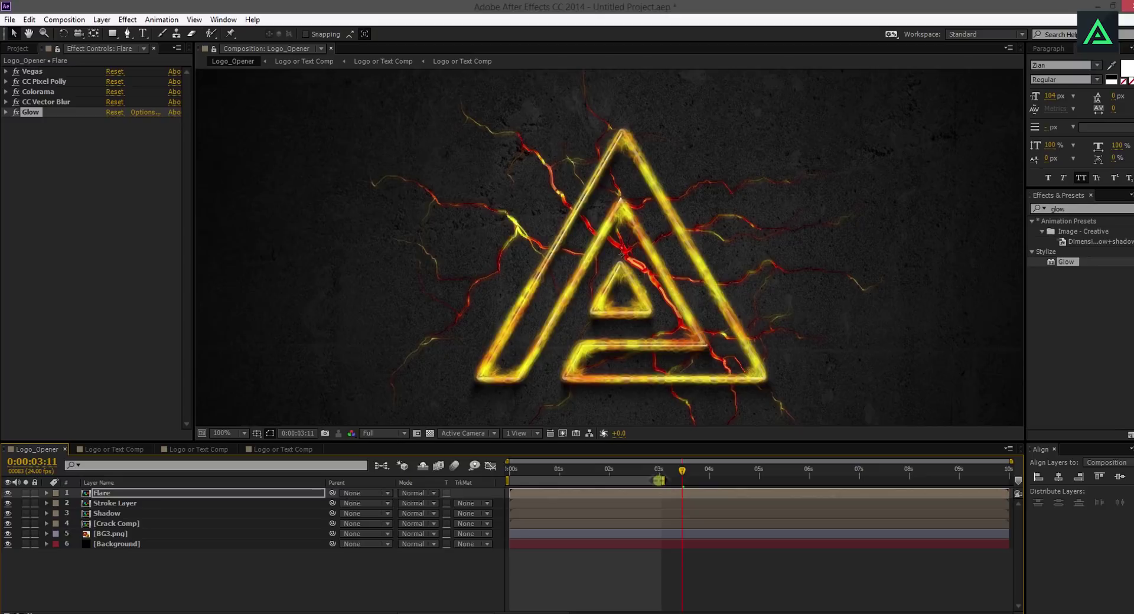
{"action": "left_click_drag", "start_coordinate": [662, 480], "coordinate": [826, 480]}
{"action": "key", "text": "KP_0"}
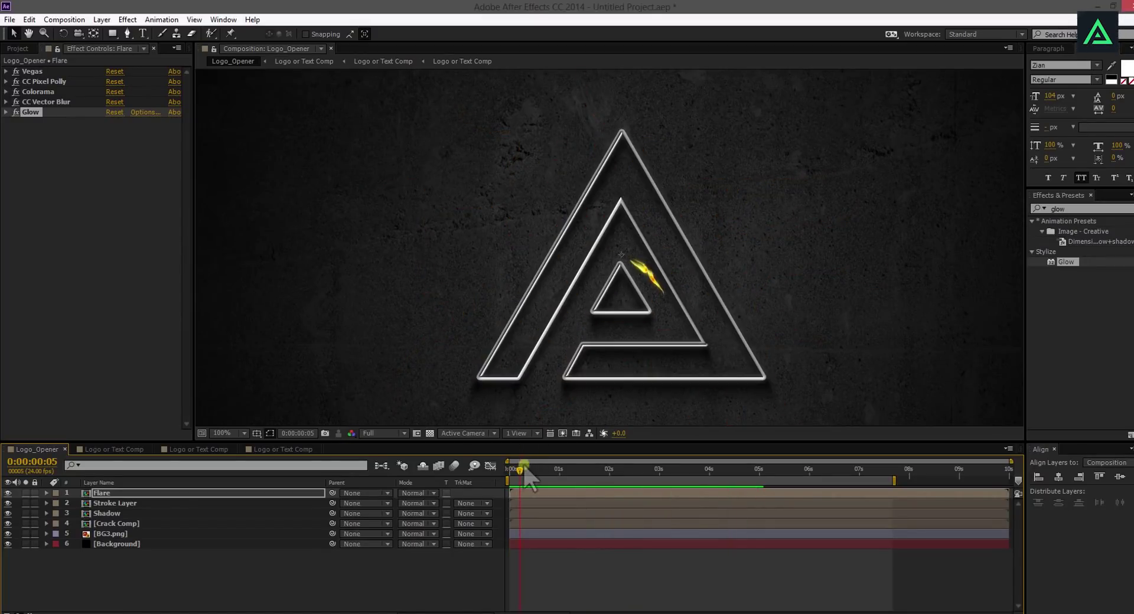
{"action": "mouse_move", "coordinate": [572, 476]}
{"action": "left_mouse_down"}
{"action": "mouse_move", "coordinate": [591, 479]}
{"action": "mouse_move", "coordinate": [552, 493]}
{"action": "mouse_move", "coordinate": [579, 490]}
{"action": "left_mouse_up"}
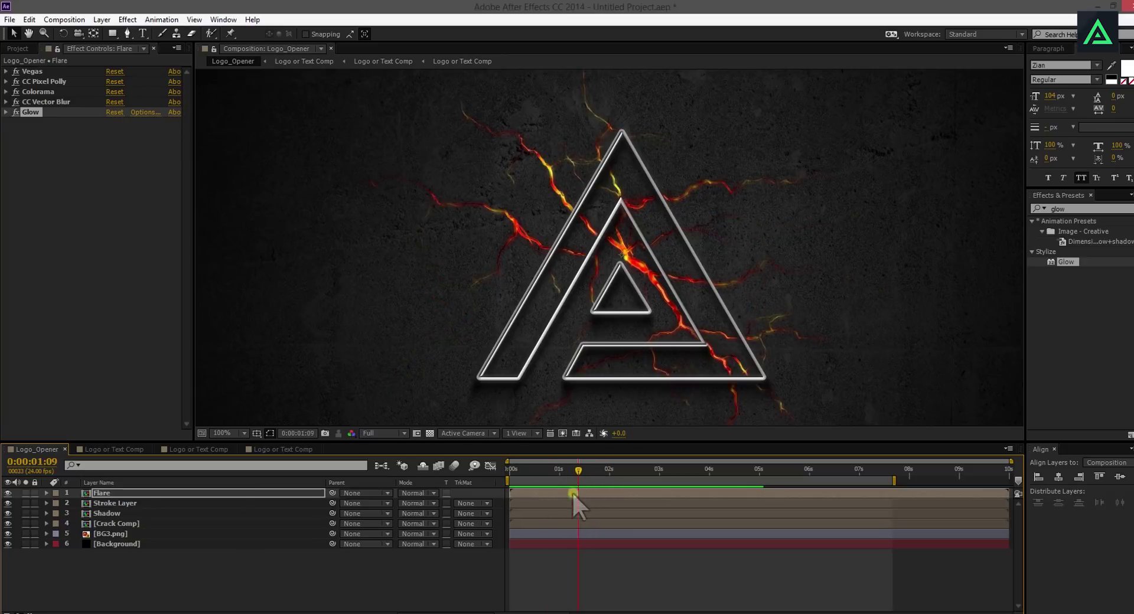
- Shift the Crack Comp layer later in time so that it starts about 1.3 seconds in
{"action": "left_click", "coordinate": [109, 524]}
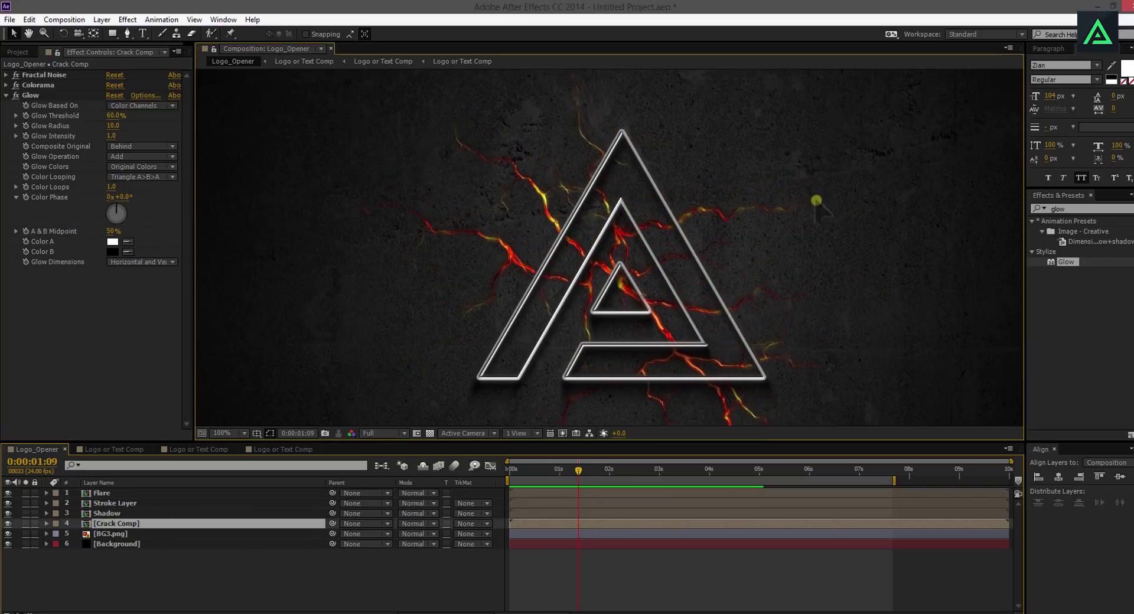
{"action": "left_click", "coordinate": [538, 470]}
{"action": "left_click_drag", "start_coordinate": [534, 523], "coordinate": [571, 523]}
{"action": "left_click_drag", "start_coordinate": [538, 470], "coordinate": [607, 473]}
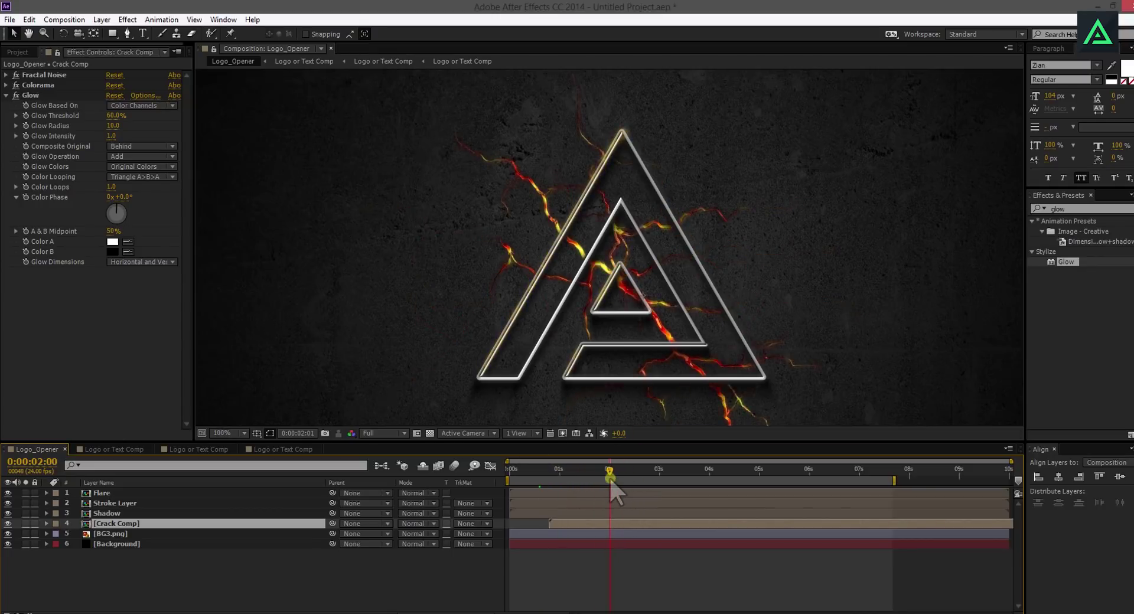
{"action": "left_click_drag", "start_coordinate": [578, 524], "coordinate": [597, 523]}
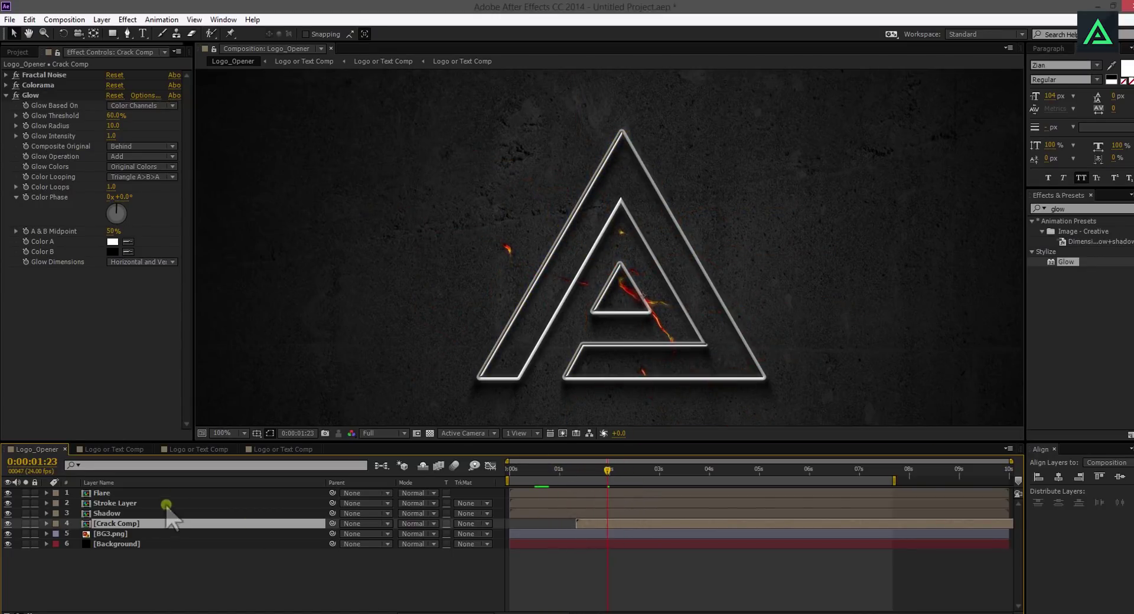
- Reveal the Crack Comp layer's Transform properties and keyframe its Opacity at 0% at 0:00:01:23
{"action": "left_click", "coordinate": [46, 524]}
{"action": "left_click", "coordinate": [65, 514]}
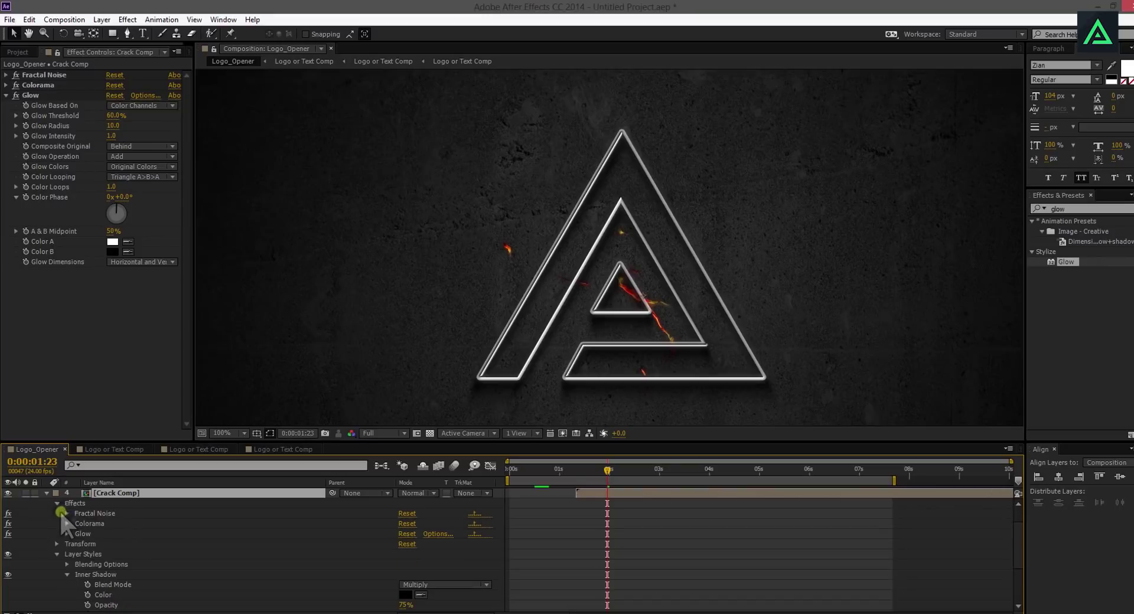
{"action": "left_click", "coordinate": [57, 503]}
{"action": "left_click", "coordinate": [58, 518]}
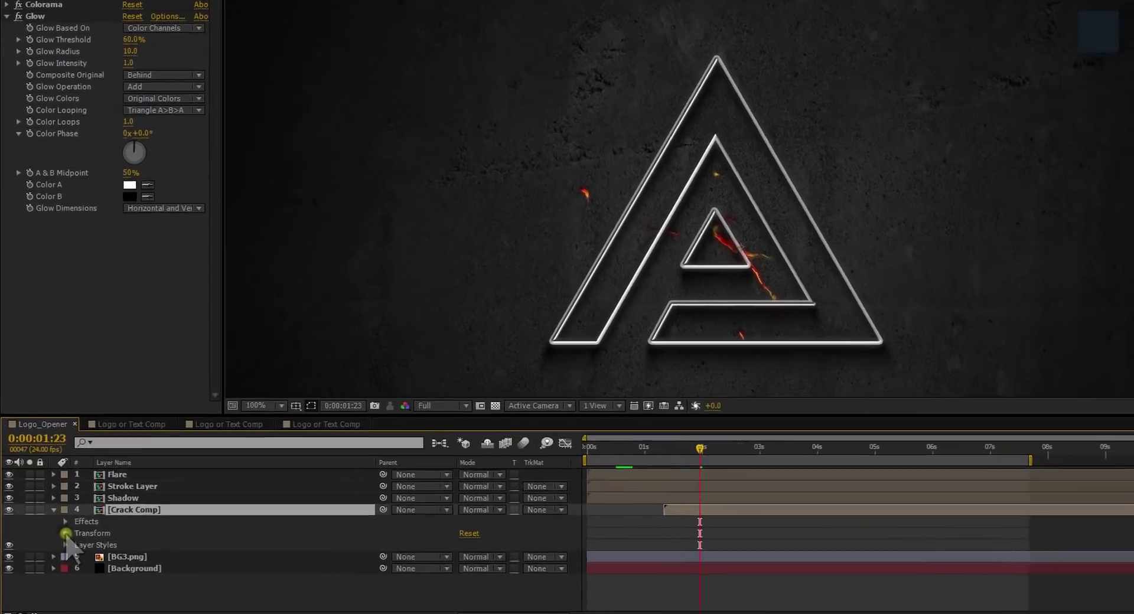
{"action": "left_click", "coordinate": [66, 534]}
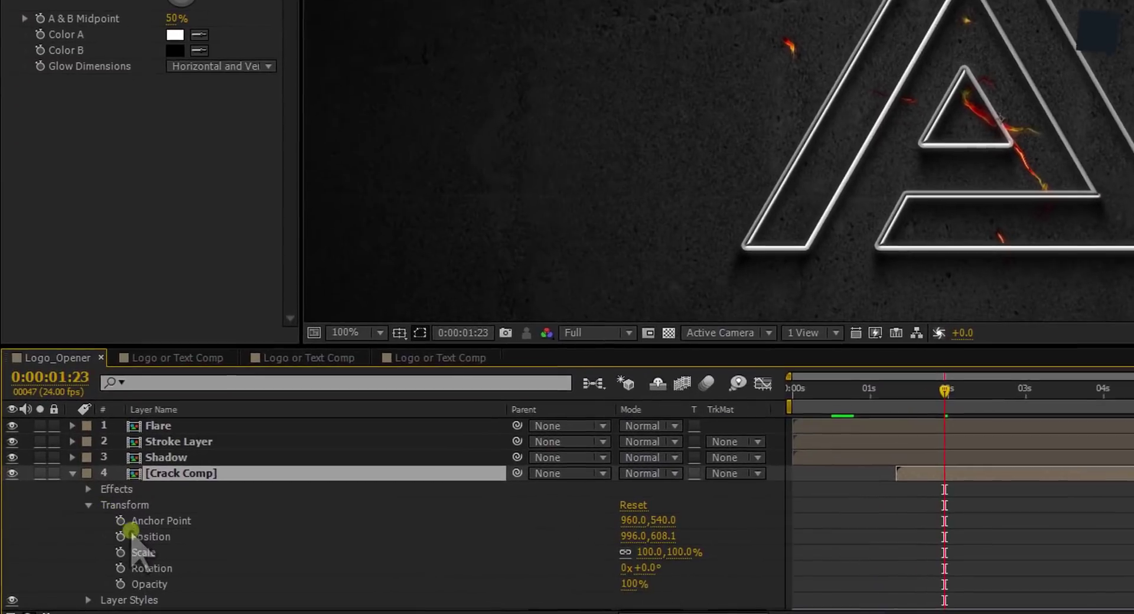
{"action": "left_click", "coordinate": [89, 591]}
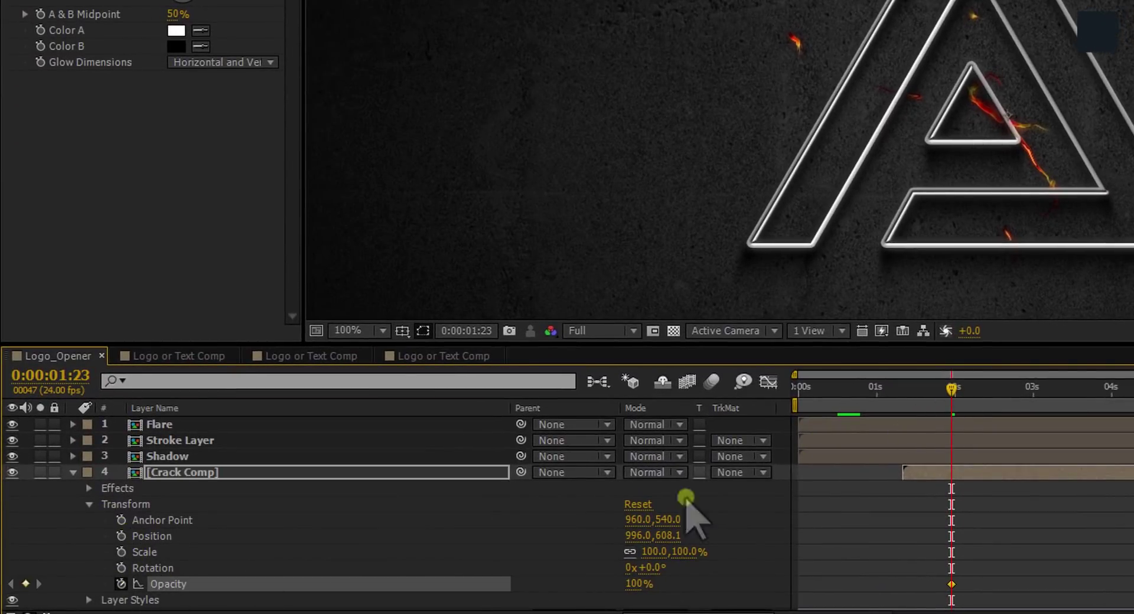
{"action": "left_click_drag", "start_coordinate": [633, 585], "coordinate": [364, 554]}
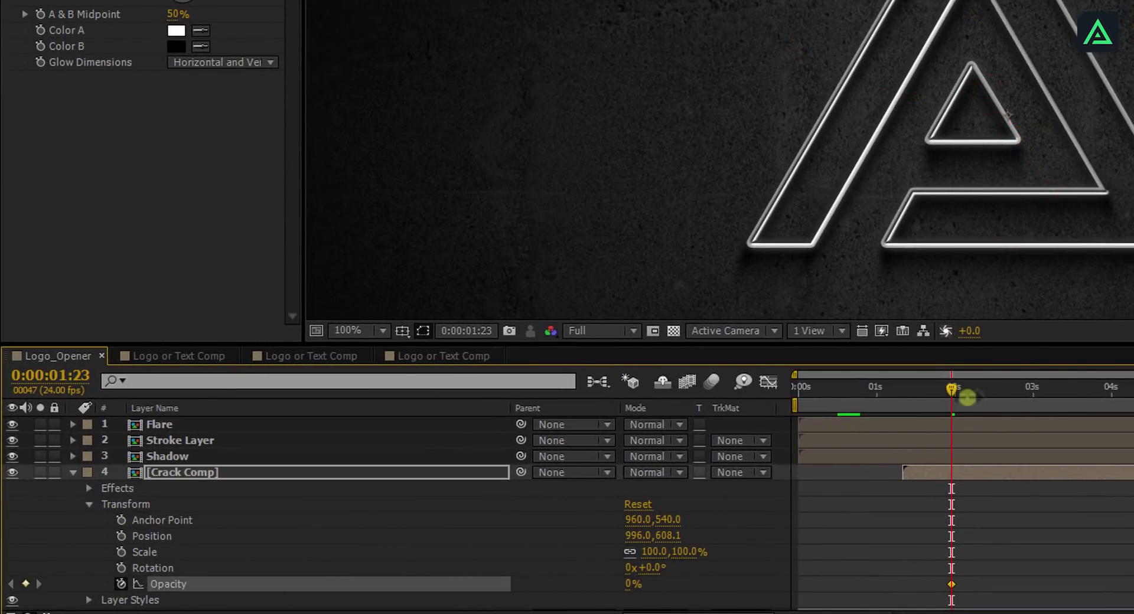
- Keyframe Crack Comp's Opacity at 100% at 0:00:02:06 and move the first keyframe back to about 1.8 seconds
{"action": "left_click_drag", "start_coordinate": [951, 392], "coordinate": [975, 392]}
{"action": "left_click_drag", "start_coordinate": [630, 585], "coordinate": [810, 557]}
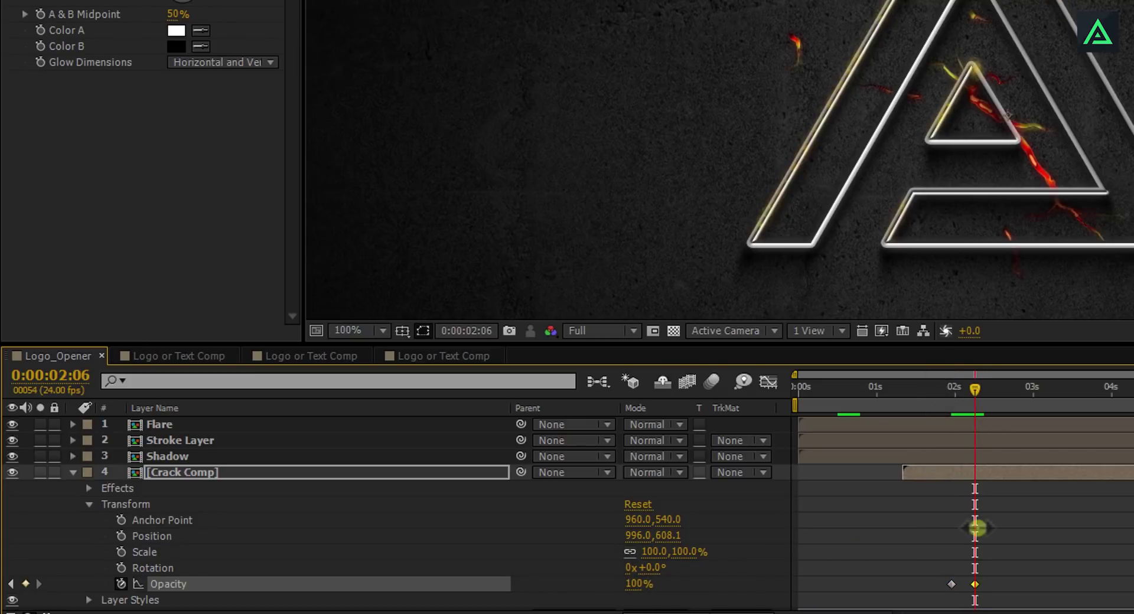
{"action": "left_click_drag", "start_coordinate": [934, 397], "coordinate": [985, 401]}
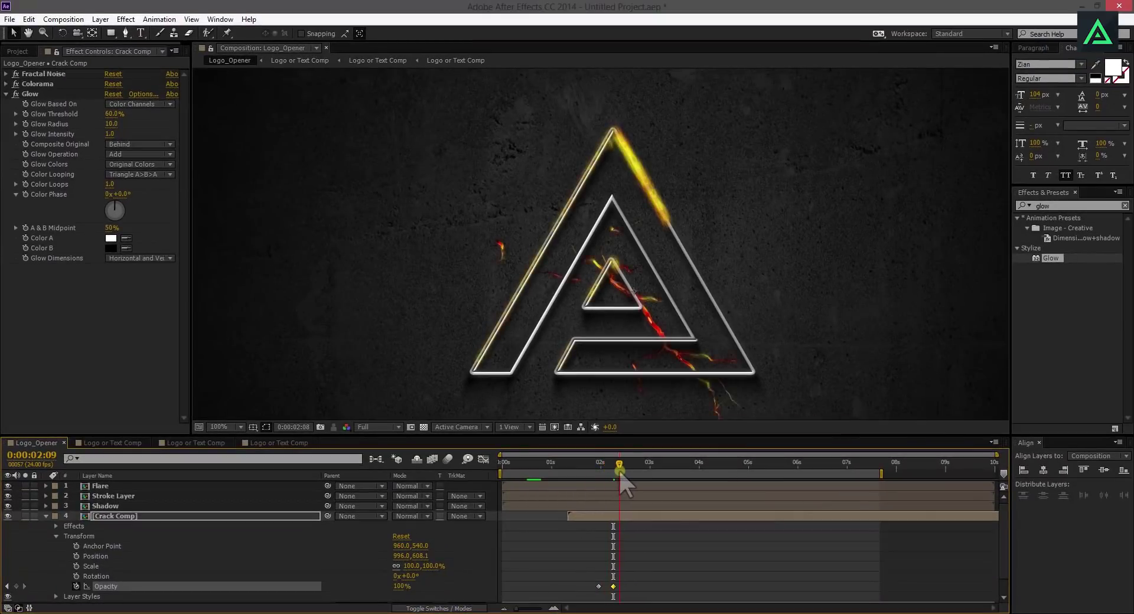
{"action": "left_click_drag", "start_coordinate": [619, 471], "coordinate": [700, 469]}
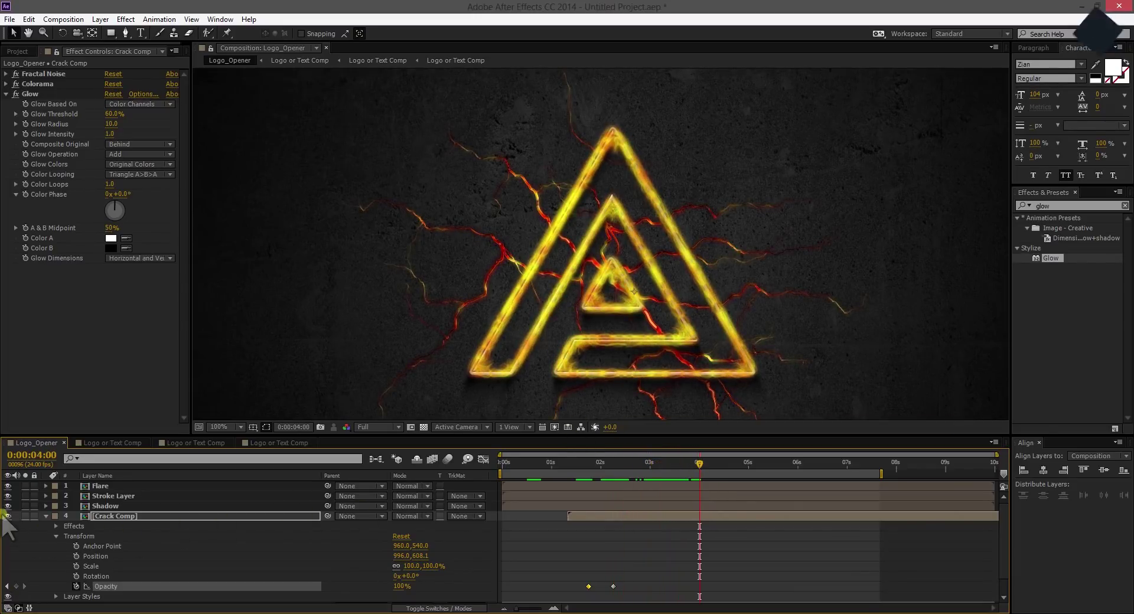
{"action": "left_click", "coordinate": [45, 516]}
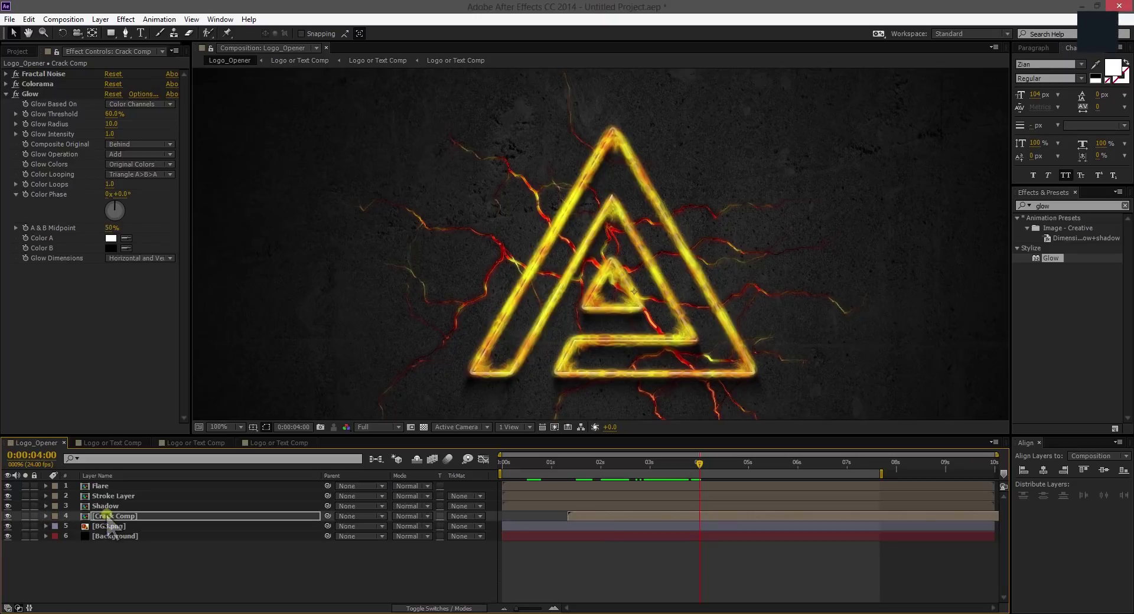
- Duplicate the Flare layer
{"action": "left_click", "coordinate": [104, 506]}
{"action": "left_click", "coordinate": [101, 496]}
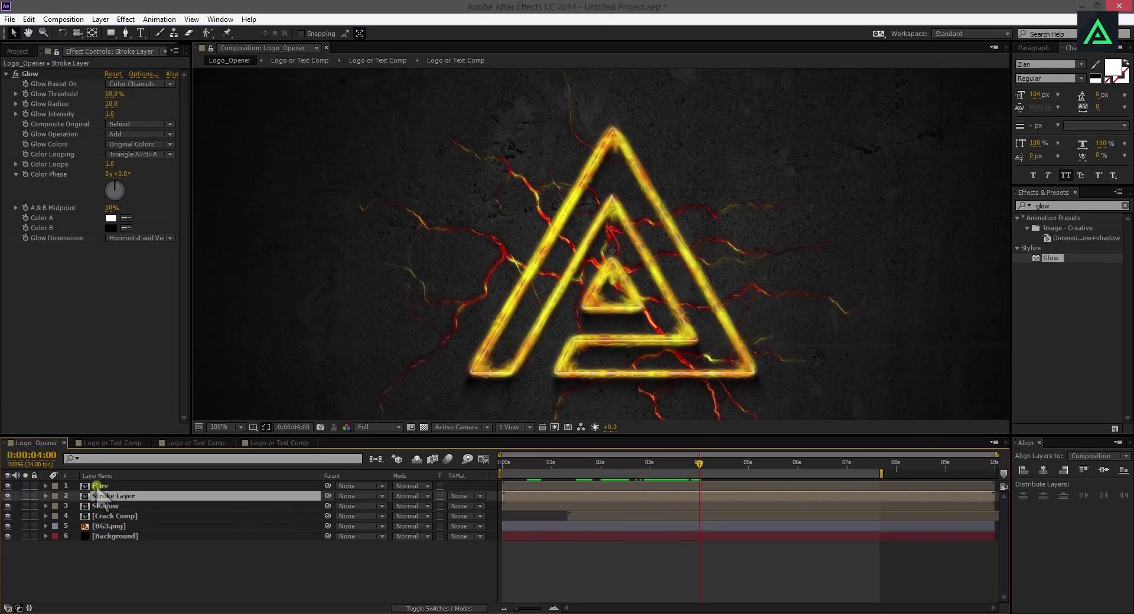
{"action": "left_click", "coordinate": [99, 486]}
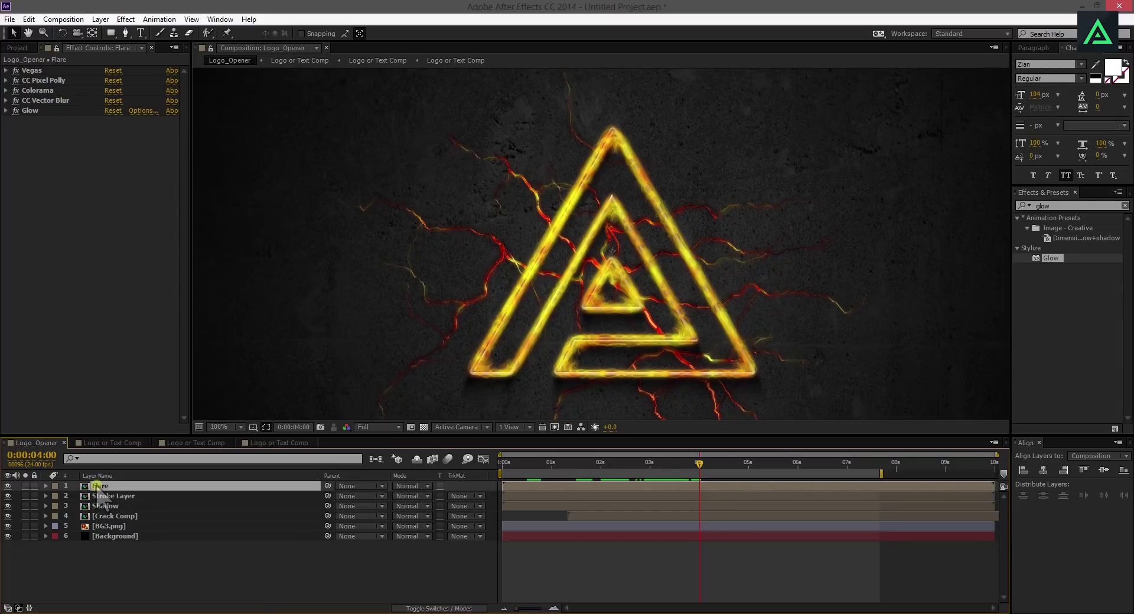
{"action": "left_click", "coordinate": [29, 20]}
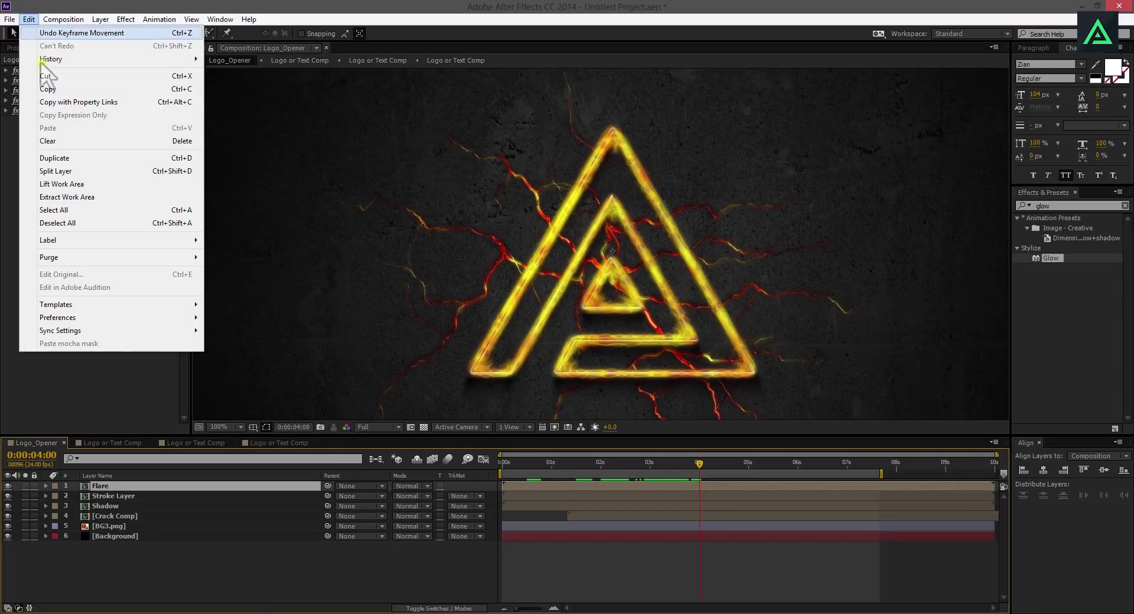
{"action": "left_click", "coordinate": [55, 157]}
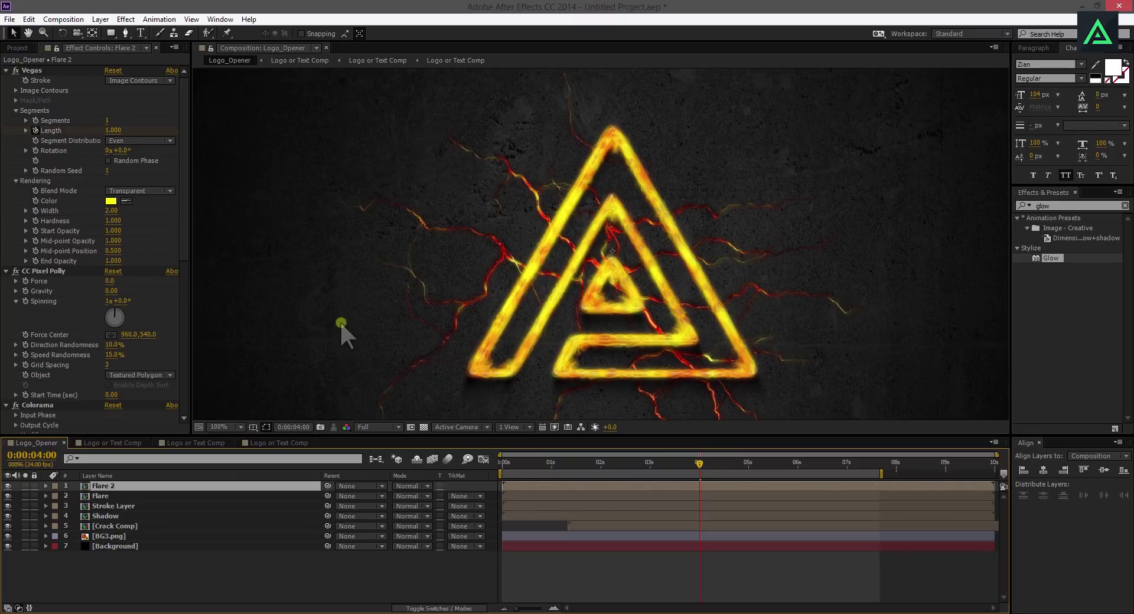
- Move the duplicated Flare 2 layer below Stroke Layer and rename it Light
{"action": "left_click_drag", "start_coordinate": [112, 488], "coordinate": [114, 508]}
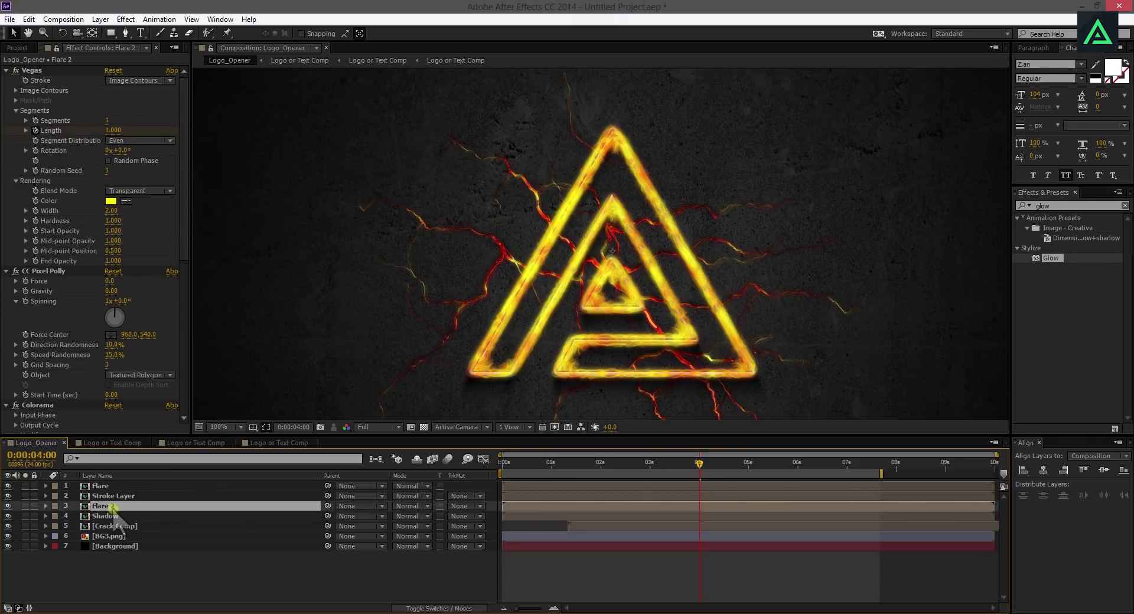
{"action": "right_click", "coordinate": [112, 507]}
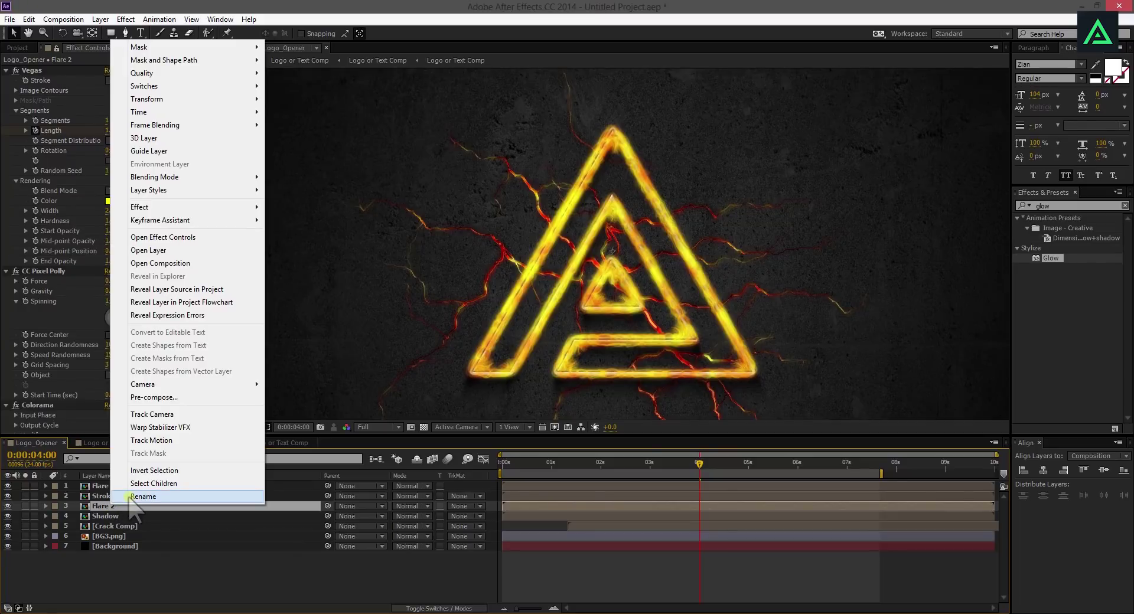
{"action": "left_click", "coordinate": [131, 497]}
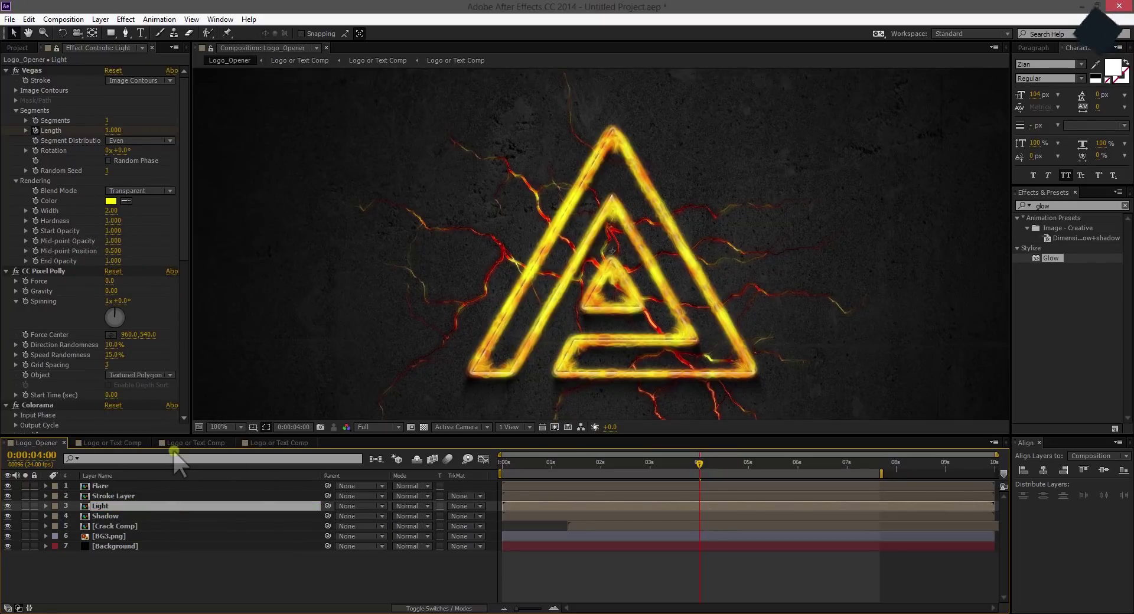
- Scale the Light layer to 110% and apply the Fast Blur effect to it
{"action": "key", "text": "s"}
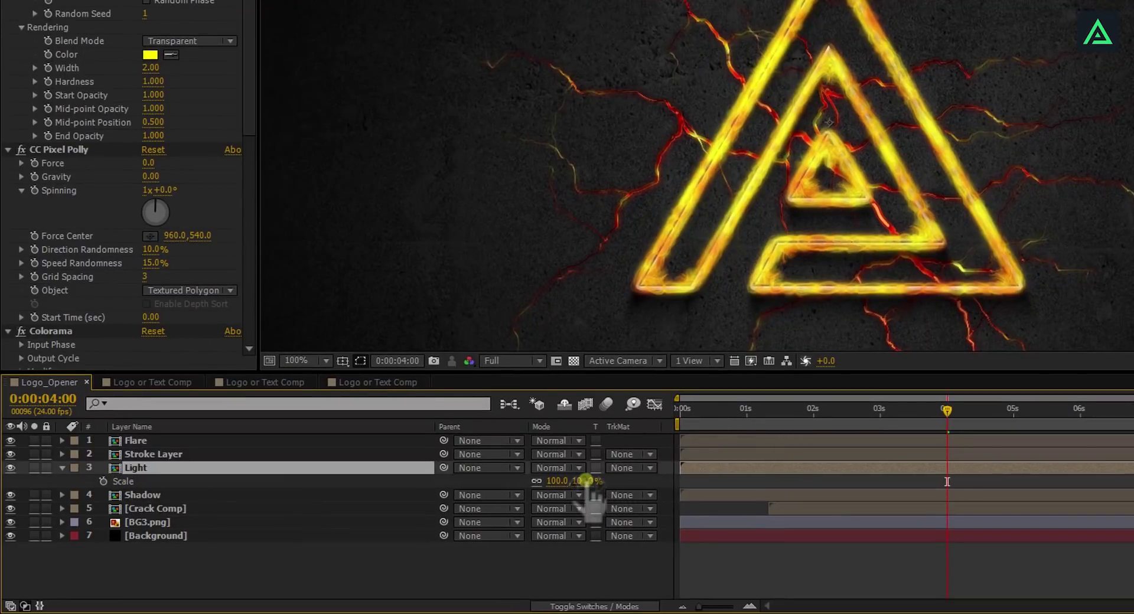
{"action": "left_click_drag", "start_coordinate": [586, 482], "coordinate": [593, 481]}
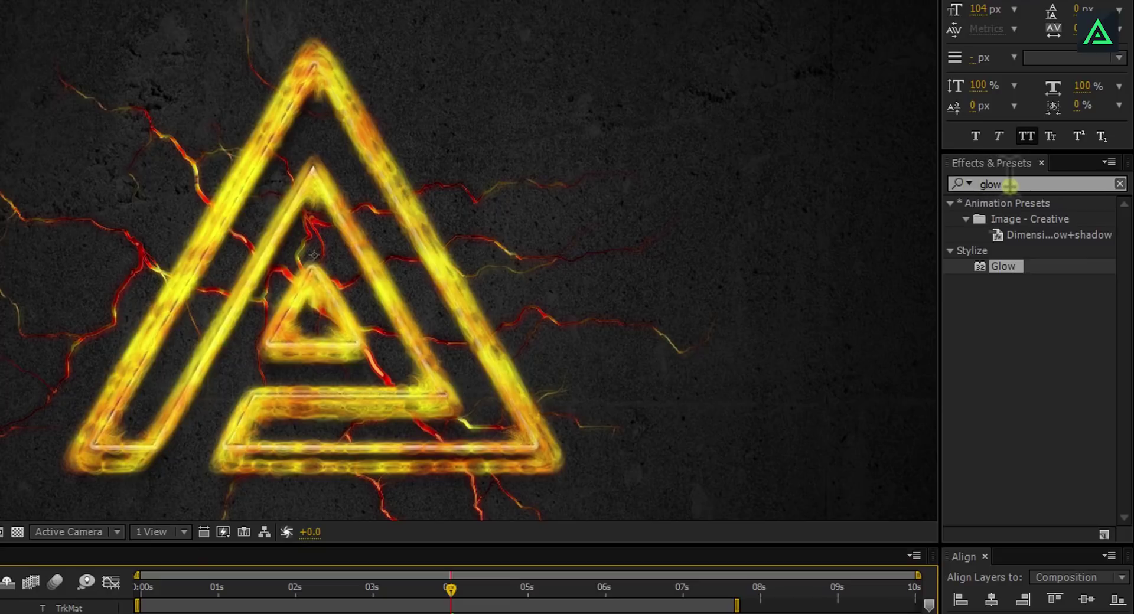
{"action": "left_click", "coordinate": [1010, 185]}
{"action": "type", "text": "blur"}
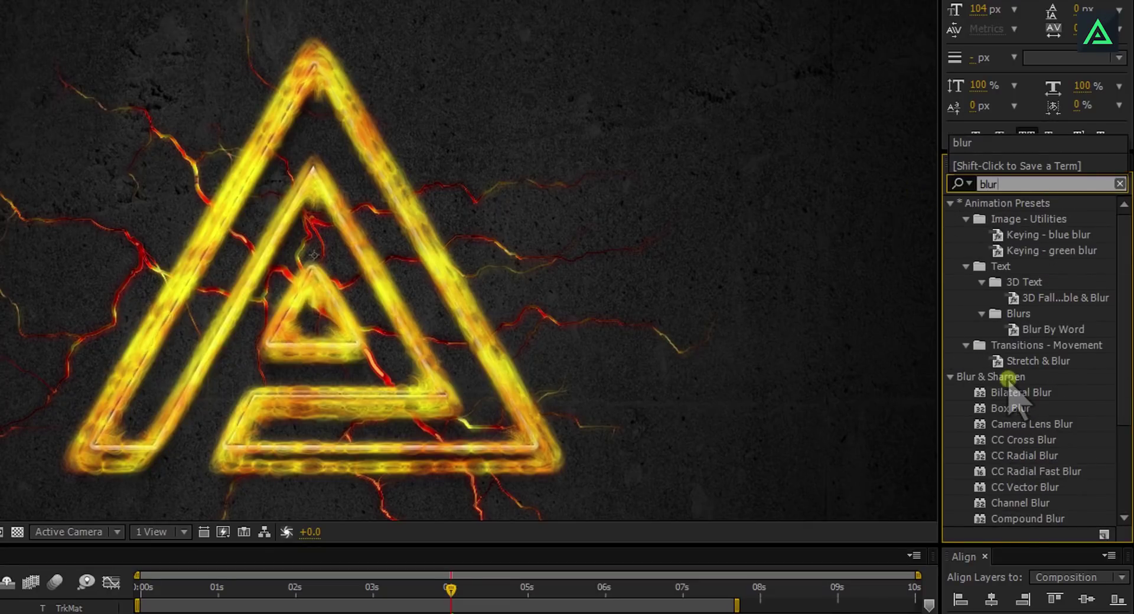
{"action": "scroll", "coordinate": [1007, 387], "scroll_direction": "down", "scroll_amount": 3}
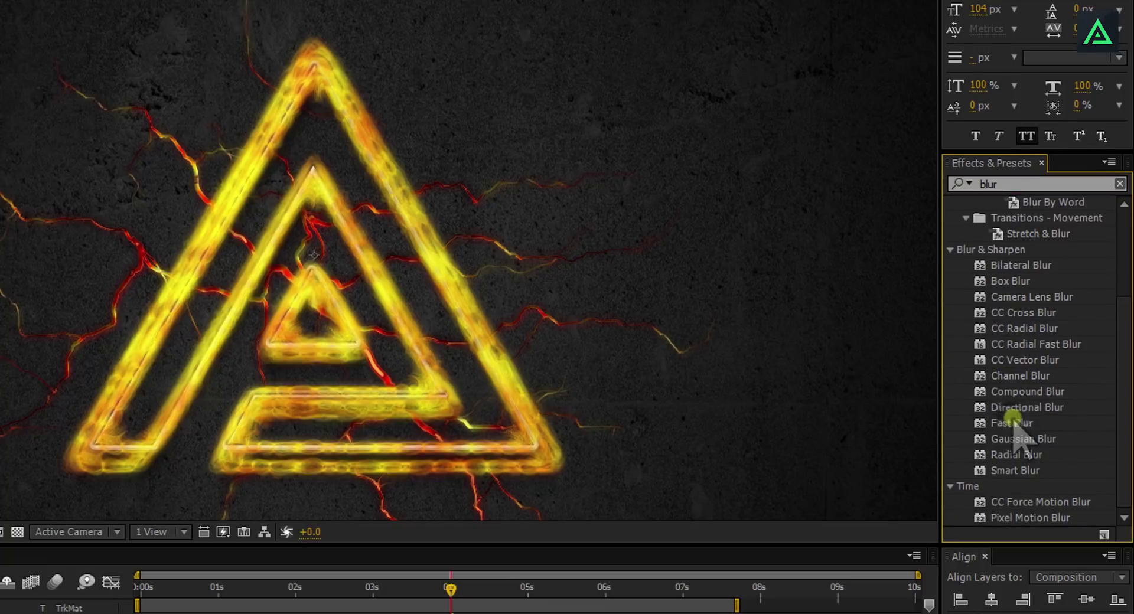
{"action": "left_click_drag", "start_coordinate": [1013, 422], "coordinate": [178, 443]}
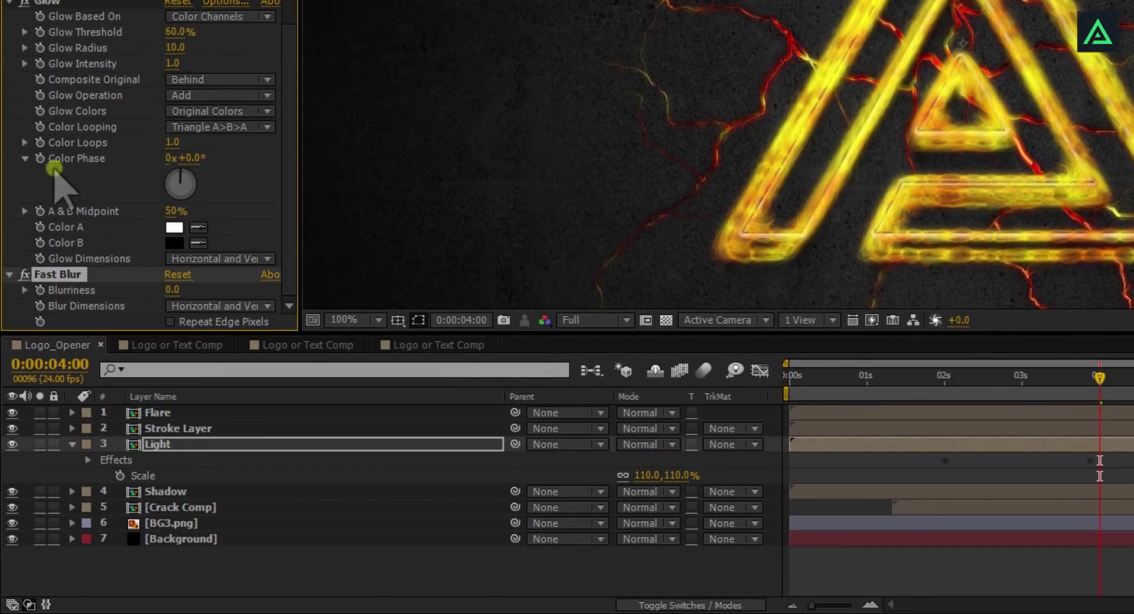
- Collapse the Light layer's other effects and set Fast Blur's Blurriness to 129
{"action": "left_click", "coordinate": [10, 2]}
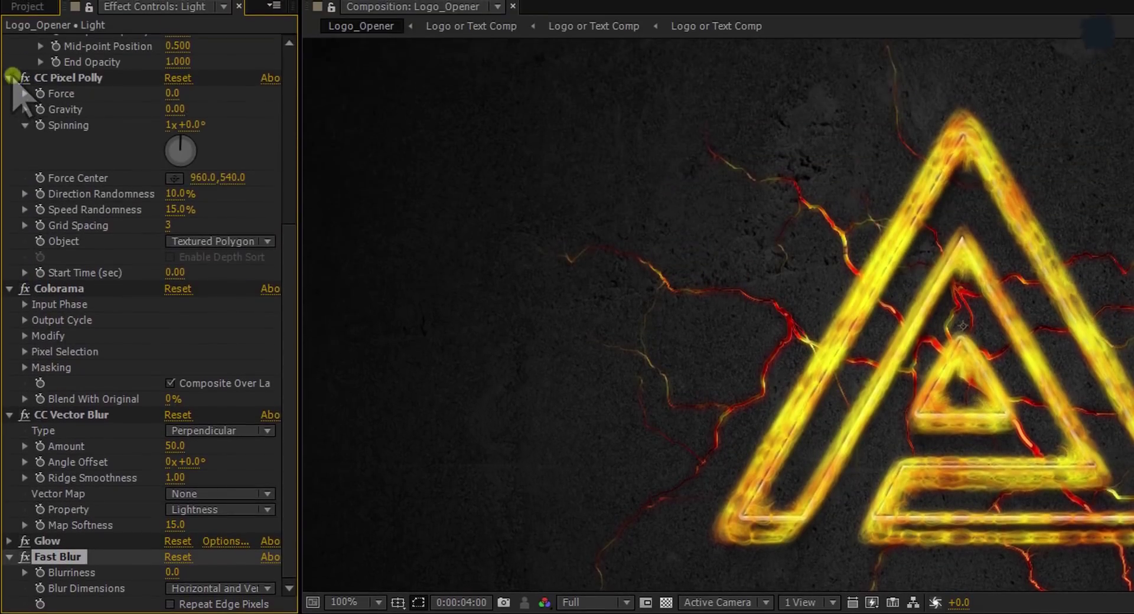
{"action": "left_click", "coordinate": [9, 77]}
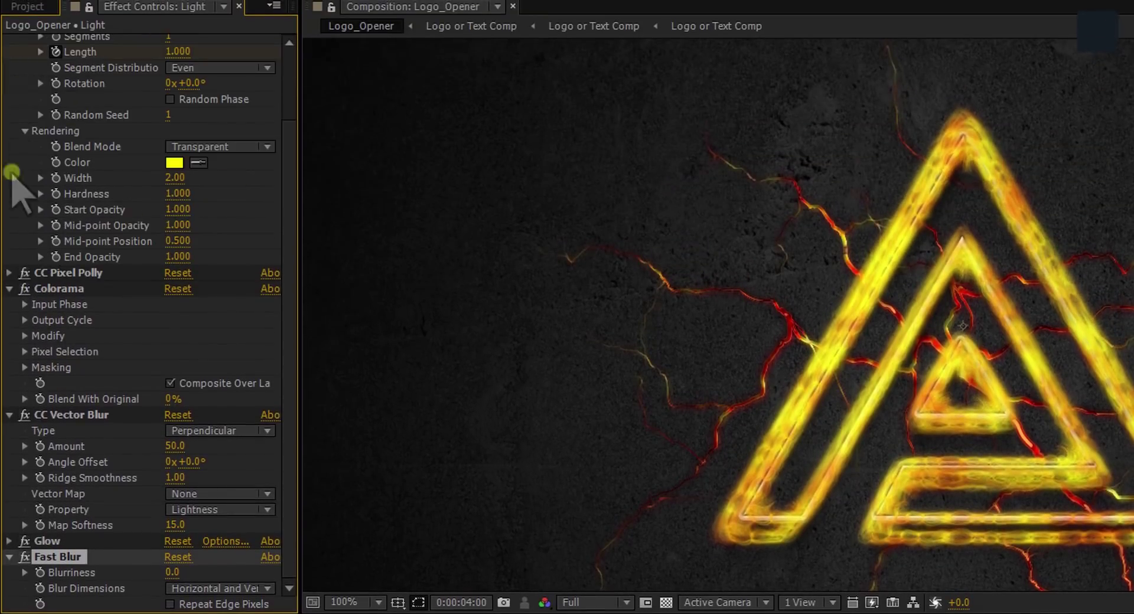
{"action": "left_click", "coordinate": [10, 293]}
{"action": "left_click", "coordinate": [10, 42]}
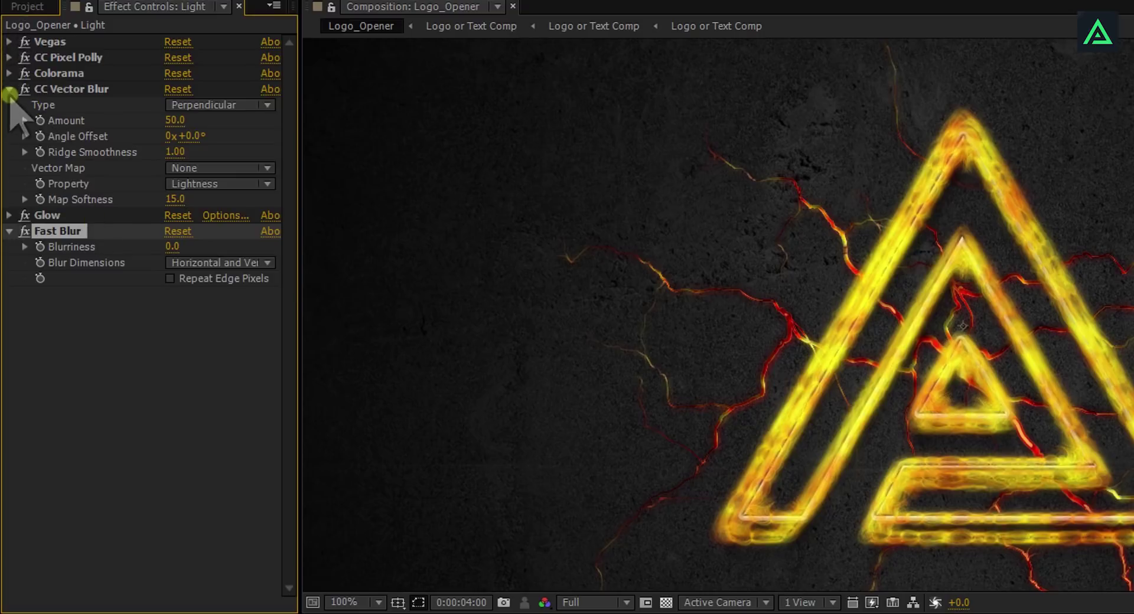
{"action": "left_click", "coordinate": [9, 89]}
{"action": "left_click_drag", "start_coordinate": [173, 136], "coordinate": [244, 137]}
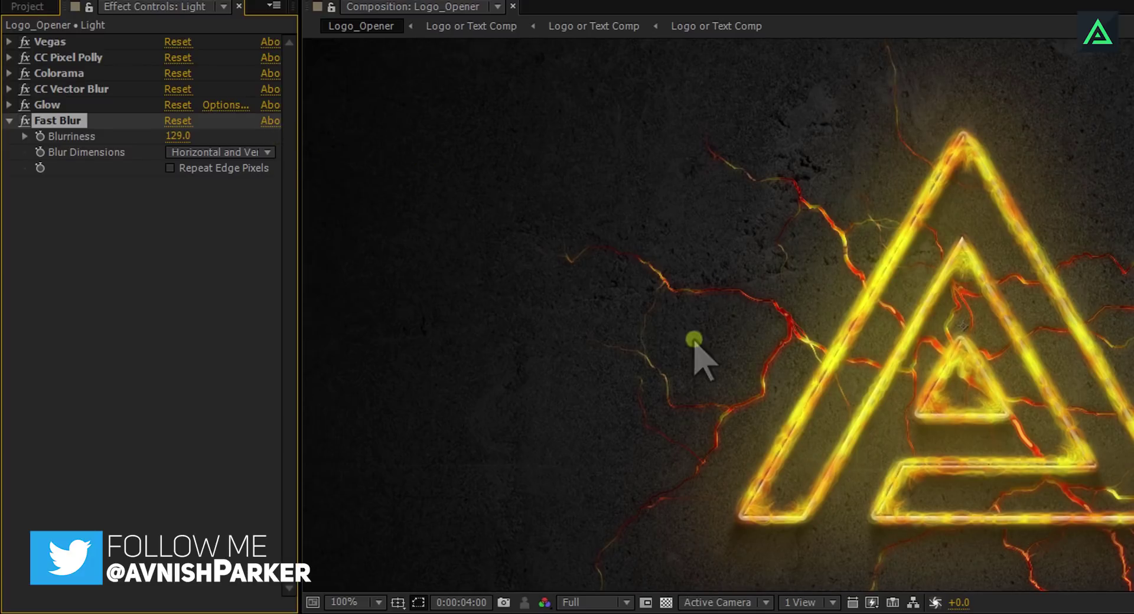
- Expand Colorama's Output Cycle settings on the Light layer to examine its preset palette
{"action": "left_click", "coordinate": [64, 73]}
{"action": "left_click", "coordinate": [10, 73]}
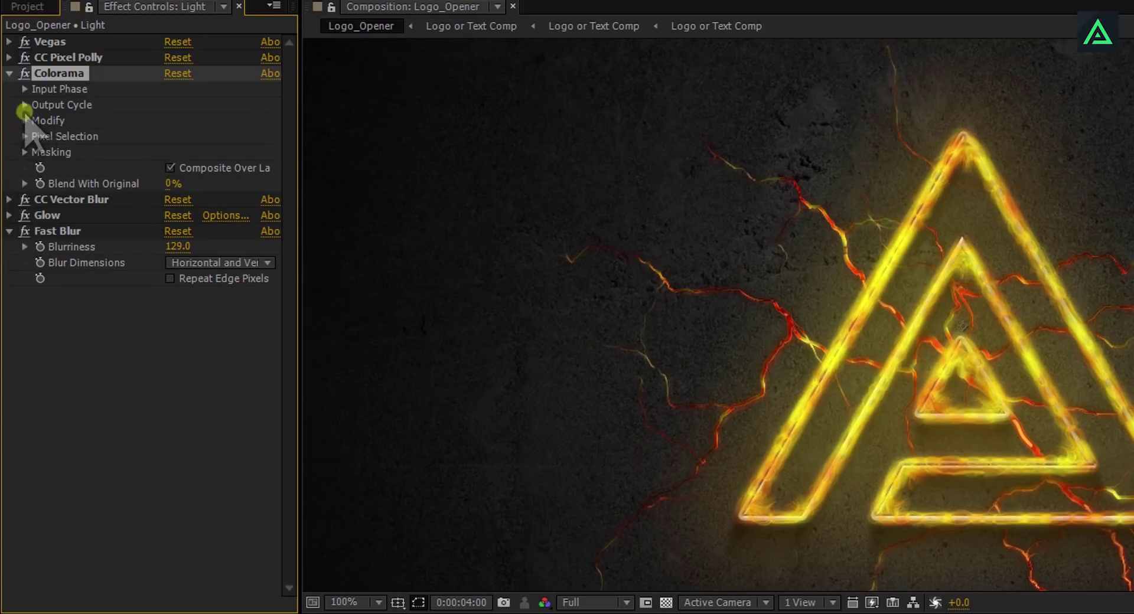
{"action": "left_click", "coordinate": [24, 106]}
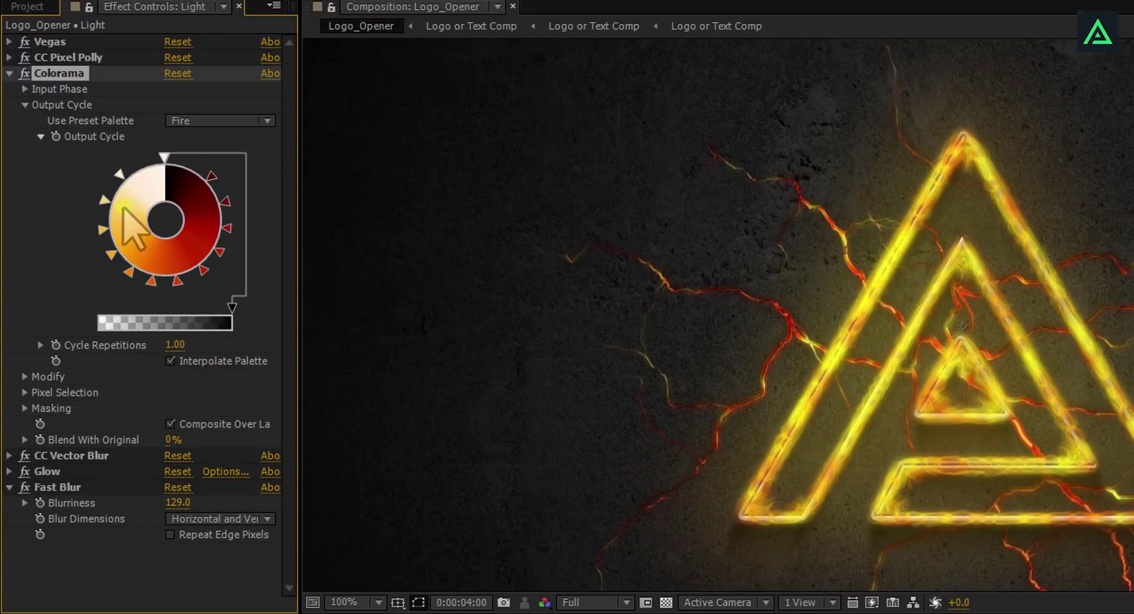
{"action": "scroll", "coordinate": [929, 307], "scroll_direction": "down", "scroll_amount": 1}
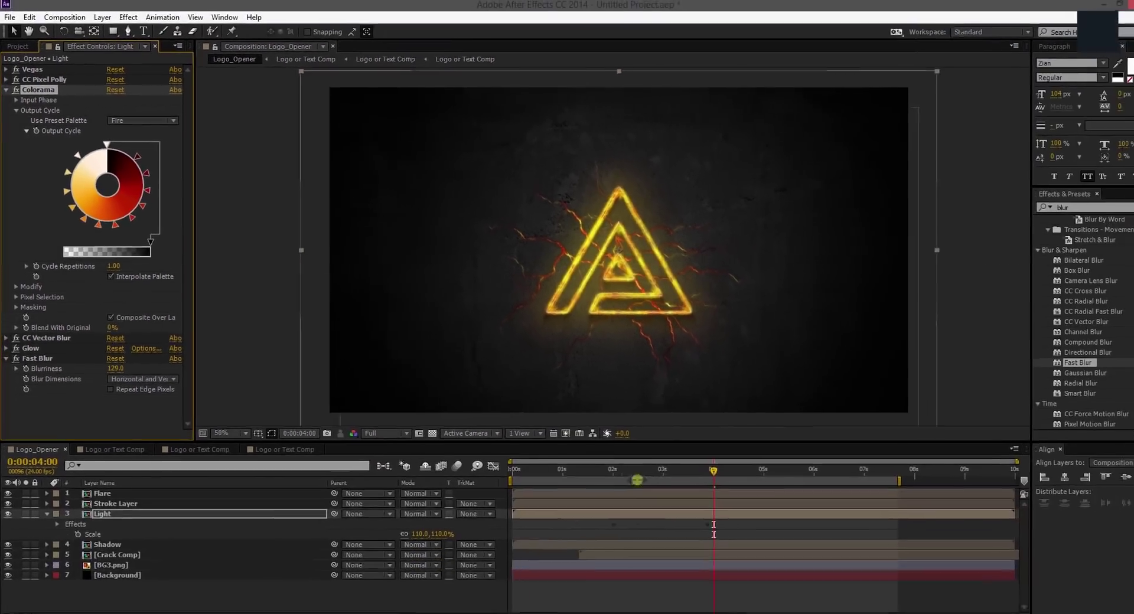
- Collapse Colorama and set the Light layer's blending mode to Lighten after trying Screen, and check the glow at several points in time
{"action": "left_click", "coordinate": [627, 466]}
{"action": "left_click_drag", "start_coordinate": [627, 466], "coordinate": [744, 475]}
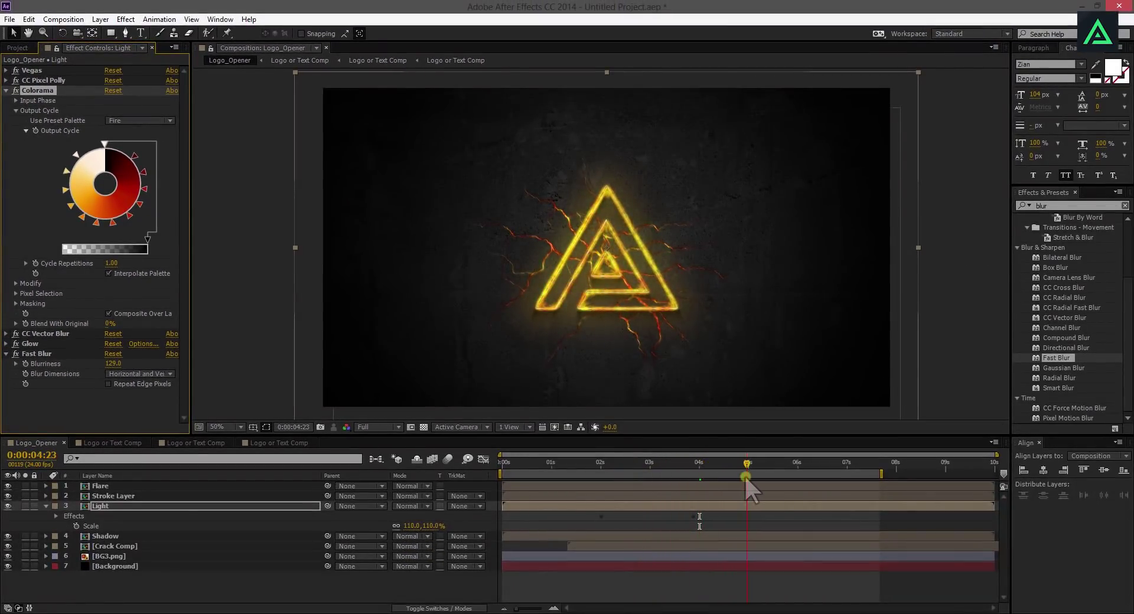
{"action": "scroll", "coordinate": [628, 355], "scroll_direction": "up", "scroll_amount": 2}
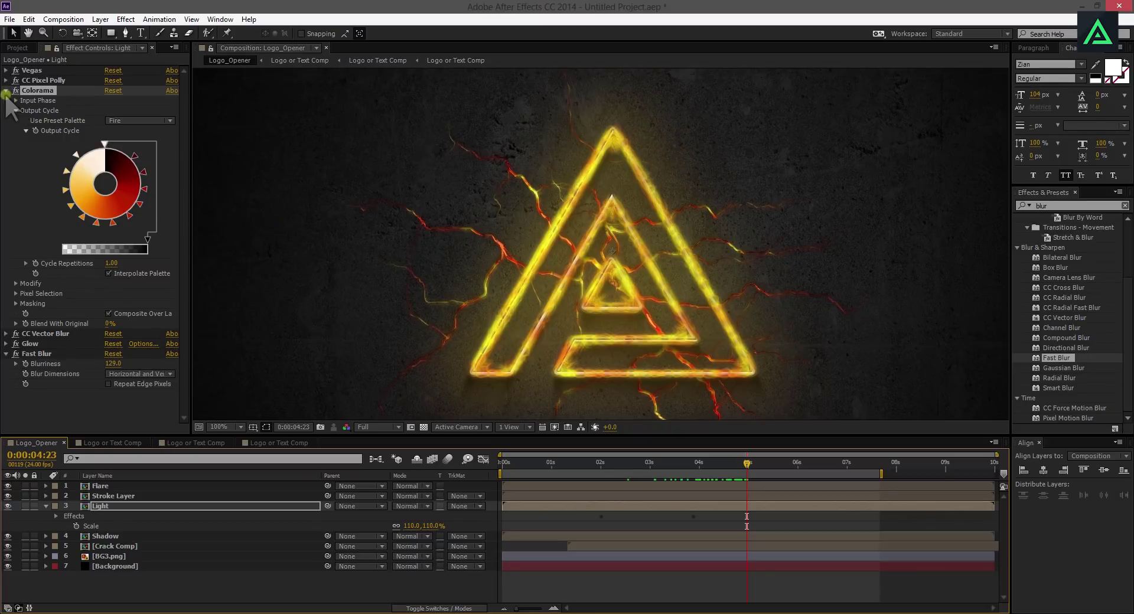
{"action": "left_click", "coordinate": [6, 91]}
{"action": "left_click", "coordinate": [105, 508]}
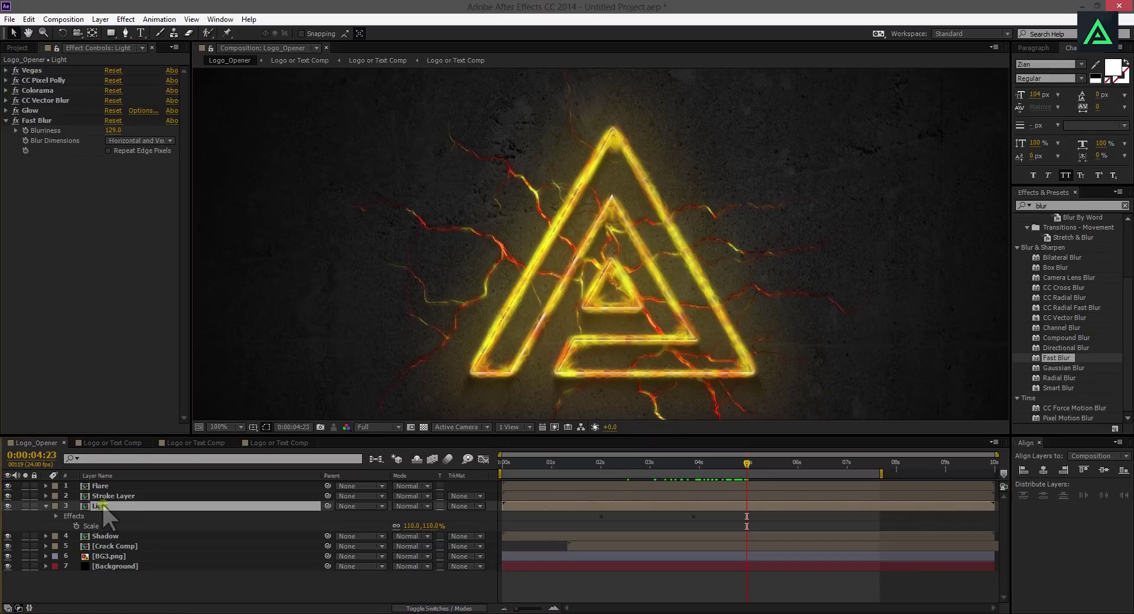
{"action": "left_click", "coordinate": [420, 507]}
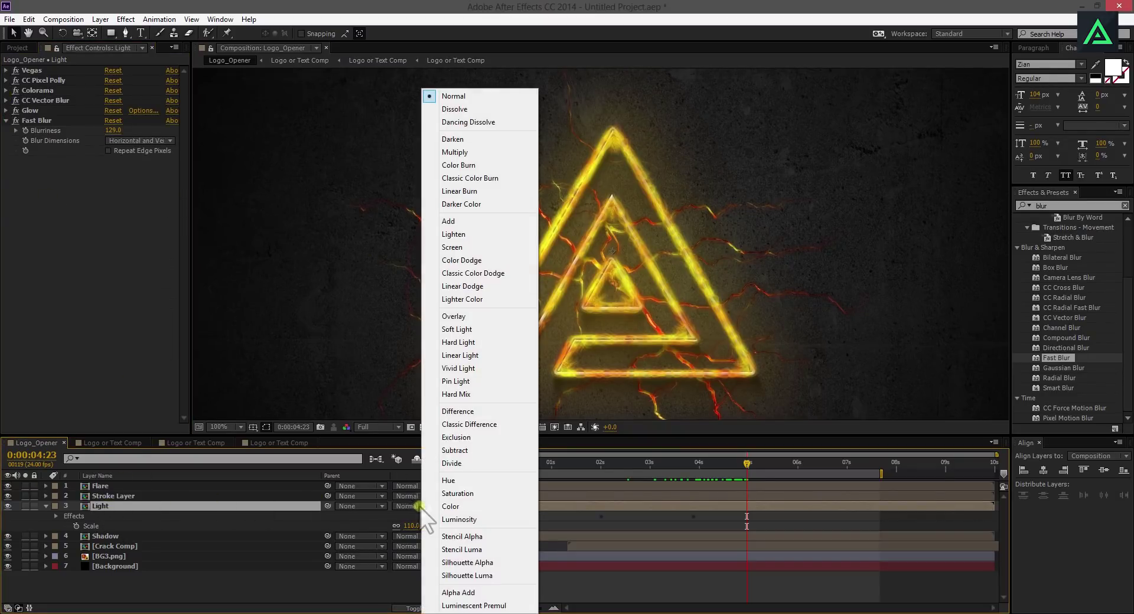
{"action": "left_click", "coordinate": [449, 248]}
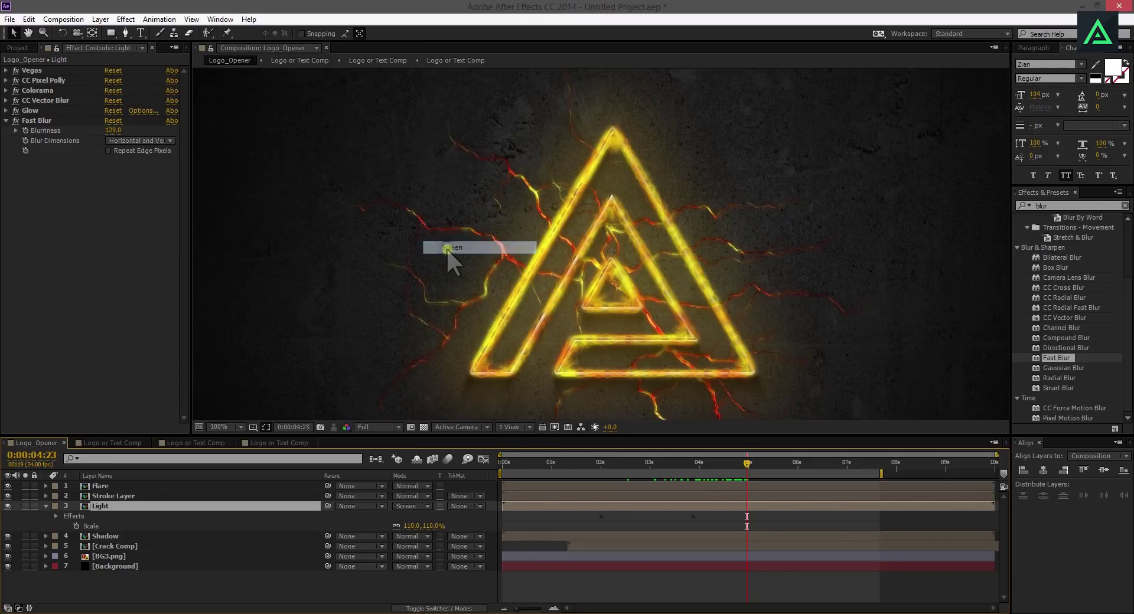
{"action": "left_click", "coordinate": [401, 506]}
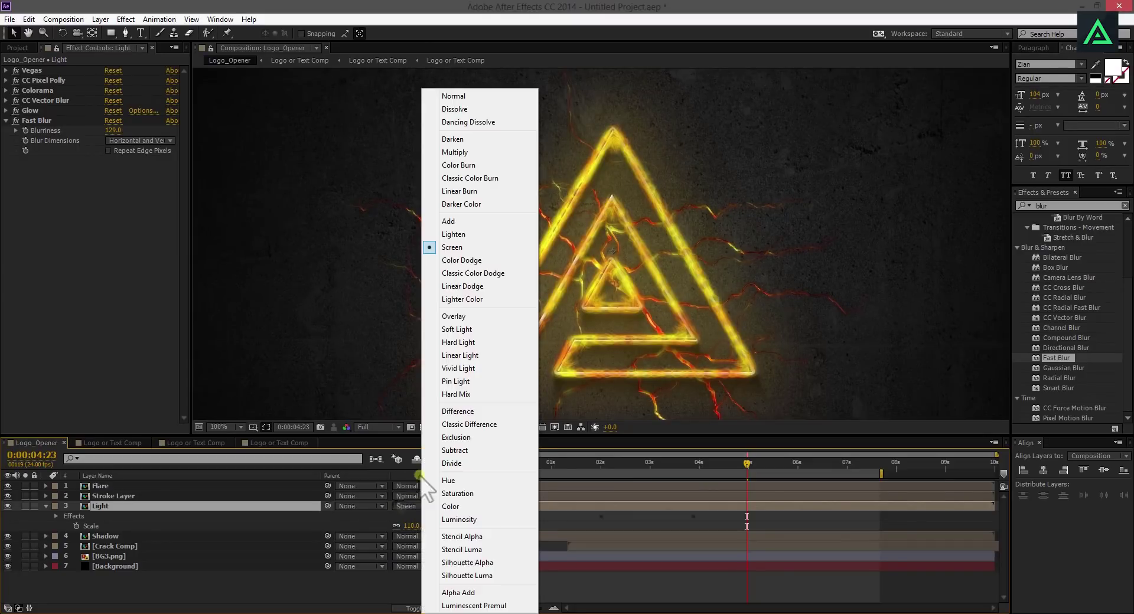
{"action": "left_click", "coordinate": [442, 236]}
{"action": "key", "text": "comma"}
{"action": "key", "text": "comma"}
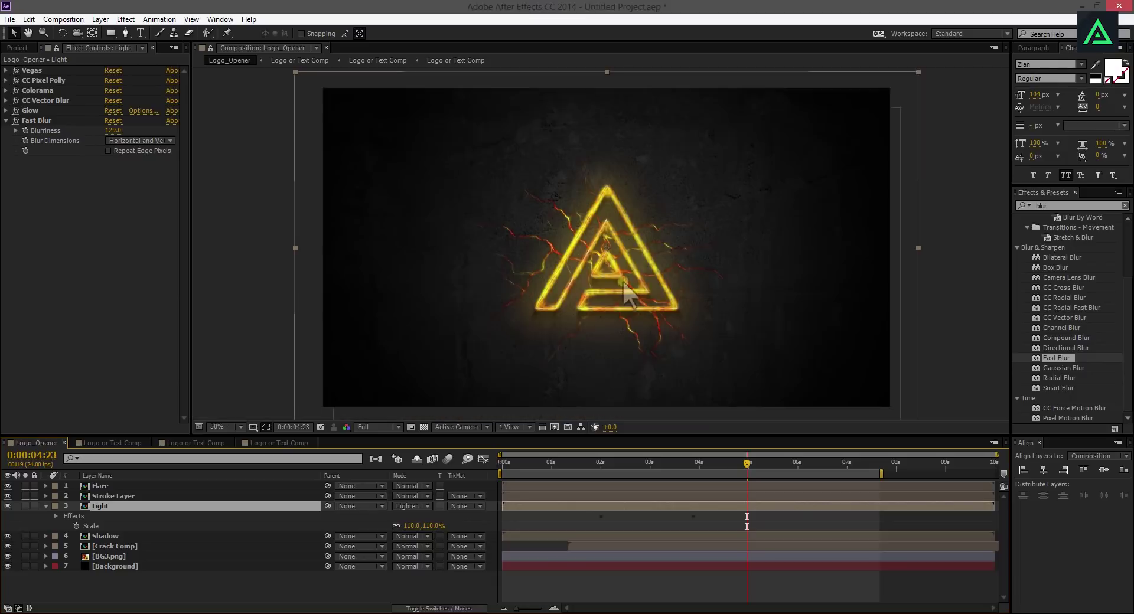
{"action": "left_click_drag", "start_coordinate": [638, 469], "coordinate": [708, 480]}
{"action": "key", "text": "slash"}
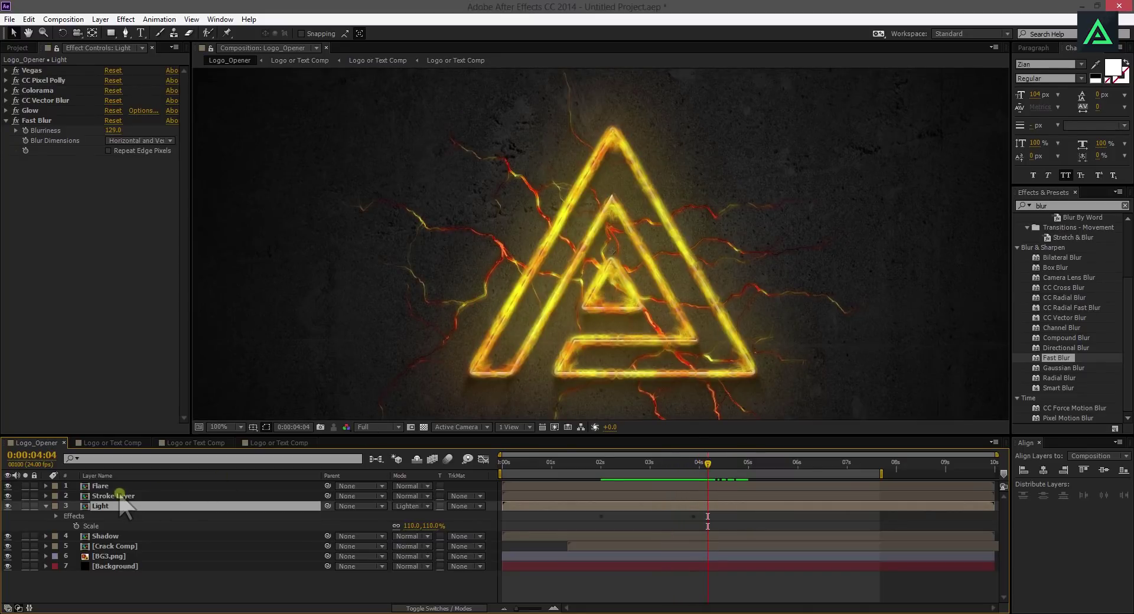
- Reduce the Flare layer's CC Vector Blur Amount to 20 after trying 30
{"action": "left_click", "coordinate": [100, 487]}
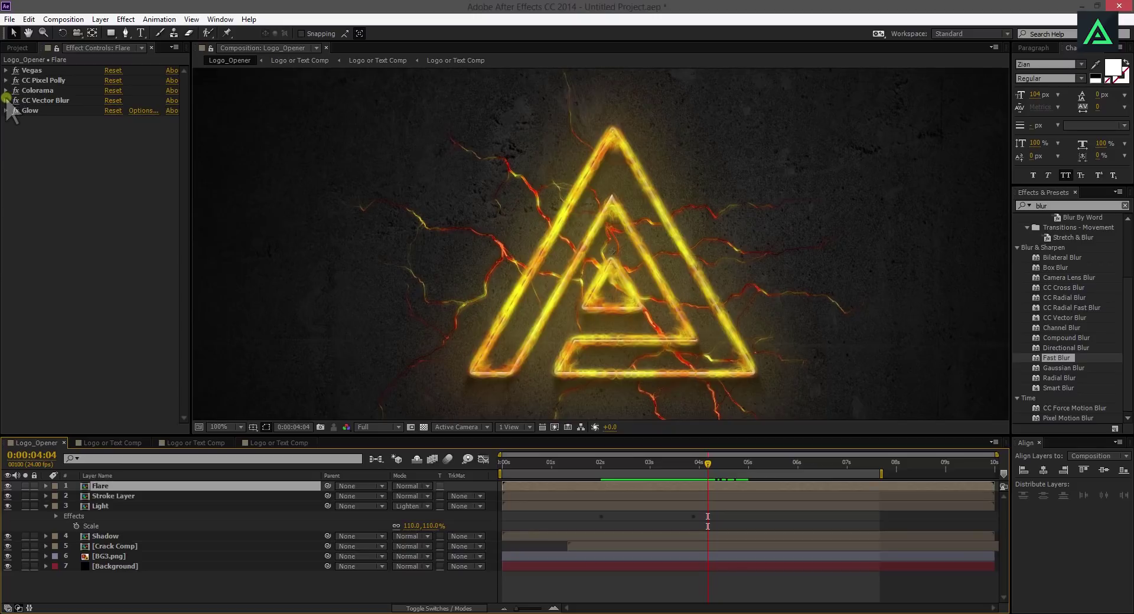
{"action": "left_click", "coordinate": [5, 101]}
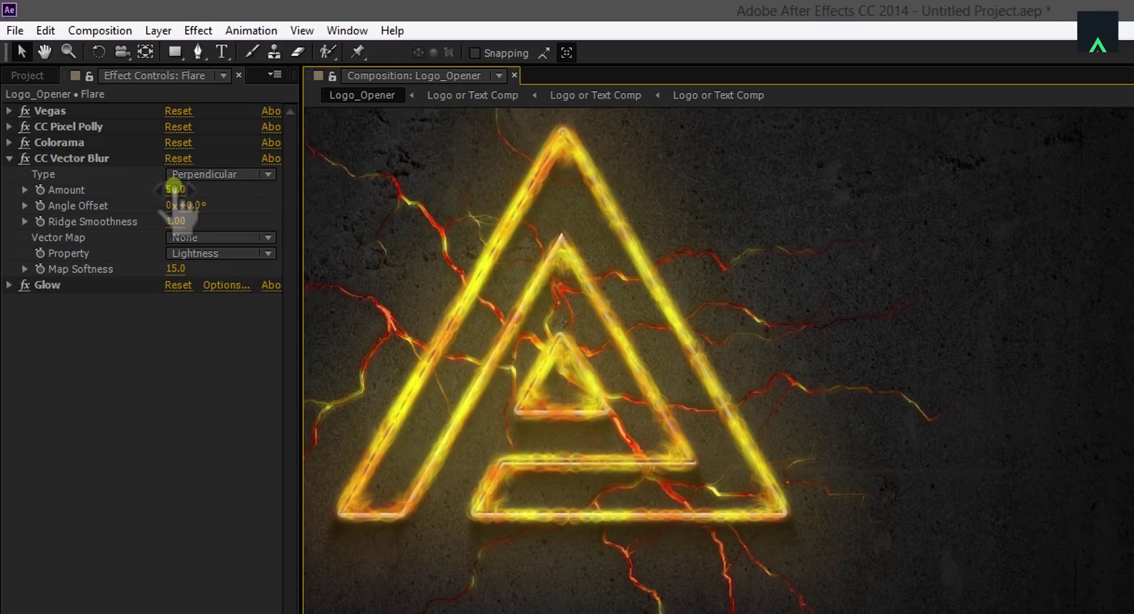
{"action": "left_click", "coordinate": [175, 189]}
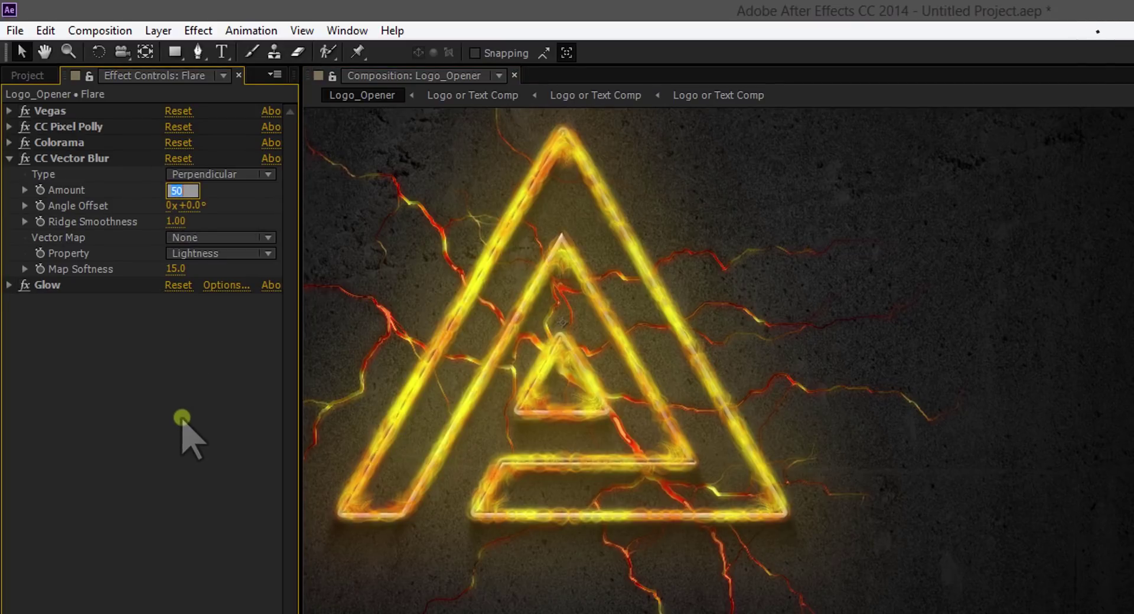
{"action": "key", "text": "Return"}
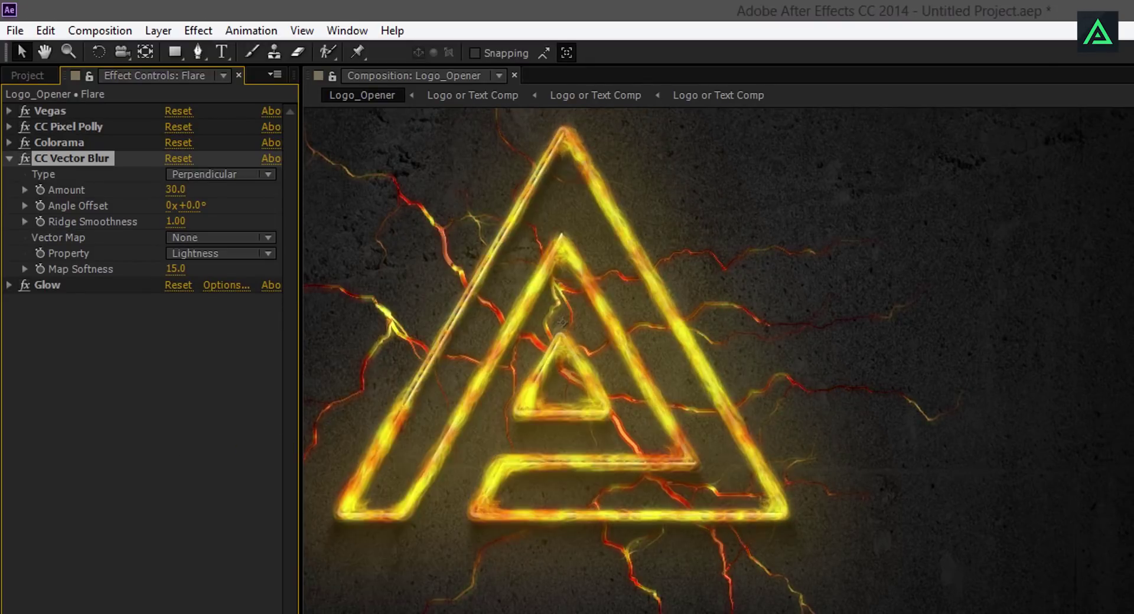
{"action": "left_click", "coordinate": [180, 189]}
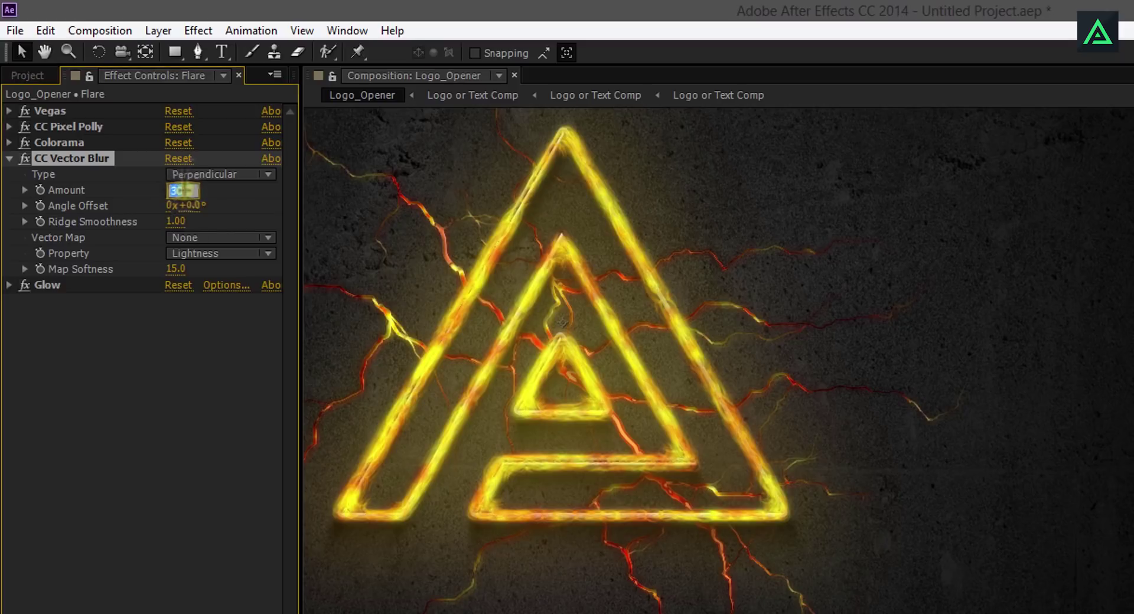
{"action": "key", "text": "Return"}
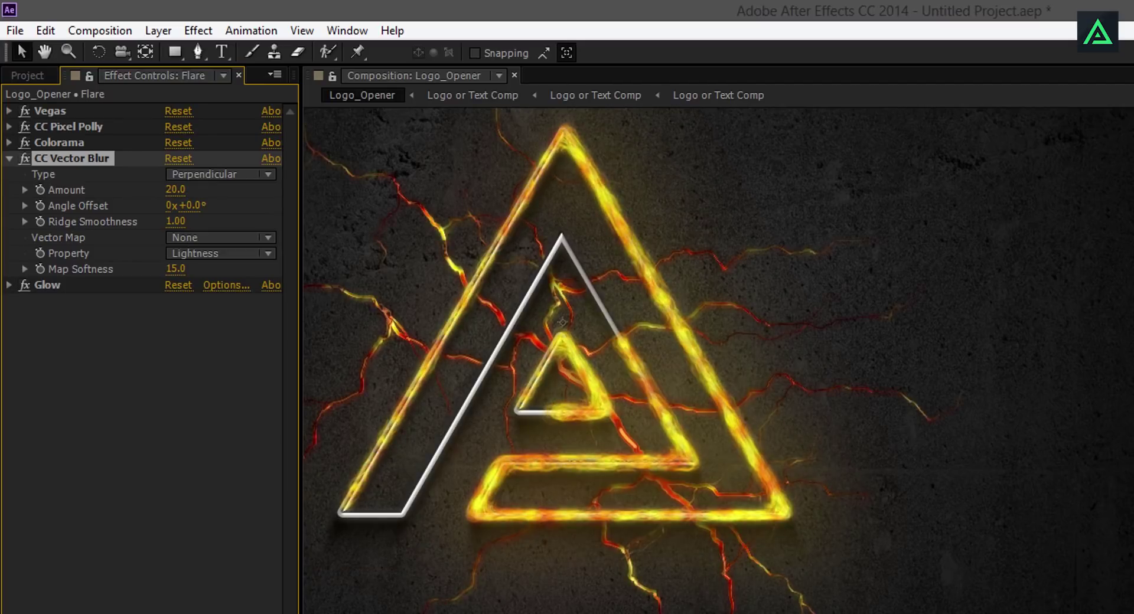
{"action": "key", "text": "space"}
{"action": "mouse_move", "coordinate": [552, 348]}
{"action": "left_mouse_down"}
{"action": "mouse_move", "coordinate": [874, 424]}
{"action": "mouse_move", "coordinate": [901, 392]}
{"action": "mouse_move", "coordinate": [921, 404]}
{"action": "mouse_move", "coordinate": [676, 389]}
{"action": "mouse_move", "coordinate": [539, 364]}
{"action": "left_mouse_up"}
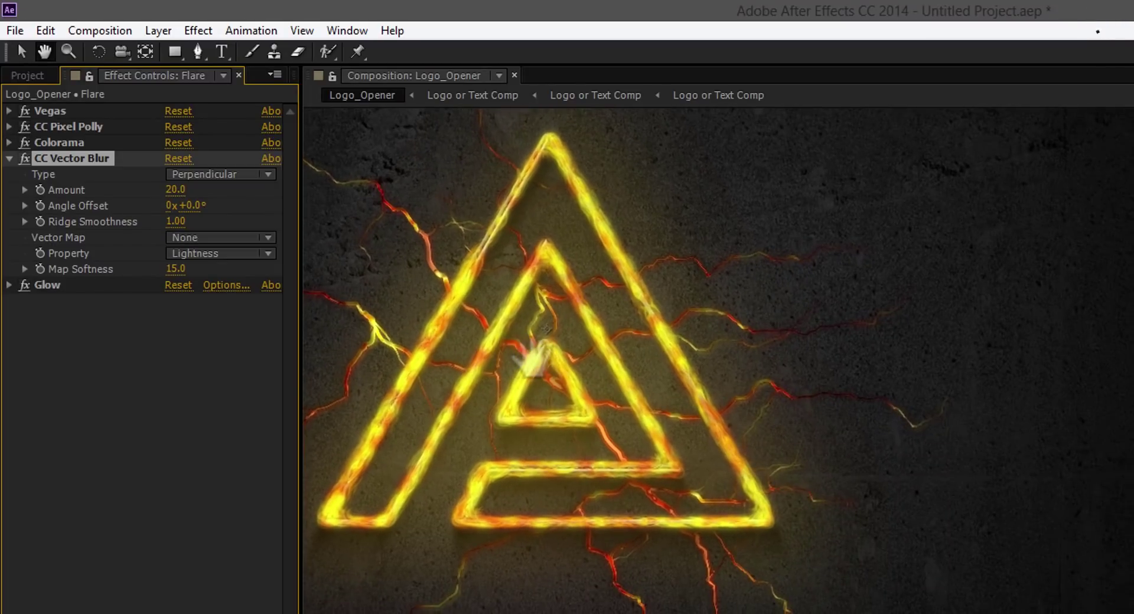
- Change the Flare layer's Colorama preset palette to Rusty after trying RGB
{"action": "left_click", "coordinate": [9, 142]}
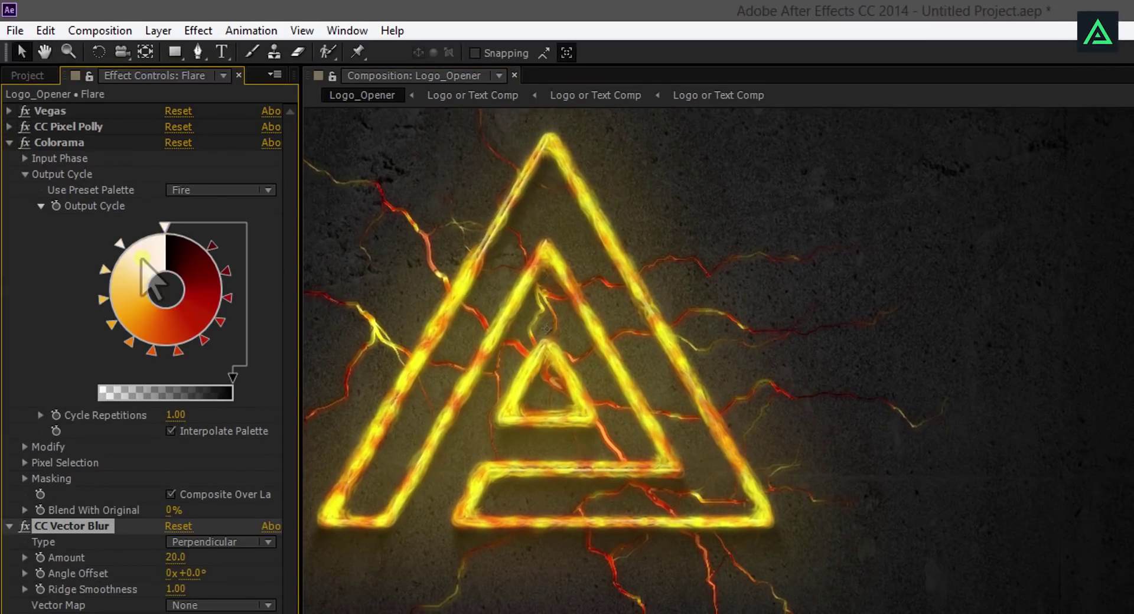
{"action": "left_click", "coordinate": [197, 191]}
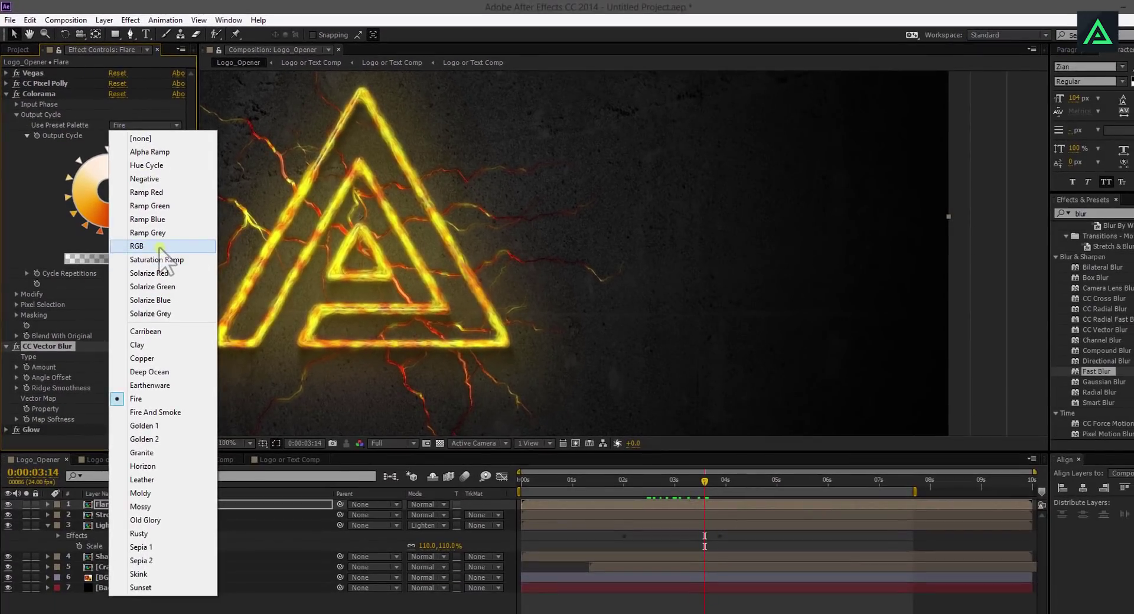
{"action": "left_click", "coordinate": [145, 246]}
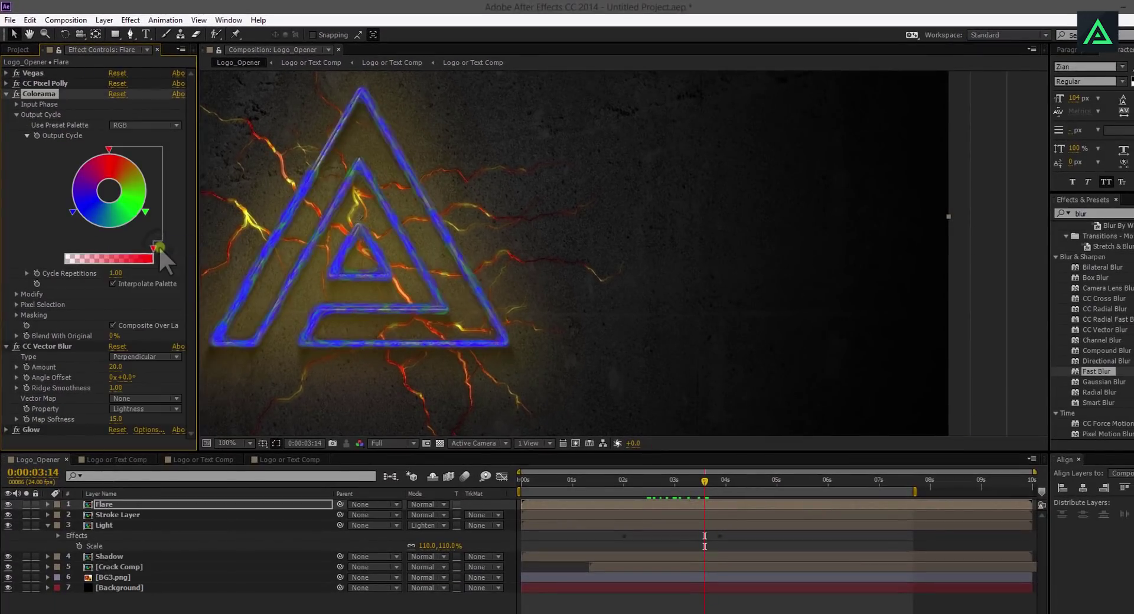
{"action": "left_click", "coordinate": [137, 124]}
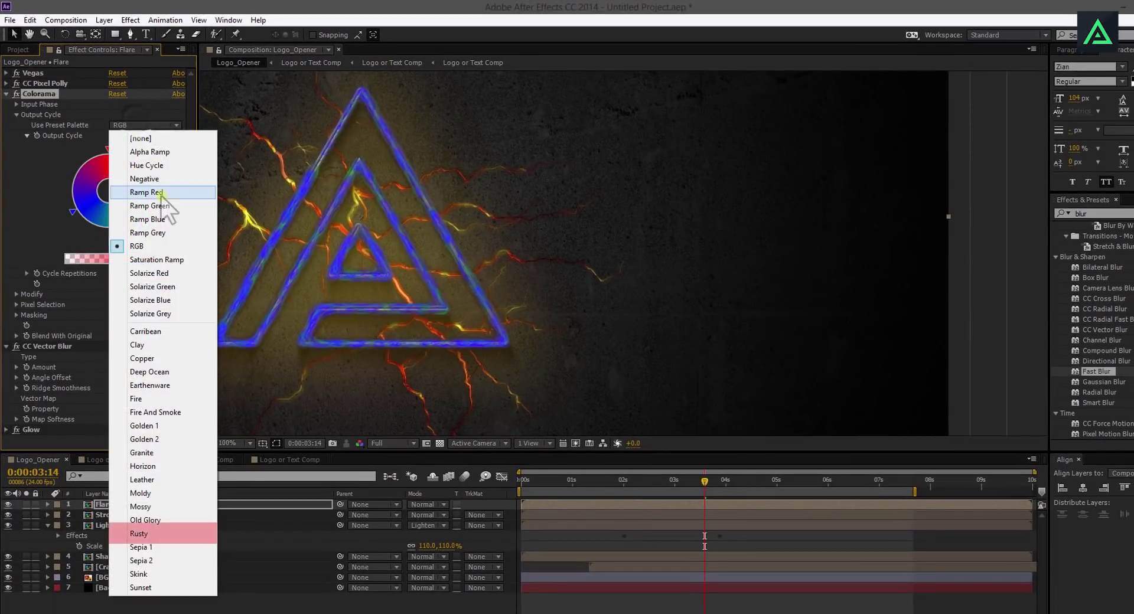
{"action": "left_click", "coordinate": [141, 526]}
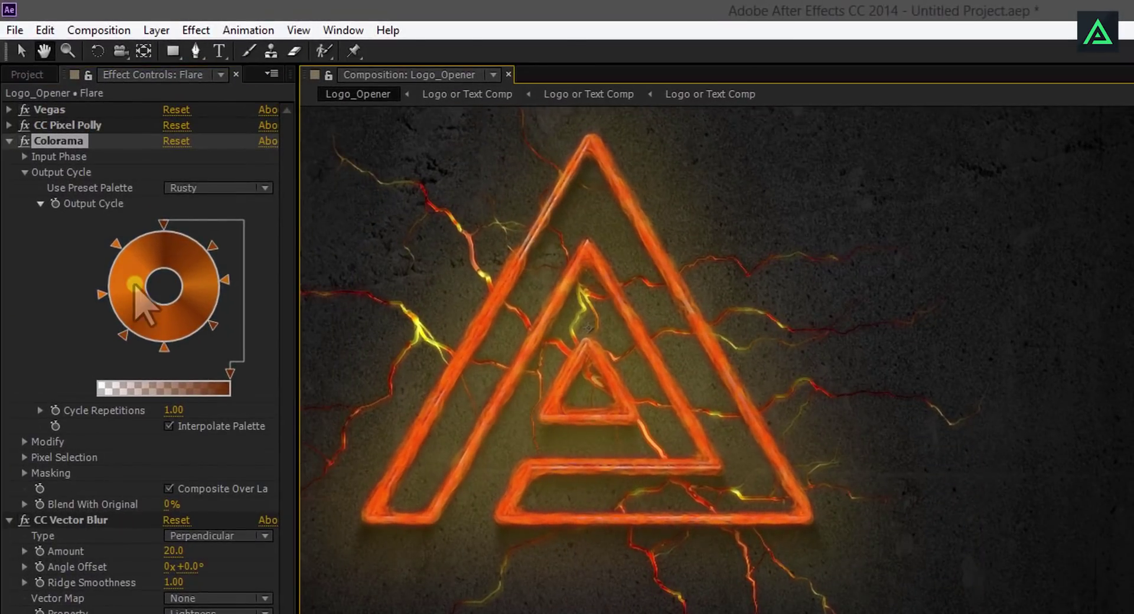
- Recolour three stops of Flare's Colorama output cycle: the left one orange-red, the lower-right and bottom ones bright red
{"action": "key", "text": "v"}
{"action": "double_click", "coordinate": [103, 292]}
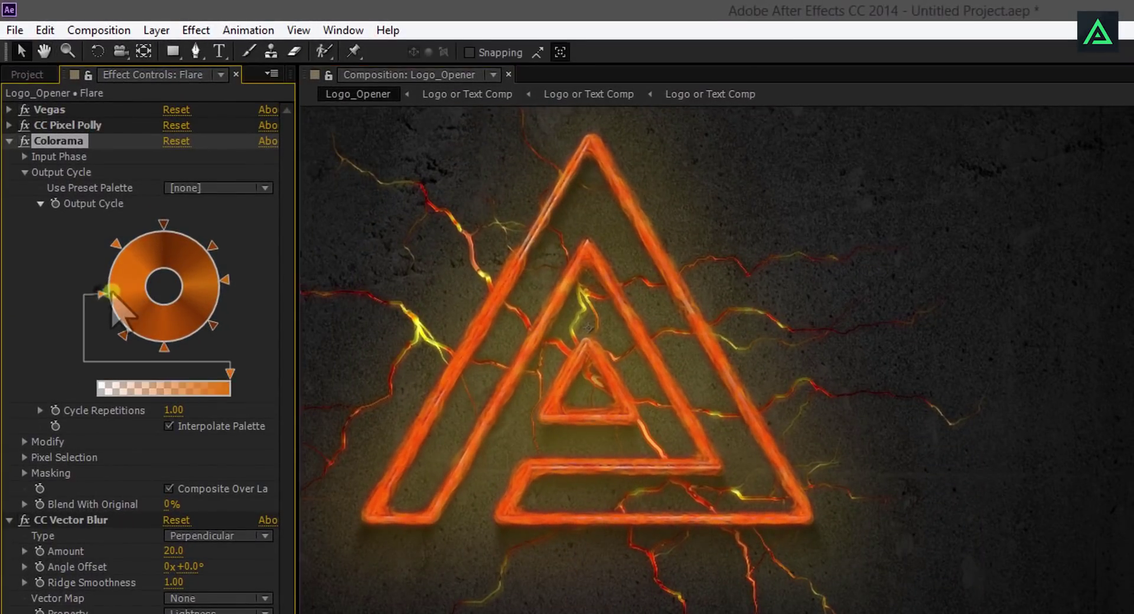
{"action": "left_click", "coordinate": [230, 85]}
{"action": "left_click", "coordinate": [48, 328]}
{"action": "double_click", "coordinate": [213, 325]}
{"action": "left_click", "coordinate": [222, 78]}
{"action": "left_click", "coordinate": [405, 173]}
{"action": "left_click", "coordinate": [48, 326]}
{"action": "double_click", "coordinate": [164, 345]}
{"action": "left_click", "coordinate": [222, 77]}
{"action": "left_click", "coordinate": [405, 163]}
{"action": "left_click", "coordinate": [45, 327]}
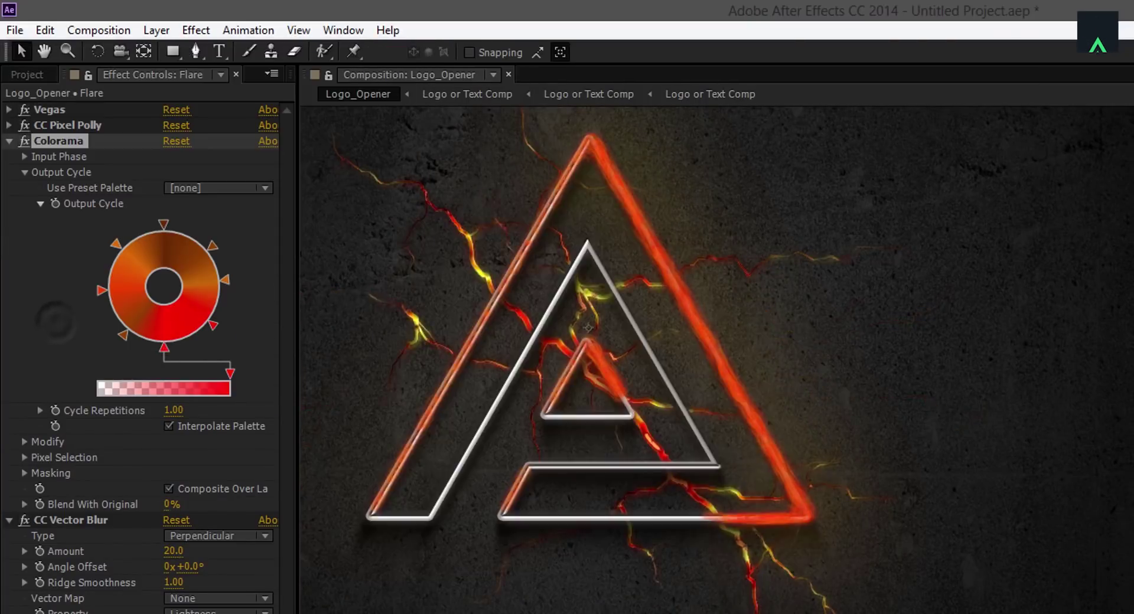
- Recolour the output cycle's left stop to a light salmon orange and its right stop to golden yellow
{"action": "left_click", "coordinate": [122, 285]}
{"action": "double_click", "coordinate": [121, 286]}
{"action": "left_click", "coordinate": [229, 78]}
{"action": "left_click", "coordinate": [405, 135]}
{"action": "left_click", "coordinate": [45, 328]}
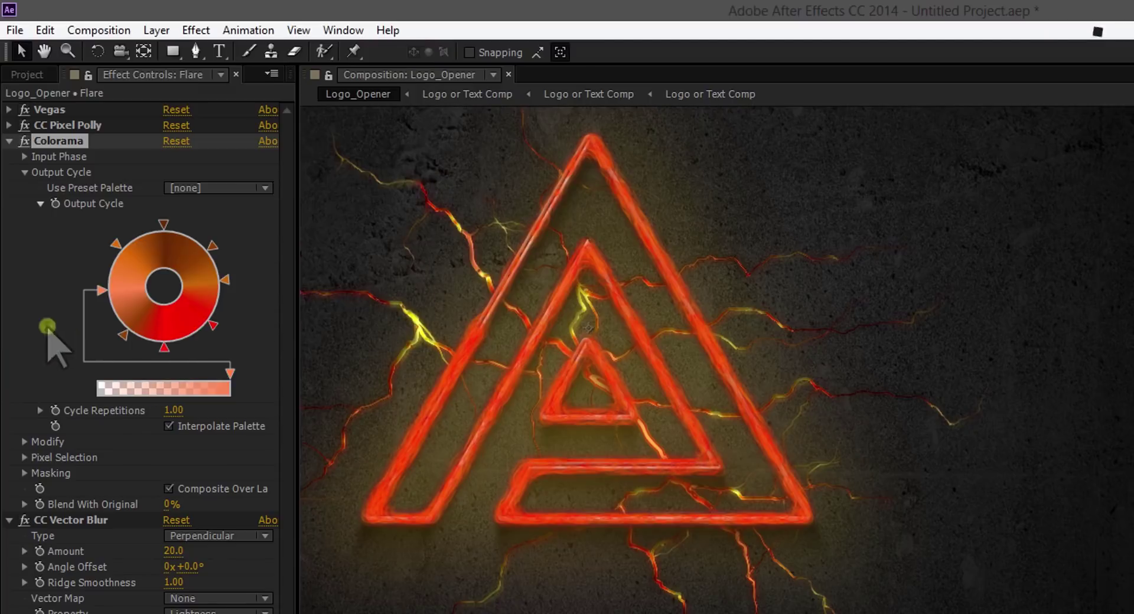
{"action": "double_click", "coordinate": [209, 278]}
{"action": "left_click", "coordinate": [238, 89]}
{"action": "left_click", "coordinate": [405, 160]}
{"action": "left_click", "coordinate": [45, 328]}
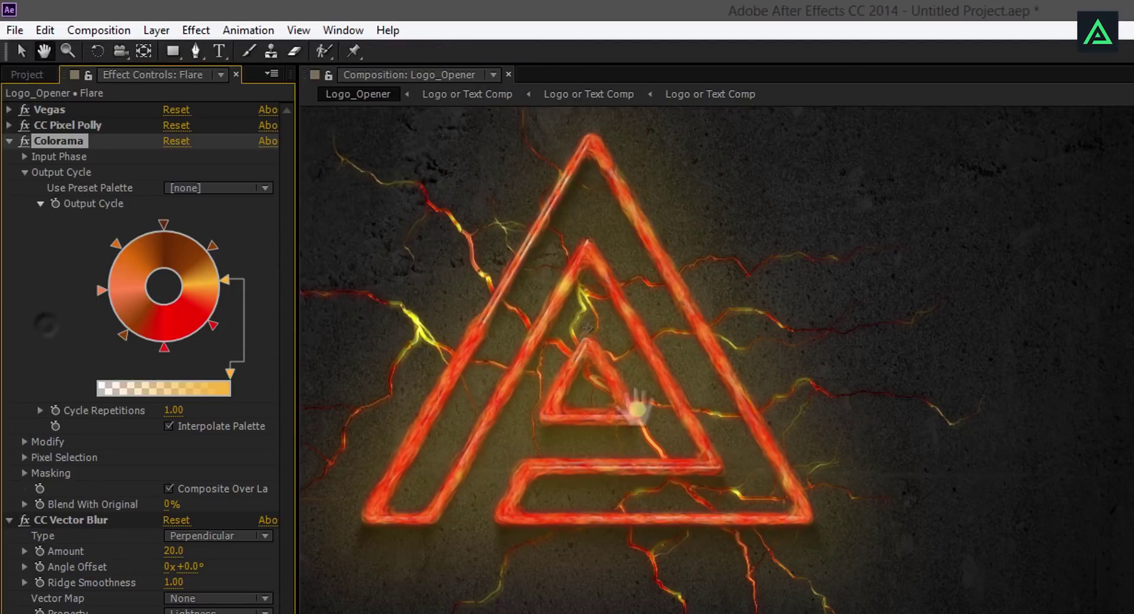
- Copy the recoloured Colorama effect from the Flare layer
{"action": "left_click_drag", "start_coordinate": [677, 465], "coordinate": [880, 487]}
{"action": "left_click", "coordinate": [66, 142]}
{"action": "left_click", "coordinate": [44, 30]}
{"action": "left_click", "coordinate": [76, 139]}
- Delete the Light layer's Colorama effect, paste the copied Colorama in its place and check the glow over time
{"action": "left_click", "coordinate": [121, 537]}
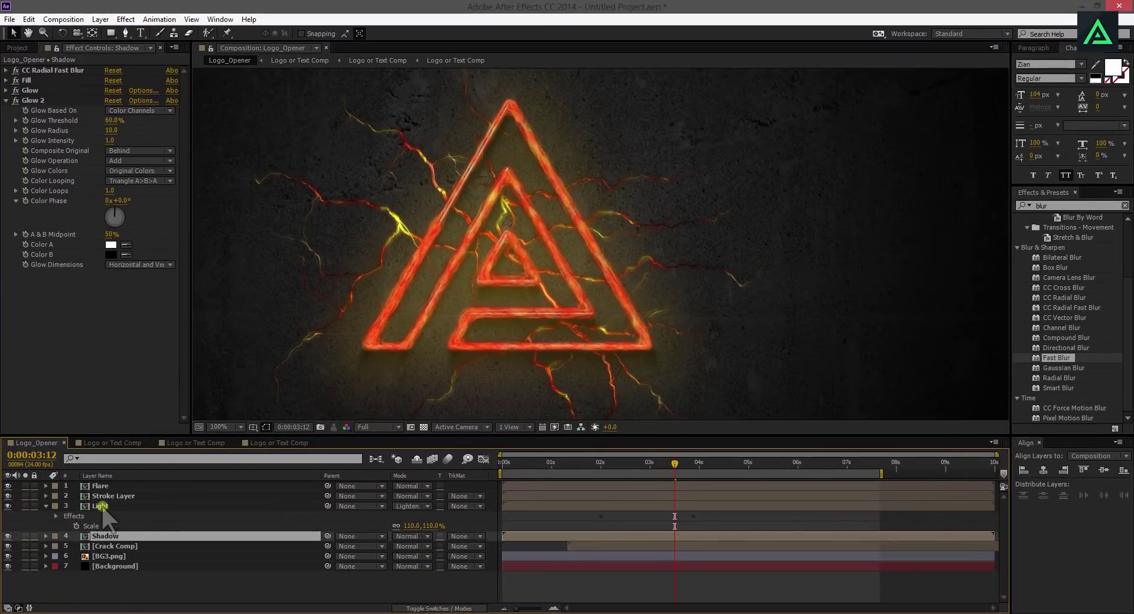
{"action": "left_click", "coordinate": [101, 507]}
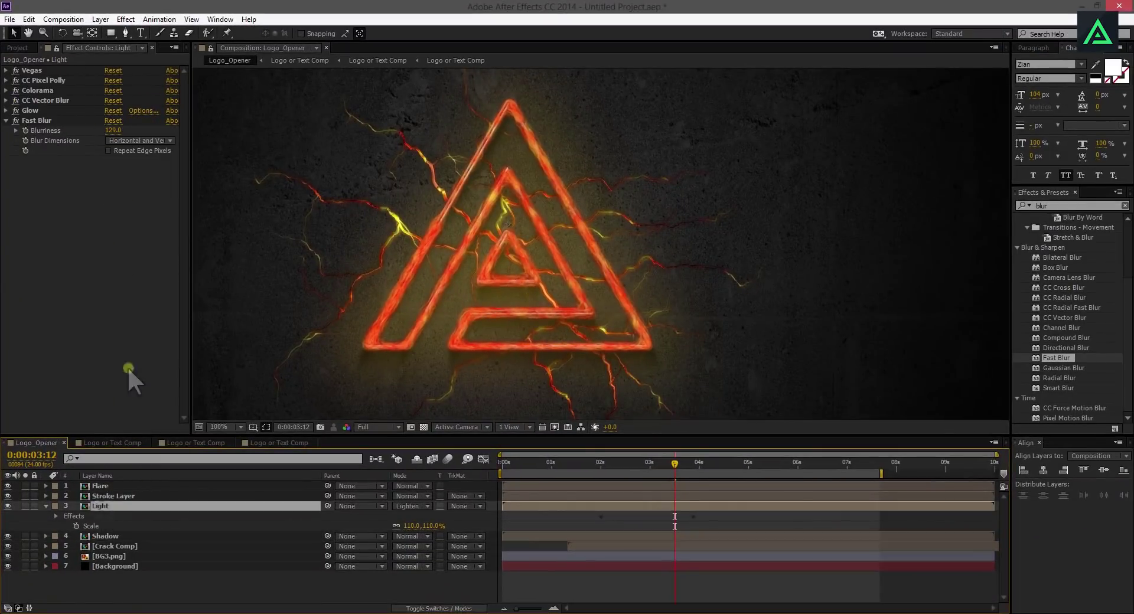
{"action": "left_click", "coordinate": [35, 90]}
{"action": "key", "text": "Delete"}
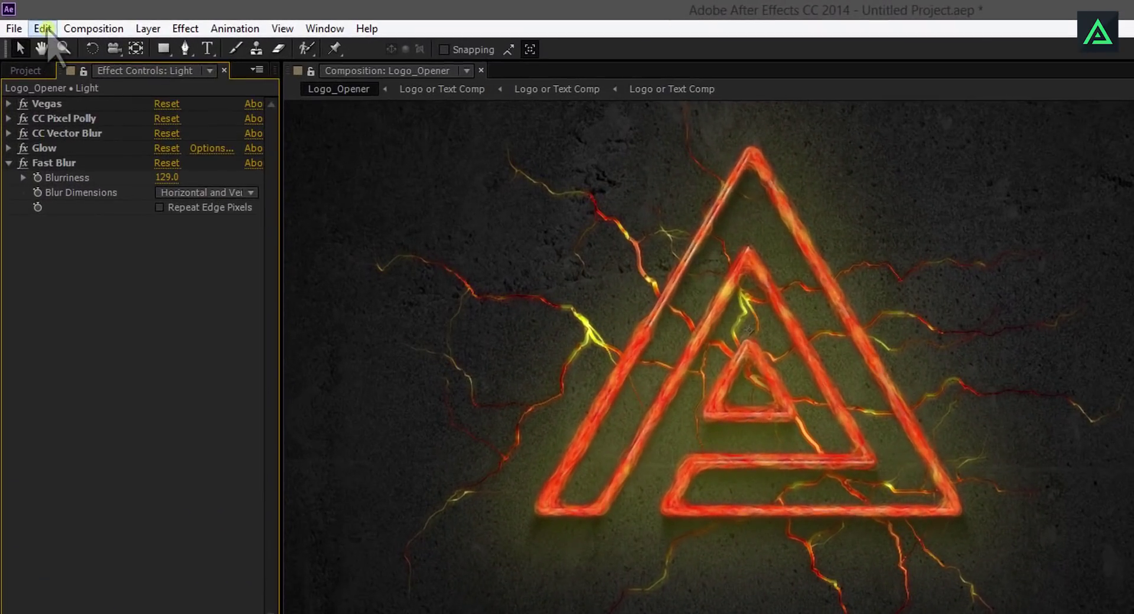
{"action": "left_click", "coordinate": [44, 28]}
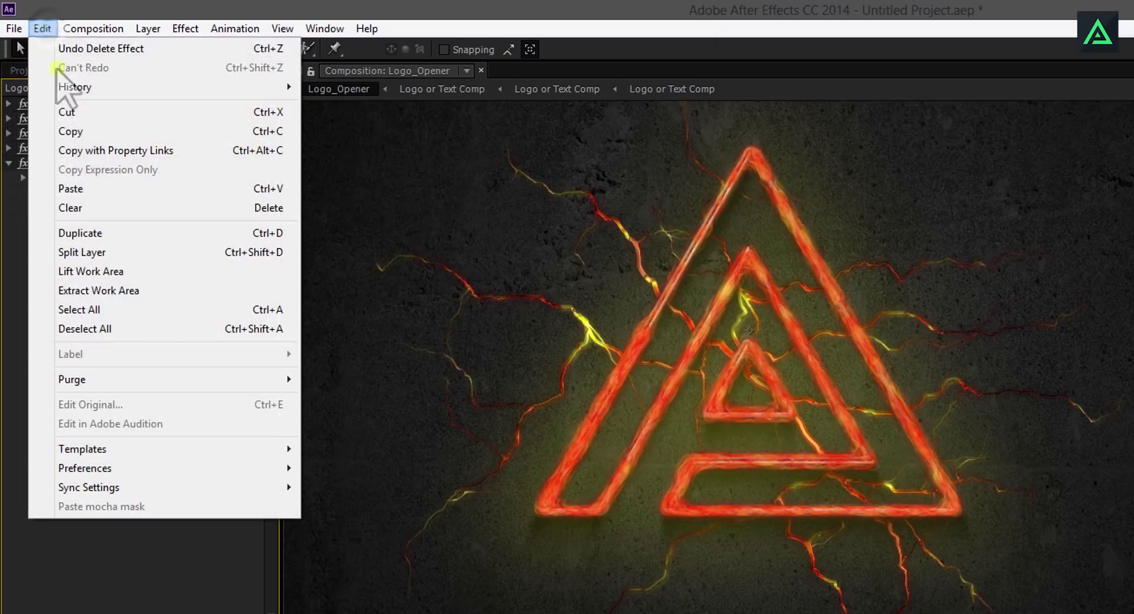
{"action": "left_click", "coordinate": [76, 189]}
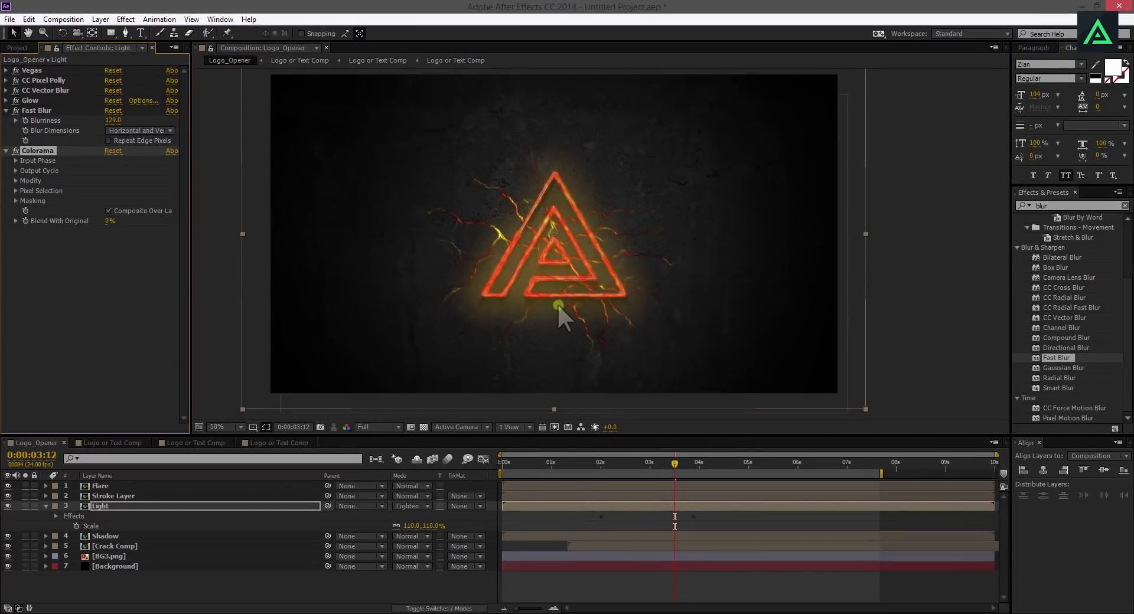
{"action": "left_click", "coordinate": [621, 470]}
{"action": "left_click_drag", "start_coordinate": [624, 473], "coordinate": [708, 473]}
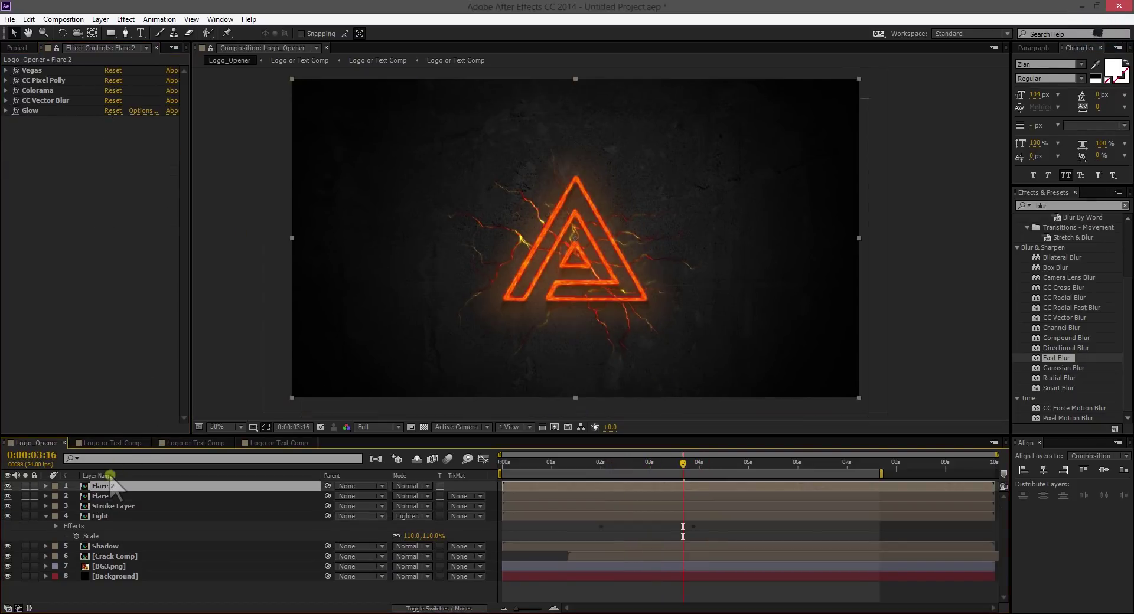
- Copy the nested Logo or Text Comp layer from inside Flare 2's composition and paste it as the topmost layer of Logo_Opener
{"action": "key", "text": "space"}
{"action": "double_click", "coordinate": [109, 486]}
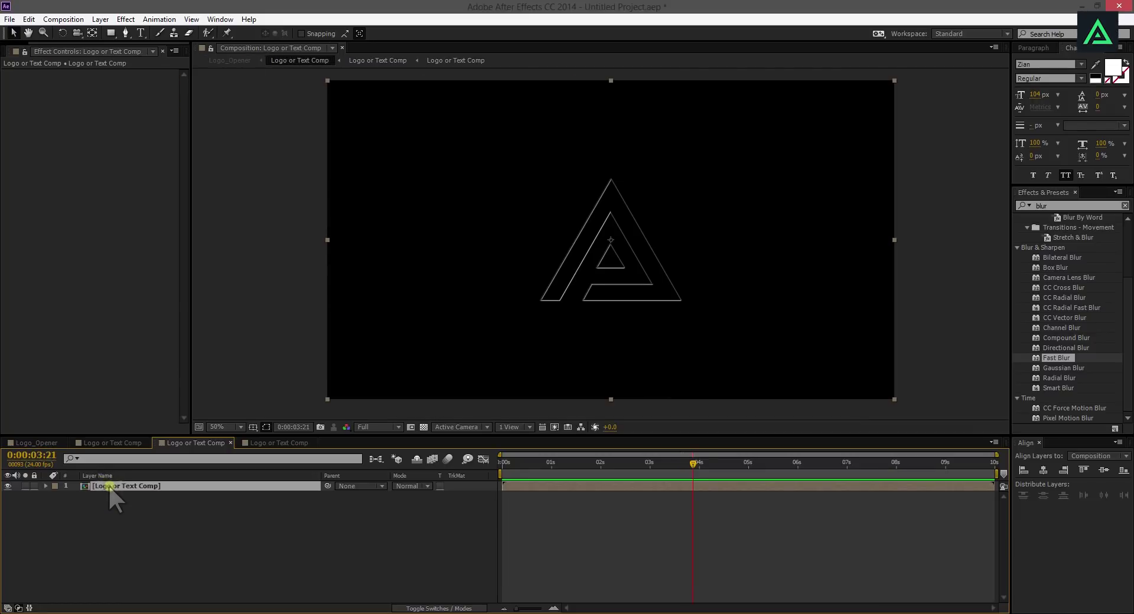
{"action": "left_click", "coordinate": [46, 486]}
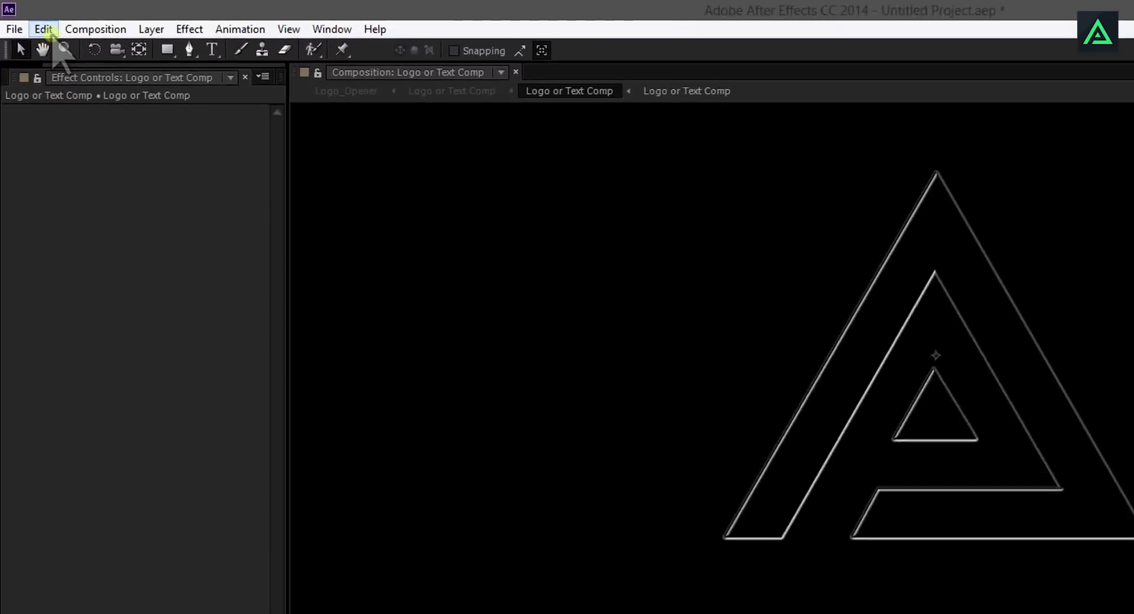
{"action": "left_click", "coordinate": [28, 19]}
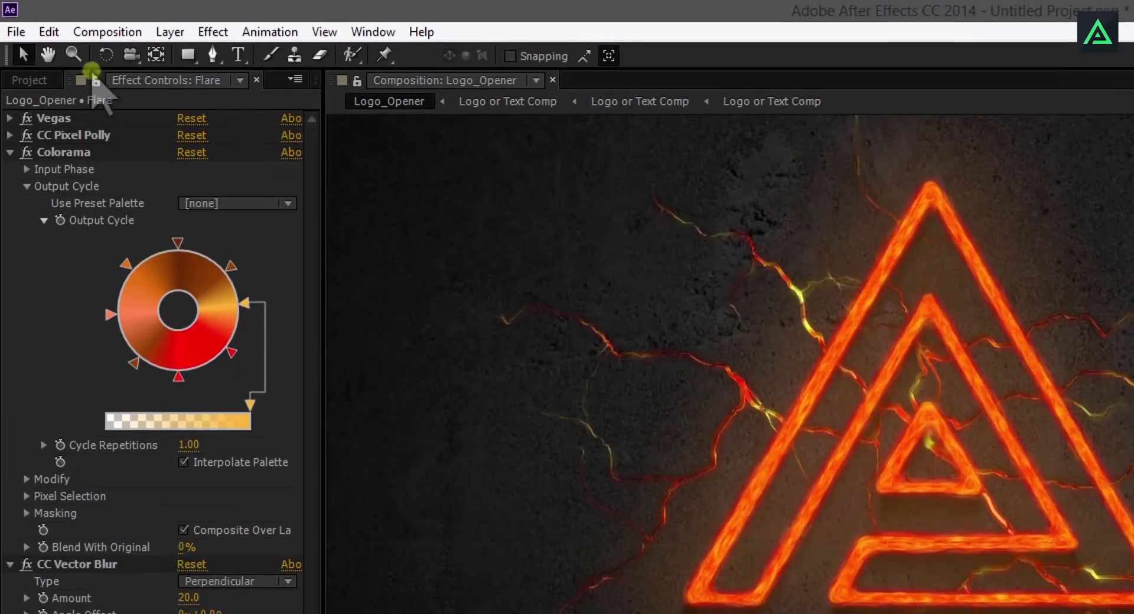
{"action": "left_click", "coordinate": [49, 31]}
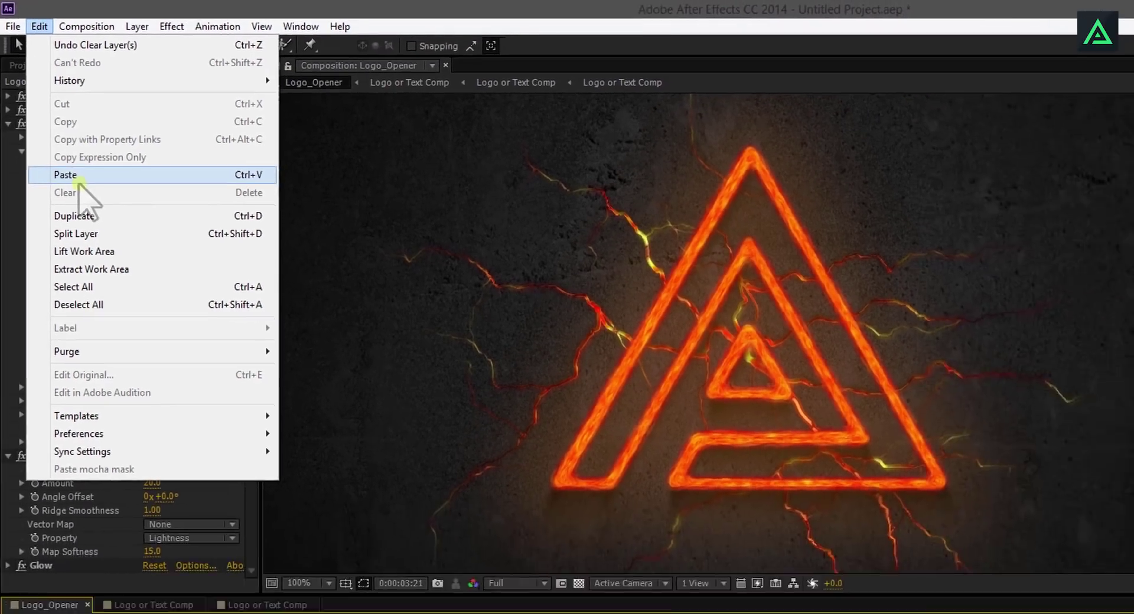
{"action": "left_click", "coordinate": [78, 181]}
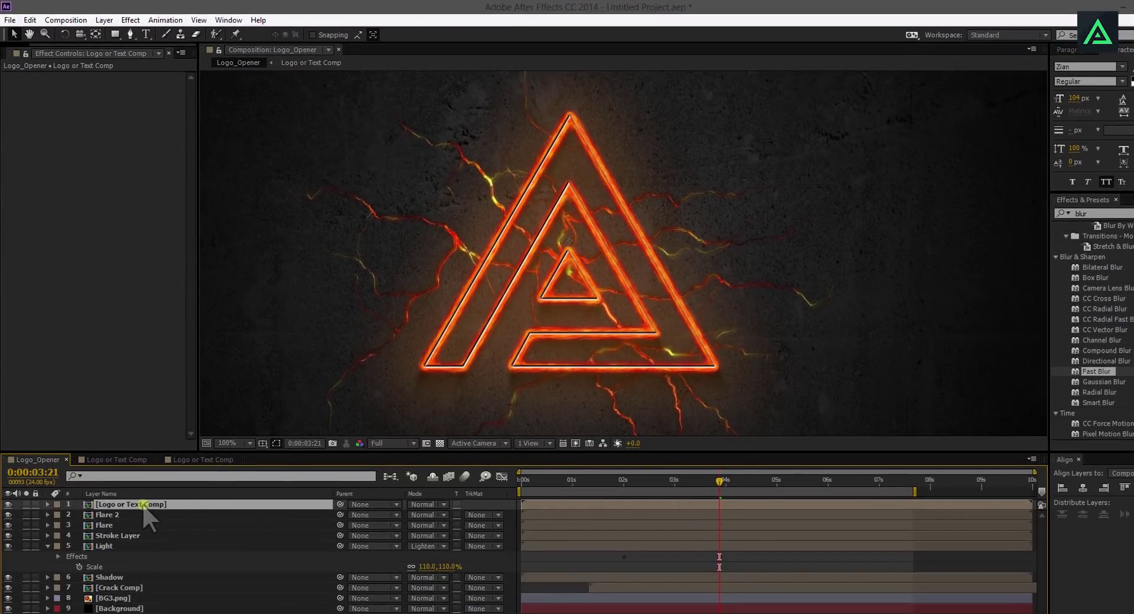
- Check the contents of the topmost Logo or Text Comp layer and disable its layer styles in Logo_Opener
{"action": "double_click", "coordinate": [143, 505]}
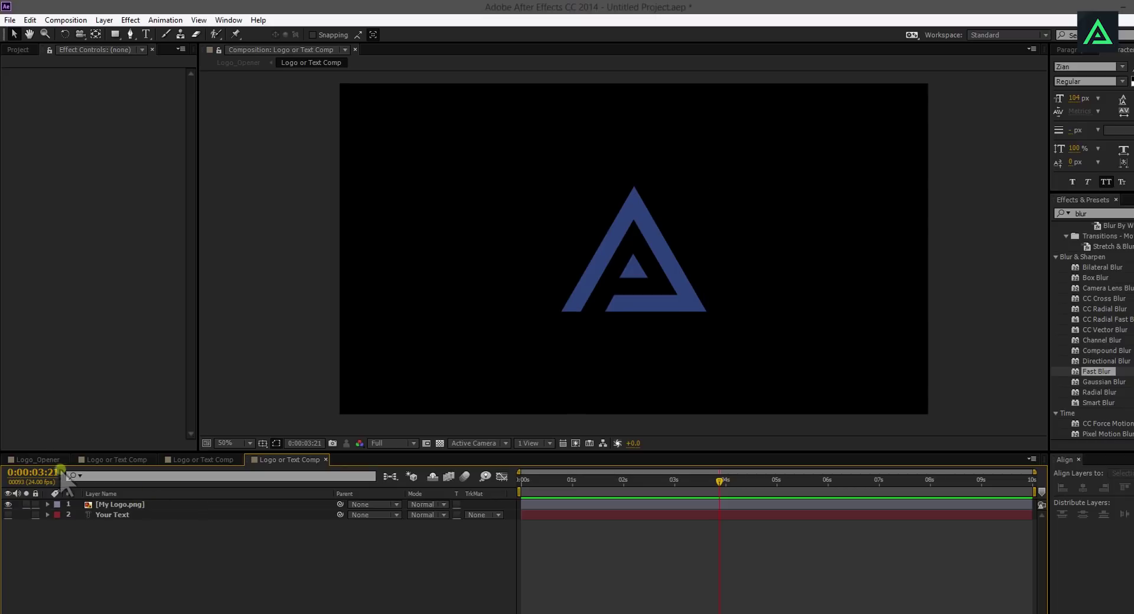
{"action": "left_click", "coordinate": [41, 460]}
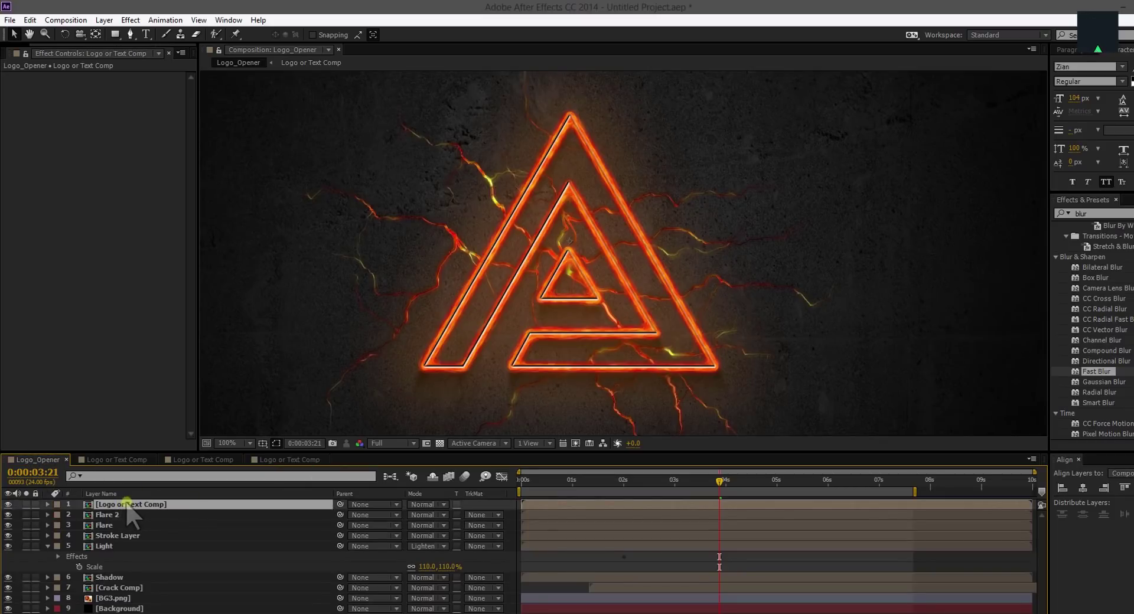
{"action": "left_click", "coordinate": [48, 505]}
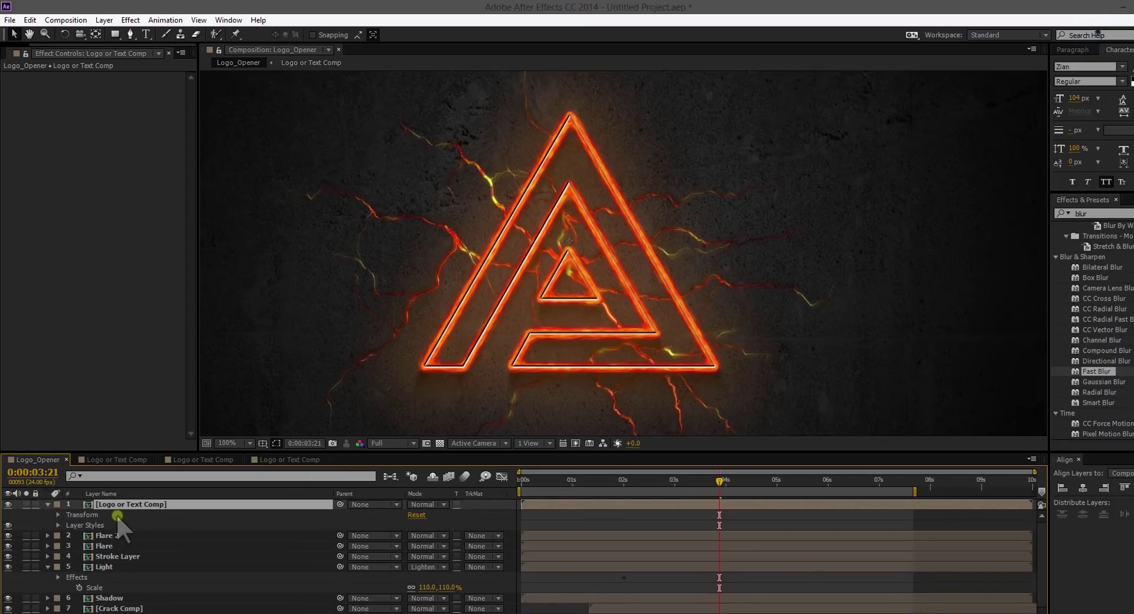
{"action": "left_click", "coordinate": [86, 525]}
{"action": "left_click", "coordinate": [7, 525]}
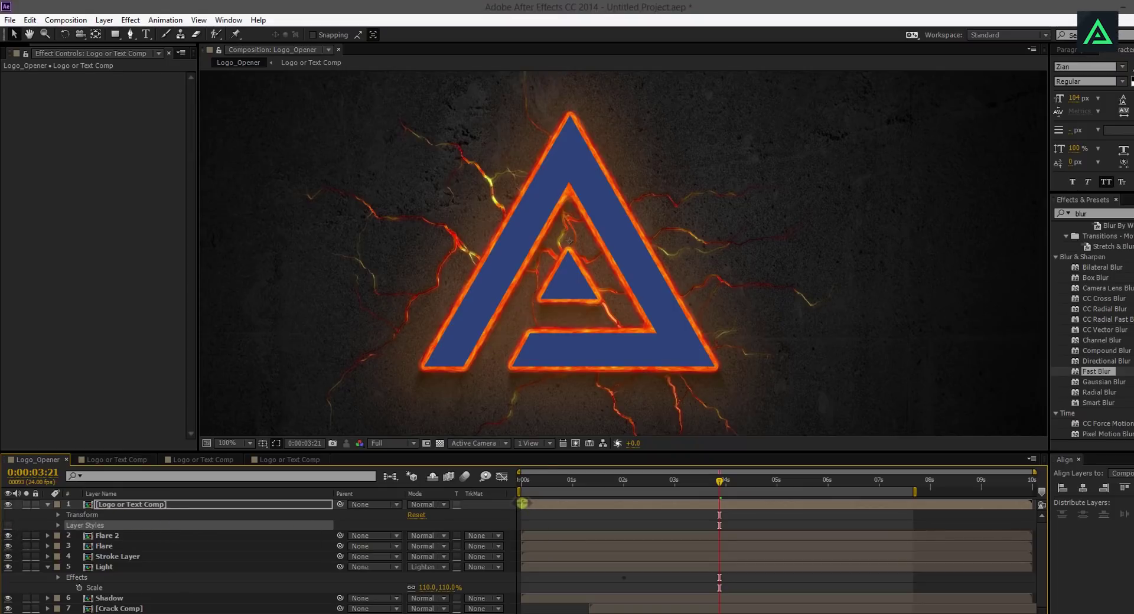
- Trim the start of the topmost Logo or Text Comp layer to 0:00:03:21 and compare the frame with the layer hidden and shown
{"action": "left_click", "coordinate": [522, 504]}
{"action": "mouse_move", "coordinate": [712, 513]}
{"action": "left_mouse_down"}
{"action": "mouse_move", "coordinate": [736, 512]}
{"action": "mouse_move", "coordinate": [673, 510]}
{"action": "mouse_move", "coordinate": [725, 508]}
{"action": "mouse_move", "coordinate": [715, 507]}
{"action": "left_mouse_up"}
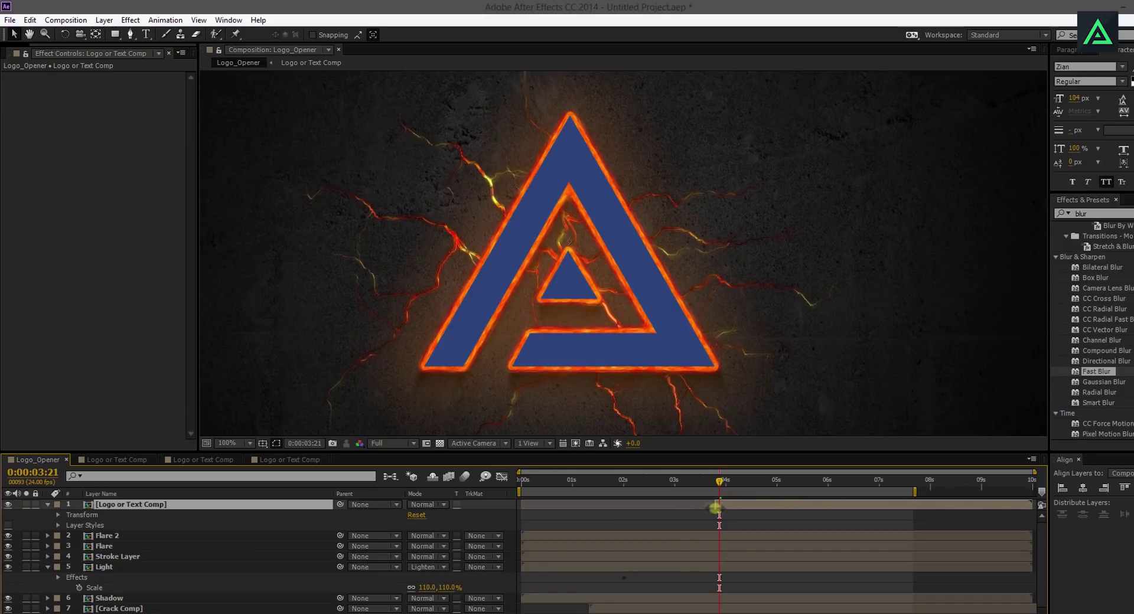
{"action": "left_click", "coordinate": [7, 505]}
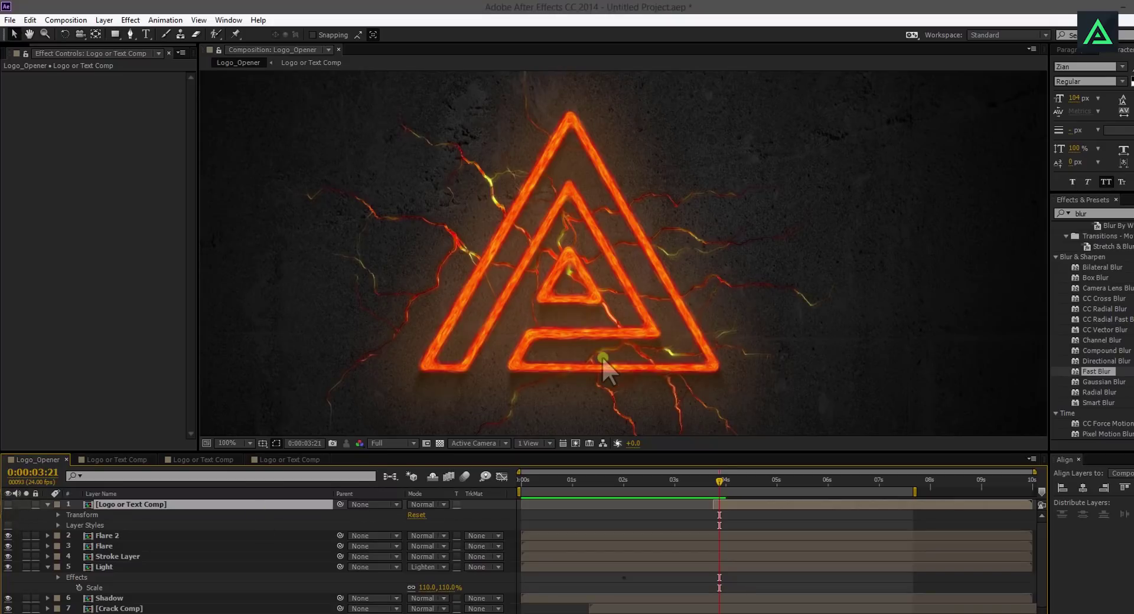
{"action": "scroll", "coordinate": [592, 263], "scroll_direction": "down", "scroll_amount": 2}
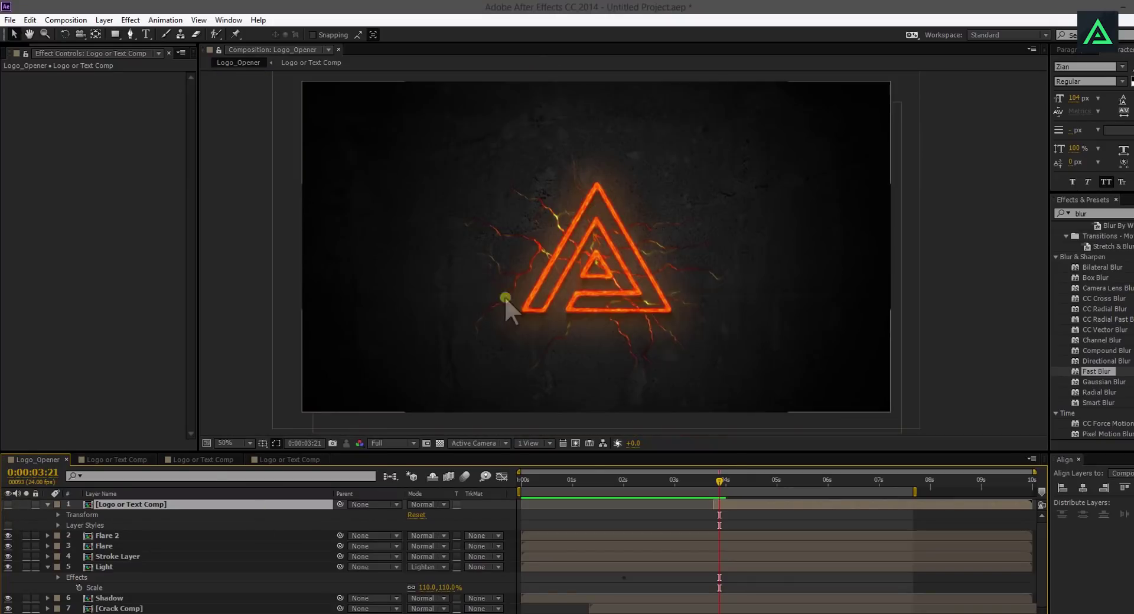
{"action": "left_click", "coordinate": [8, 505]}
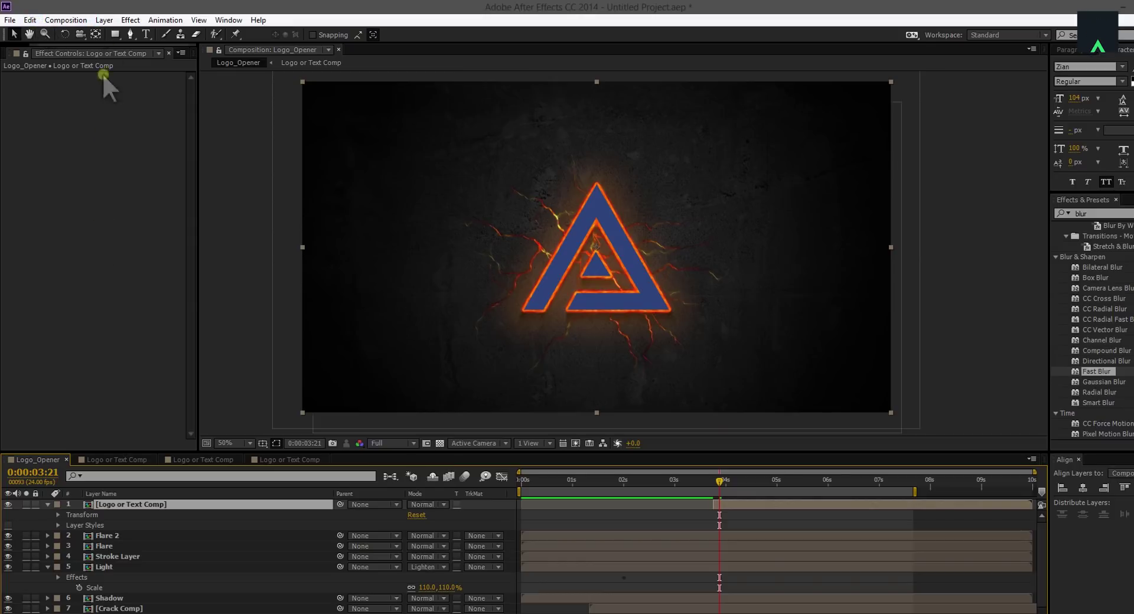
- Create a new 1920 × 1080 px black solid named Noise
{"action": "left_click", "coordinate": [104, 20]}
{"action": "mouse_move", "coordinate": [301, 35]}
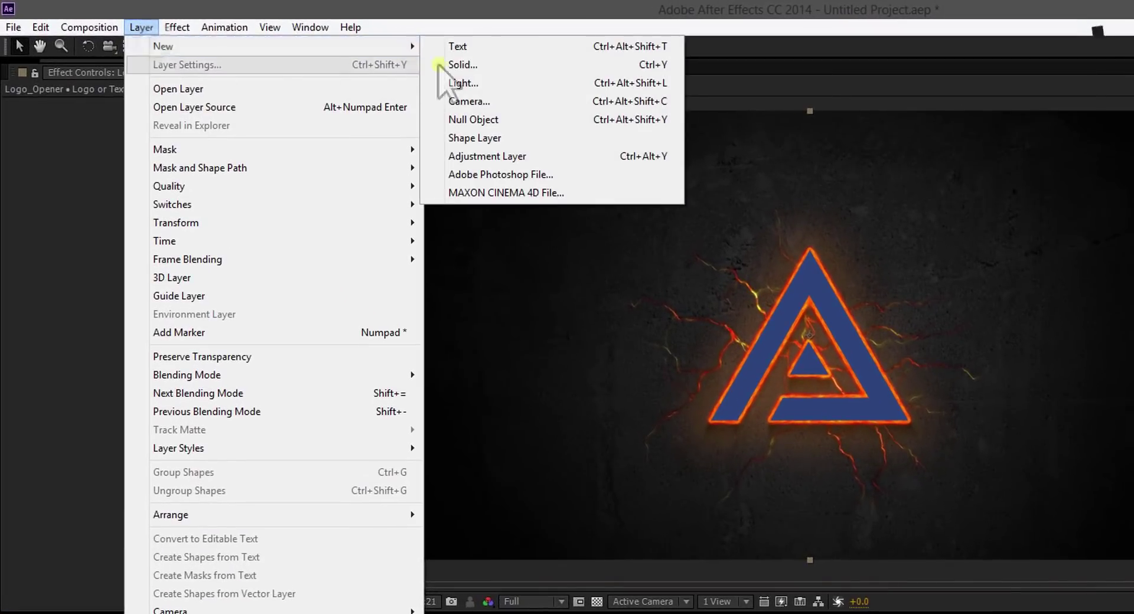
{"action": "left_click", "coordinate": [506, 67]}
{"action": "type", "text": "No"}
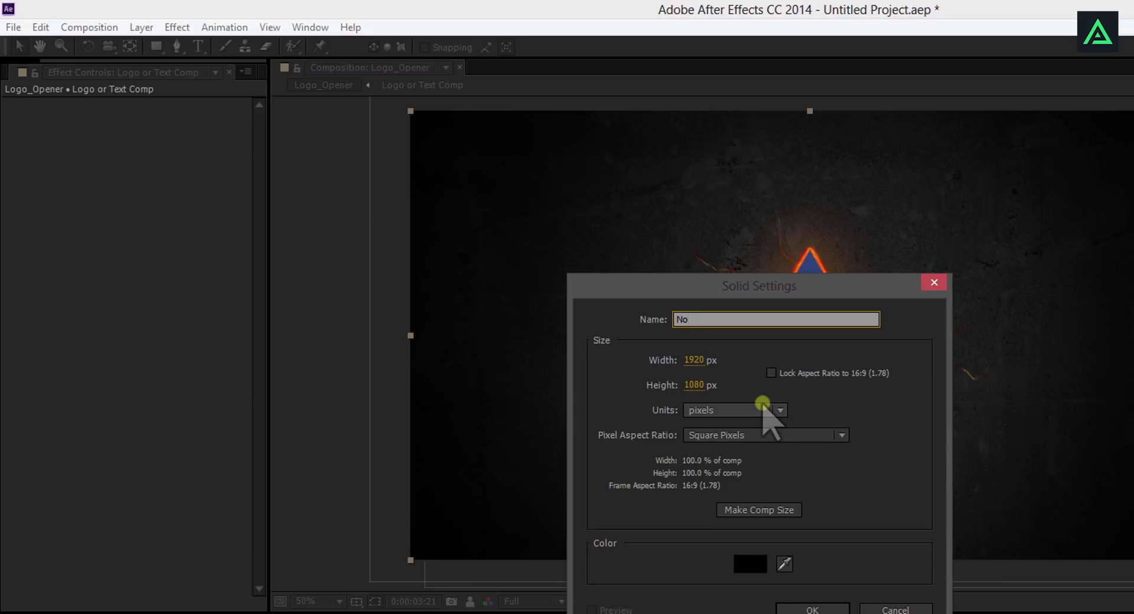
{"action": "type", "text": "ise"}
{"action": "key", "text": "Return"}
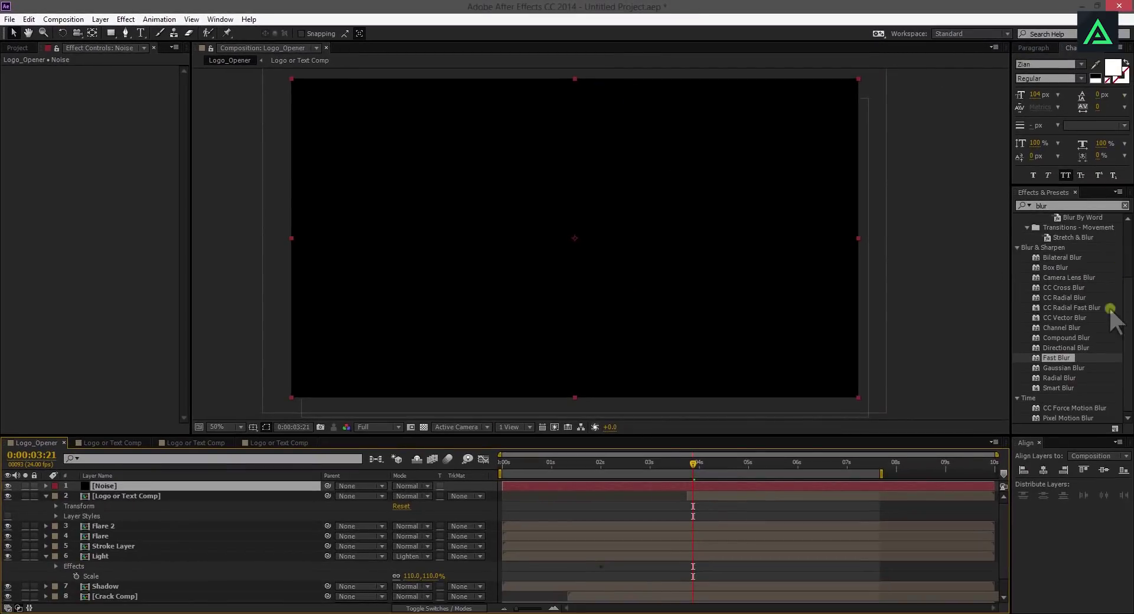
- Pre-compose the Noise solid as Noise Comp and open that composition
{"action": "right_click", "coordinate": [130, 486]}
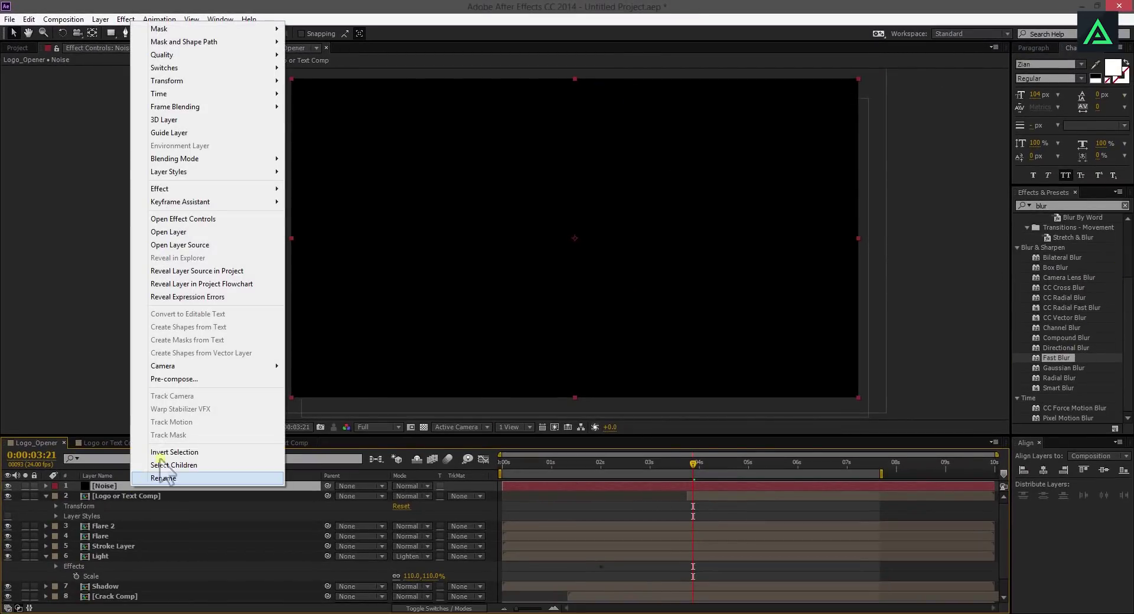
{"action": "left_click", "coordinate": [168, 379]}
{"action": "key", "text": "Return"}
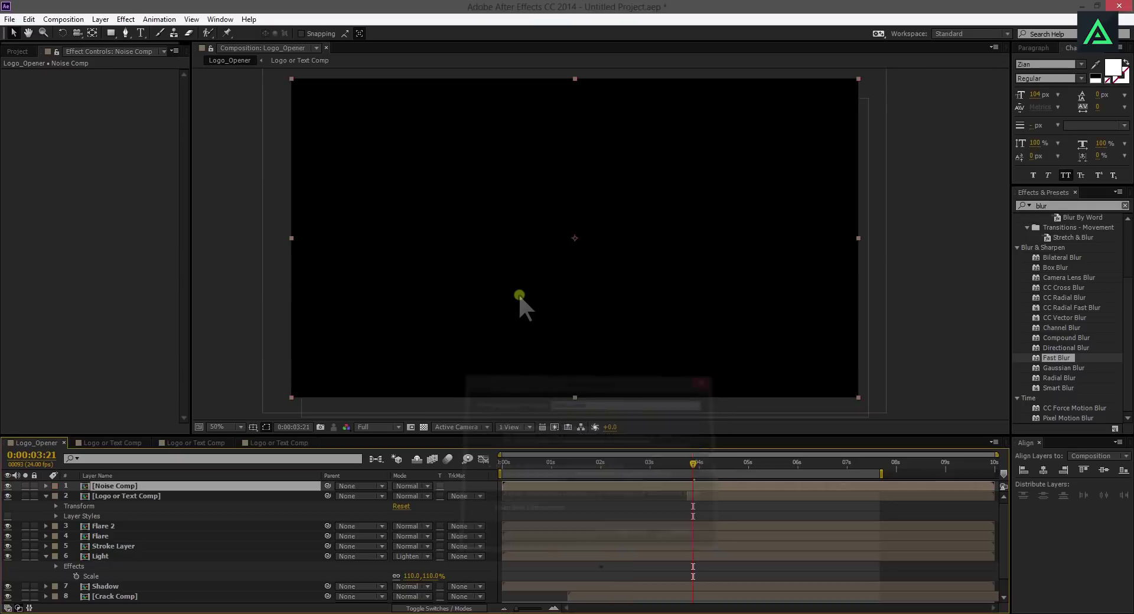
{"action": "double_click", "coordinate": [112, 486]}
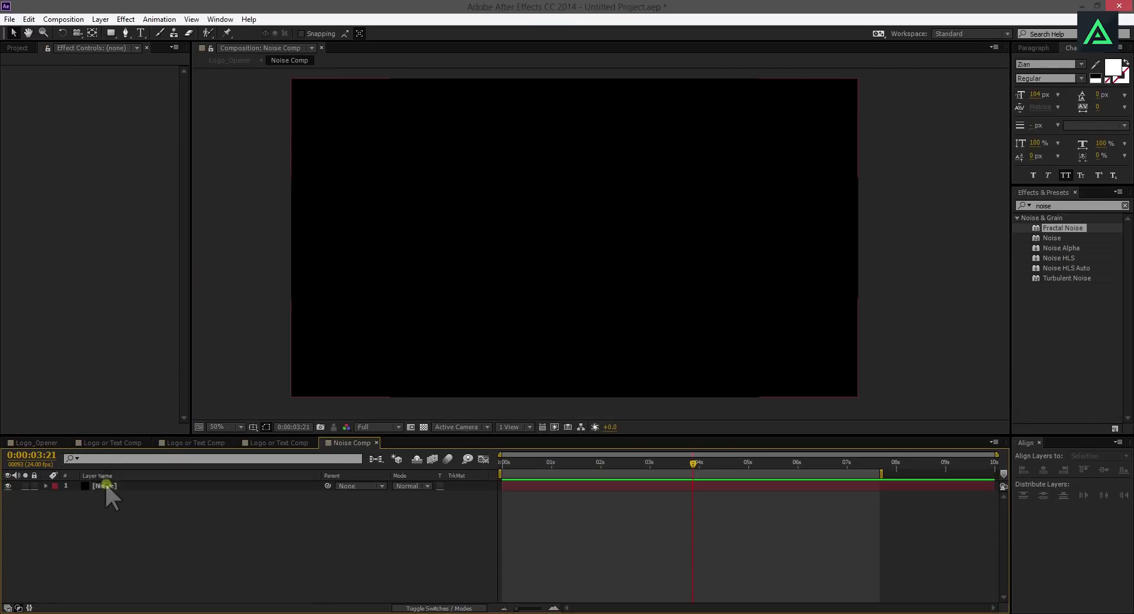
- Apply Fractal Noise to the Noise layer with Contrast 442 and Brightness 20
{"action": "left_click", "coordinate": [126, 486]}
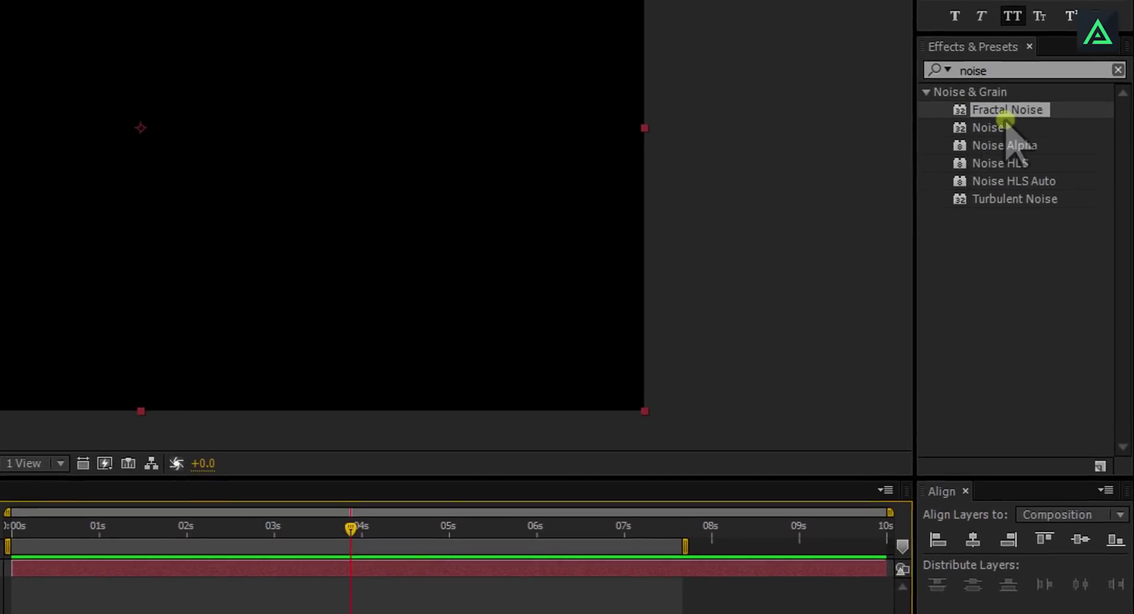
{"action": "left_click_drag", "start_coordinate": [880, 141], "coordinate": [214, 205]}
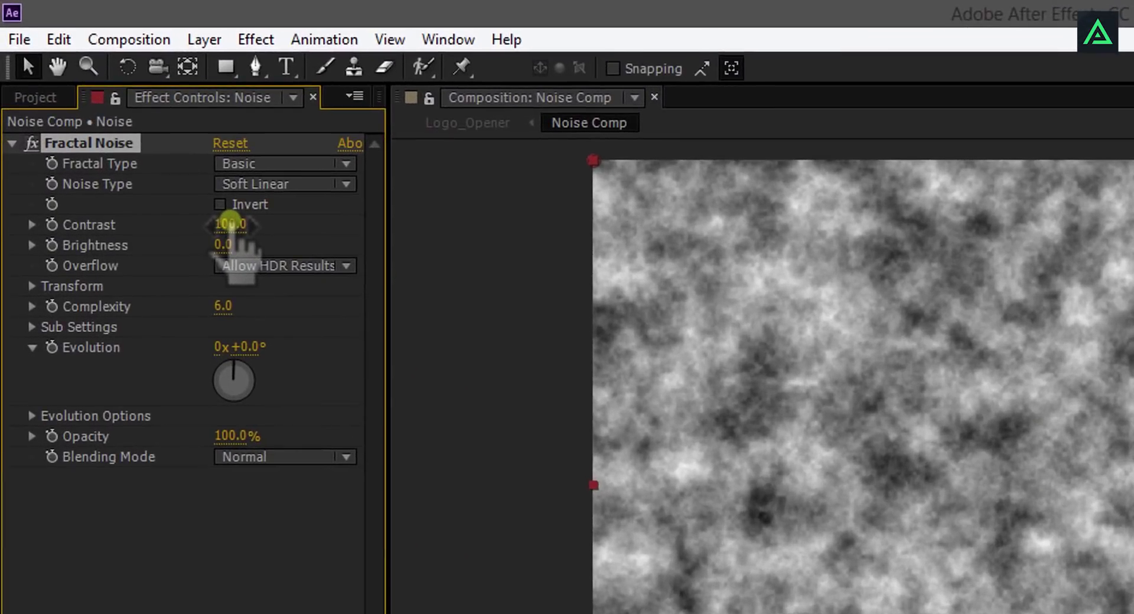
{"action": "left_click_drag", "start_coordinate": [138, 134], "coordinate": [192, 127]}
{"action": "left_click_drag", "start_coordinate": [319, 212], "coordinate": [286, 203]}
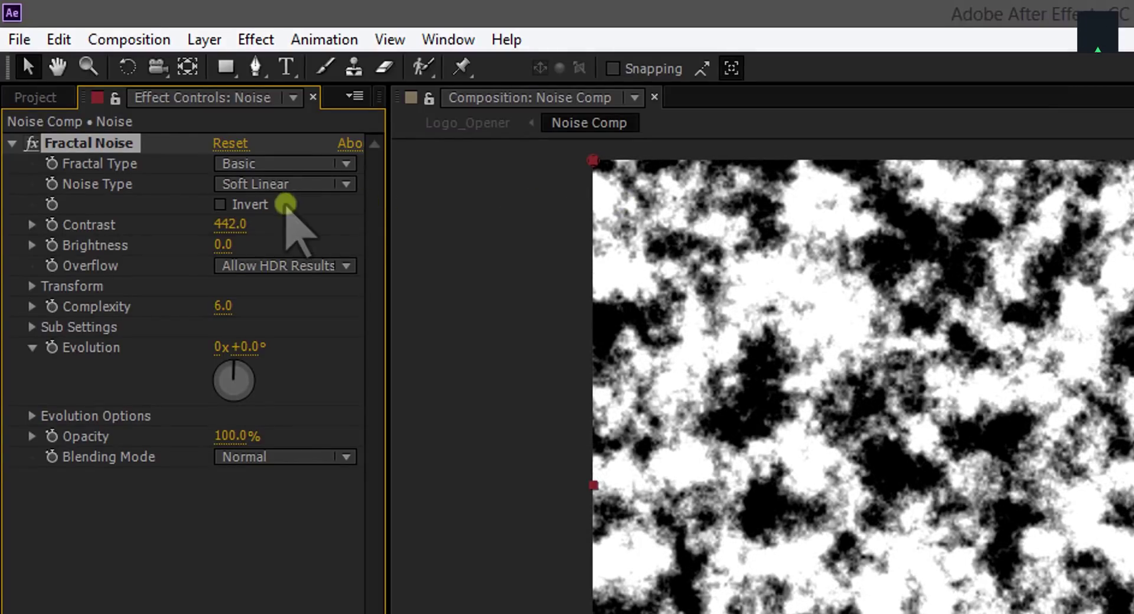
{"action": "left_click_drag", "start_coordinate": [227, 244], "coordinate": [260, 246]}
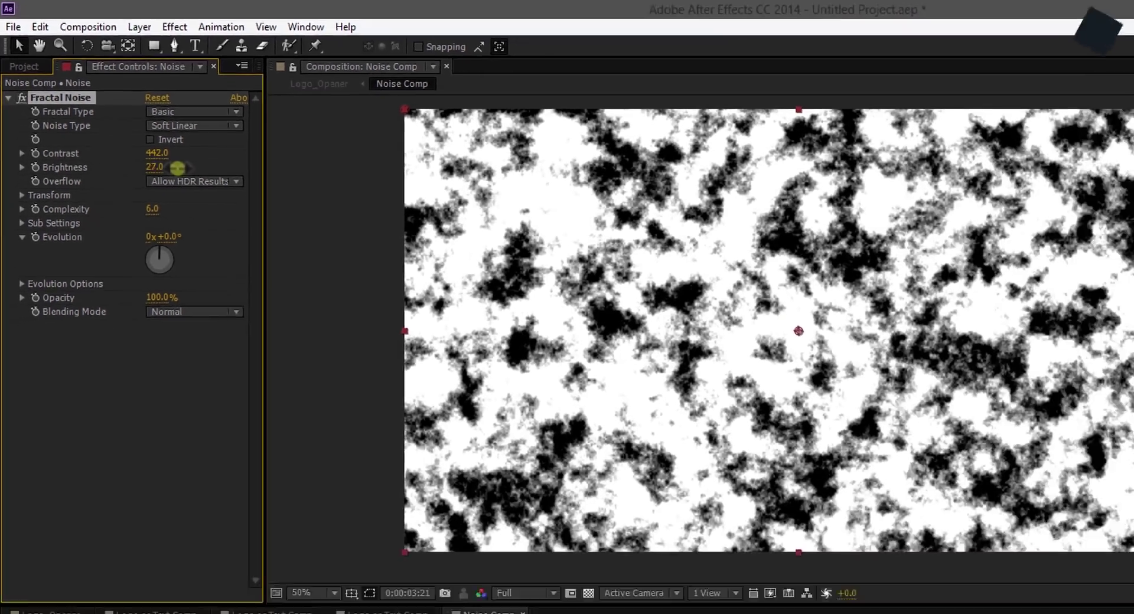
{"action": "left_click_drag", "start_coordinate": [177, 167], "coordinate": [321, 294]}
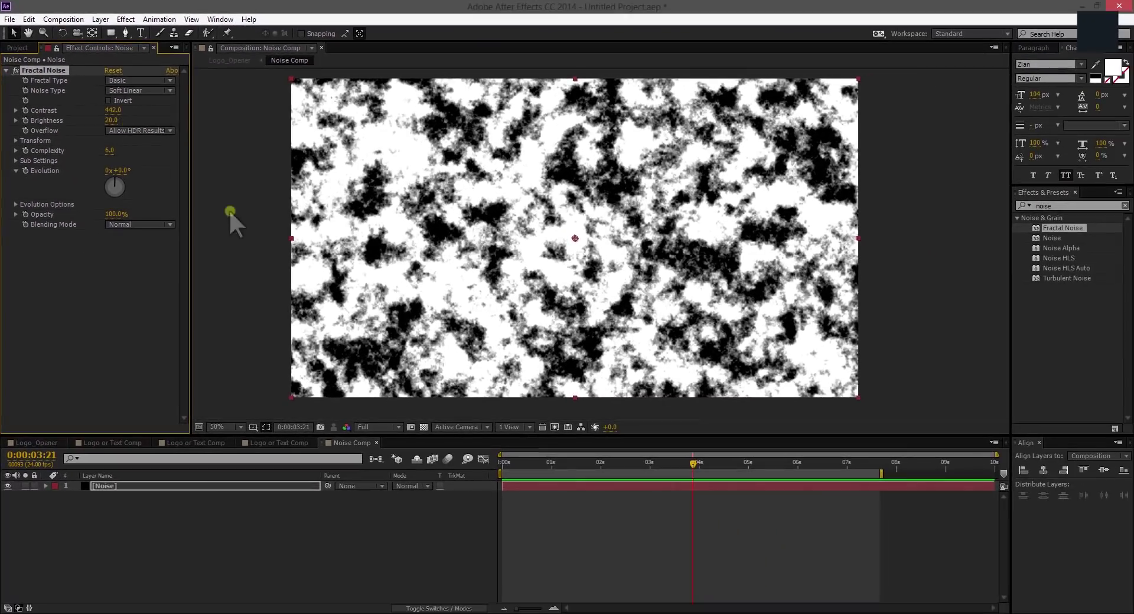
- Start Contrast and Brightness keyframes on the Fractal Noise at 0:00:02:00 and set Brightness to -276 there
{"action": "left_click", "coordinate": [601, 465]}
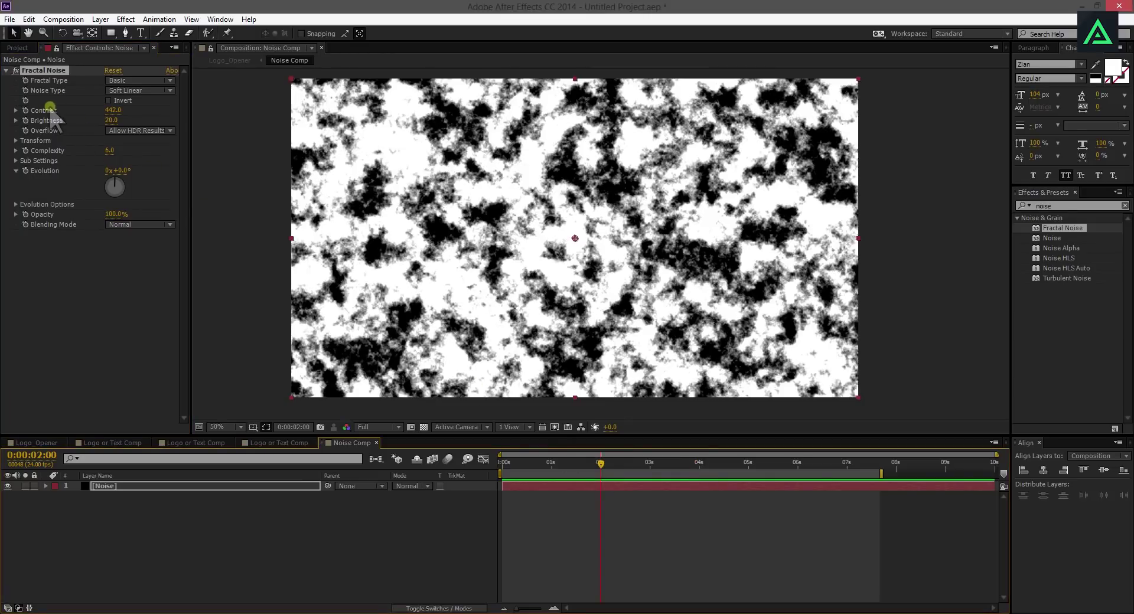
{"action": "left_click", "coordinate": [27, 112]}
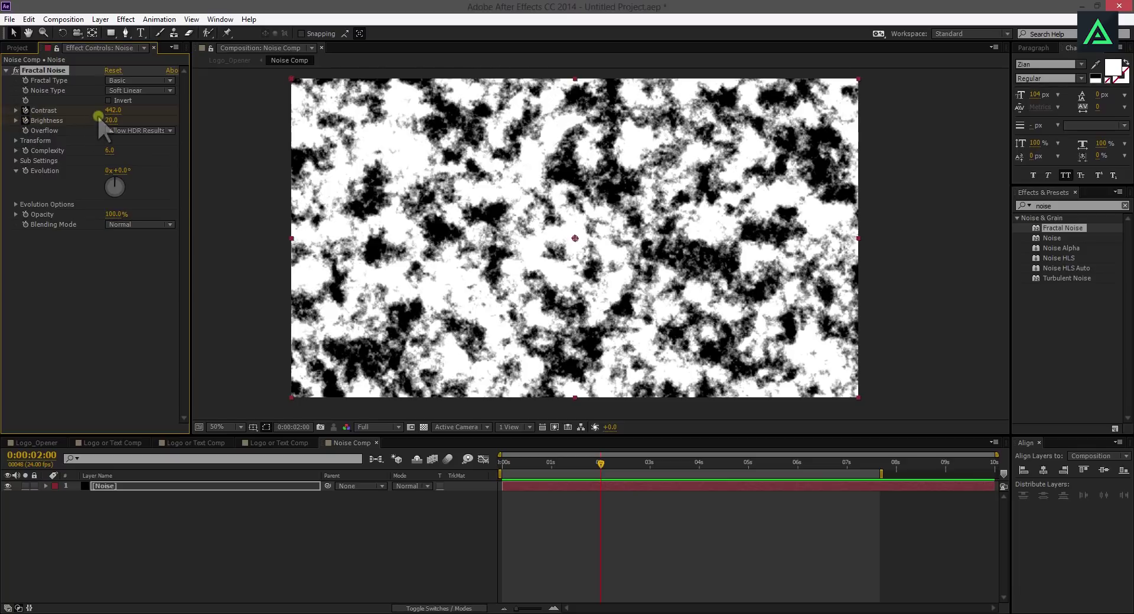
{"action": "left_click_drag", "start_coordinate": [113, 120], "coordinate": [0, 183]}
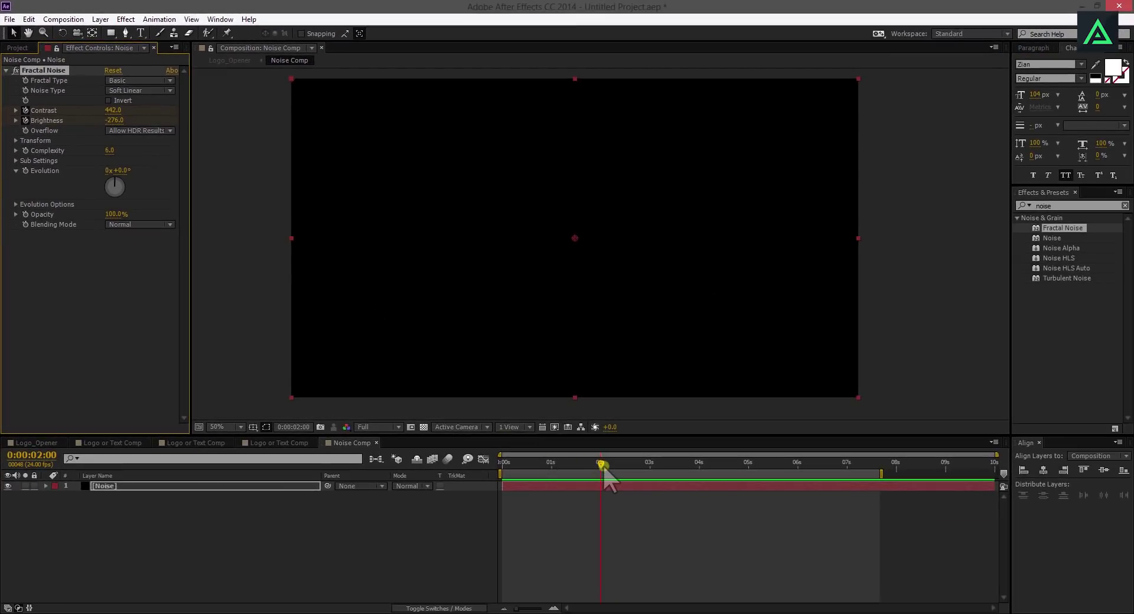
- Raise the Fractal Noise Brightness at 0:00:03:23 to keyframe the noise filling in, and scrub through the transition
{"action": "left_click_drag", "start_coordinate": [644, 466], "coordinate": [697, 464]}
{"action": "left_click", "coordinate": [461, 350]}
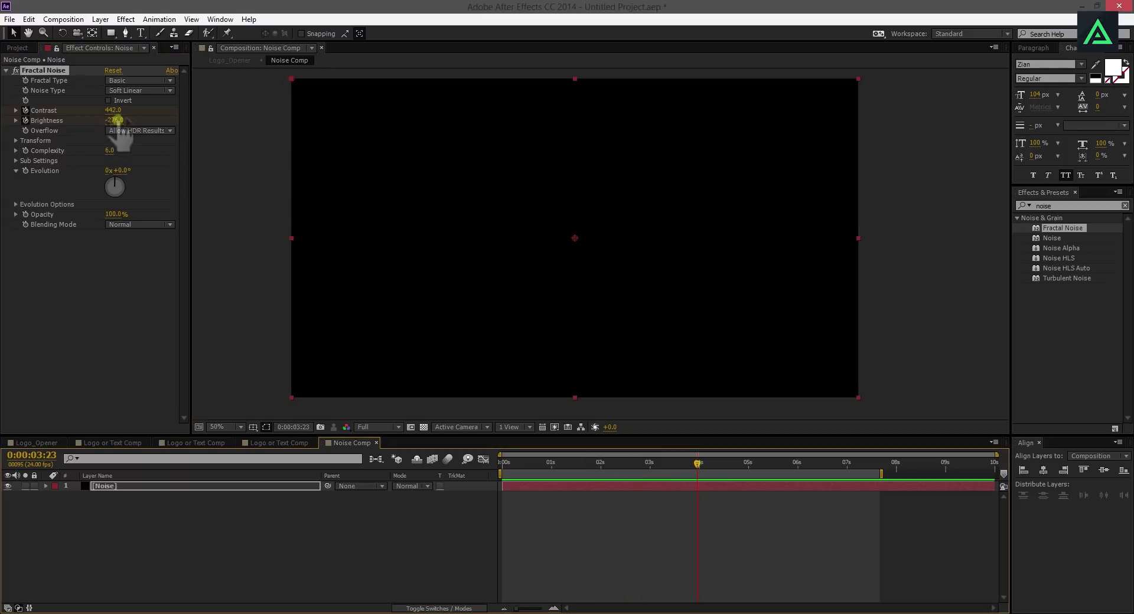
{"action": "left_click_drag", "start_coordinate": [130, 120], "coordinate": [497, 156]}
{"action": "left_click_drag", "start_coordinate": [543, 465], "coordinate": [587, 491]}
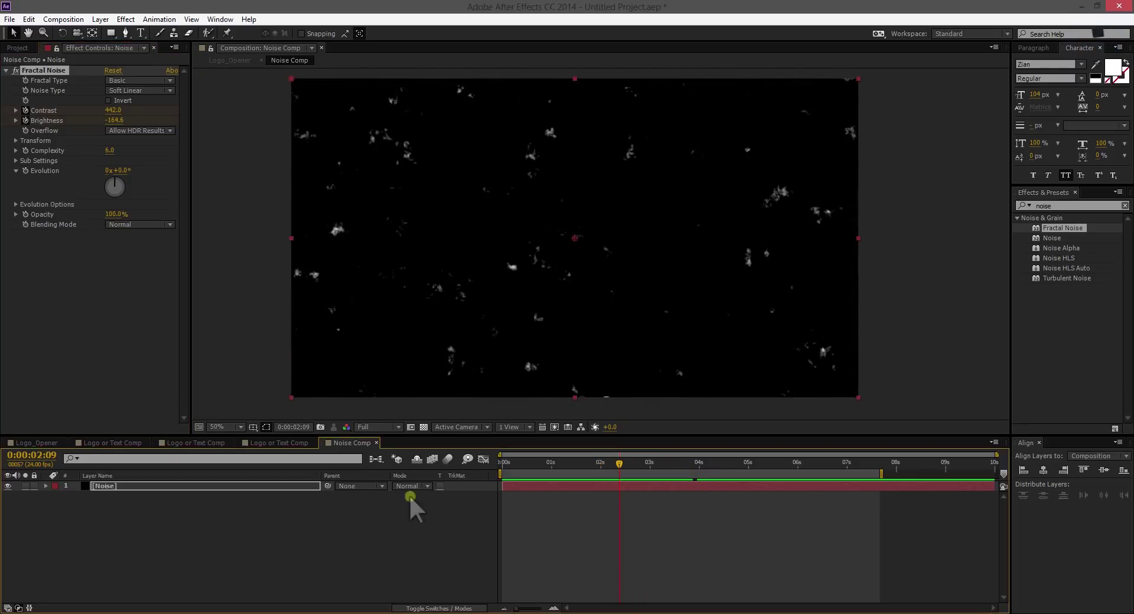
- Return to Logo_Opener and hide the Noise Comp layer
{"action": "left_click", "coordinate": [27, 443]}
{"action": "left_click", "coordinate": [7, 485]}
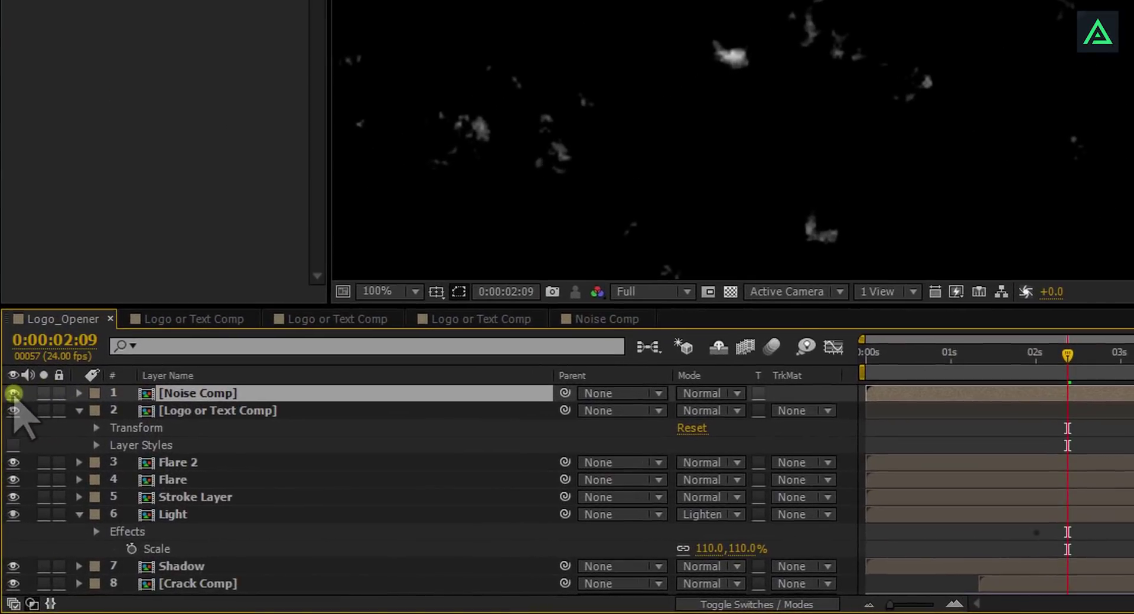
{"action": "left_click", "coordinate": [13, 393]}
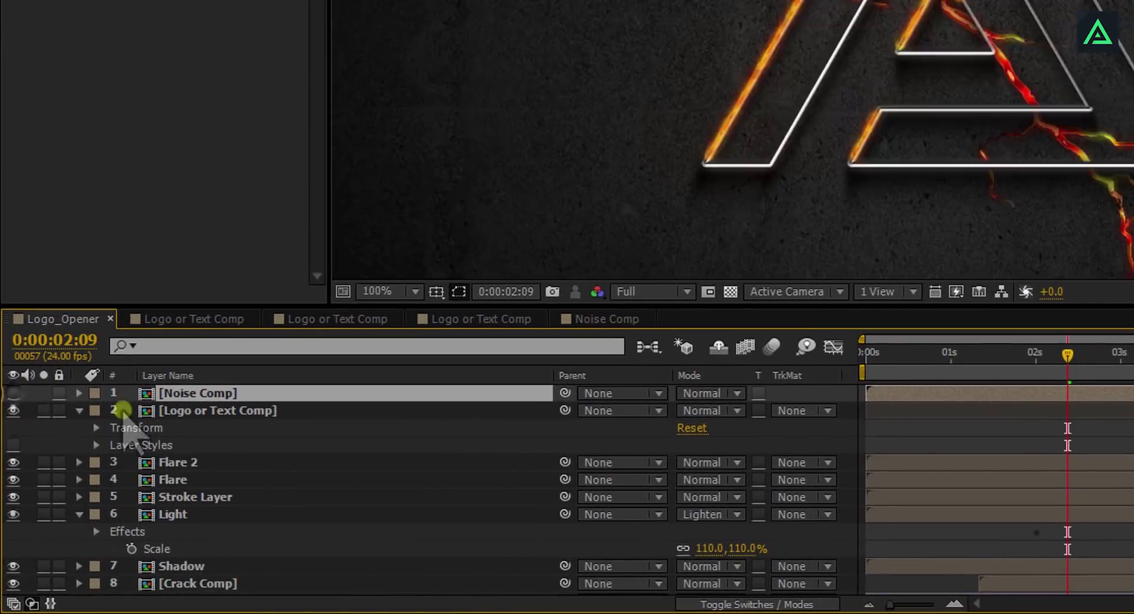
- Apply Gradient Wipe to the Logo or Text Comp layer at 0:00:03:21 and set its Gradient Layer to Noise Comp
{"action": "left_click", "coordinate": [204, 412]}
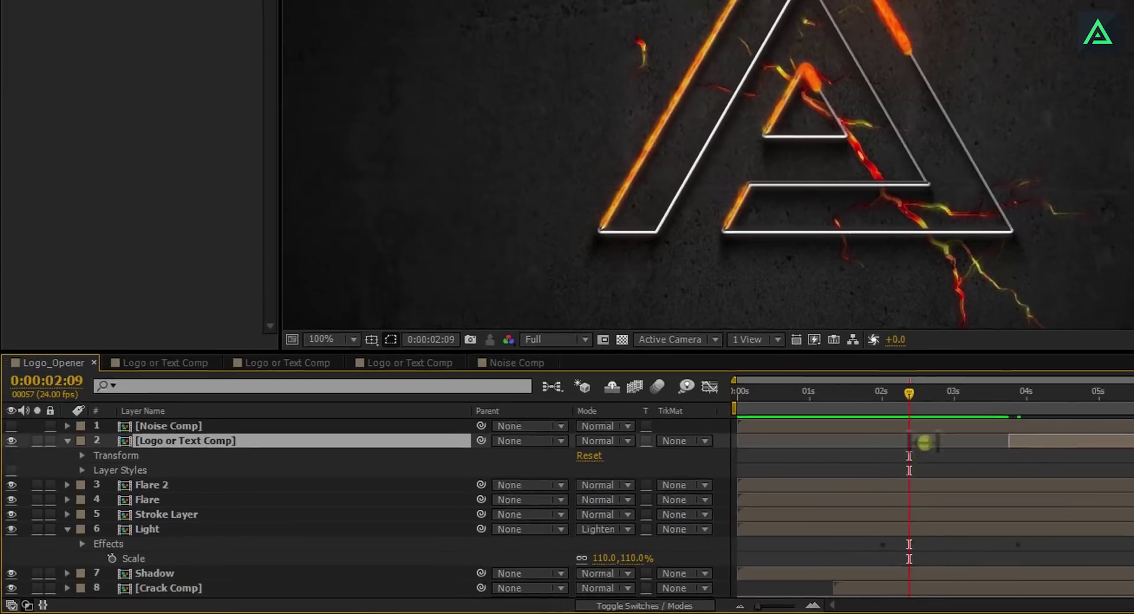
{"action": "left_click", "coordinate": [1131, 356]}
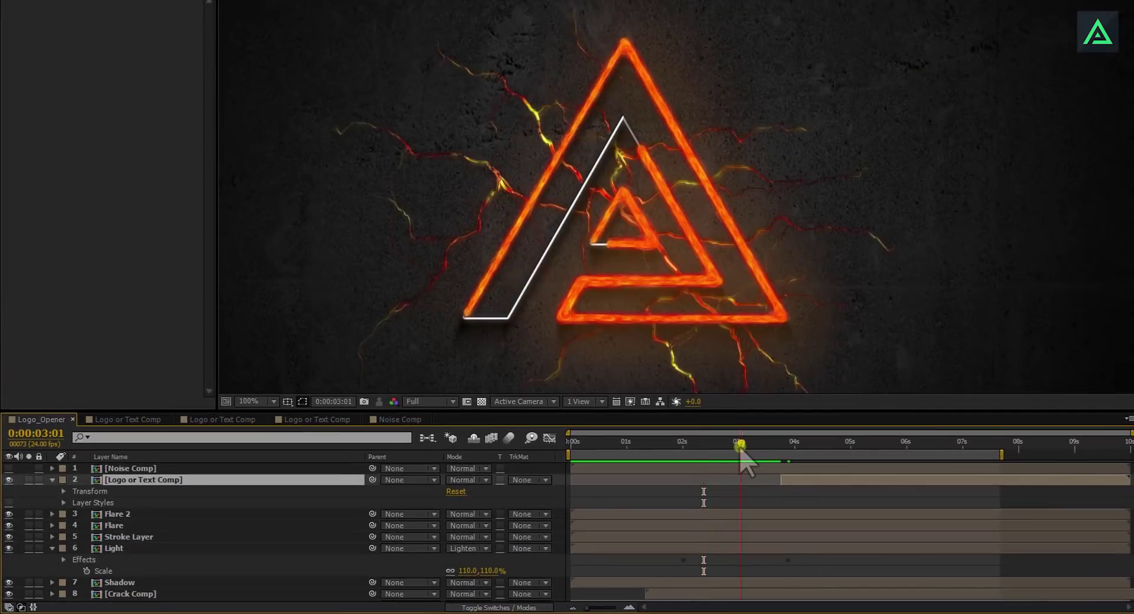
{"action": "left_click_drag", "start_coordinate": [747, 454], "coordinate": [791, 449]}
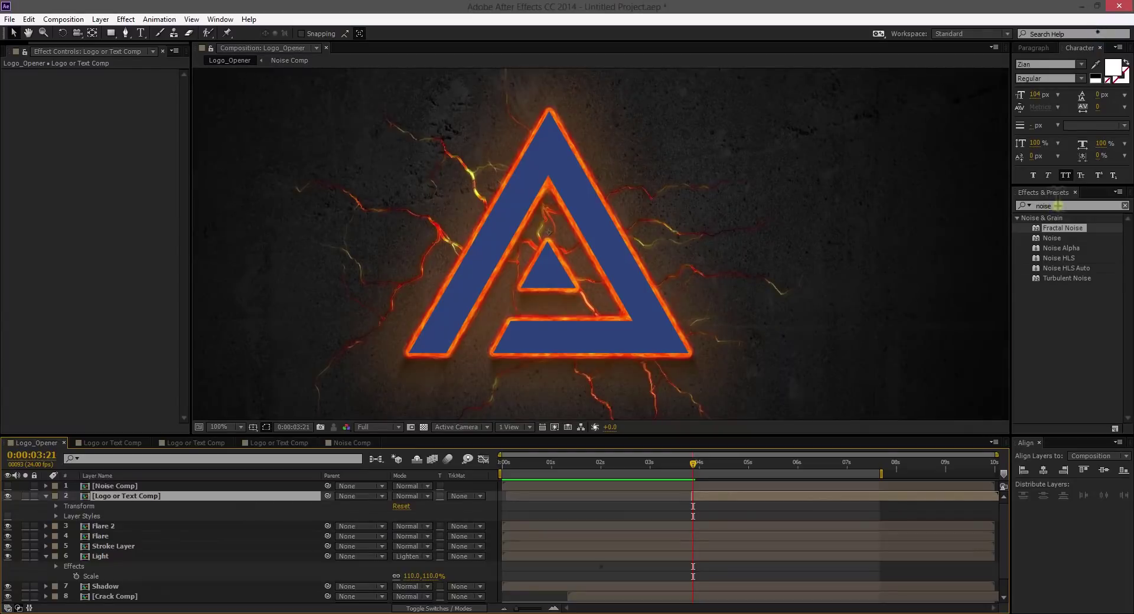
{"action": "left_click", "coordinate": [1057, 205]}
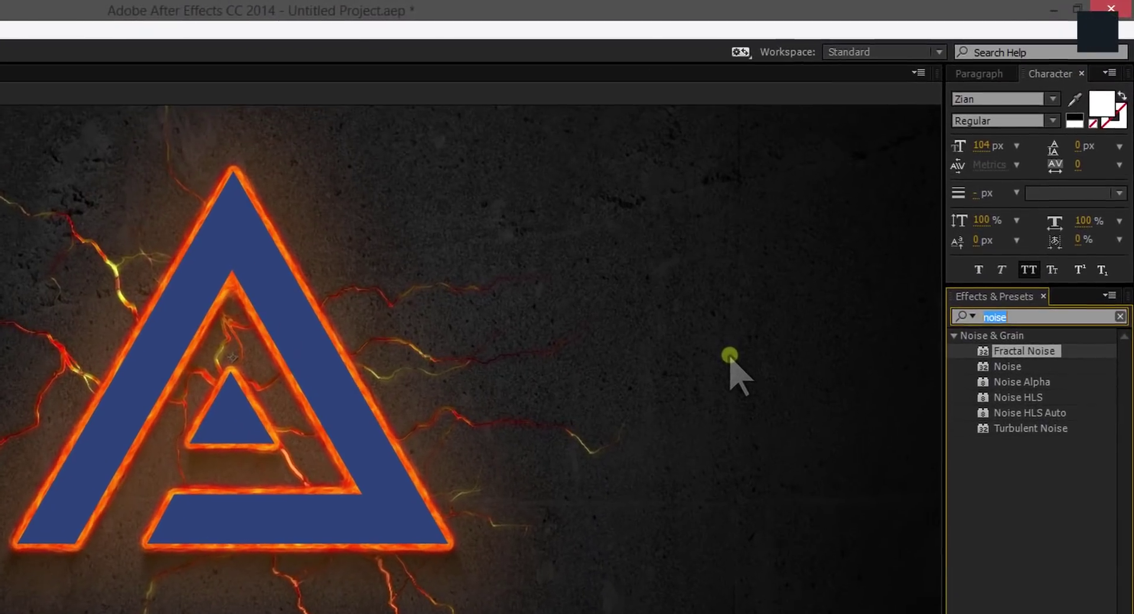
{"action": "type", "text": "gradi"}
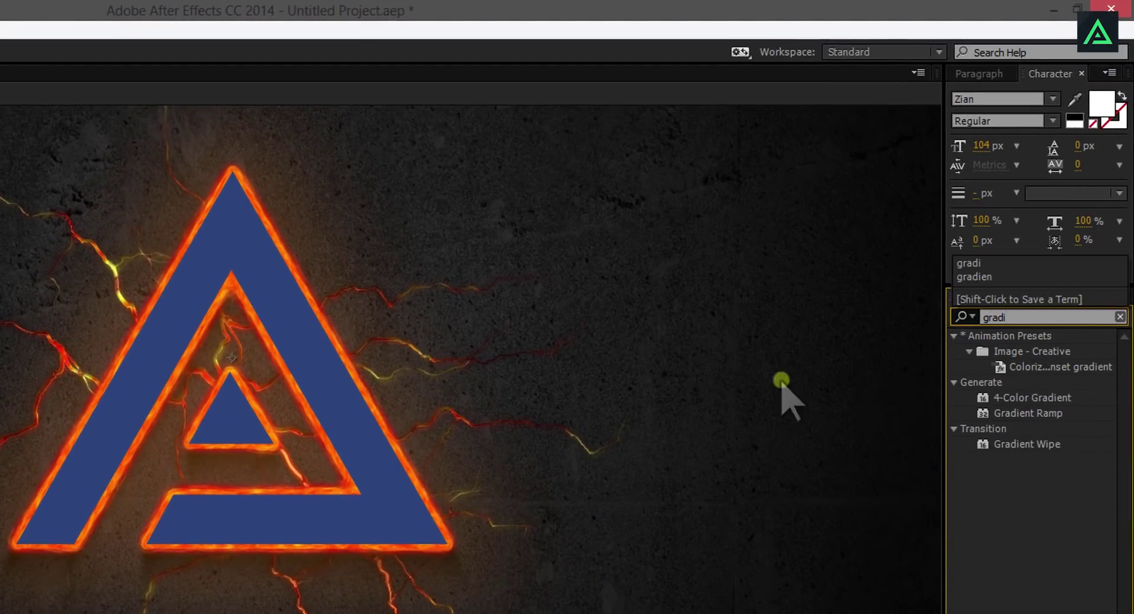
{"action": "left_click_drag", "start_coordinate": [1021, 444], "coordinate": [198, 430]}
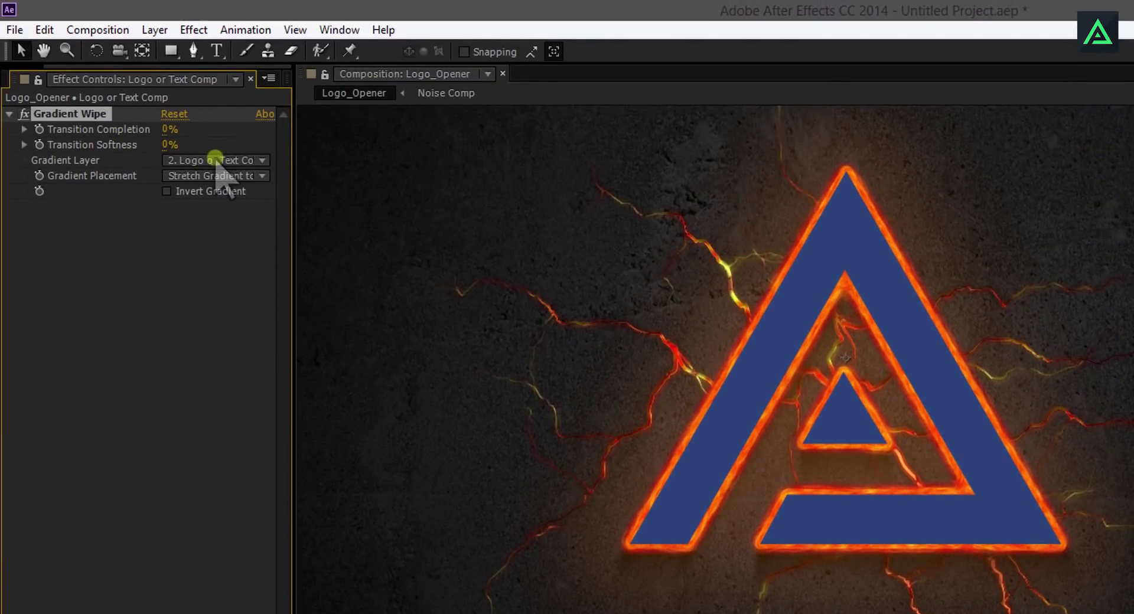
{"action": "left_click", "coordinate": [219, 160]}
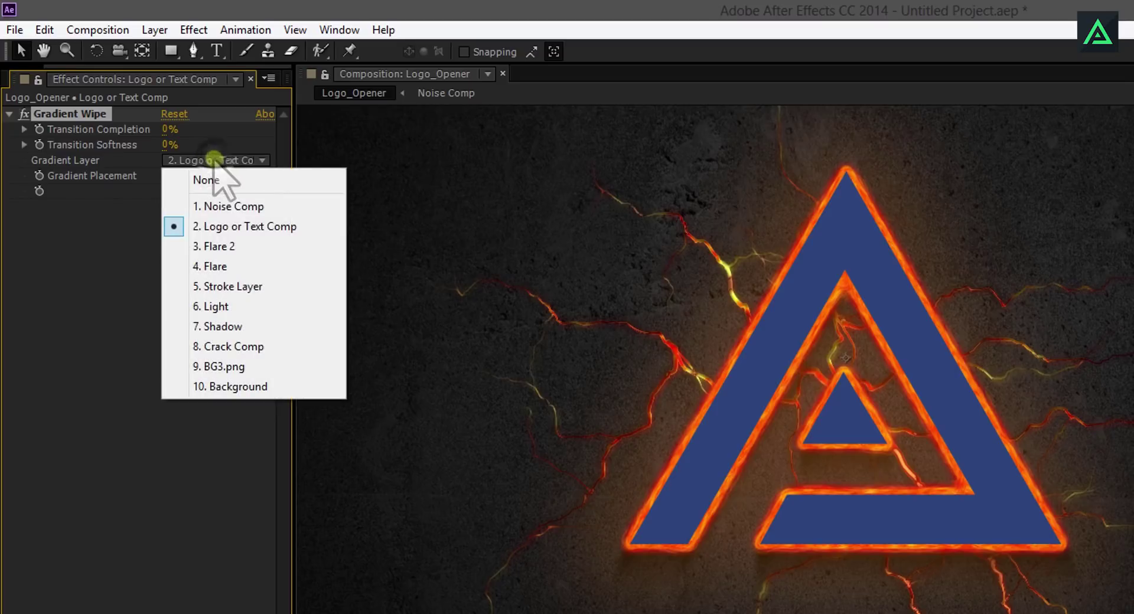
{"action": "left_click", "coordinate": [217, 204]}
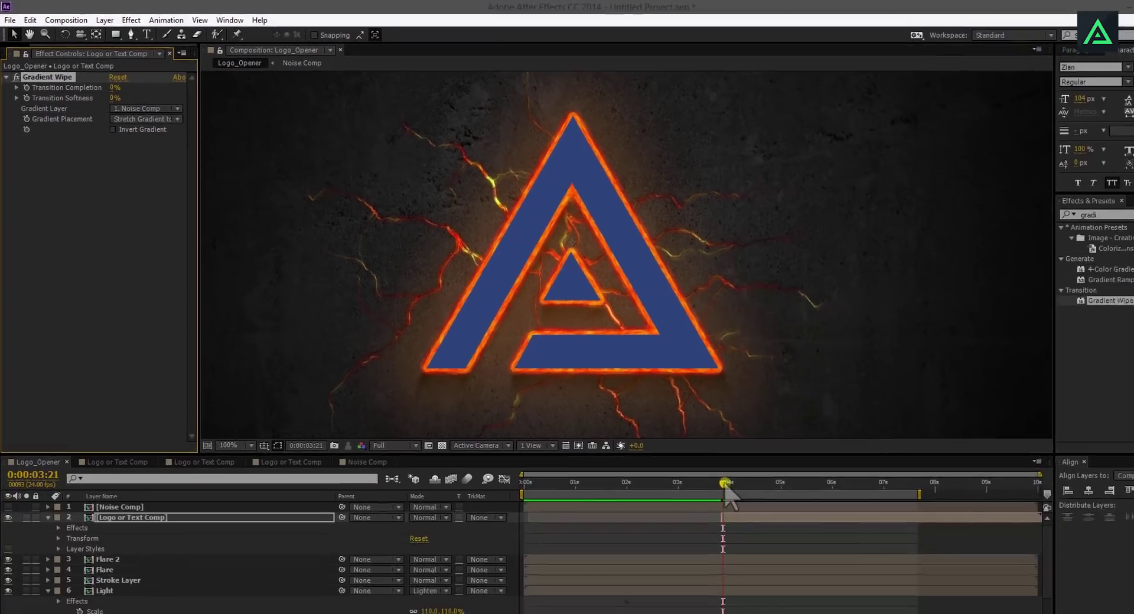
- Shift the Noise Comp layer to start at about 2 seconds and scrub the timeline to check the logo wipe
{"action": "left_click_drag", "start_coordinate": [727, 486], "coordinate": [713, 464]}
{"action": "left_click", "coordinate": [636, 486]}
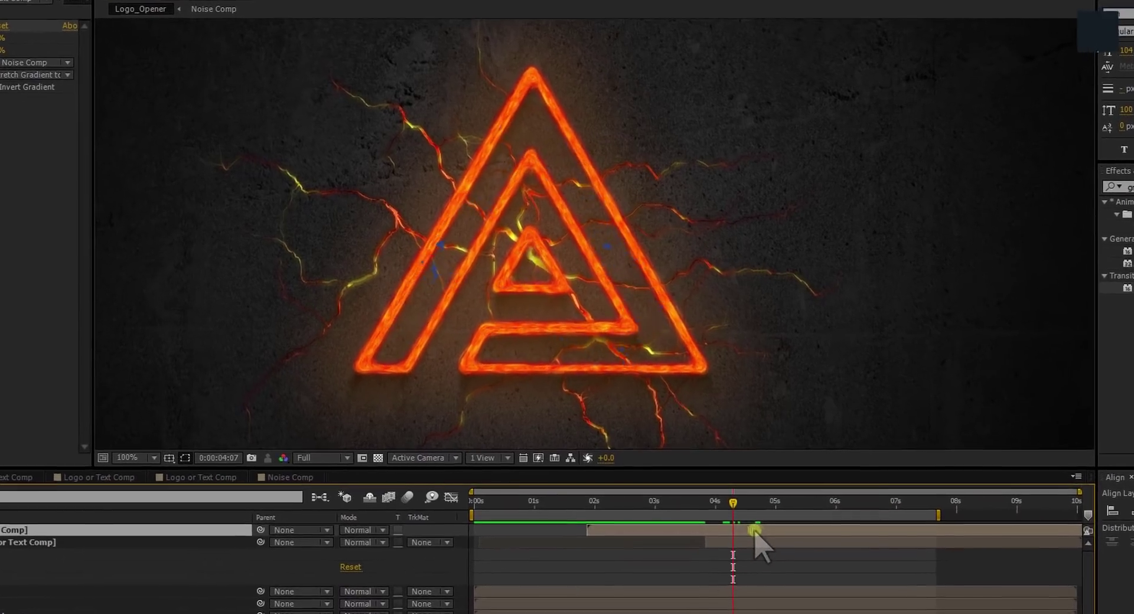
{"action": "left_click", "coordinate": [707, 503]}
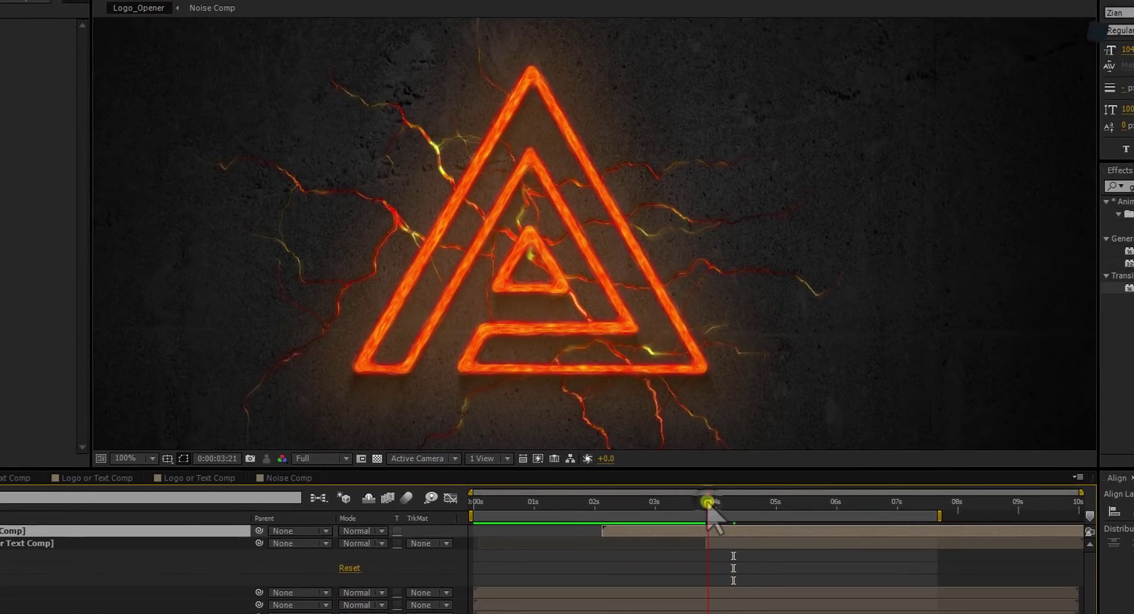
{"action": "left_click_drag", "start_coordinate": [713, 507], "coordinate": [743, 502]}
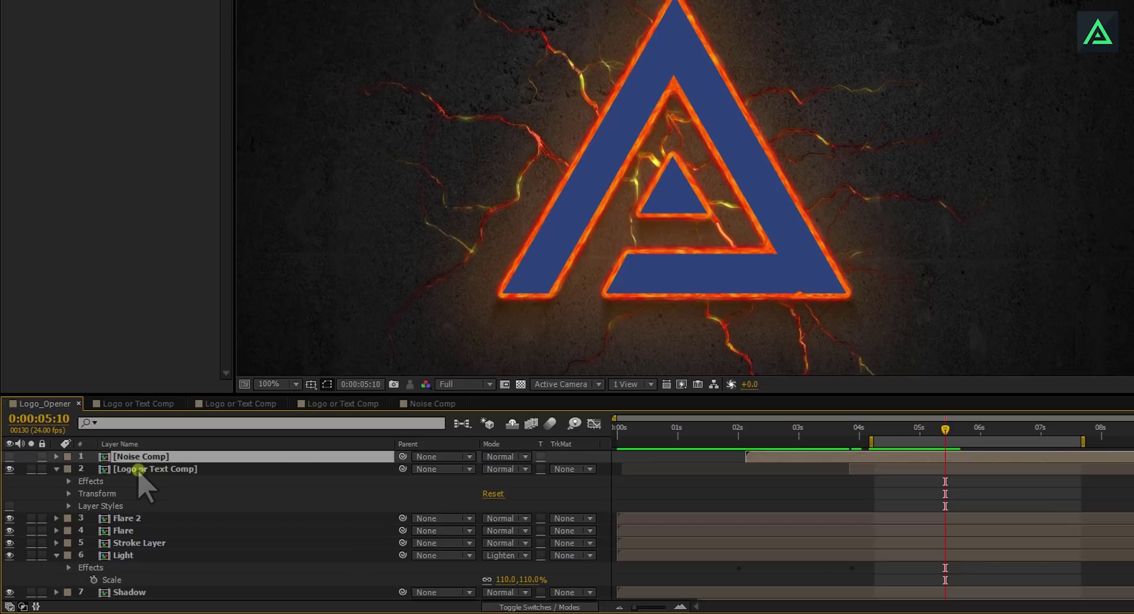
- Open the Logo or Text Comp and apply 4-Color Gradient to the My Logo.png layer
{"action": "double_click", "coordinate": [26, 543]}
{"action": "left_click", "coordinate": [139, 457]}
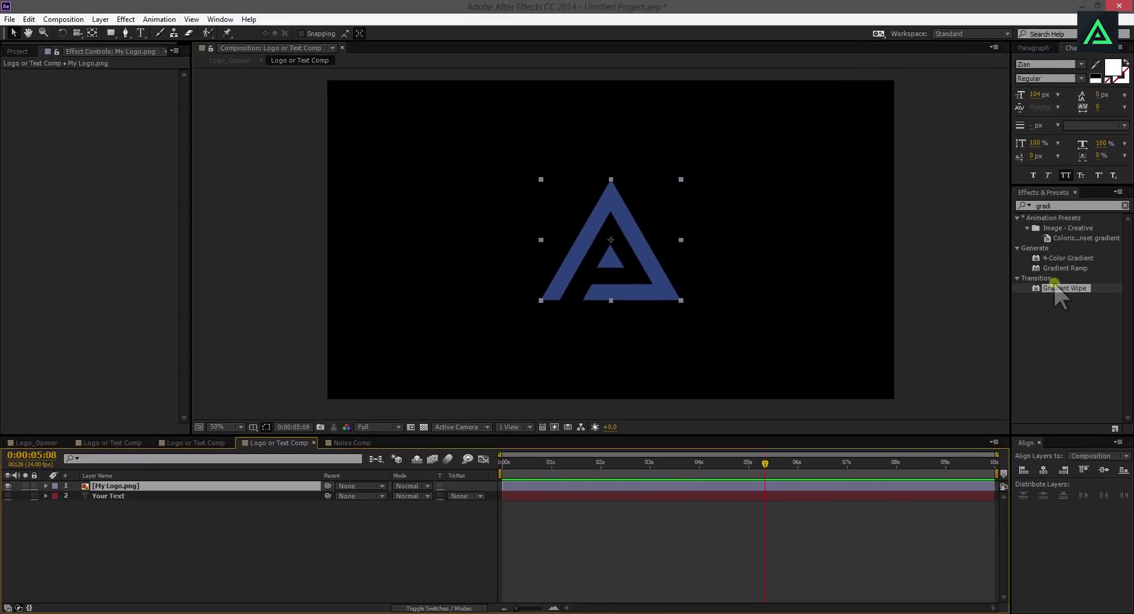
{"action": "left_click_drag", "start_coordinate": [1057, 260], "coordinate": [597, 276]}
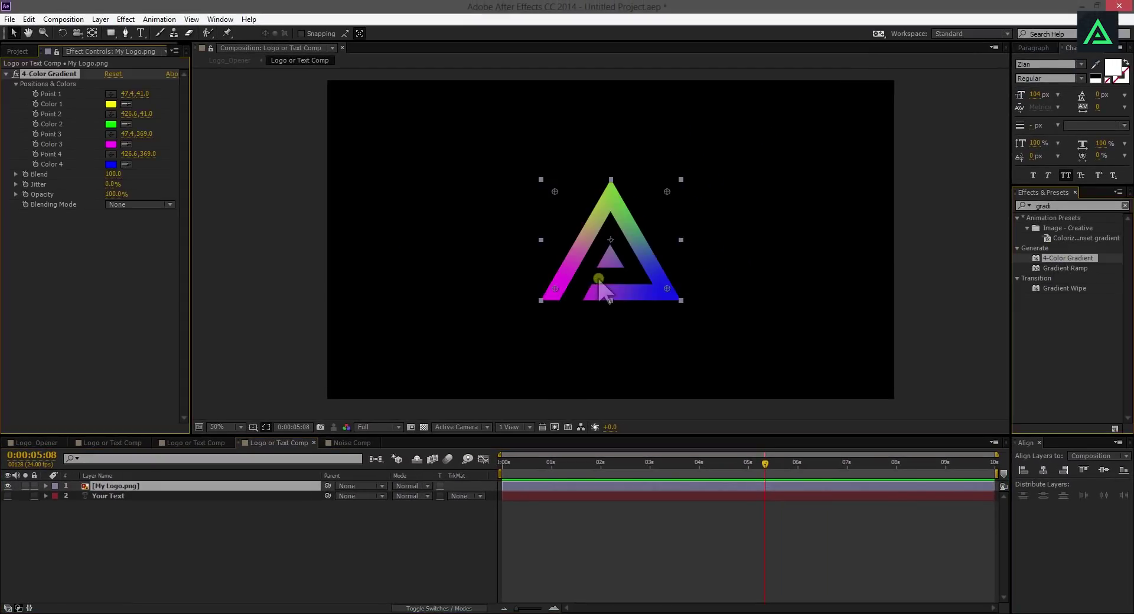
{"action": "key", "text": "slash"}
- Set Color 1 of the logo's 4-Color Gradient to orange-red and Color 2 to red
{"action": "left_click", "coordinate": [110, 104]}
{"action": "left_click_drag", "start_coordinate": [895, 510], "coordinate": [896, 526]}
{"action": "left_click", "coordinate": [988, 383]}
{"action": "left_click_drag", "start_coordinate": [780, 265], "coordinate": [535, 247]}
{"action": "left_click", "coordinate": [110, 124]}
{"action": "left_click_drag", "start_coordinate": [896, 520], "coordinate": [896, 533]}
{"action": "left_click", "coordinate": [989, 383]}
- Set Color 3 of the logo's 4-Color Gradient to crimson and Color 4 to yellow
{"action": "left_click", "coordinate": [111, 144]}
{"action": "left_click_drag", "start_coordinate": [895, 413], "coordinate": [895, 385]}
{"action": "left_click", "coordinate": [988, 383]}
{"action": "left_click", "coordinate": [110, 164]}
{"action": "left_click_drag", "start_coordinate": [895, 437], "coordinate": [895, 509]}
{"action": "left_click", "coordinate": [989, 383]}
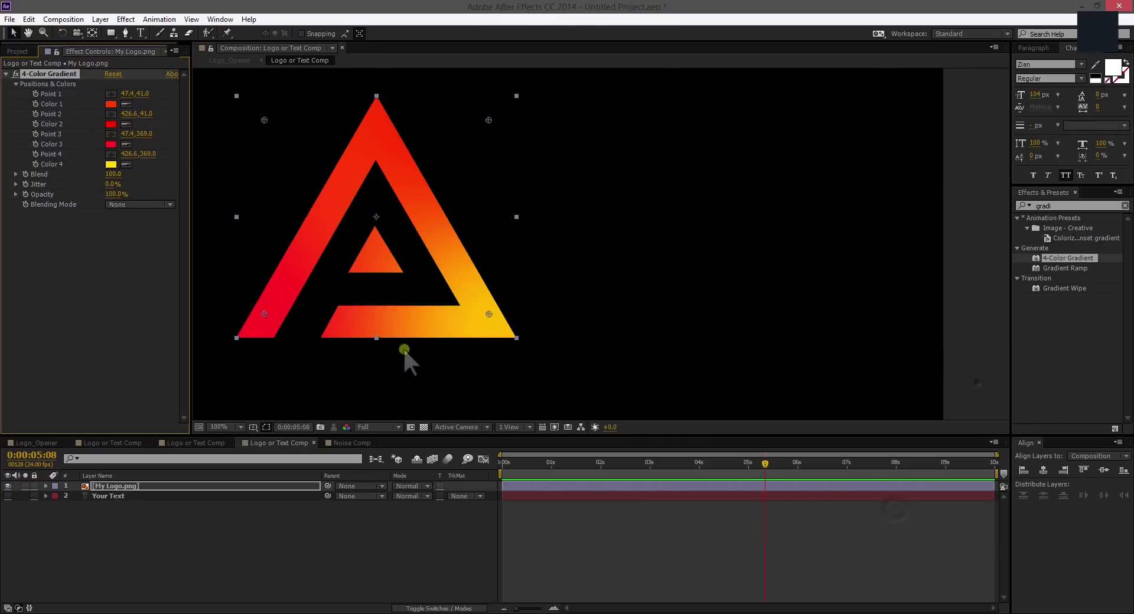
- Return to Logo_Opener, solo the Flare 2 layer and set its CC Pixel Polly Grid Spacing to 2
{"action": "left_click", "coordinate": [28, 445]}
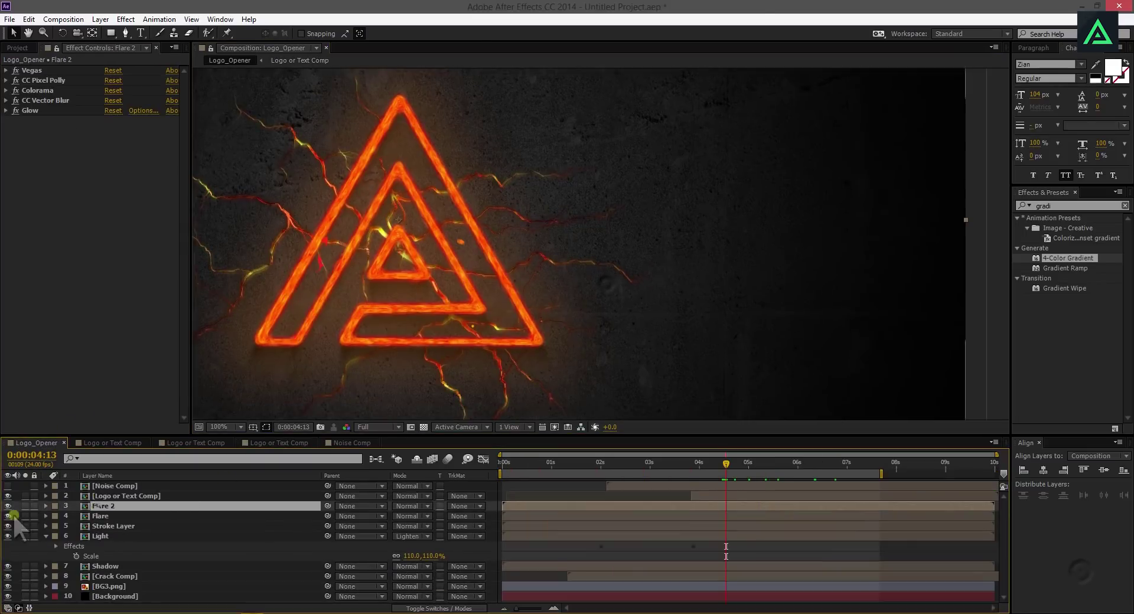
{"action": "left_click", "coordinate": [25, 506]}
{"action": "left_click", "coordinate": [6, 80]}
{"action": "left_click", "coordinate": [108, 174]}
{"action": "type", "text": "2"}
{"action": "key", "text": "Return"}
{"action": "left_click", "coordinate": [6, 80]}
- Set Flare 2's Vegas rendering to Width 1, Hardness 0.5, Start Opacity 0.430 and End Opacity 0
{"action": "left_click", "coordinate": [6, 71]}
{"action": "left_click", "coordinate": [111, 211]}
{"action": "type", "text": "1"}
{"action": "key", "text": "Return"}
{"action": "left_click", "coordinate": [113, 221]}
{"action": "type", "text": ".5"}
{"action": "key", "text": "Return"}
{"action": "left_click_drag", "start_coordinate": [113, 231], "coordinate": [31, 249]}
{"action": "left_click_drag", "start_coordinate": [113, 261], "coordinate": [30, 270]}
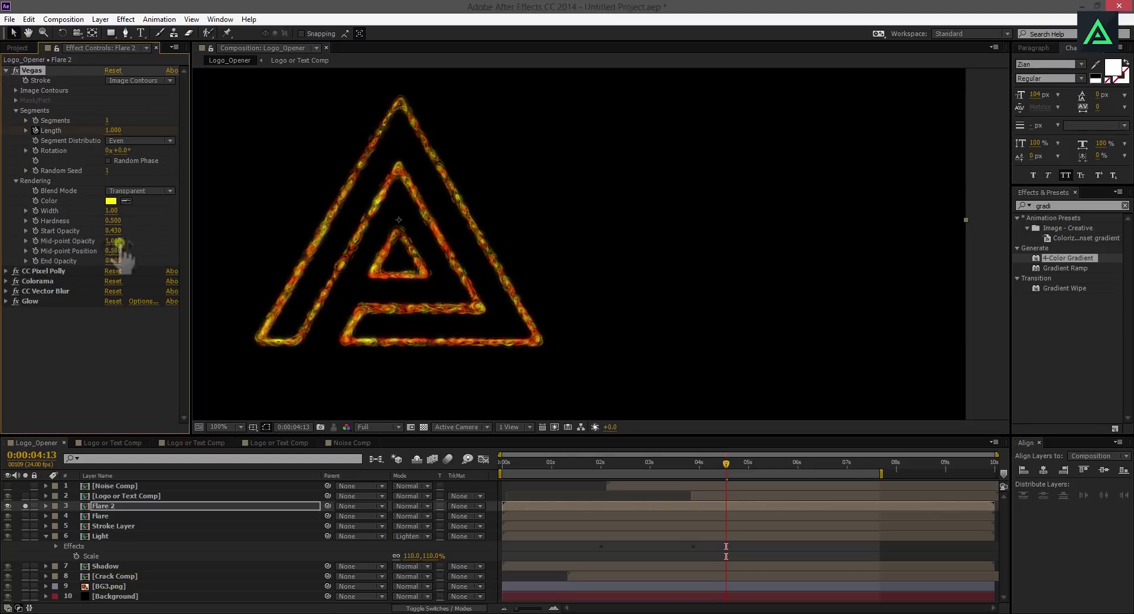
- Set Flare 2's CC Vector Blur Amount to 10, unsolo the layer and compare it with the Flare layer's effects
{"action": "left_click", "coordinate": [6, 70]}
{"action": "left_click", "coordinate": [6, 100]}
{"action": "left_click", "coordinate": [112, 121]}
{"action": "type", "text": "10"}
{"action": "key", "text": "Return"}
{"action": "left_click", "coordinate": [25, 507]}
{"action": "left_click_drag", "start_coordinate": [413, 236], "coordinate": [518, 249]}
{"action": "left_click", "coordinate": [100, 516]}
{"action": "left_click", "coordinate": [6, 90]}
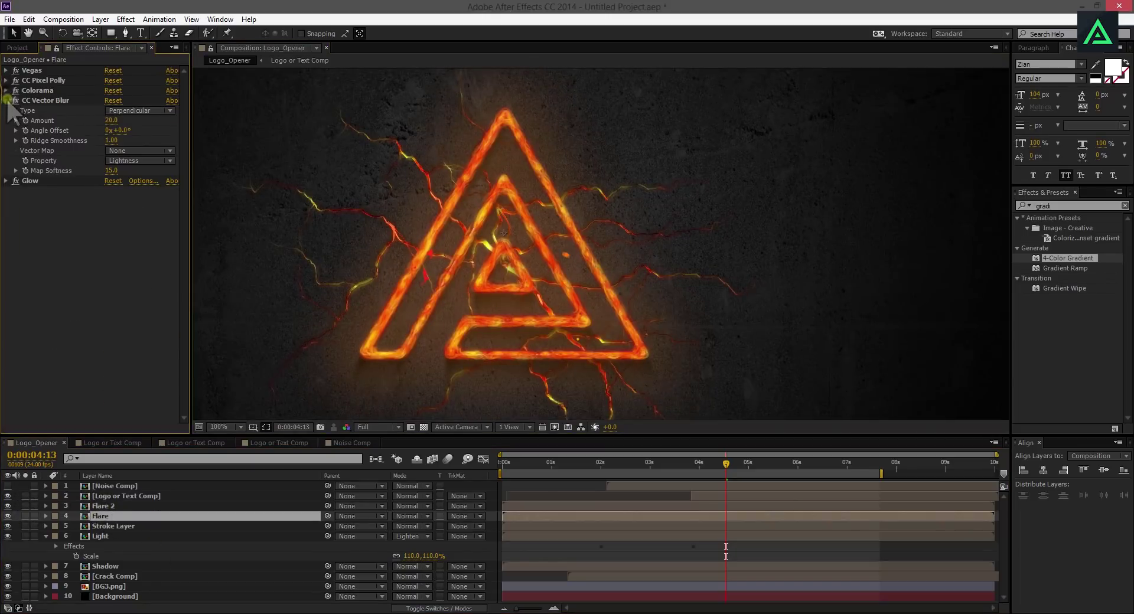
- Duplicate the Flare 2 layer and collapse the effects on the copy
{"action": "left_click", "coordinate": [102, 506]}
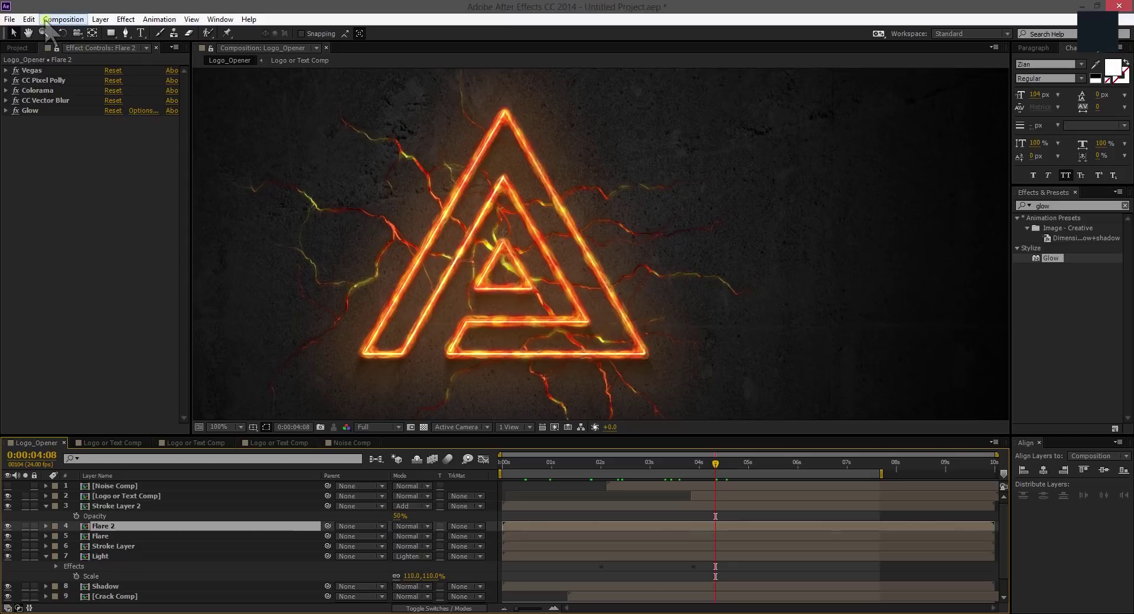
{"action": "left_click", "coordinate": [48, 20]}
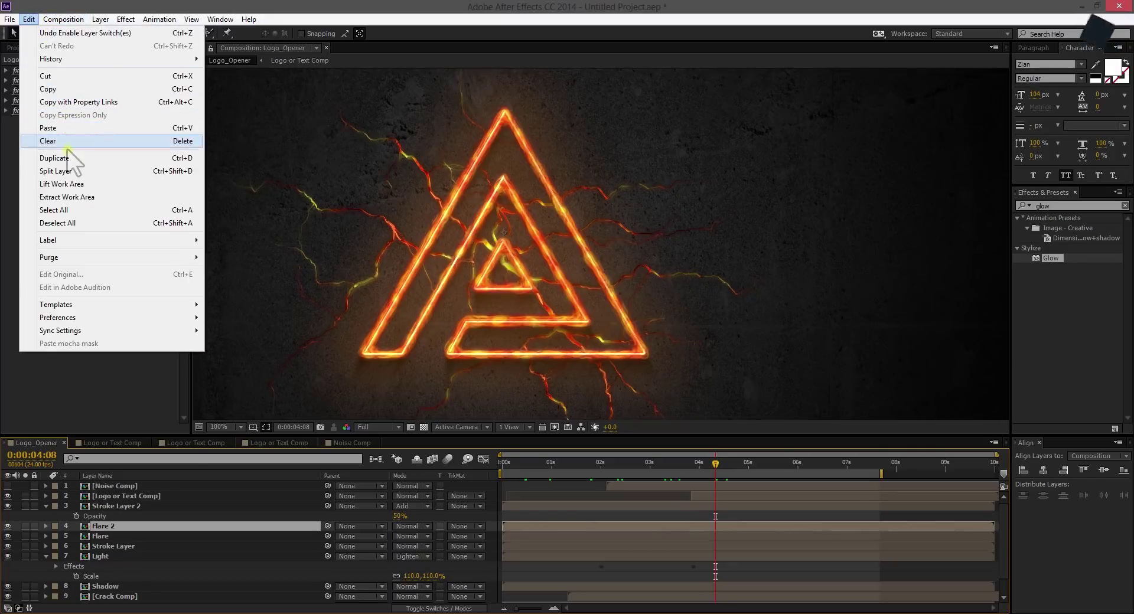
{"action": "left_click", "coordinate": [65, 155]}
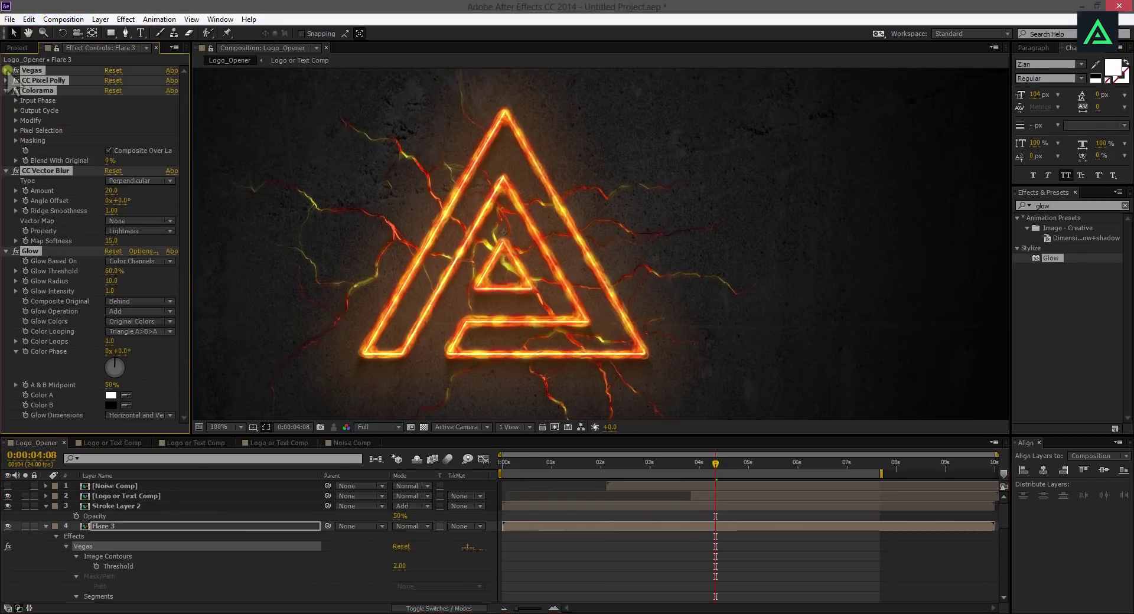
{"action": "left_click", "coordinate": [7, 70]}
{"action": "left_click", "coordinate": [6, 70]}
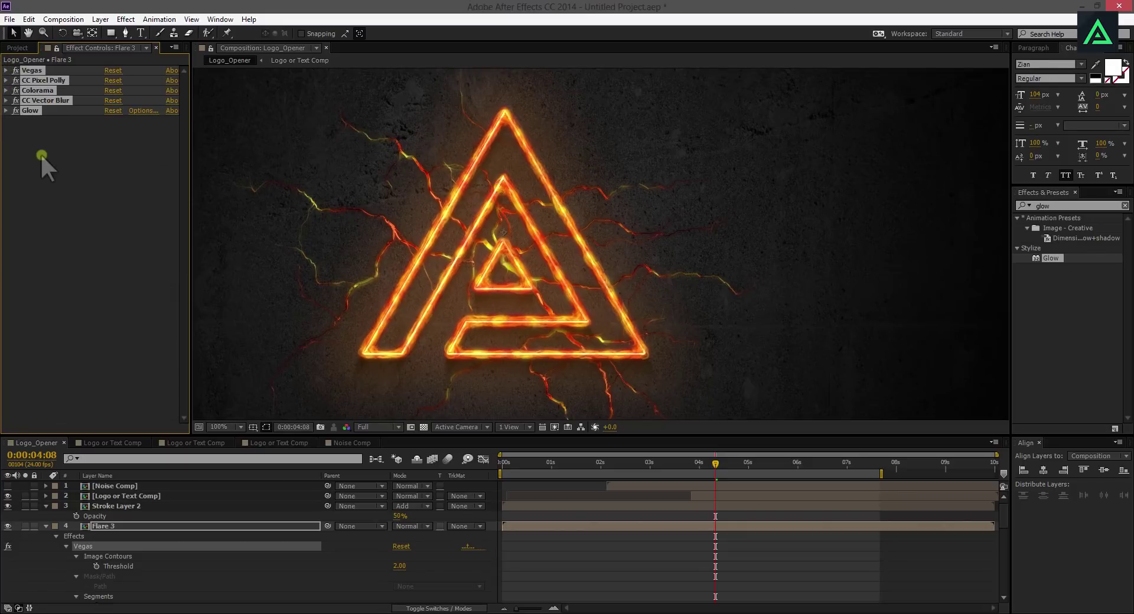
- Delete the Glow, CC Vector Blur and Colorama effects from Flare 3, keeping Vegas and CC Pixel Polly
{"action": "left_click", "coordinate": [64, 181]}
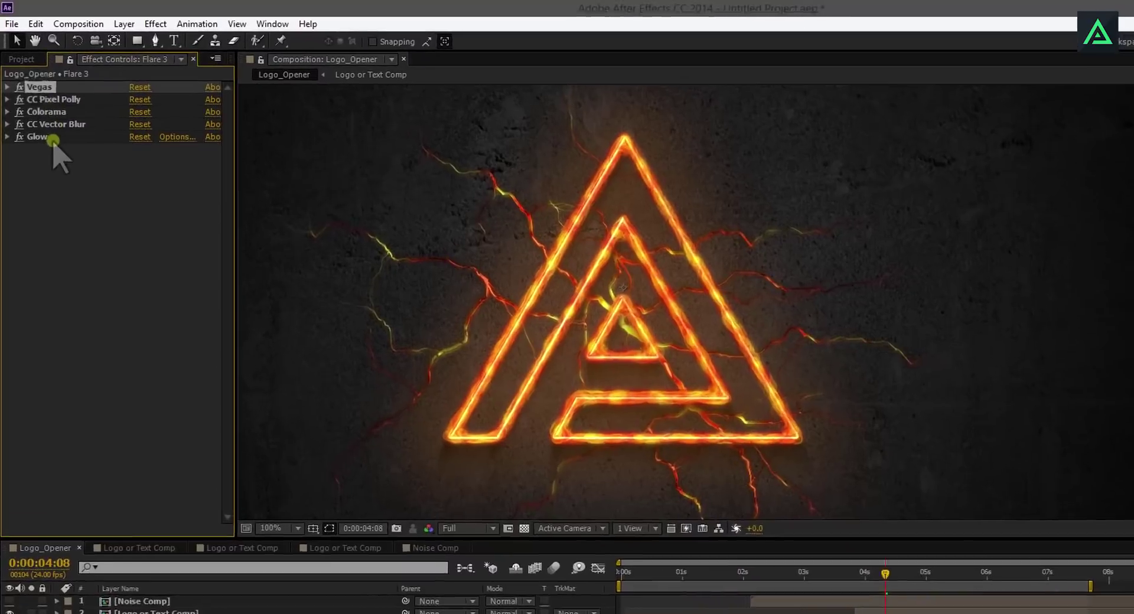
{"action": "left_click", "coordinate": [33, 111]}
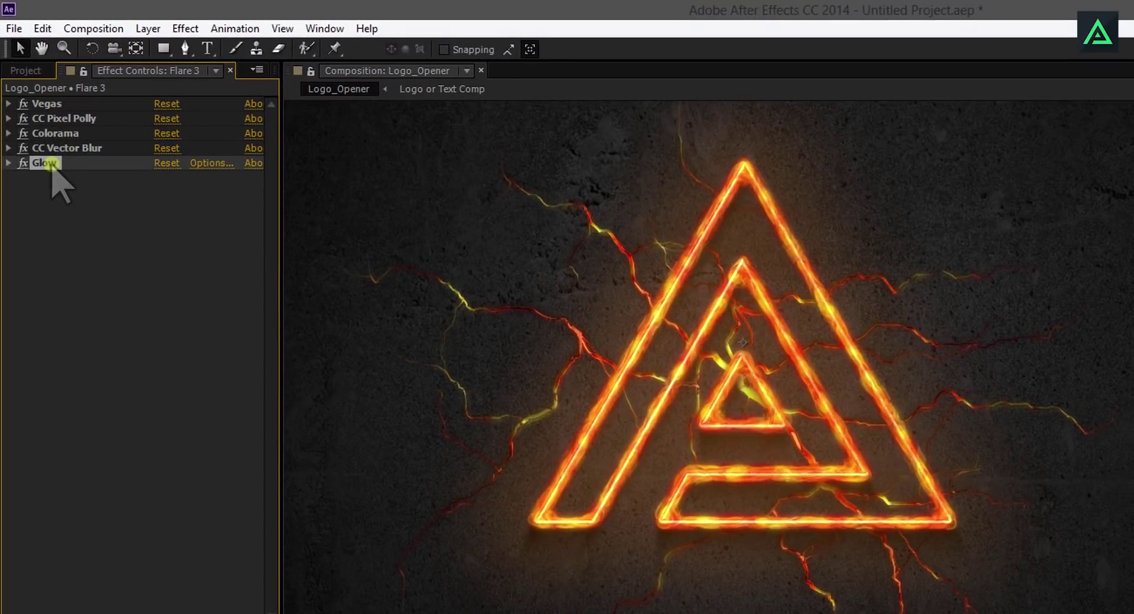
{"action": "key", "text": "Delete"}
{"action": "key", "text": "Delete"}
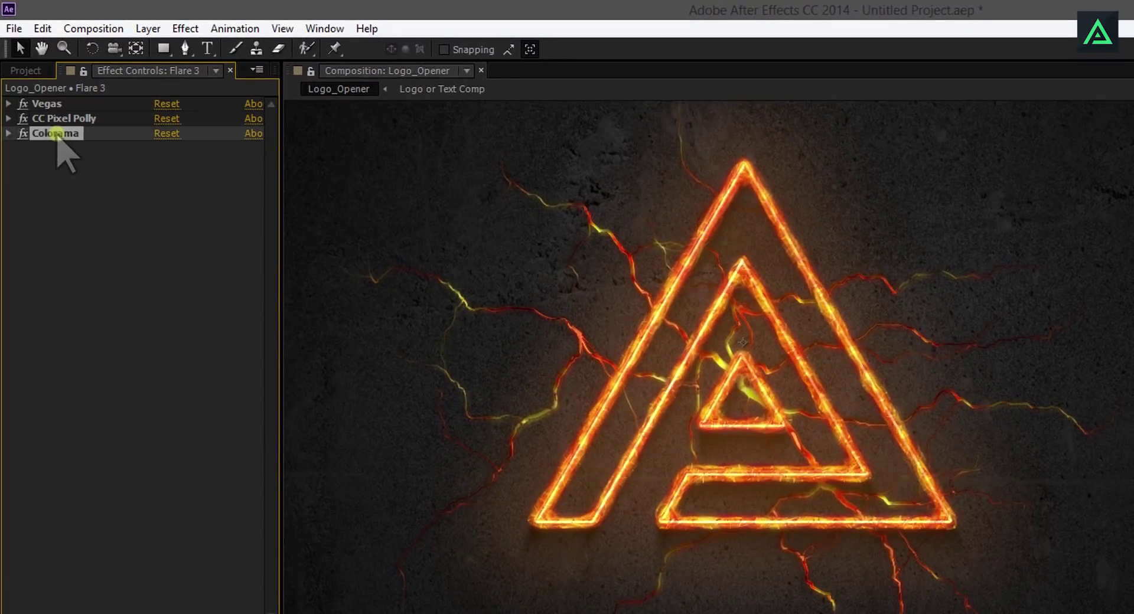
{"action": "key", "text": "Delete"}
{"action": "scroll", "coordinate": [789, 360], "scroll_direction": "up", "scroll_amount": 1}
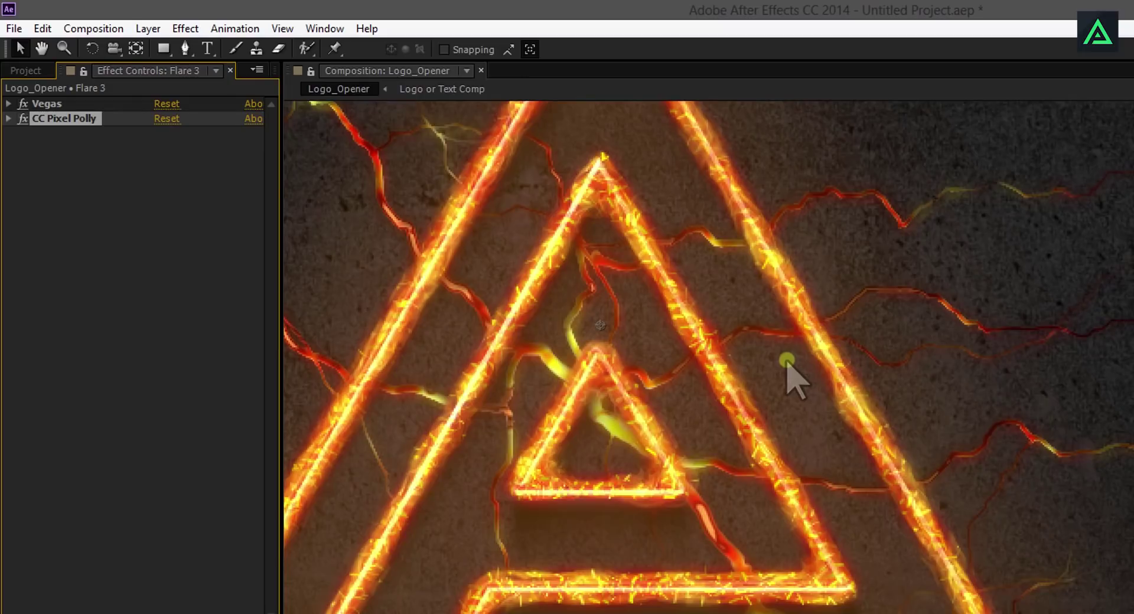
{"action": "scroll", "coordinate": [789, 362], "scroll_direction": "down", "scroll_amount": 1}
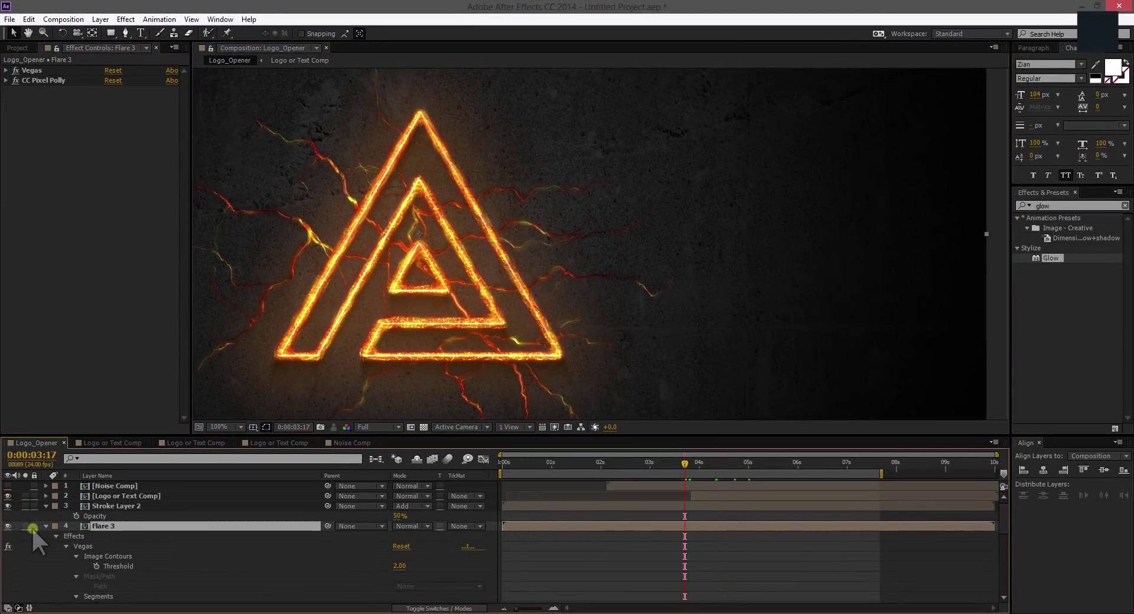
- Solo Flare 3 and move the playhead to 0:00:04:01 to inspect its scattered particles
{"action": "left_click", "coordinate": [25, 526]}
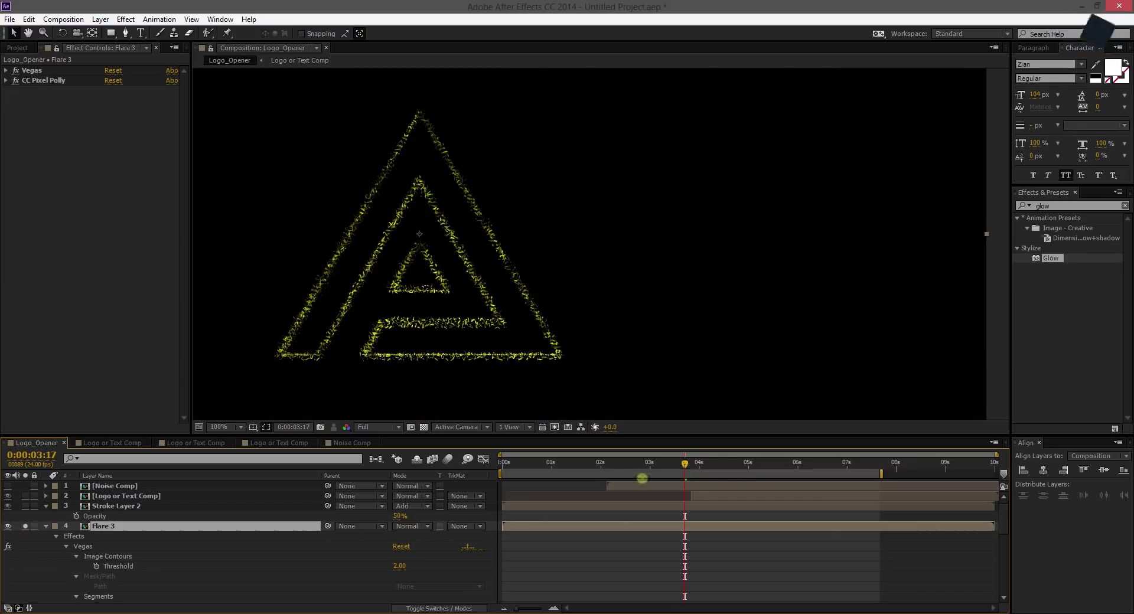
{"action": "left_click_drag", "start_coordinate": [684, 465], "coordinate": [701, 465]}
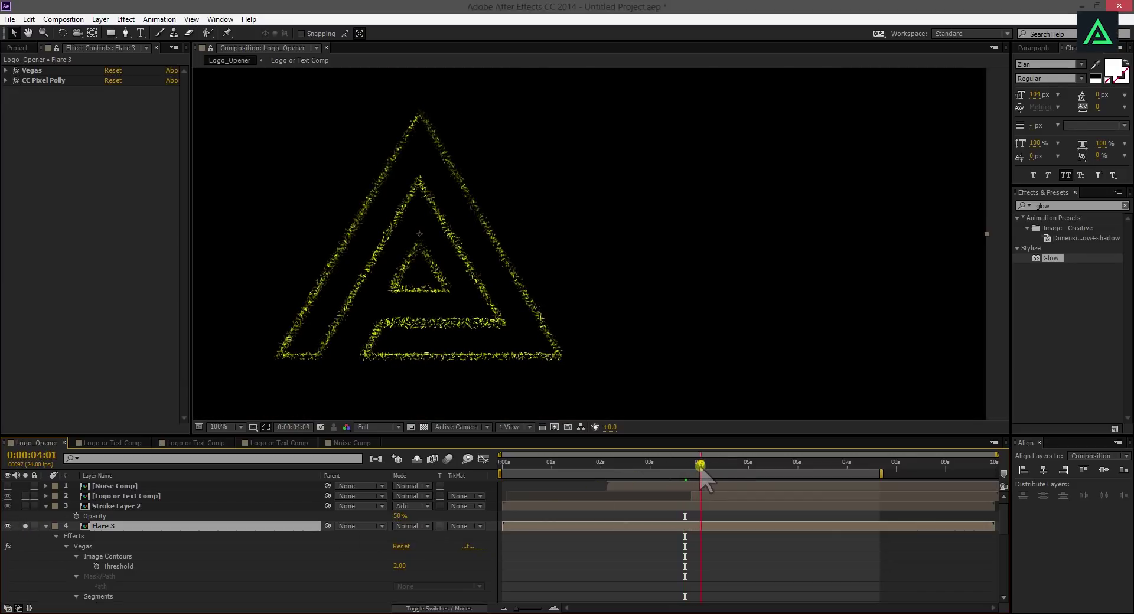
{"action": "scroll", "coordinate": [378, 313], "scroll_direction": "up", "scroll_amount": 1}
{"action": "left_click_drag", "start_coordinate": [367, 313], "coordinate": [450, 307]}
{"action": "scroll", "coordinate": [429, 295], "scroll_direction": "down", "scroll_amount": 1}
- Search the effects for "edge" and apply Roughen Edges to Flare 3
{"action": "left_click", "coordinate": [1050, 213]}
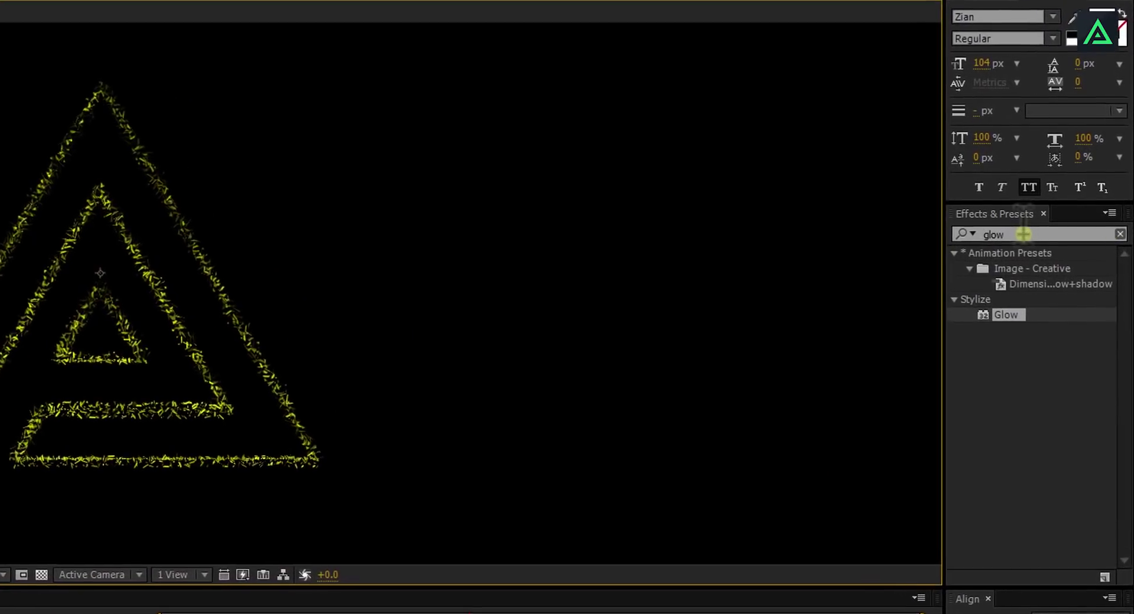
{"action": "type", "text": "edge"}
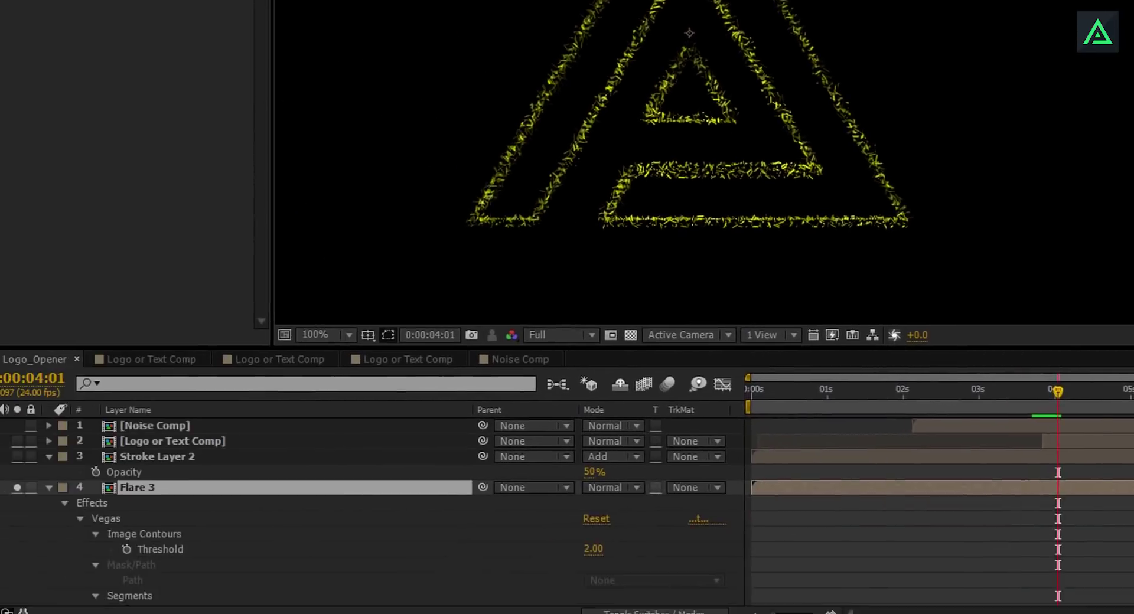
{"action": "left_click_drag", "start_coordinate": [1128, 213], "coordinate": [146, 488]}
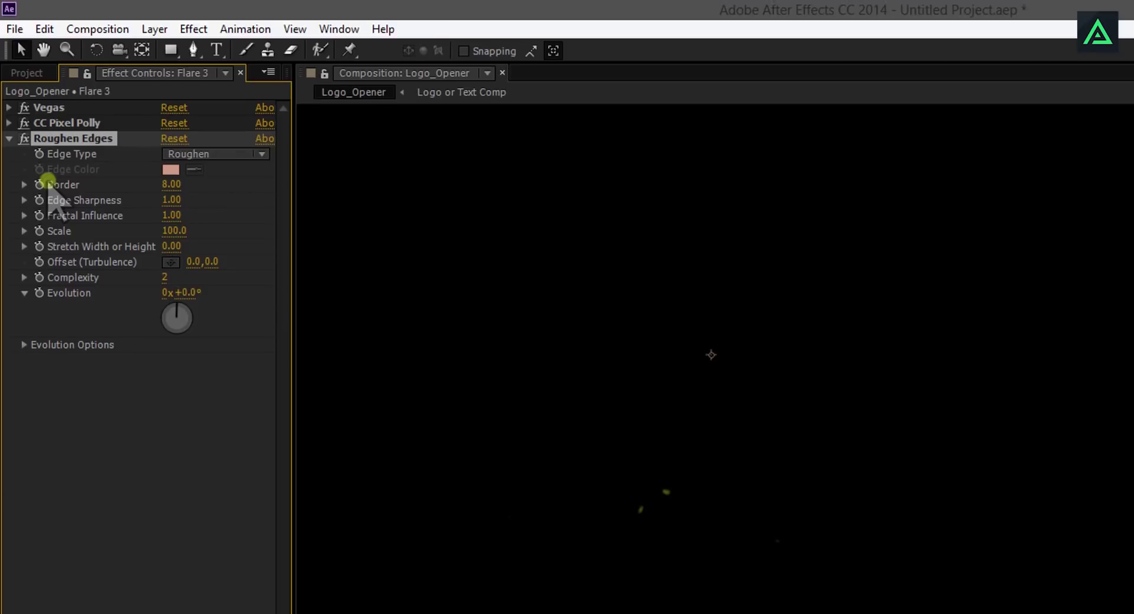
- Set Flare 3's Roughen Edges to the Spiky edge type with Border 37.20 and Complexity 7
{"action": "left_click", "coordinate": [216, 154]}
{"action": "scroll", "coordinate": [1053, 396], "scroll_direction": "down", "scroll_amount": 1}
{"action": "scroll", "coordinate": [1060, 397], "scroll_direction": "up", "scroll_amount": 1}
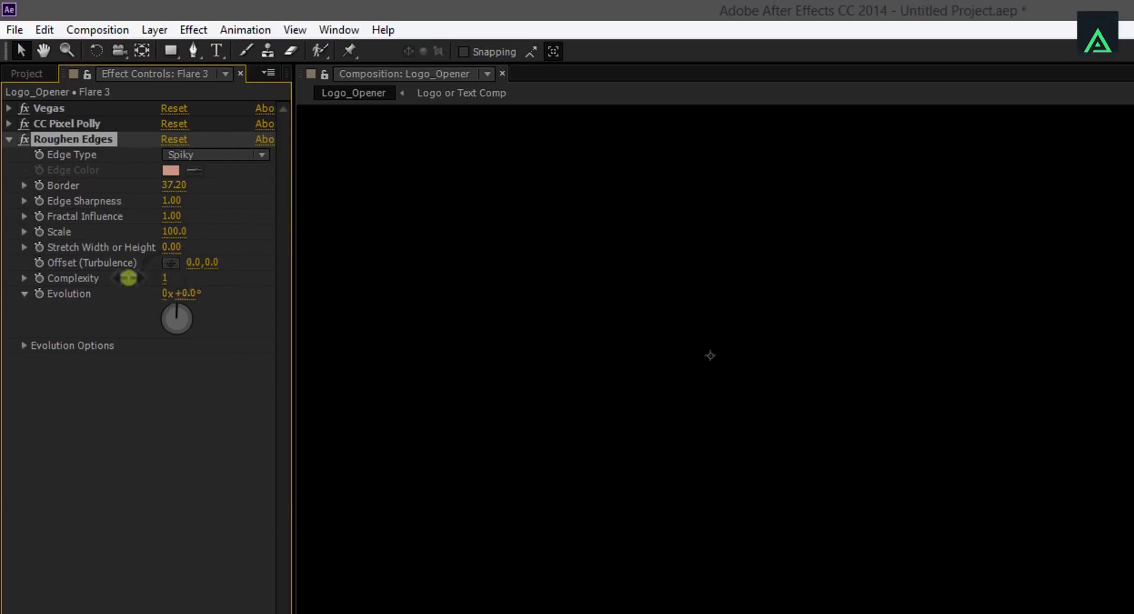
{"action": "left_click_drag", "start_coordinate": [128, 278], "coordinate": [201, 276]}
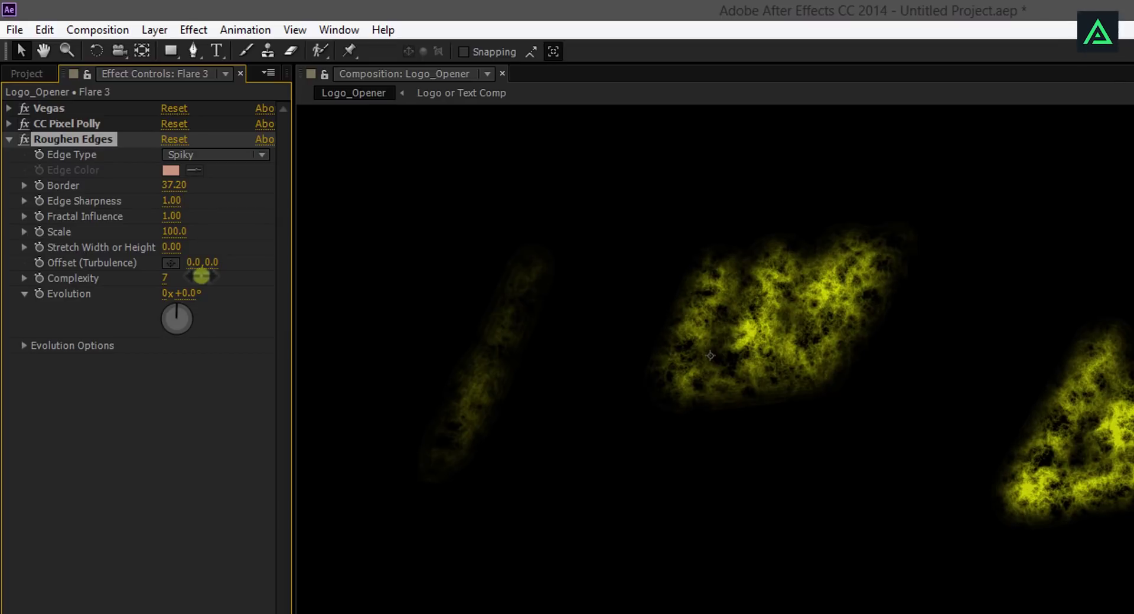
{"action": "scroll", "coordinate": [749, 311], "scroll_direction": "down", "scroll_amount": 1}
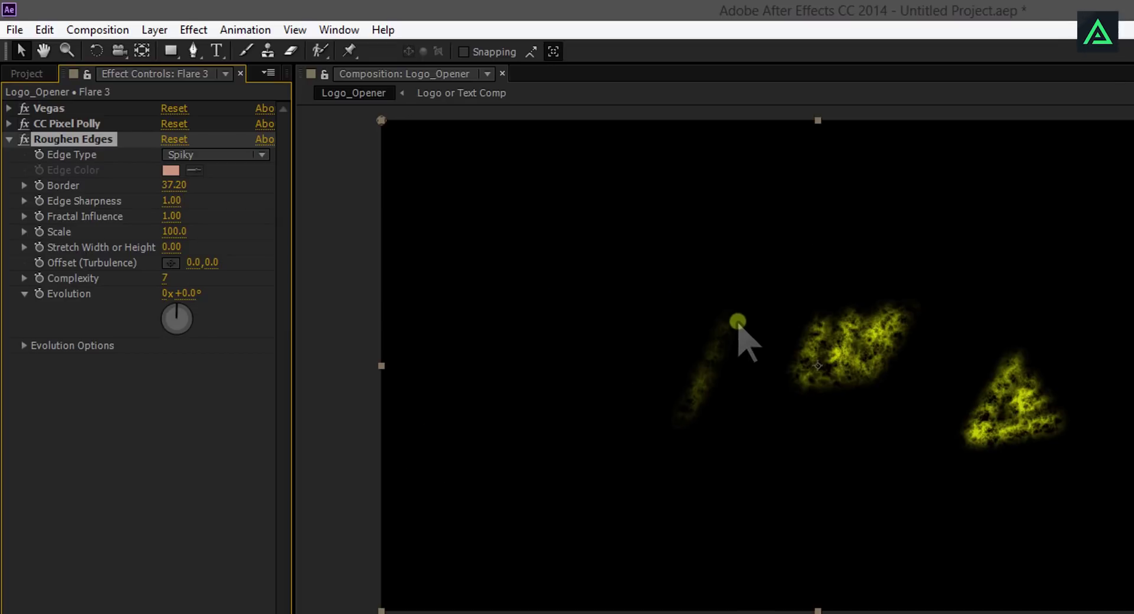
{"action": "scroll", "coordinate": [737, 323], "scroll_direction": "up", "scroll_amount": 1}
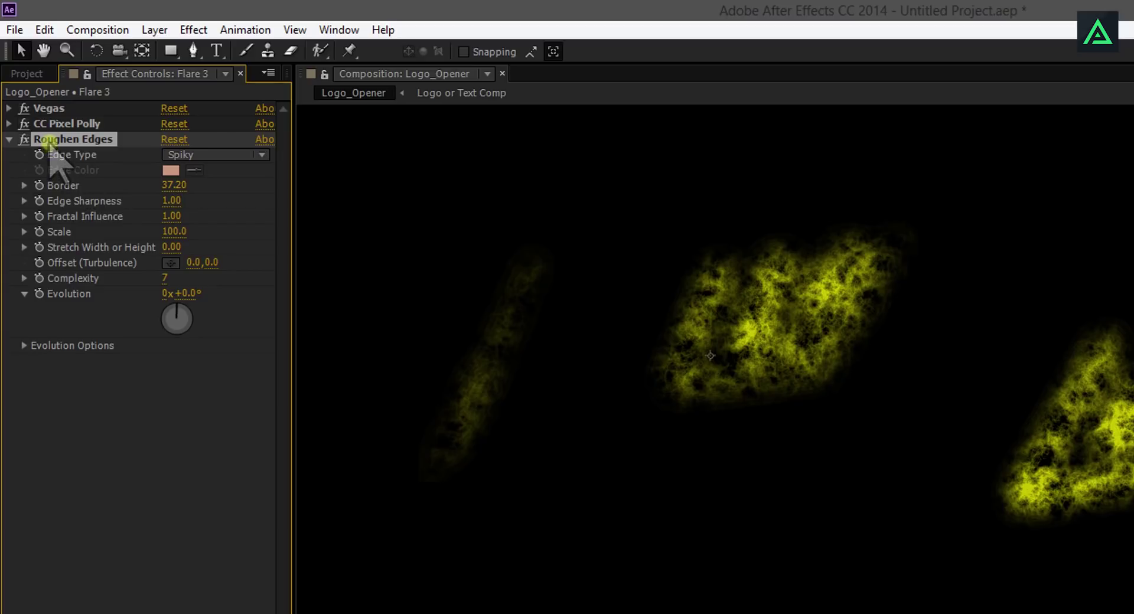
- Change the Vegas stroke color on Flare 3 to white (FFFFFF)
{"action": "left_click", "coordinate": [9, 139]}
{"action": "left_click", "coordinate": [9, 108]}
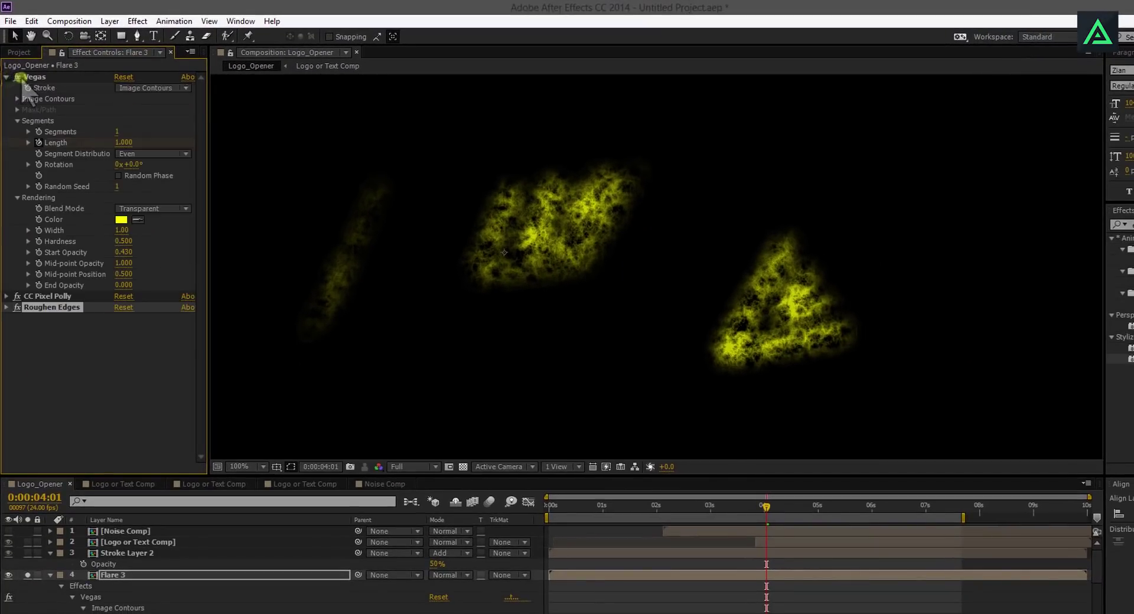
{"action": "left_click", "coordinate": [29, 76]}
{"action": "left_click", "coordinate": [121, 220]}
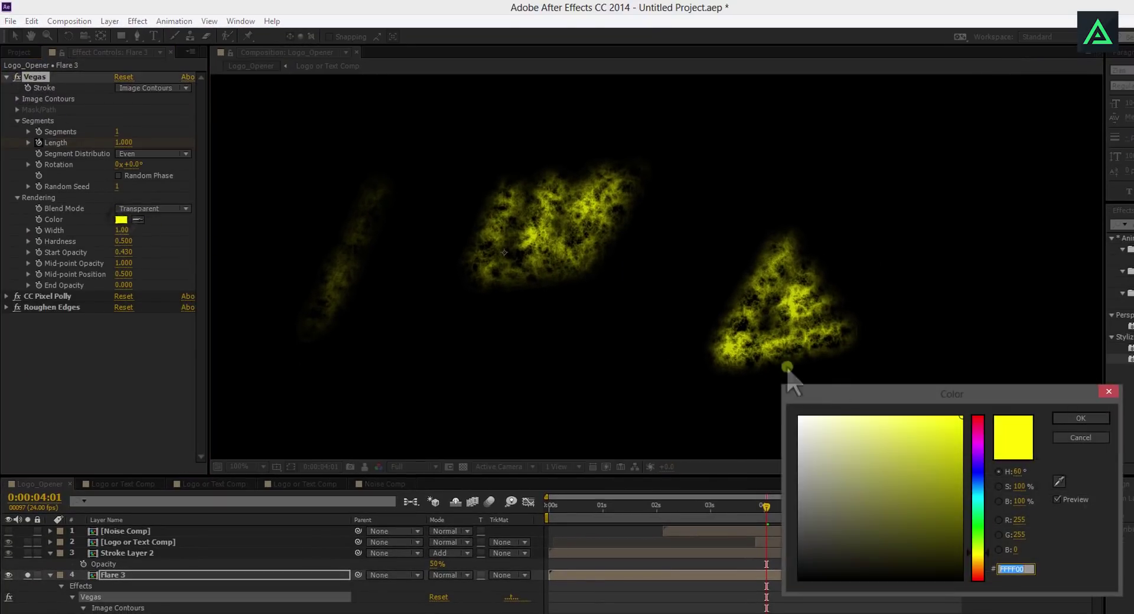
{"action": "left_click_drag", "start_coordinate": [821, 431], "coordinate": [774, 410]}
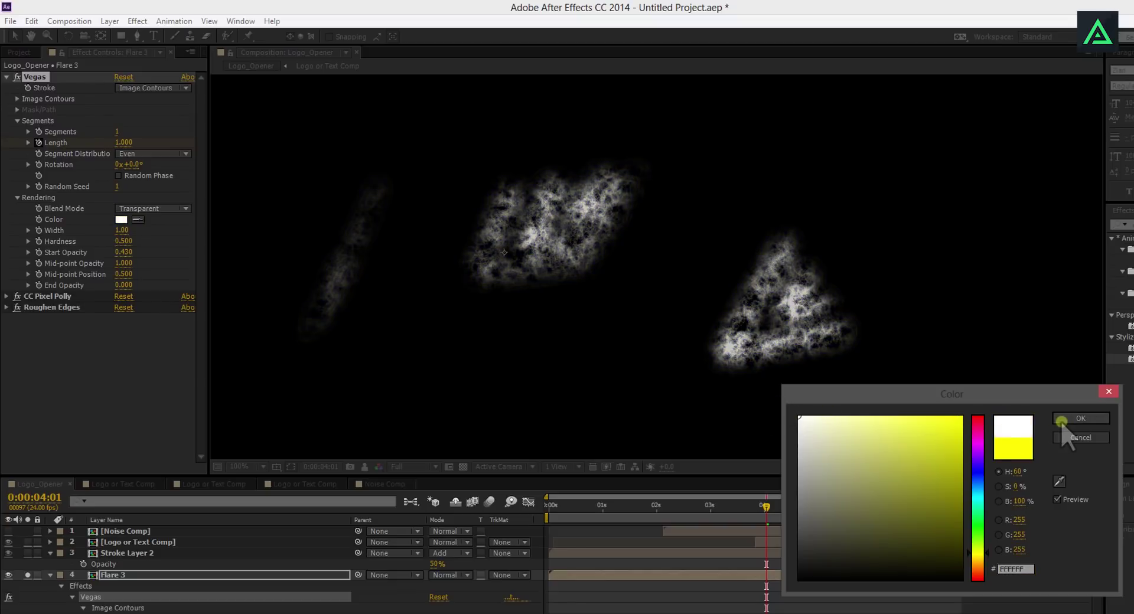
{"action": "left_click", "coordinate": [1057, 419]}
{"action": "left_click", "coordinate": [7, 78]}
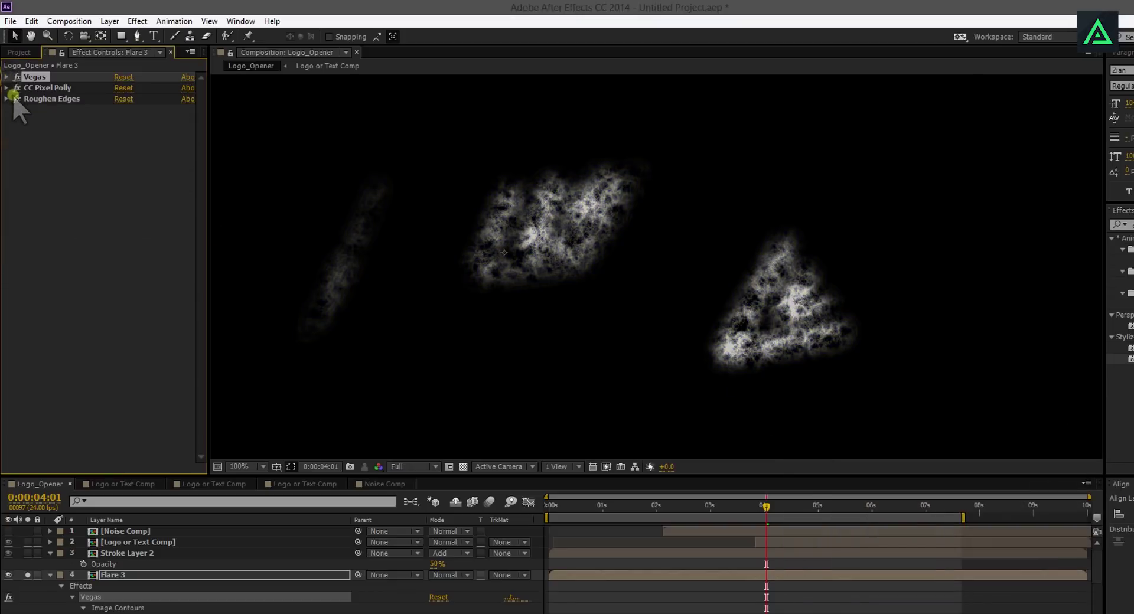
- Set the Roughen Edges Scale to 35 and apply Fast Blur to Flare 3
{"action": "left_click", "coordinate": [6, 100]}
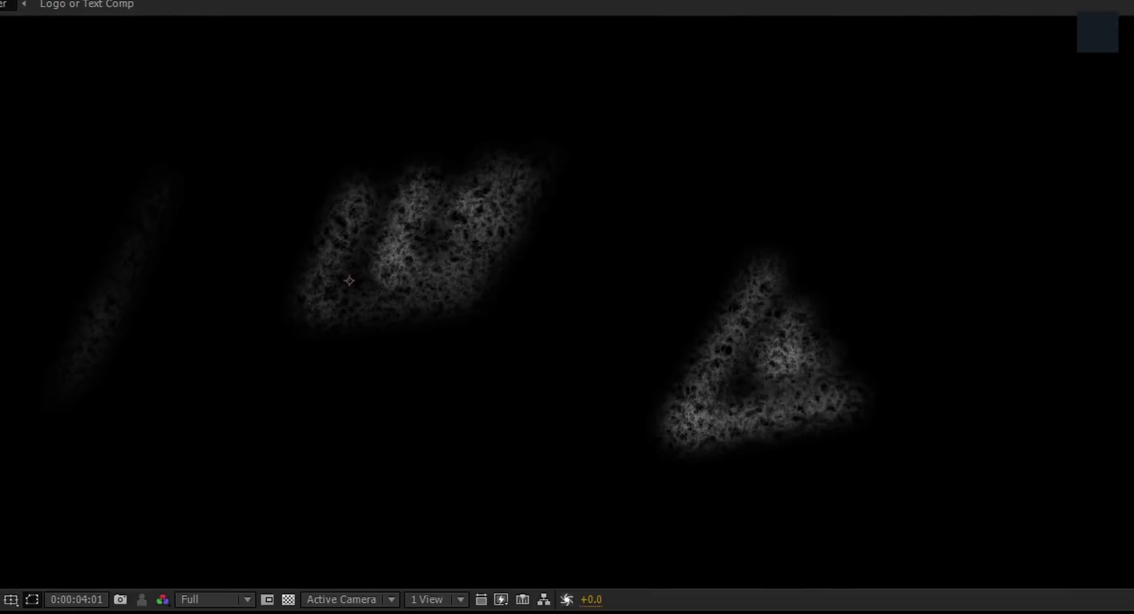
{"action": "type", "text": "blur"}
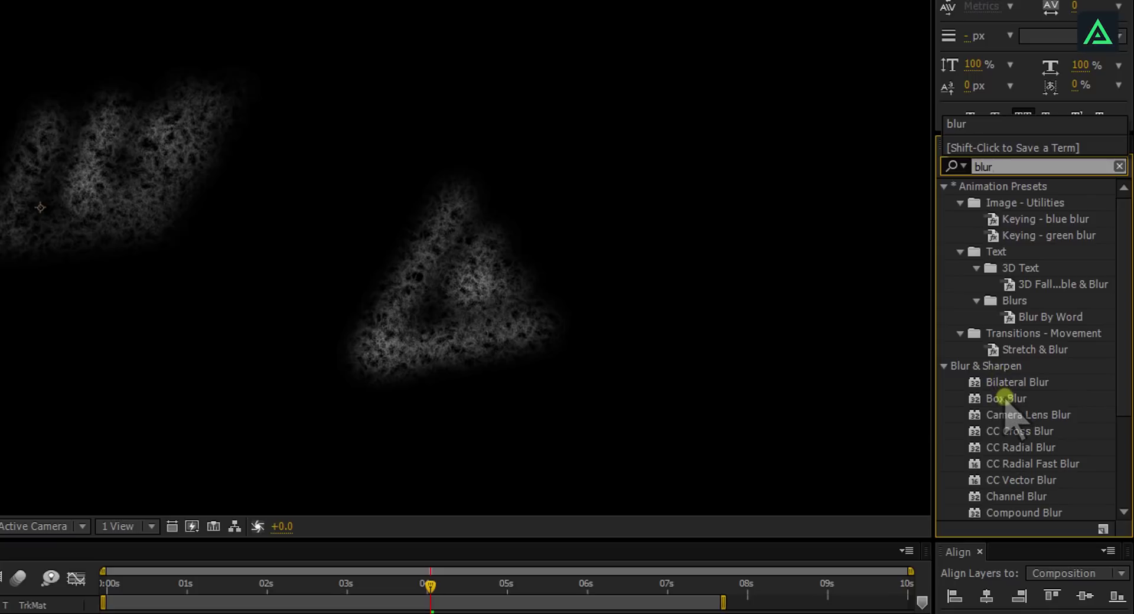
{"action": "scroll", "coordinate": [998, 437], "scroll_direction": "down", "scroll_amount": 3}
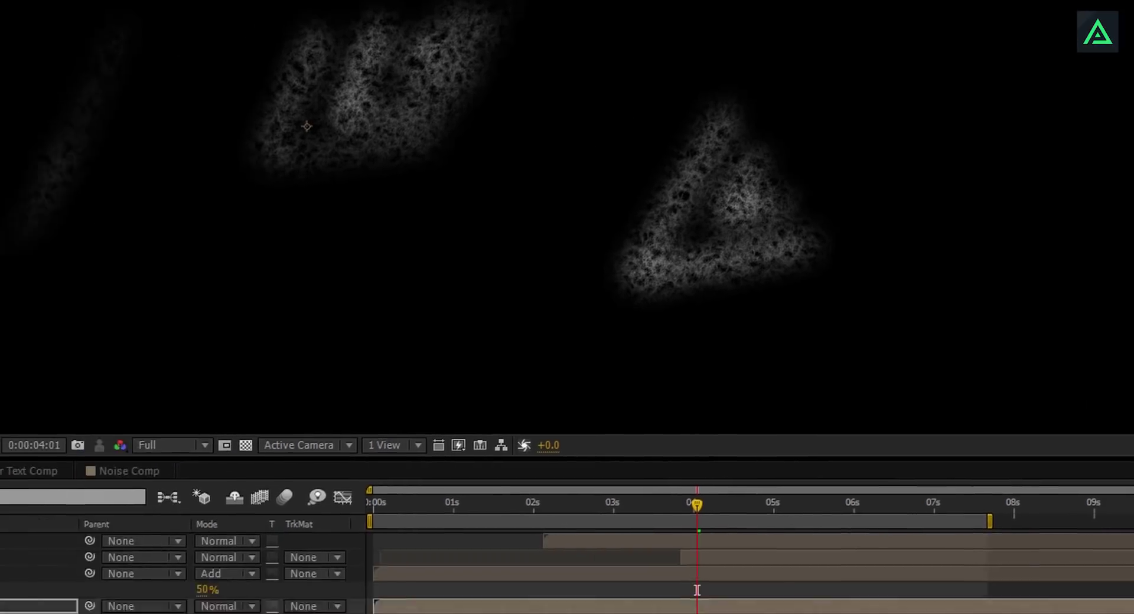
{"action": "left_click_drag", "start_coordinate": [1133, 437], "coordinate": [221, 471]}
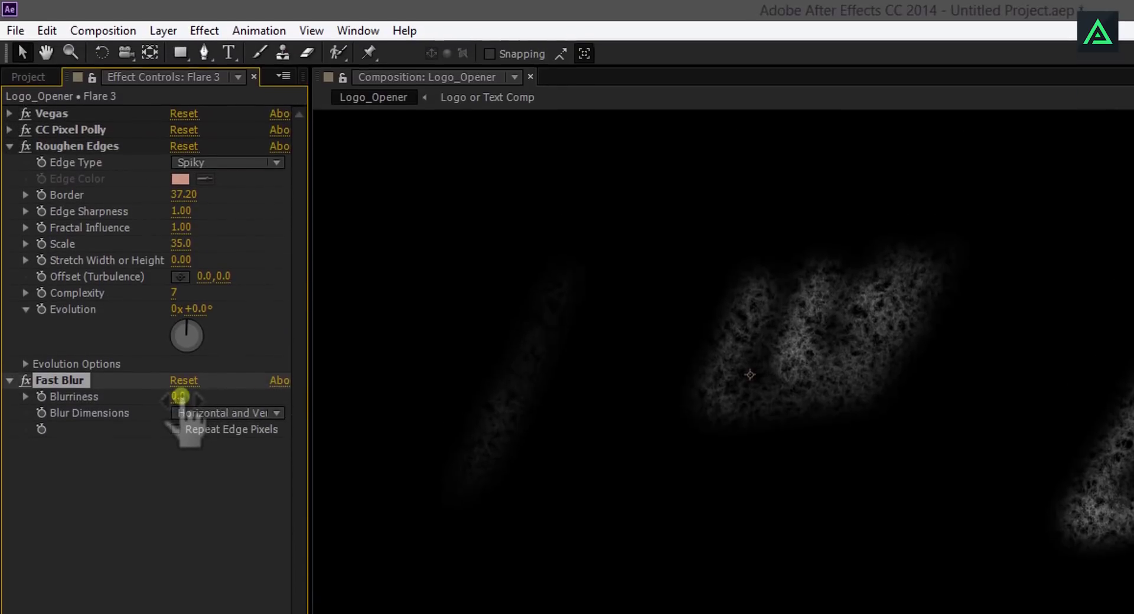
- Set Flare 3's Fast Blur Blurriness to 13 and its CC Pixel Polly Gravity to 0.5
{"action": "left_click_drag", "start_coordinate": [179, 13], "coordinate": [193, 12]}
{"action": "left_click_drag", "start_coordinate": [185, 398], "coordinate": [181, 398]}
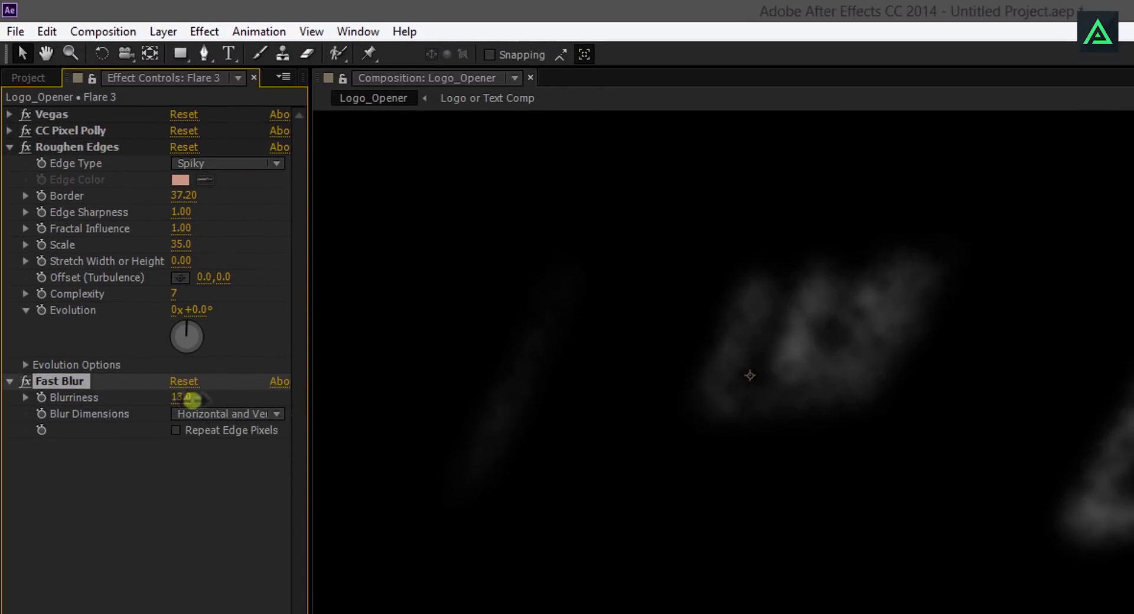
{"action": "left_click", "coordinate": [10, 146]}
{"action": "left_click", "coordinate": [10, 130]}
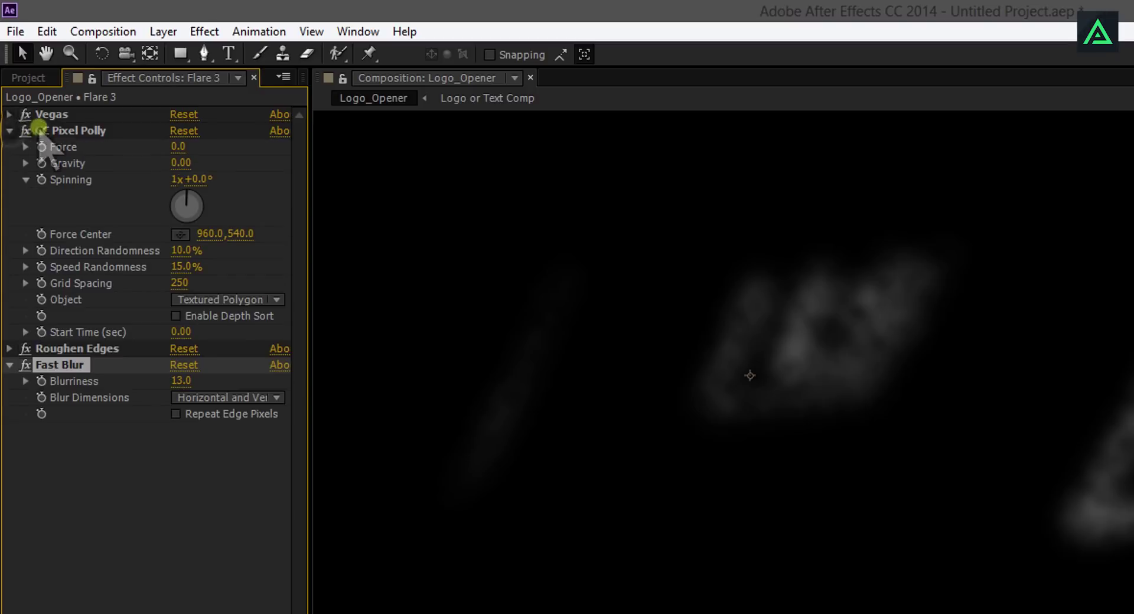
{"action": "left_click", "coordinate": [59, 127]}
{"action": "left_click", "coordinate": [181, 163]}
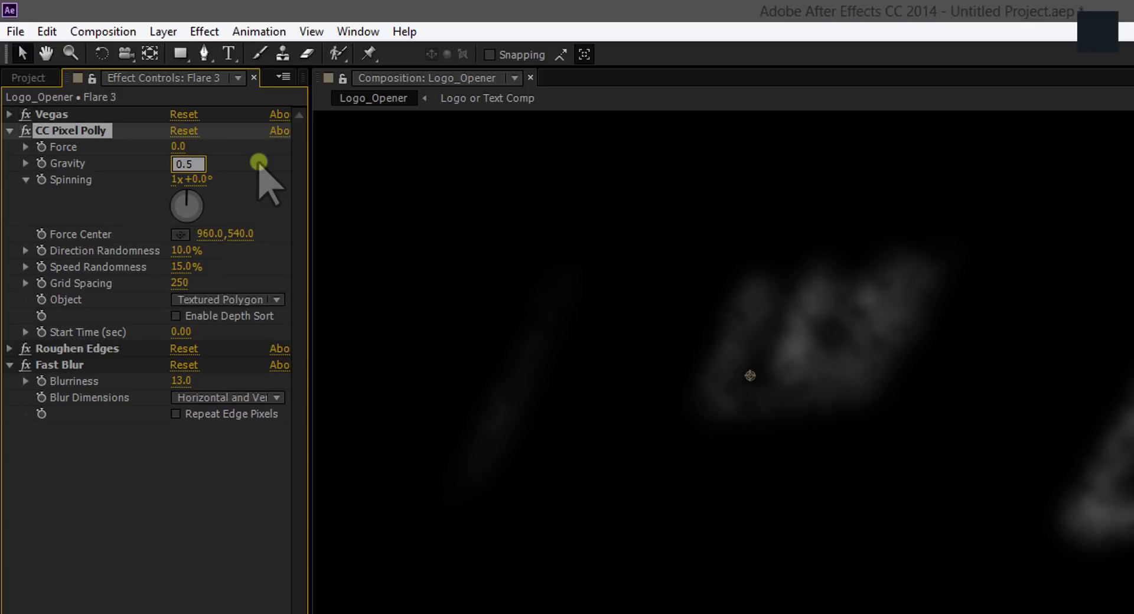
{"action": "type", "text": "0.5"}
{"action": "left_click", "coordinate": [260, 164]}
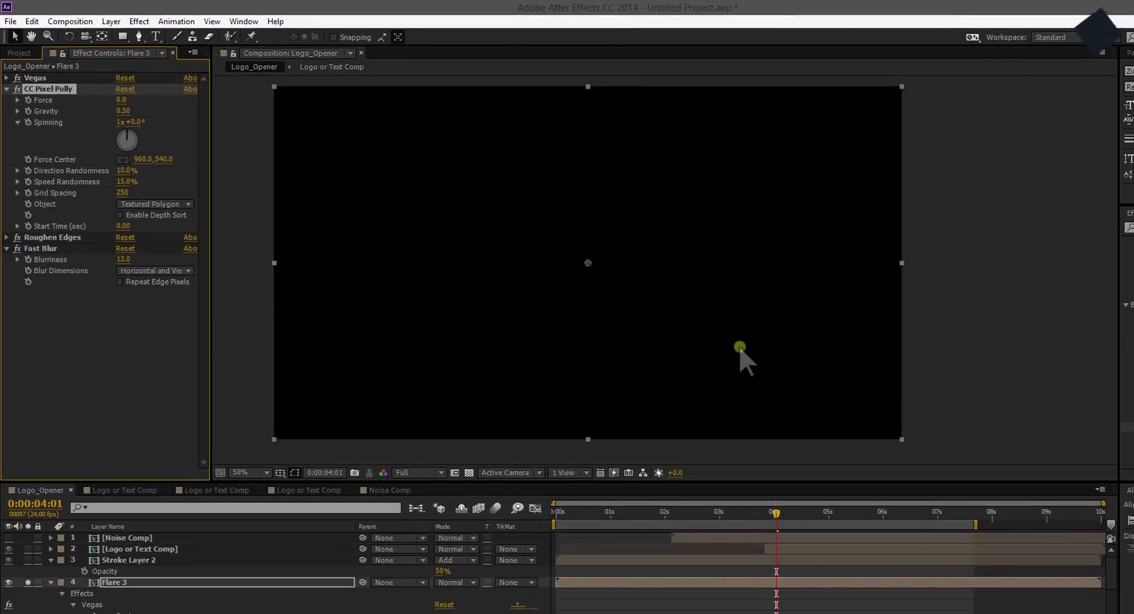
- Scrub through the shatter animation, set CC Pixel Polly Gravity to -0.05, and inspect the pieces around 0:00:05:05
{"action": "left_click_drag", "start_coordinate": [773, 514], "coordinate": [727, 512]}
{"action": "left_click_drag", "start_coordinate": [637, 518], "coordinate": [616, 520]}
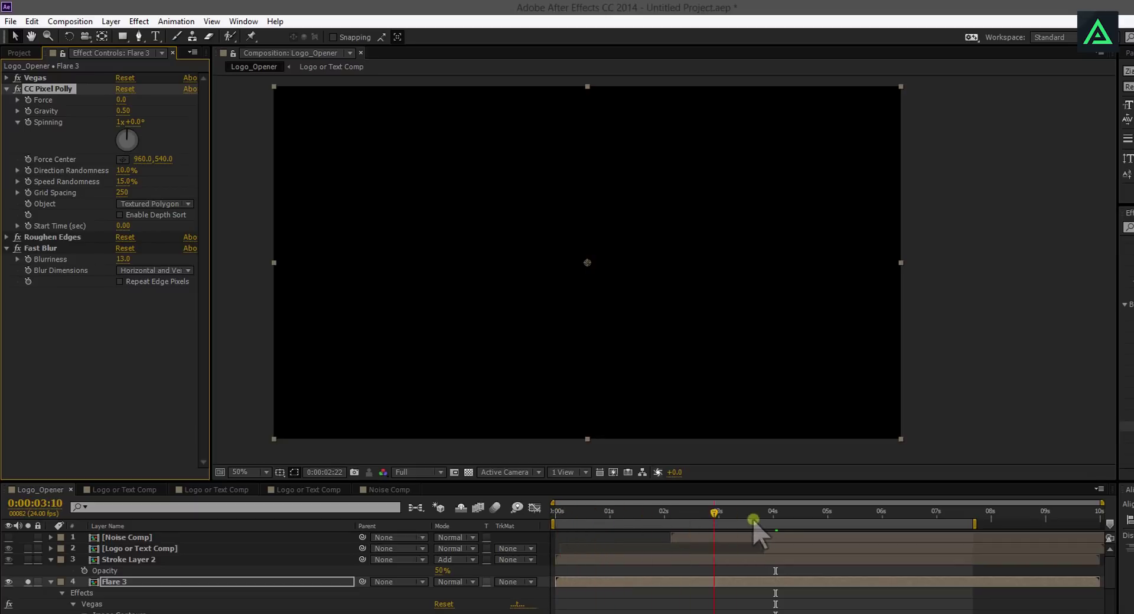
{"action": "left_click", "coordinate": [135, 123]}
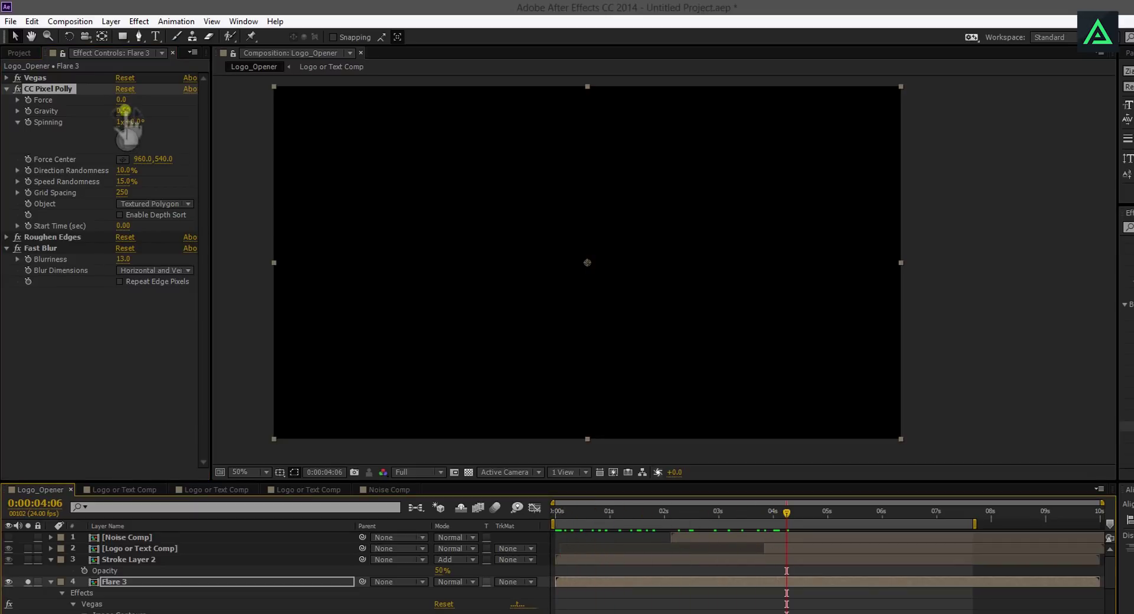
{"action": "mouse_move", "coordinate": [101, 114]}
{"action": "left_mouse_down"}
{"action": "mouse_move", "coordinate": [84, 119]}
{"action": "mouse_move", "coordinate": [99, 120]}
{"action": "left_mouse_up"}
{"action": "left_click_drag", "start_coordinate": [745, 508], "coordinate": [841, 514]}
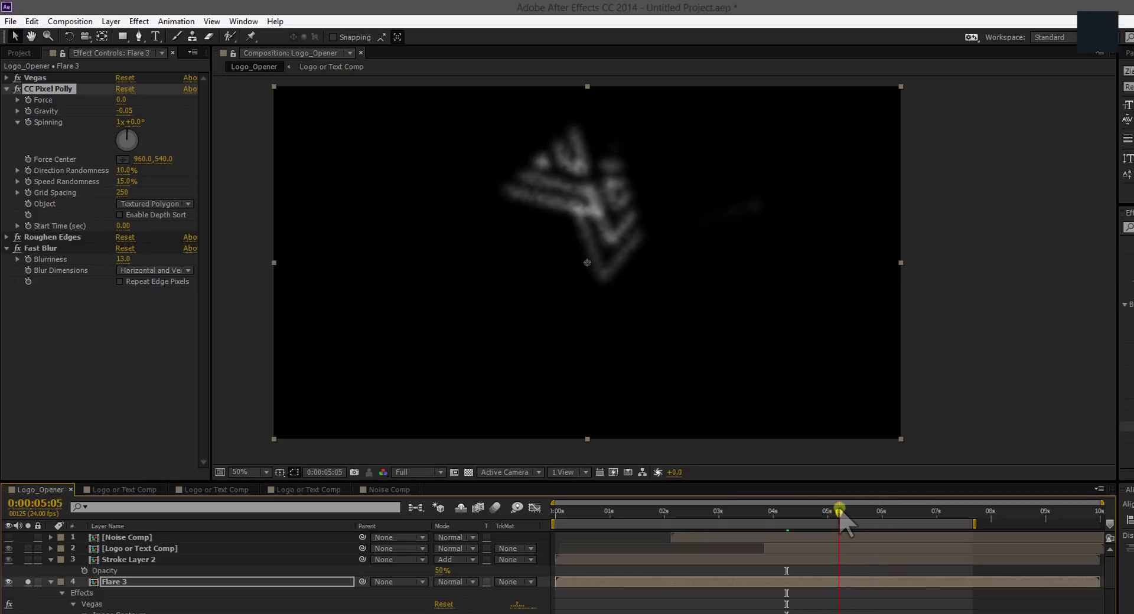
{"action": "scroll", "coordinate": [714, 203], "scroll_direction": "up", "scroll_amount": 2}
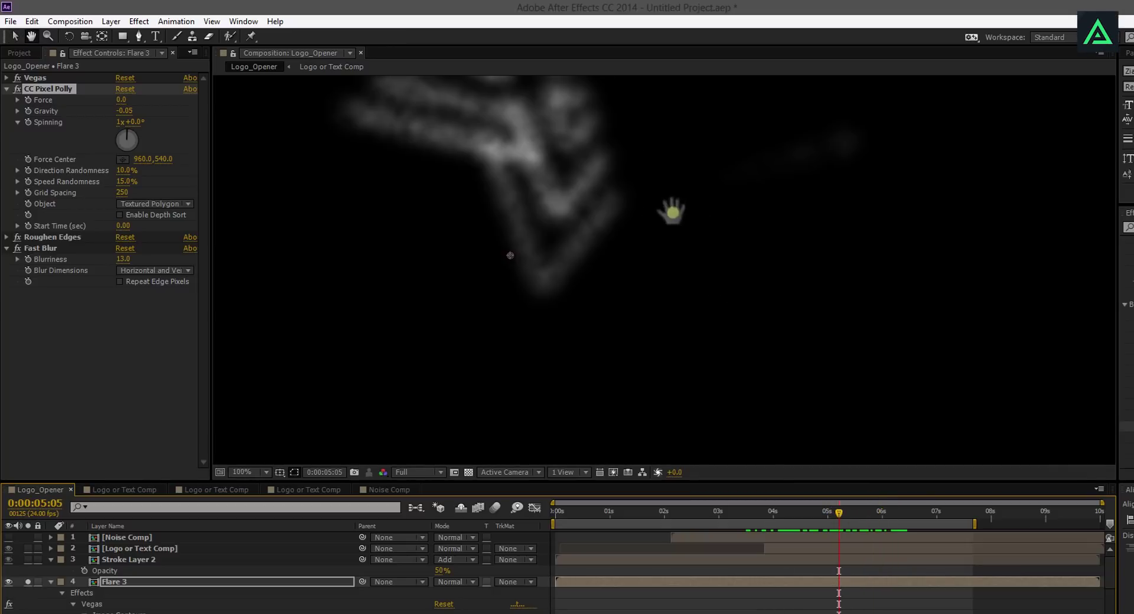
{"action": "left_click_drag", "start_coordinate": [683, 202], "coordinate": [600, 324]}
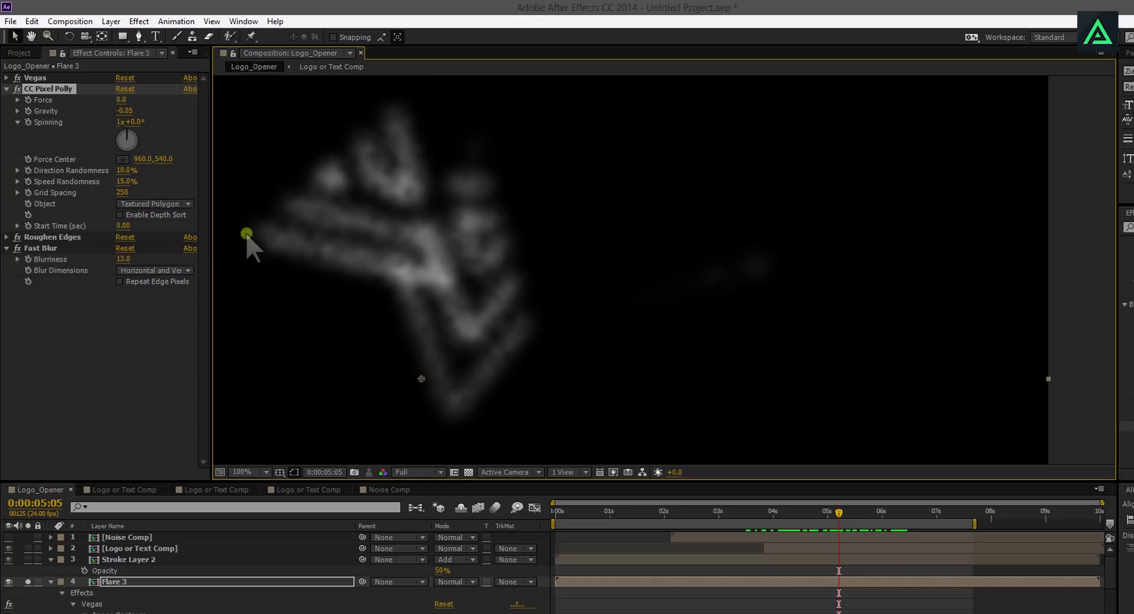
- Reduce the CC Pixel Polly Grid Spacing on Flare 3 to 225 and further to 7
{"action": "left_click", "coordinate": [7, 89]}
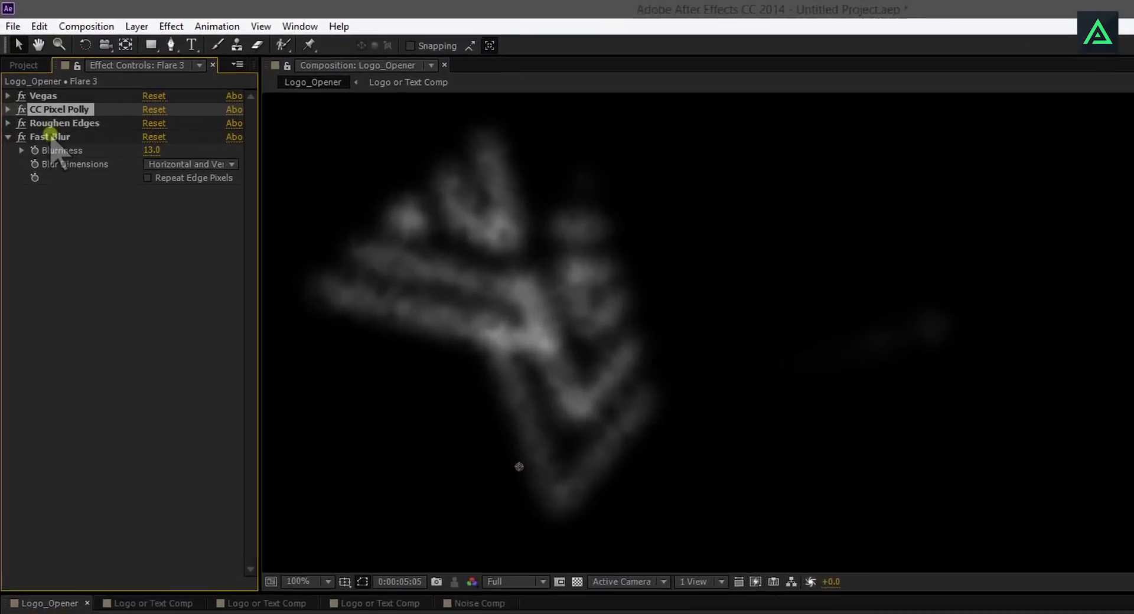
{"action": "left_click", "coordinate": [36, 111]}
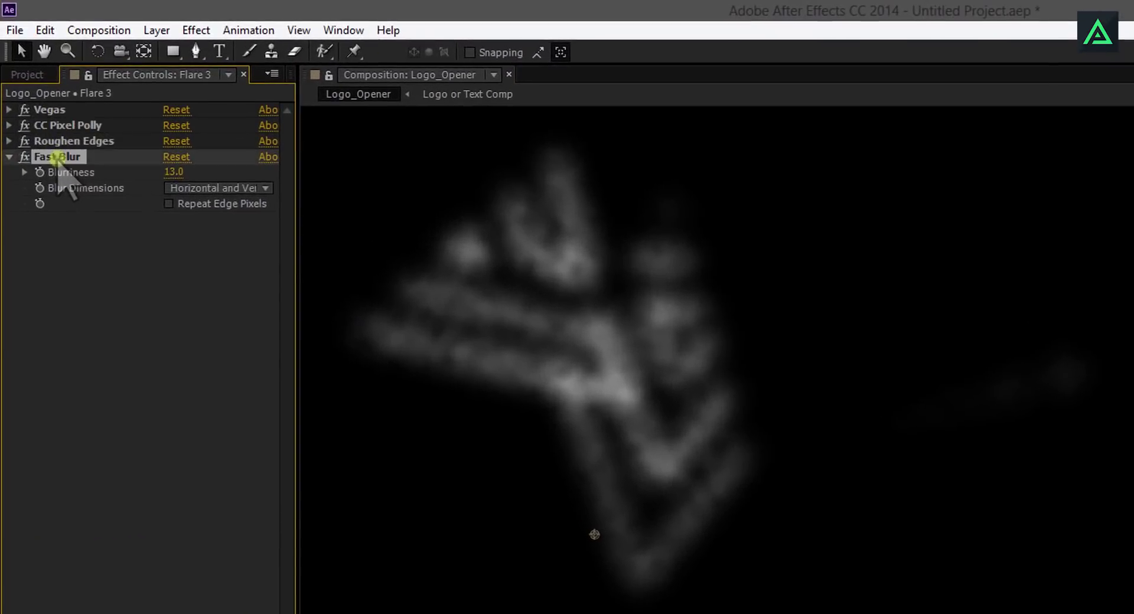
{"action": "left_click", "coordinate": [7, 111]}
{"action": "left_click", "coordinate": [7, 89]}
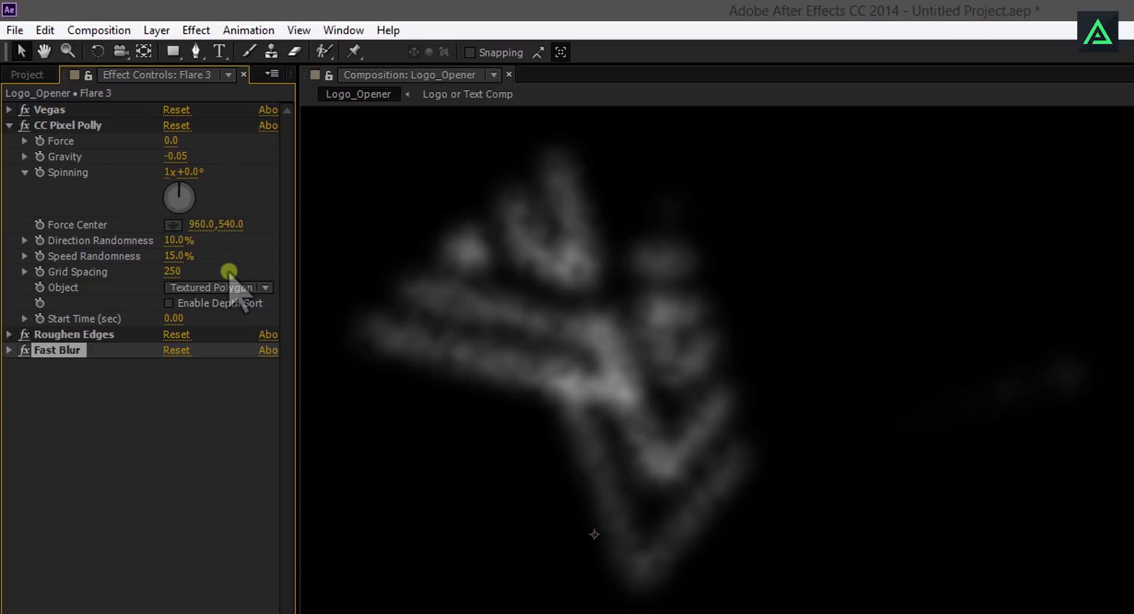
{"action": "left_click_drag", "start_coordinate": [225, 270], "coordinate": [160, 284]}
{"action": "scroll", "coordinate": [784, 410], "scroll_direction": "down", "scroll_amount": 2}
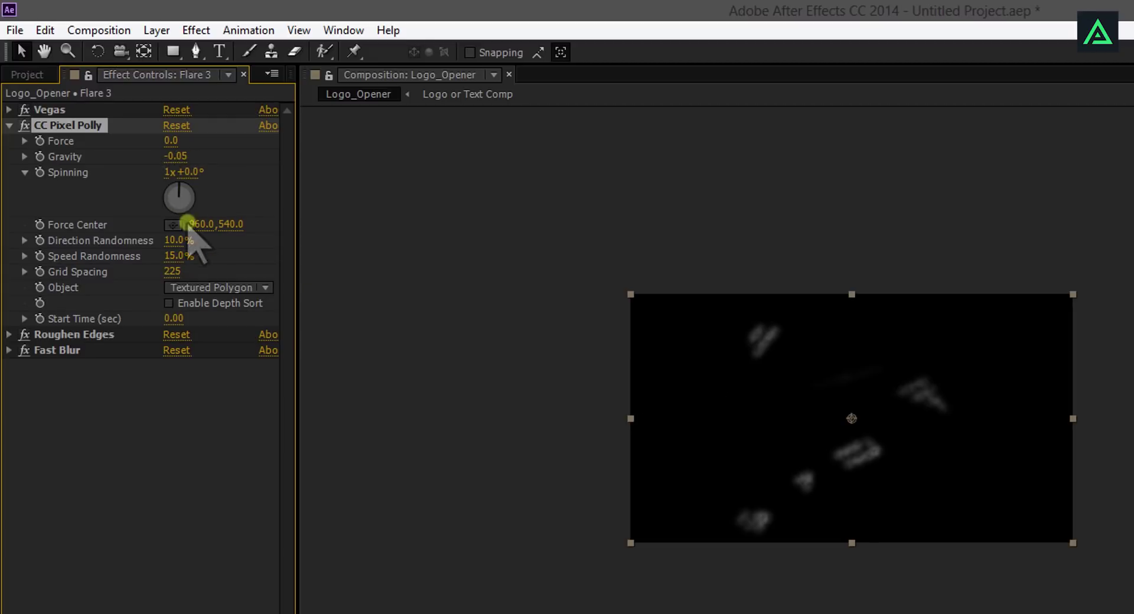
{"action": "left_click_drag", "start_coordinate": [186, 270], "coordinate": [48, 340]}
{"action": "scroll", "coordinate": [873, 524], "scroll_direction": "up", "scroll_amount": 1}
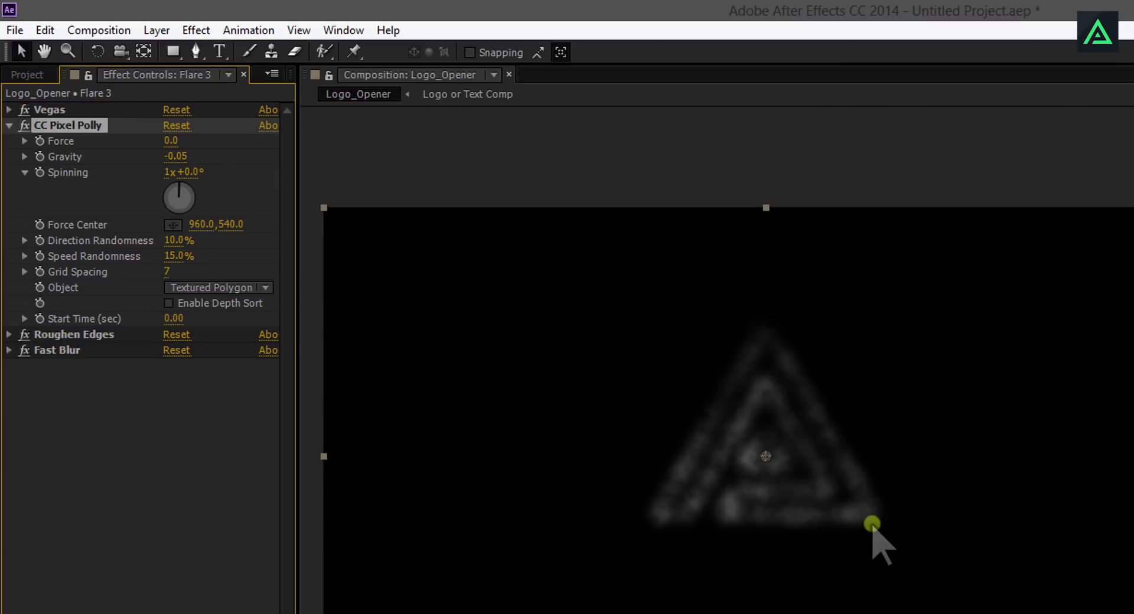
- Set the CC Pixel Polly Grid Spacing to 12 and scrub forward through the animation
{"action": "left_click_drag", "start_coordinate": [880, 505], "coordinate": [979, 491]}
{"action": "scroll", "coordinate": [493, 313], "scroll_direction": "up", "scroll_amount": 1}
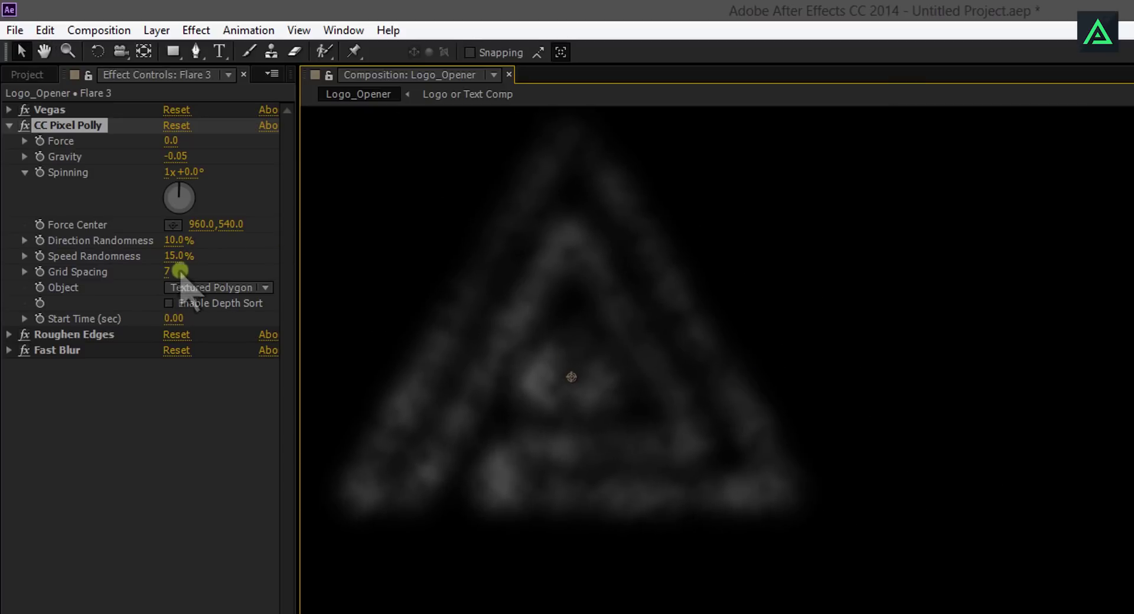
{"action": "left_click_drag", "start_coordinate": [166, 271], "coordinate": [171, 271]}
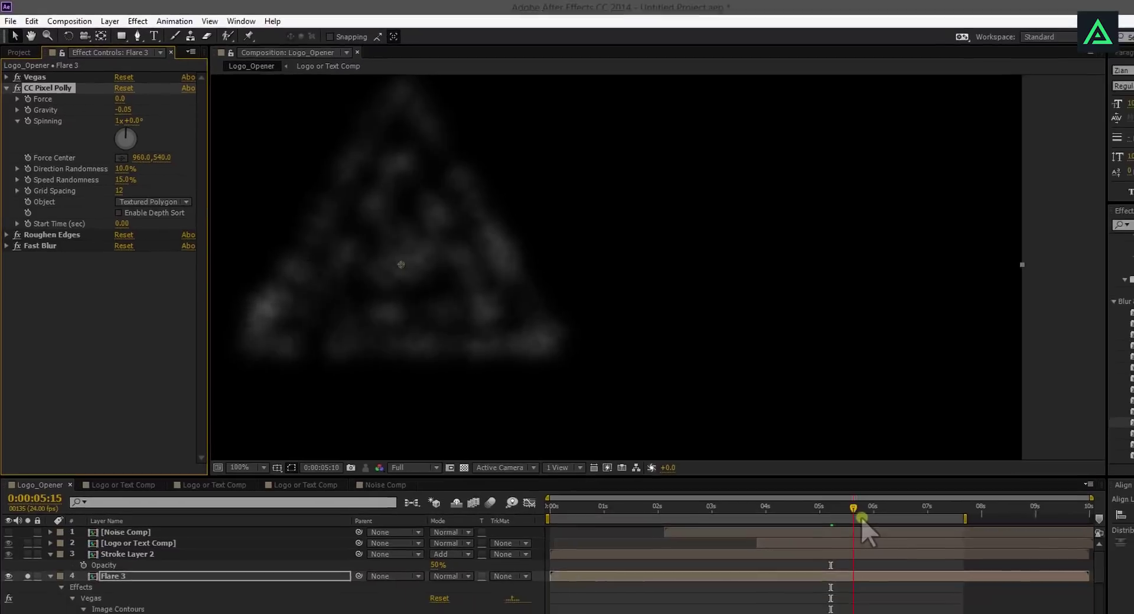
{"action": "left_click_drag", "start_coordinate": [870, 525], "coordinate": [900, 527]}
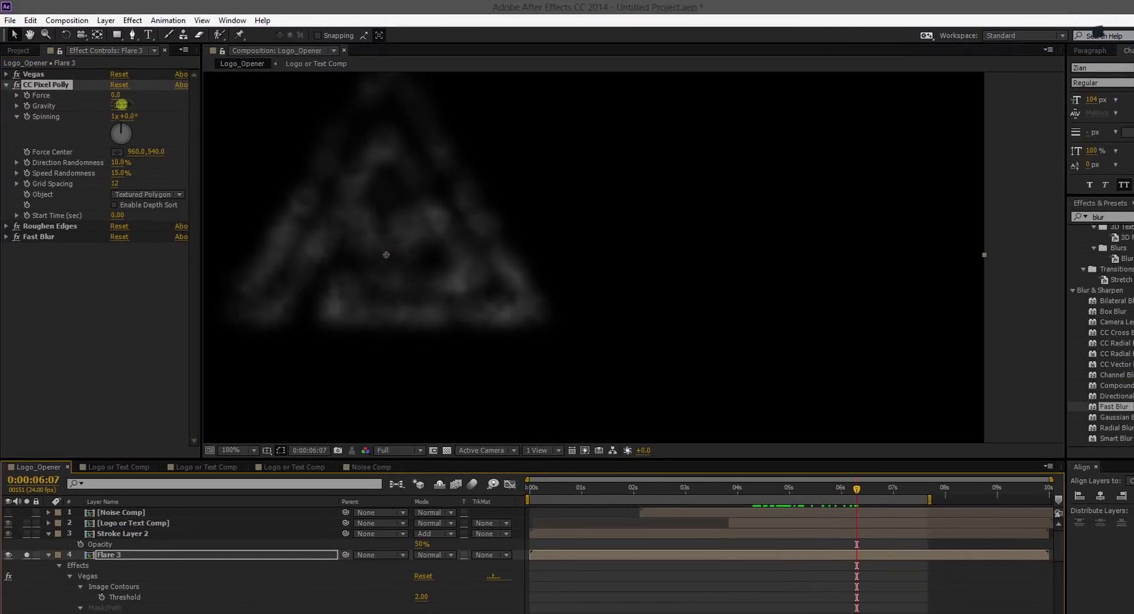
- Set the CC Pixel Polly Gravity on Flare 3 to -0.09 so the pieces rise faster
{"action": "left_click_drag", "start_coordinate": [118, 104], "coordinate": [116, 105]}
{"action": "left_click", "coordinate": [672, 332]}
{"action": "key", "text": "comma"}
{"action": "left_click_drag", "start_coordinate": [119, 106], "coordinate": [171, 108]}
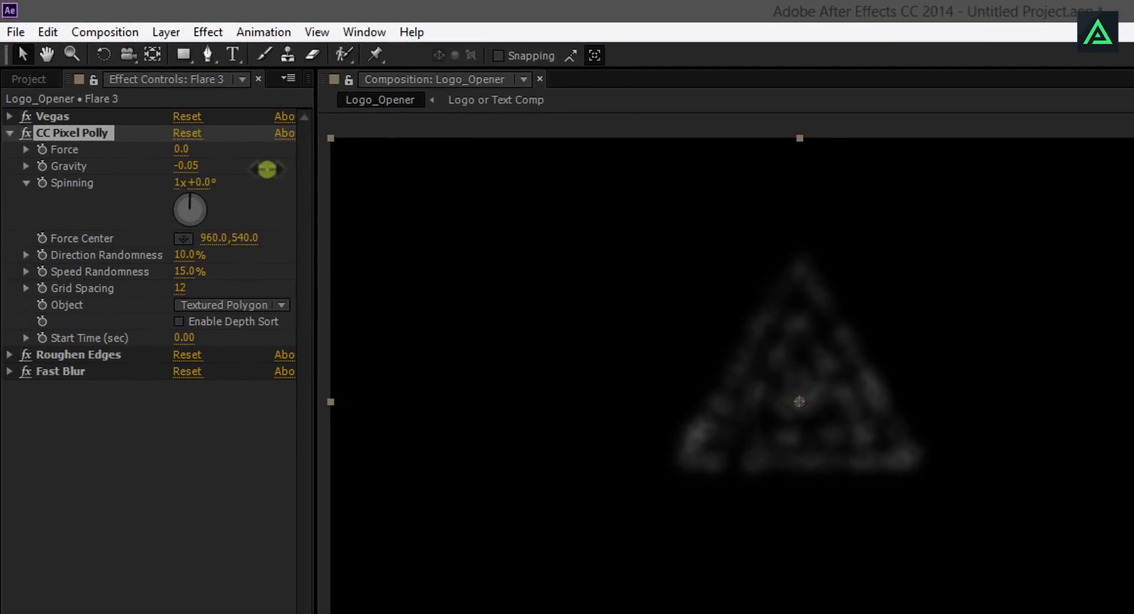
{"action": "left_click_drag", "start_coordinate": [267, 169], "coordinate": [267, 169]}
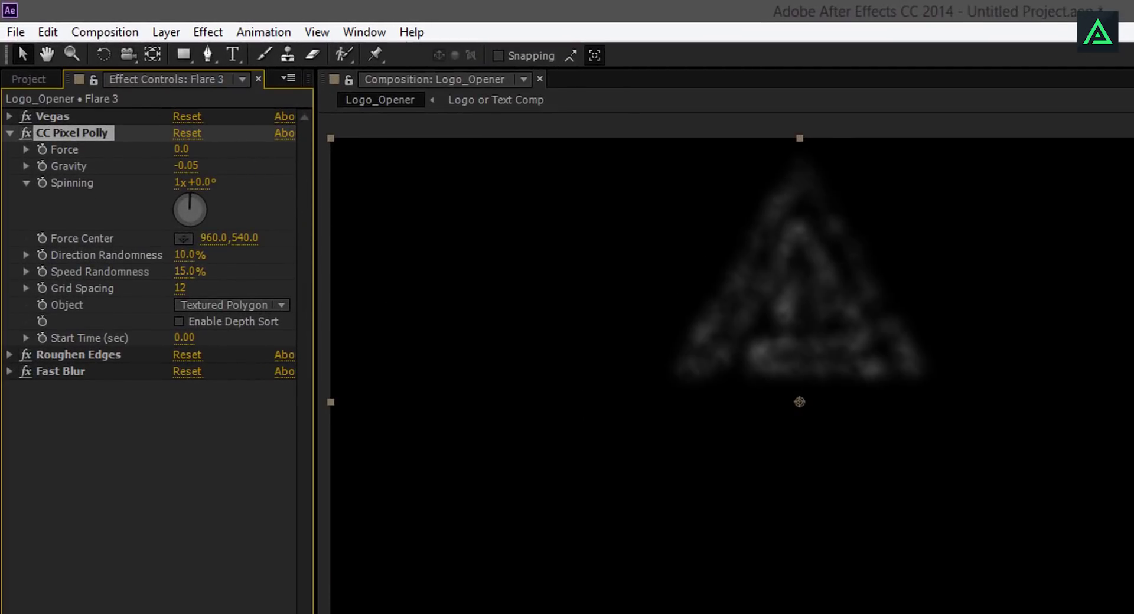
{"action": "mouse_move", "coordinate": [191, 166]}
{"action": "left_mouse_down"}
{"action": "mouse_move", "coordinate": [179, 170]}
{"action": "mouse_move", "coordinate": [198, 168]}
{"action": "left_mouse_up"}
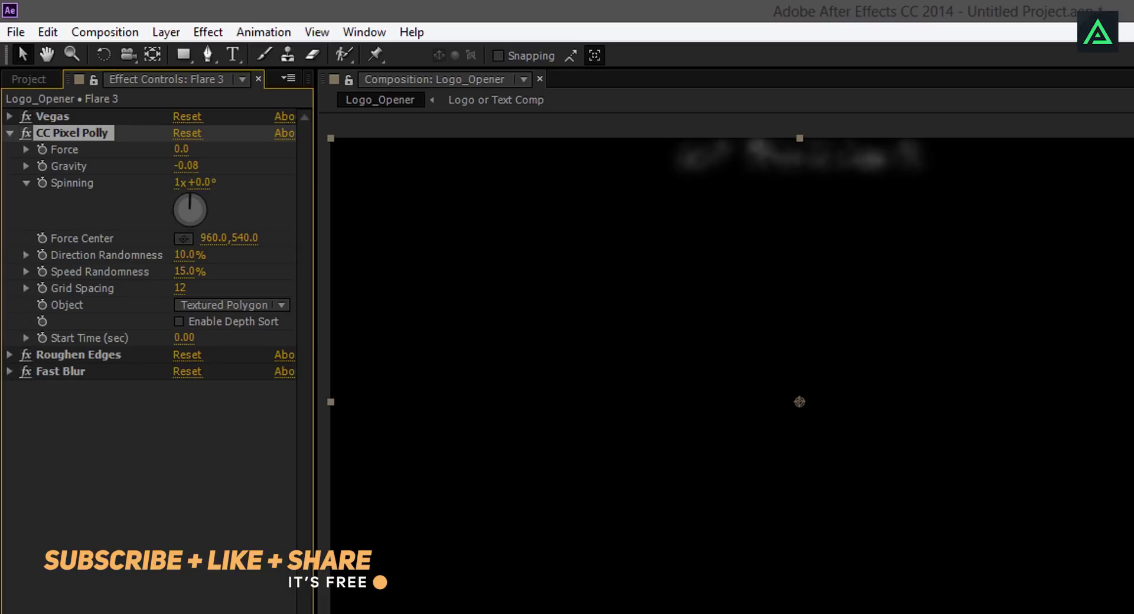
{"action": "left_click", "coordinate": [187, 166]}
{"action": "key", "text": "Down"}
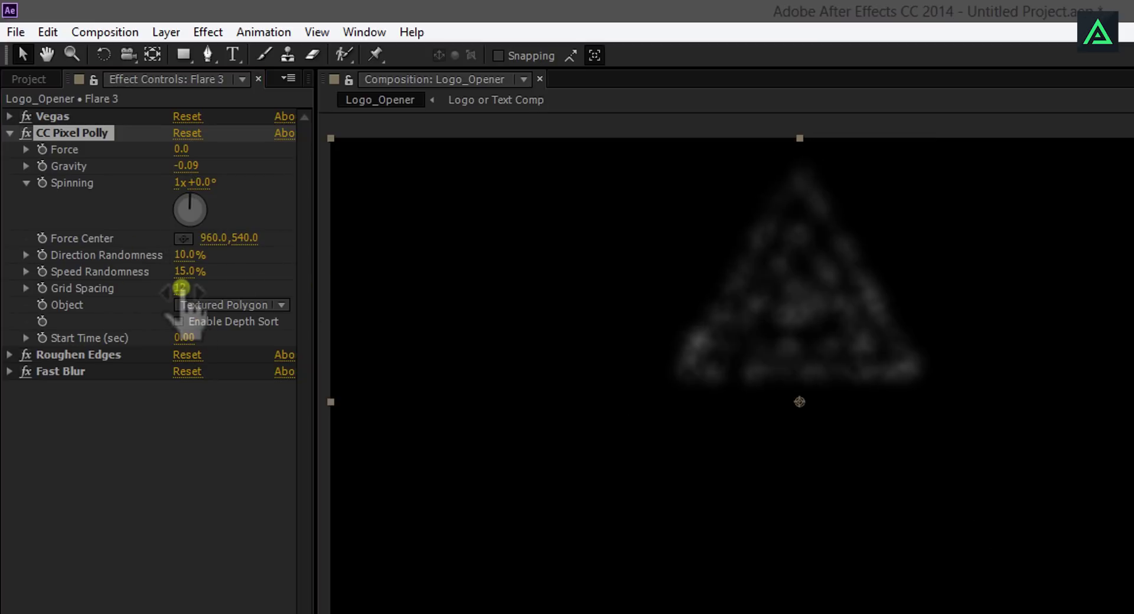
- Set Flare 3's CC Pixel Polly Grid Spacing to 22 and its Fast Blur Blurriness to 36
{"action": "left_click_drag", "start_coordinate": [189, 287], "coordinate": [191, 288]}
{"action": "left_click", "coordinate": [11, 372]}
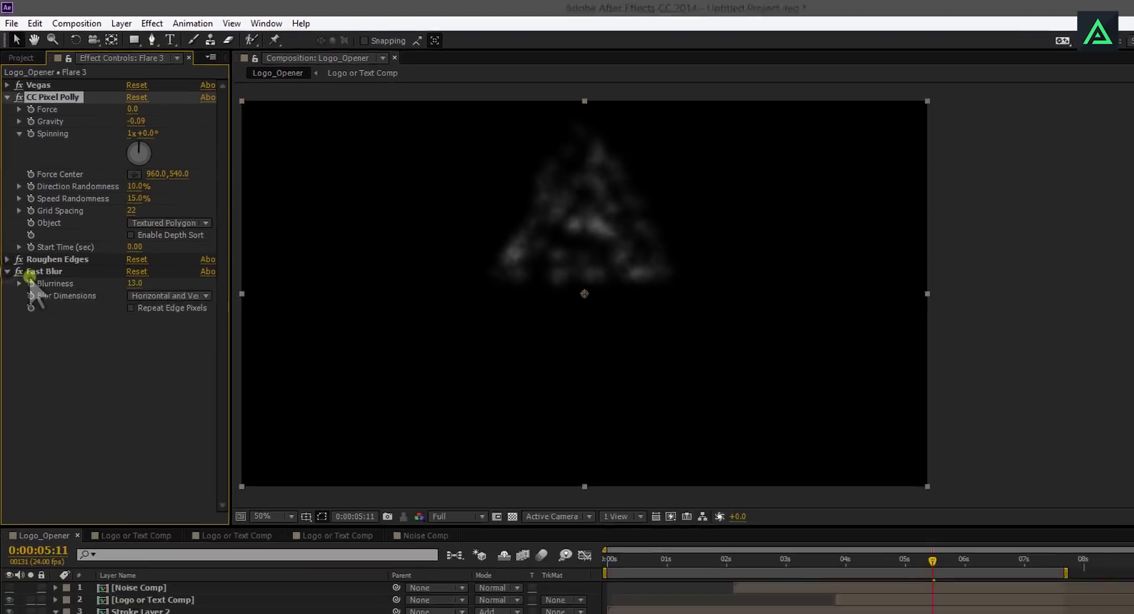
{"action": "left_click", "coordinate": [196, 388]}
{"action": "left_click_drag", "start_coordinate": [111, 235], "coordinate": [122, 234]}
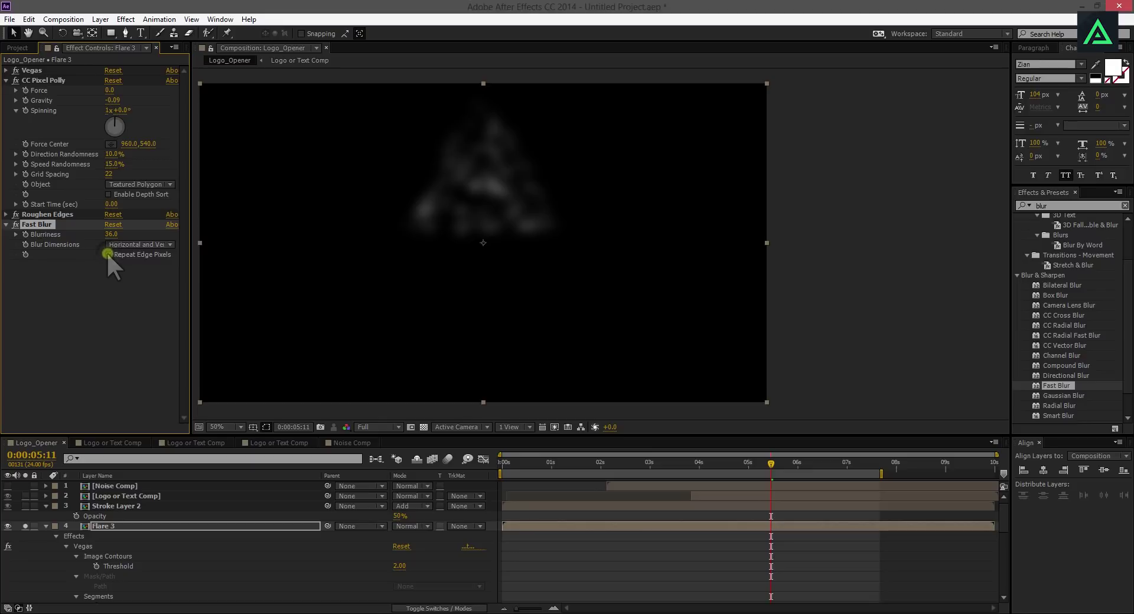
- Turn off solo on Flare 3 and scrub forward to preview the smoke over the full logo composition
{"action": "left_click", "coordinate": [25, 526]}
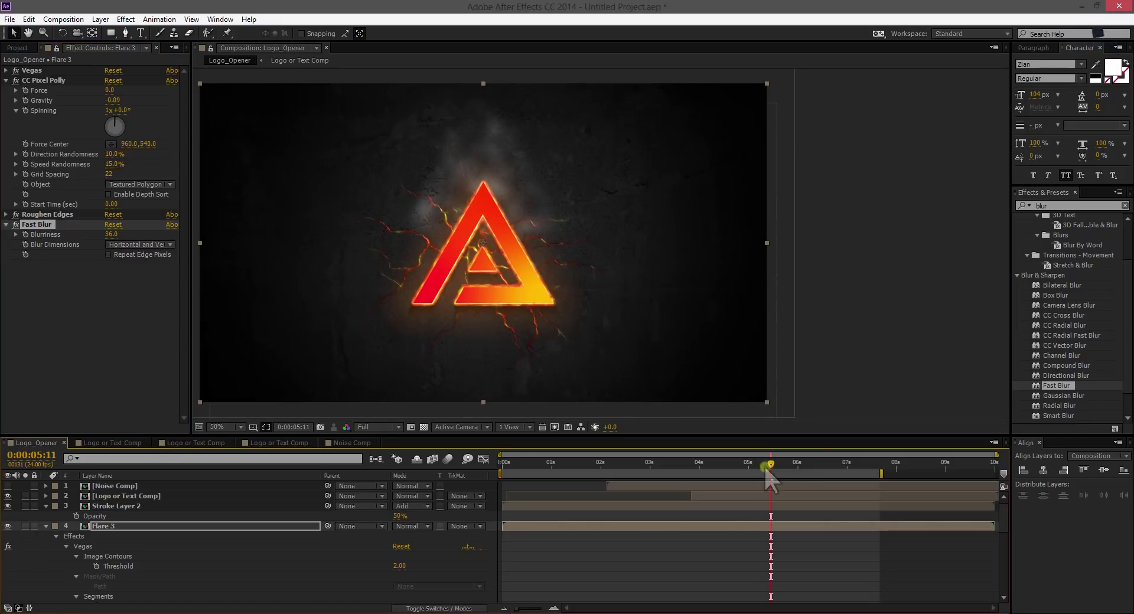
{"action": "left_click_drag", "start_coordinate": [773, 464], "coordinate": [847, 465]}
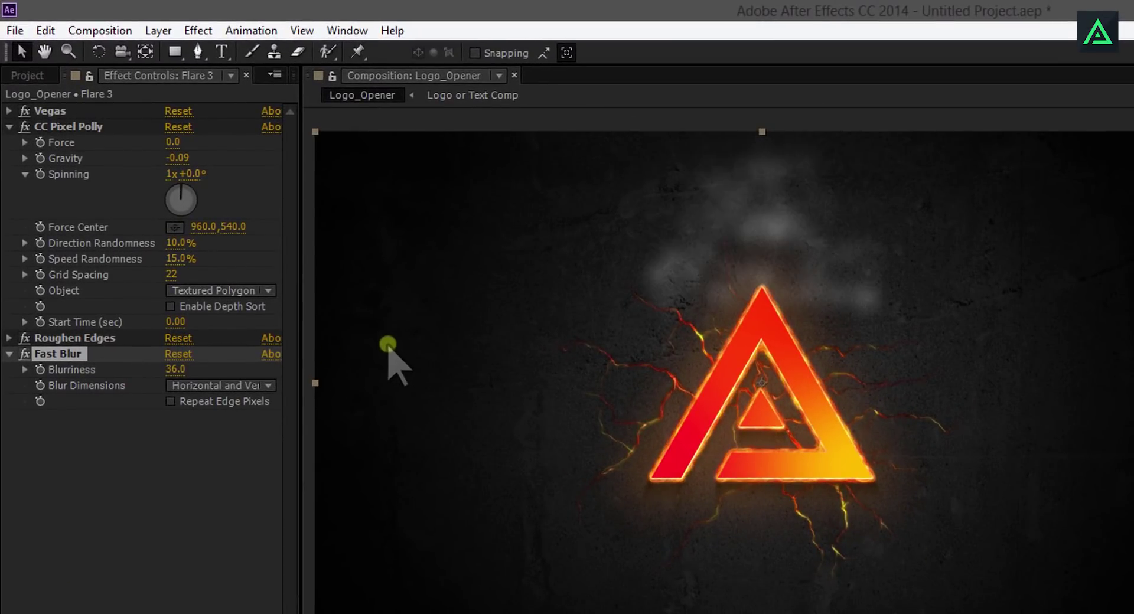
- Set the CC Pixel Polly Gravity on Flare 3 to -0.05 and Force to 3
{"action": "left_click", "coordinate": [179, 158]}
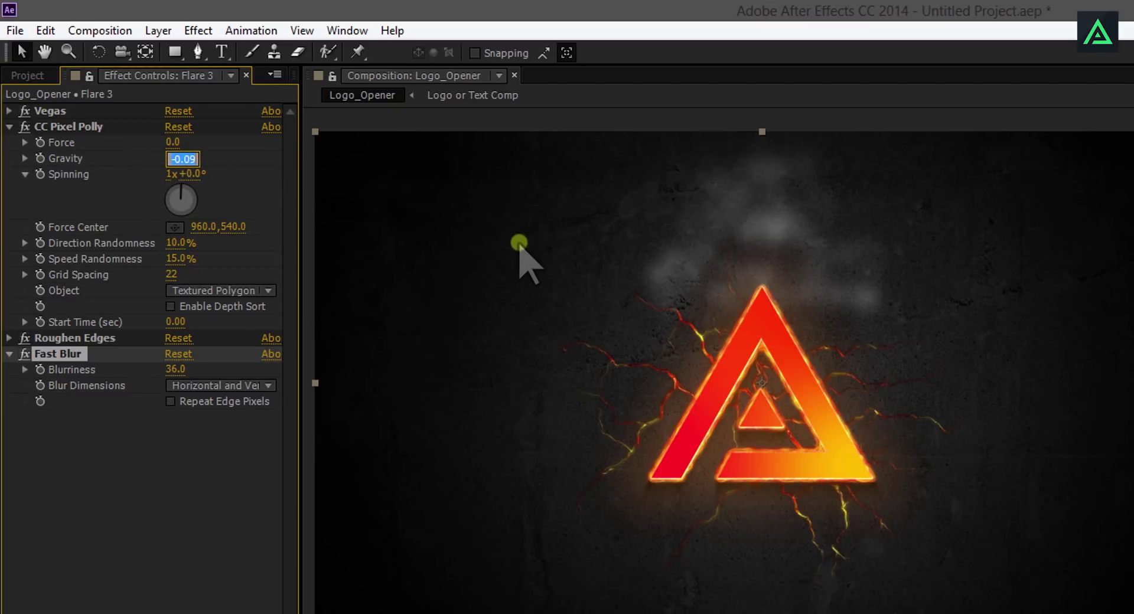
{"action": "key", "text": "Up"}
{"action": "key", "text": "Up"}
{"action": "key", "text": "Up"}
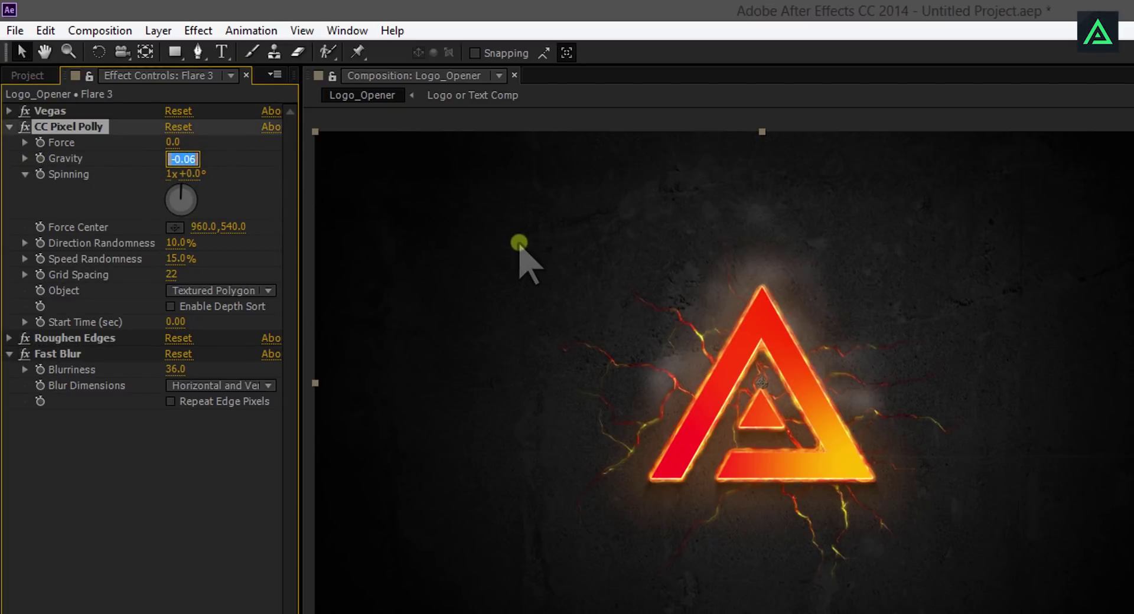
{"action": "key", "text": "Up"}
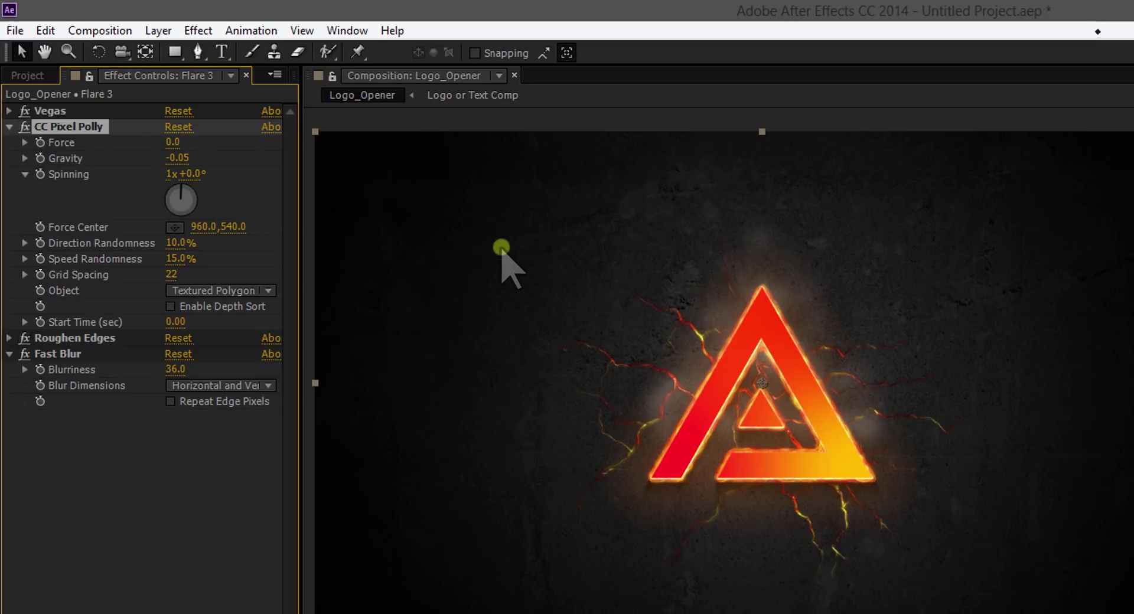
{"action": "left_click", "coordinate": [172, 142]}
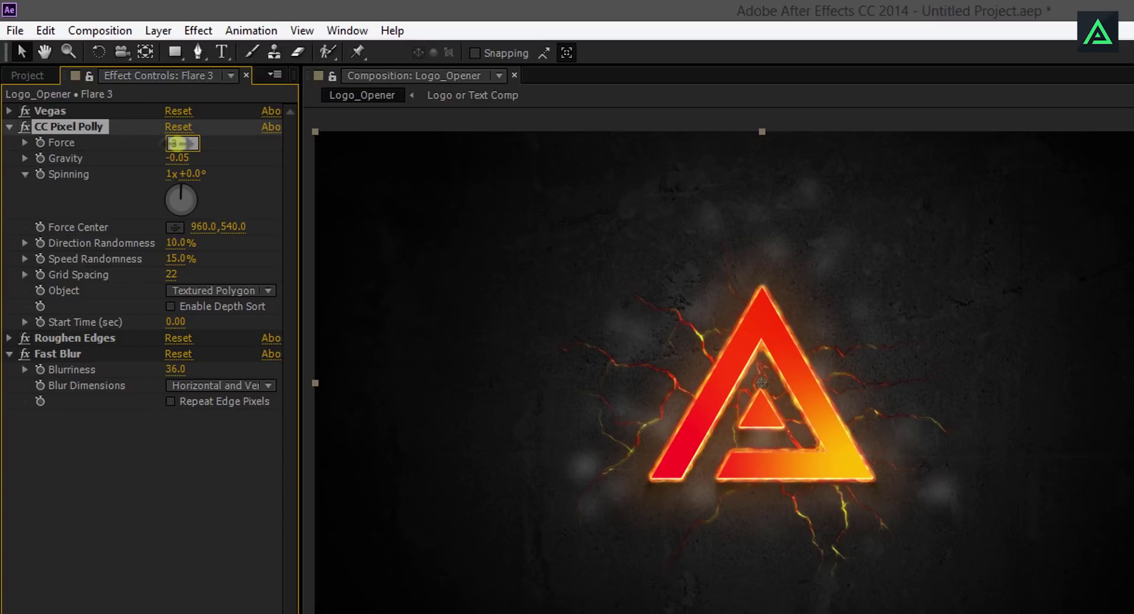
{"action": "key", "text": "Return"}
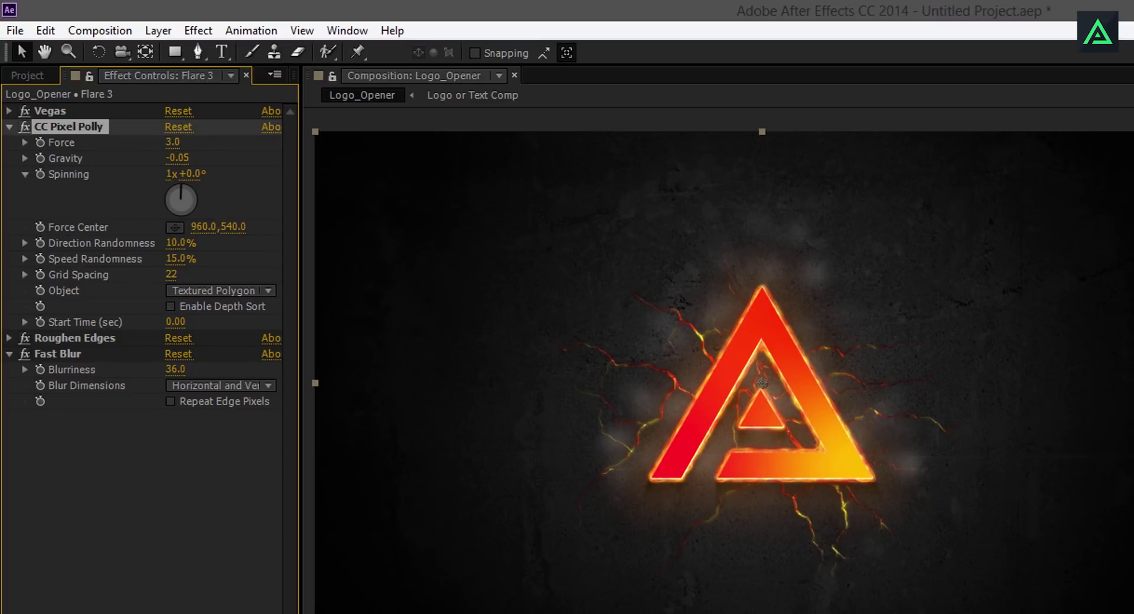